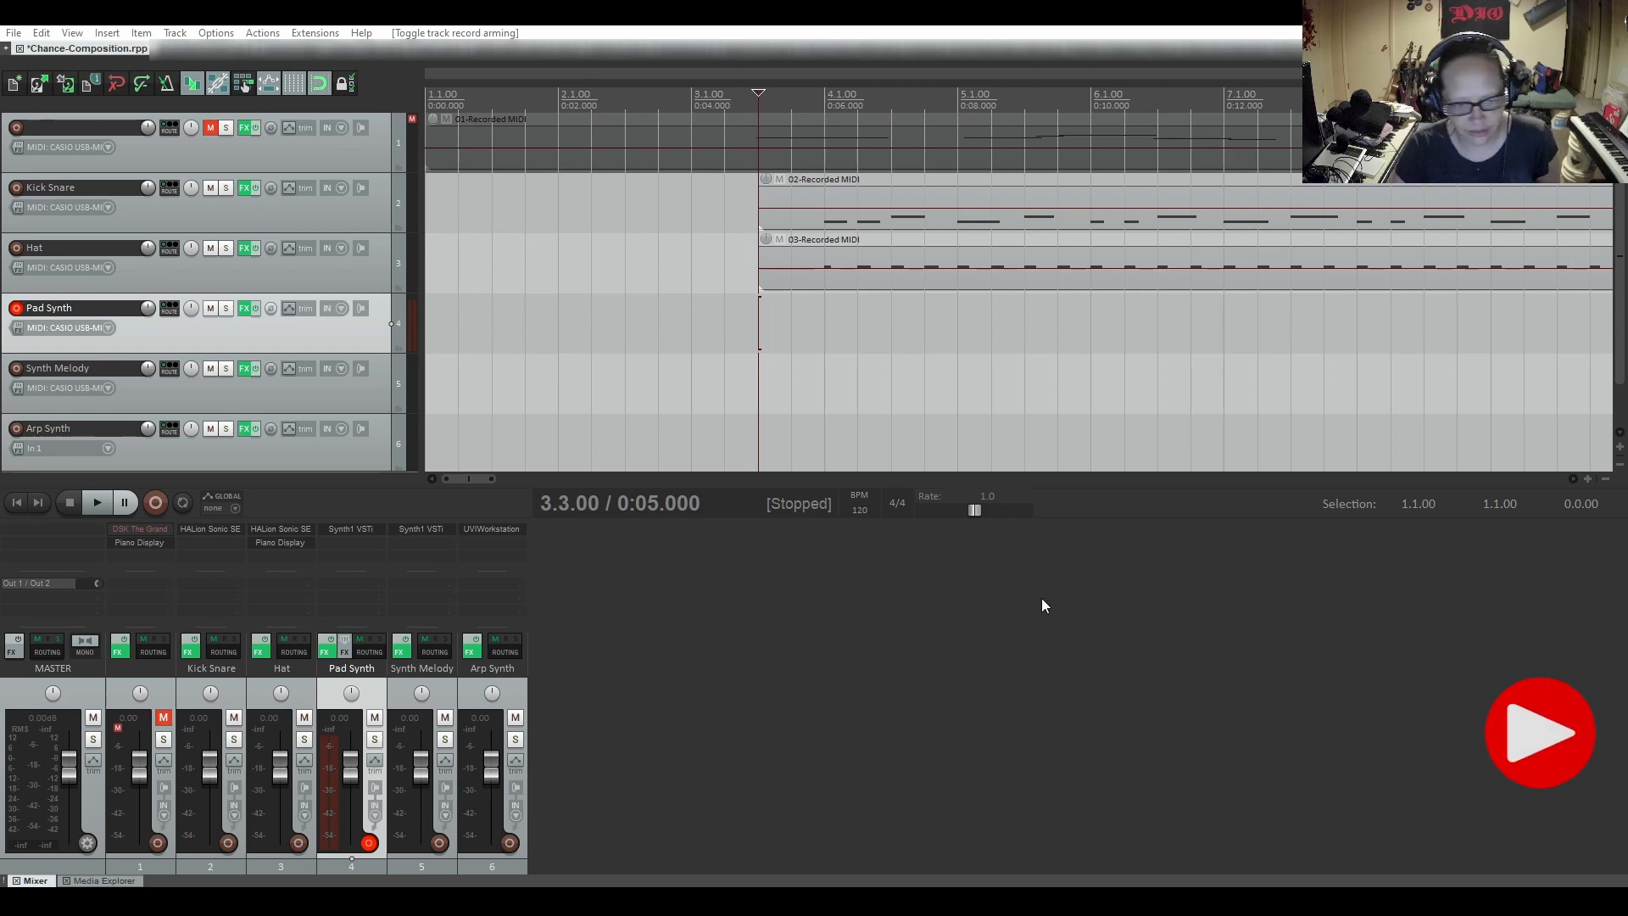
Open the Pad Synth track's Synth1 instrument to check its preset, and close the plug-in and its effects window
left_click(245, 310)
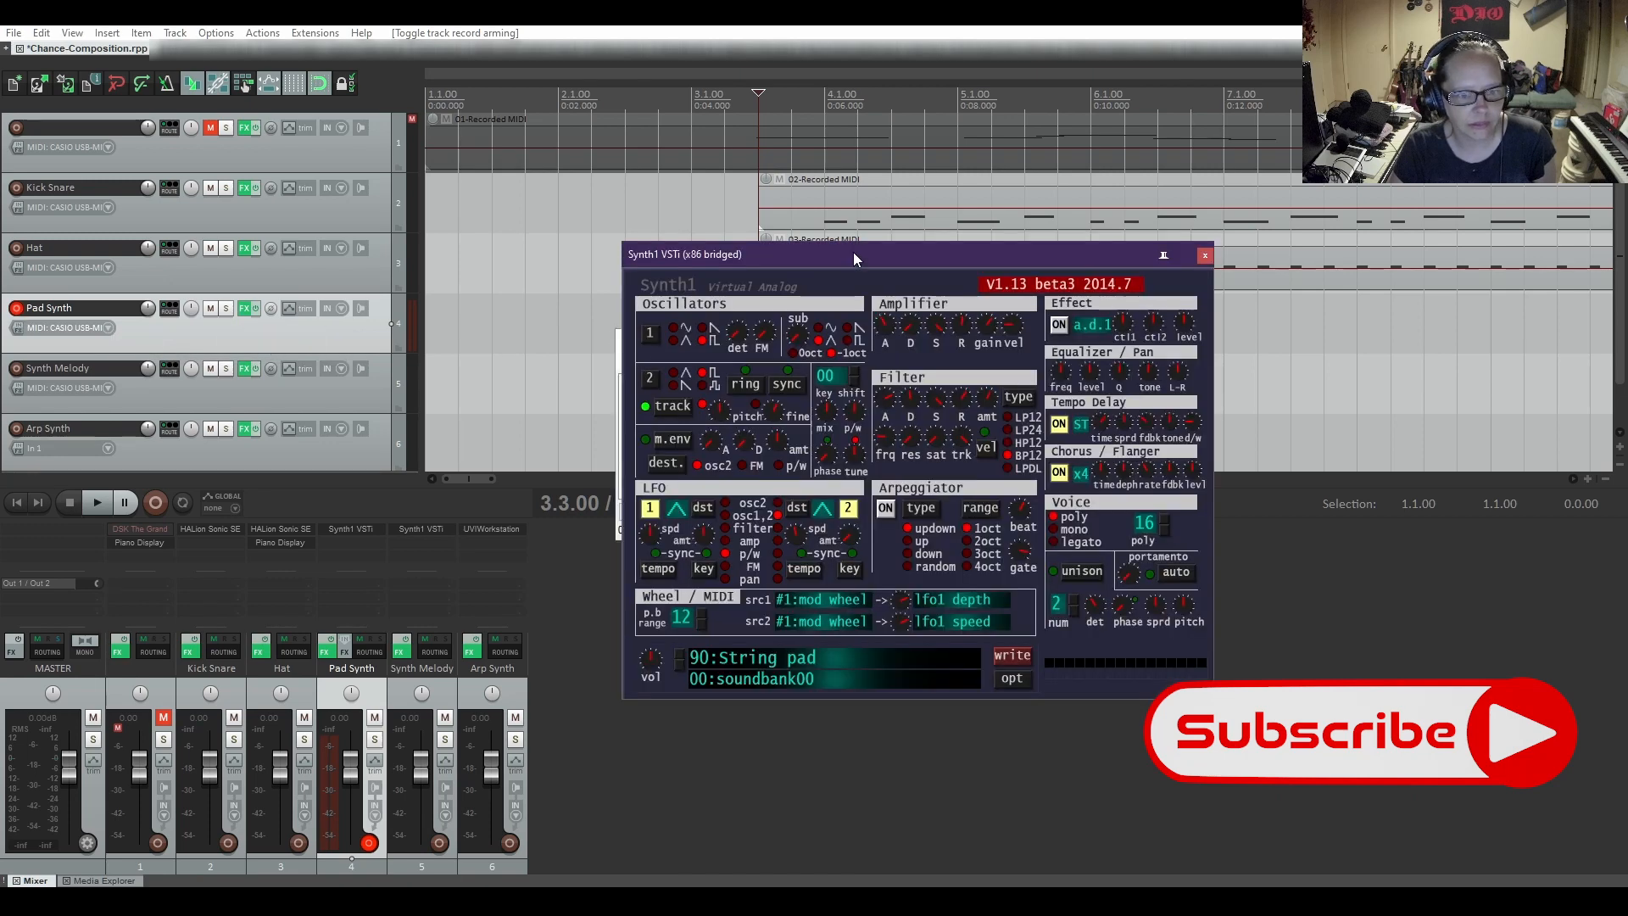
left_click_drag(853, 252, 856, 200)
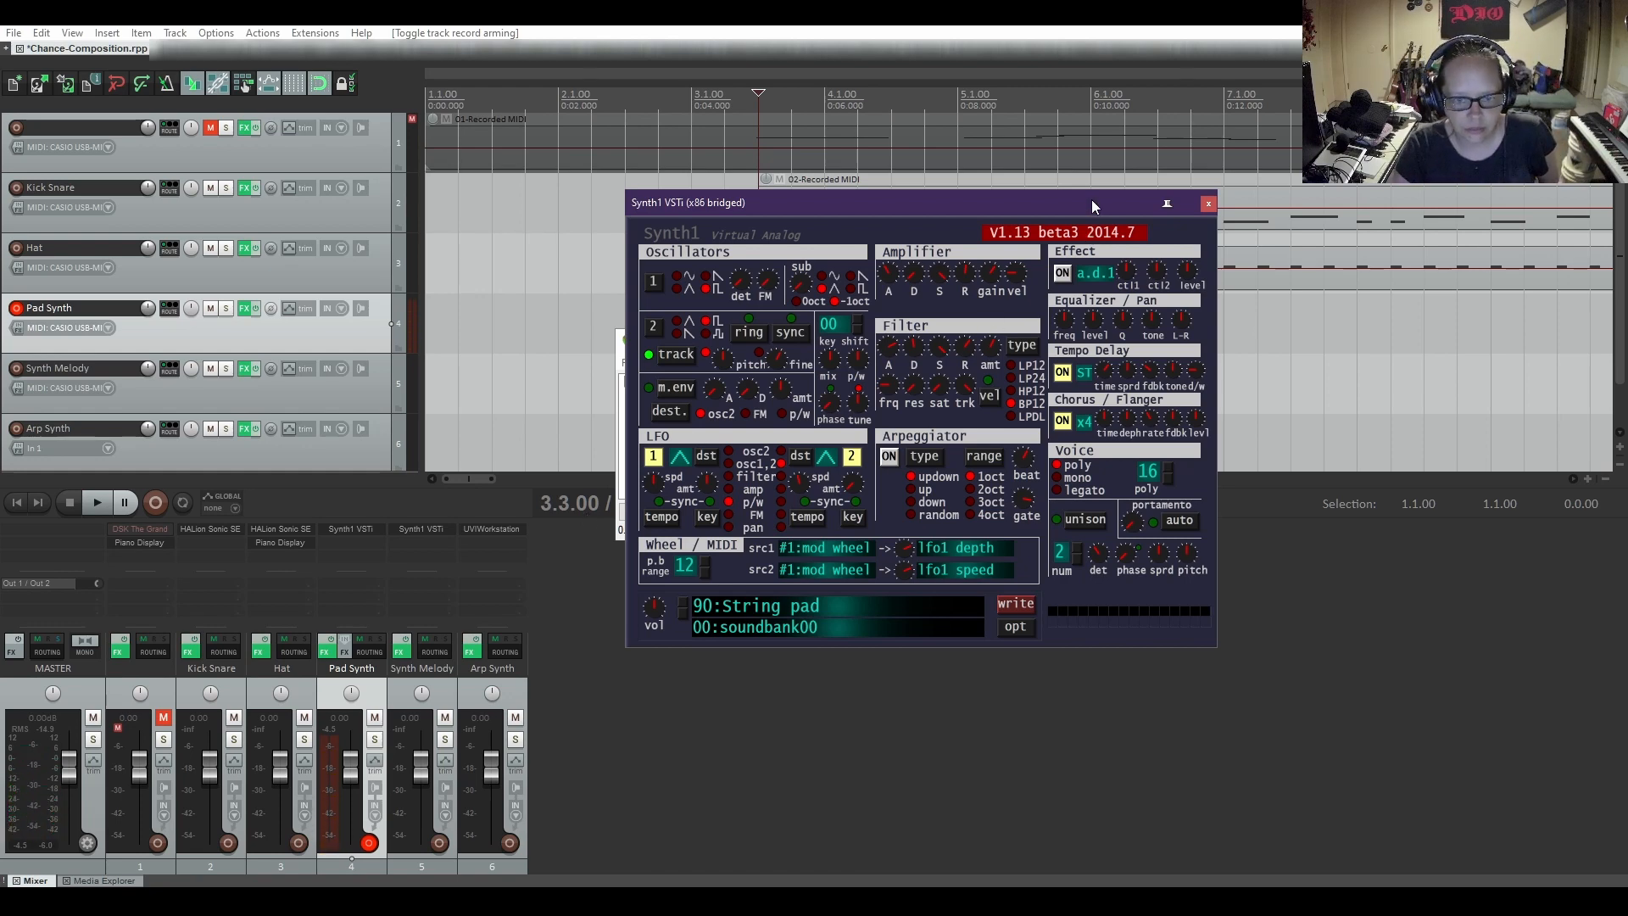
left_click(1208, 205)
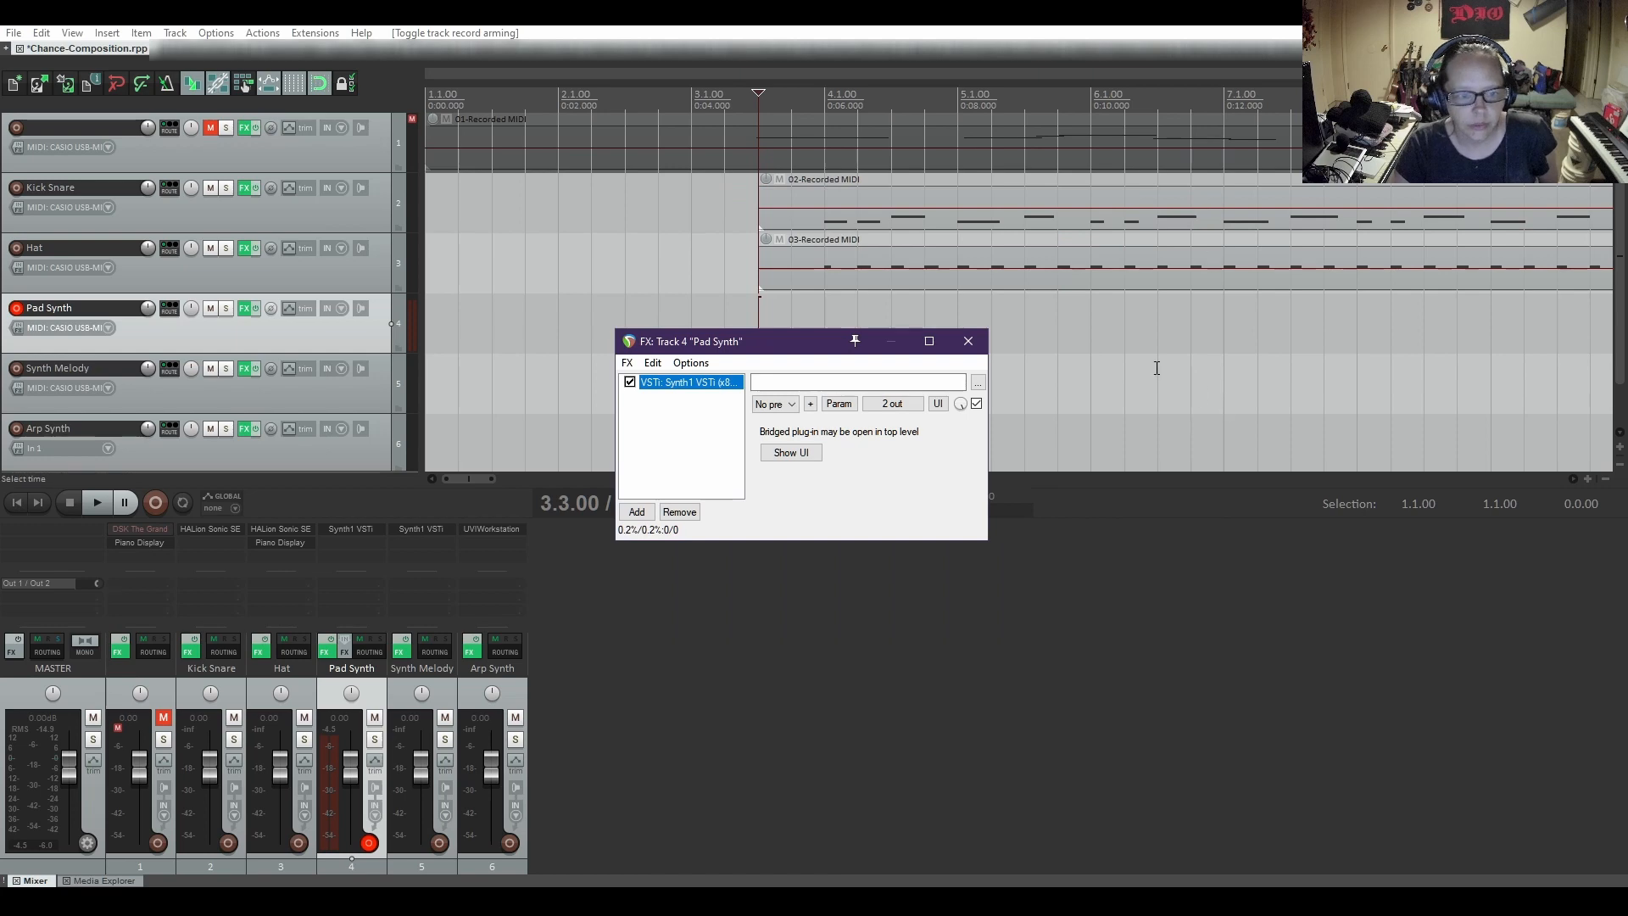
left_click(967, 342)
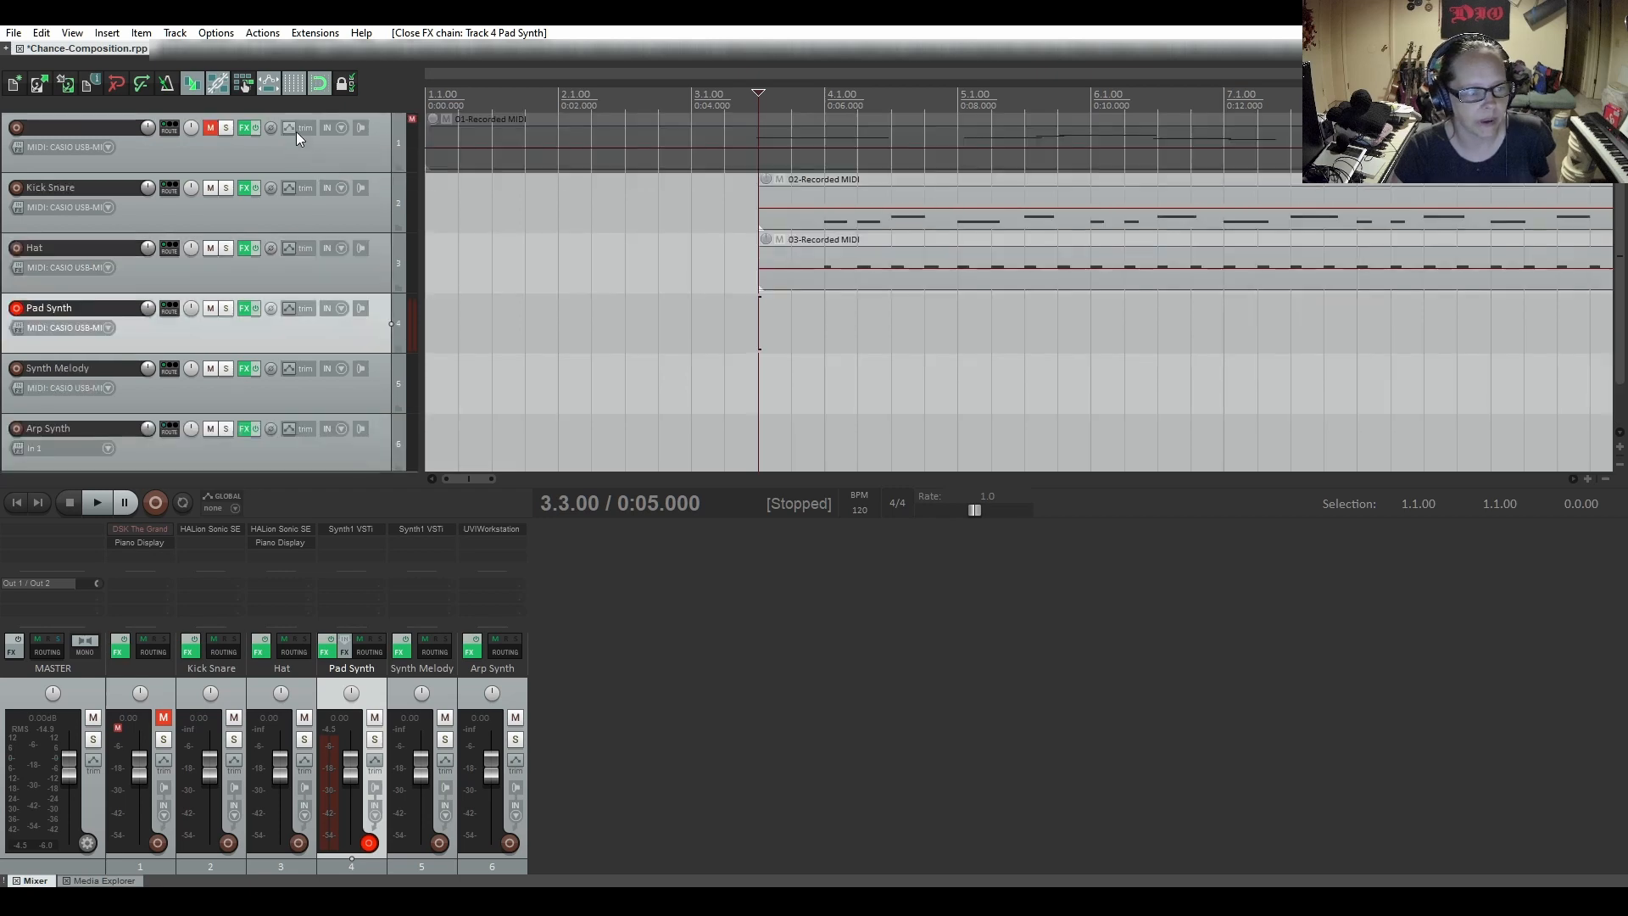
Add a new track at the end of the track list and nest the unnamed recorded MIDI track inside it as a folder
scroll(266, 374, "down", 1)
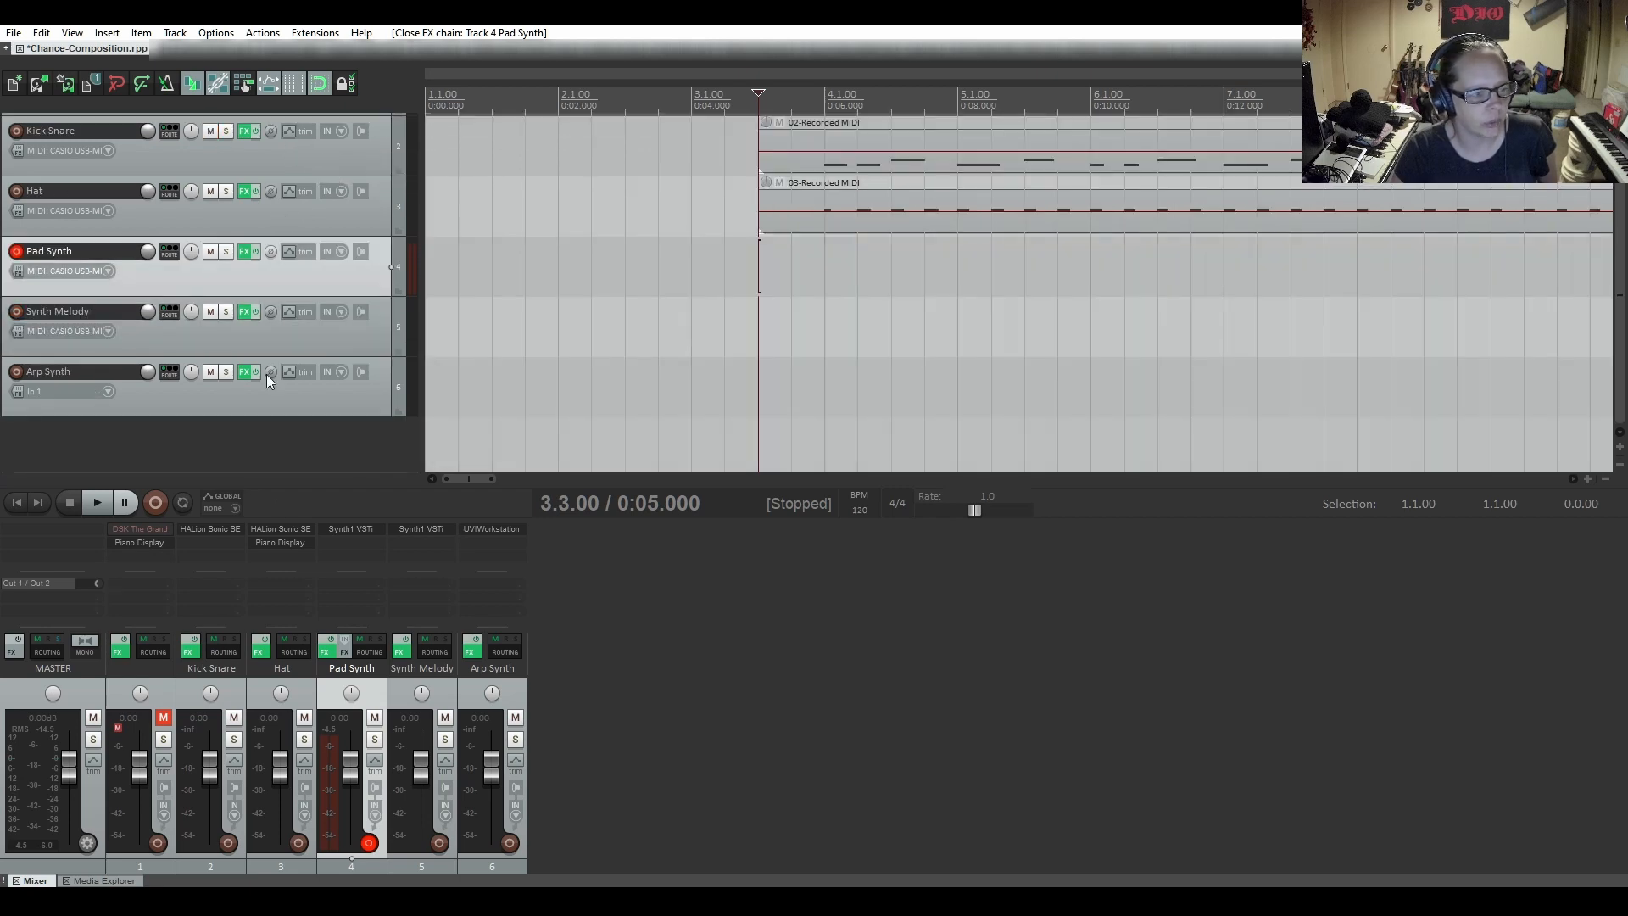
double_click(198, 449)
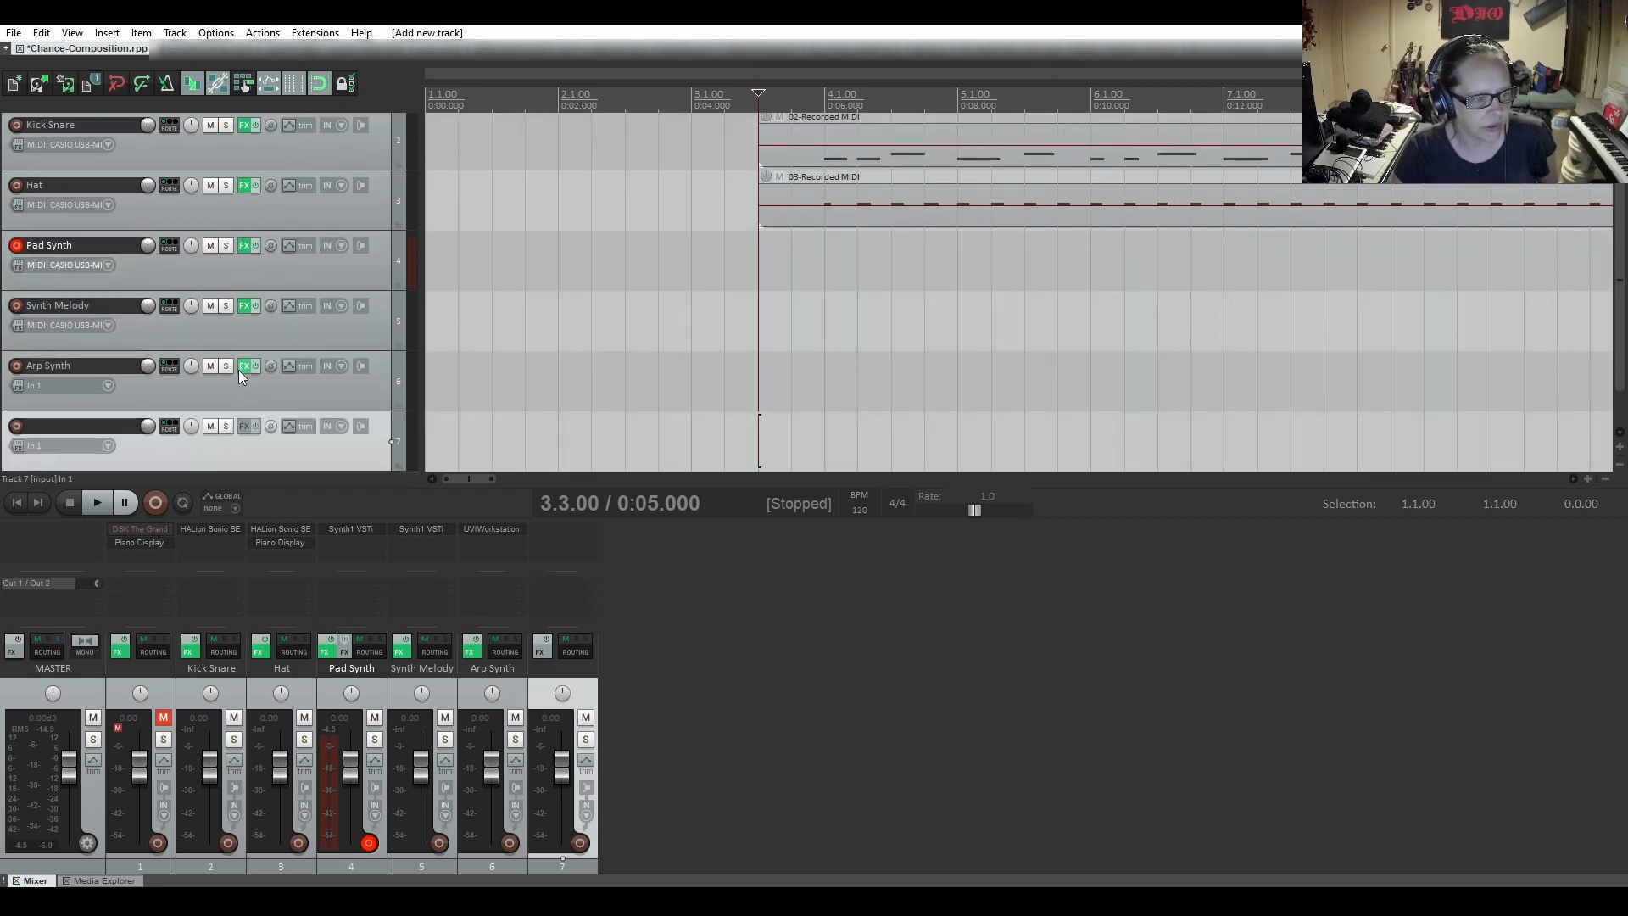
scroll(237, 368, "up", 1)
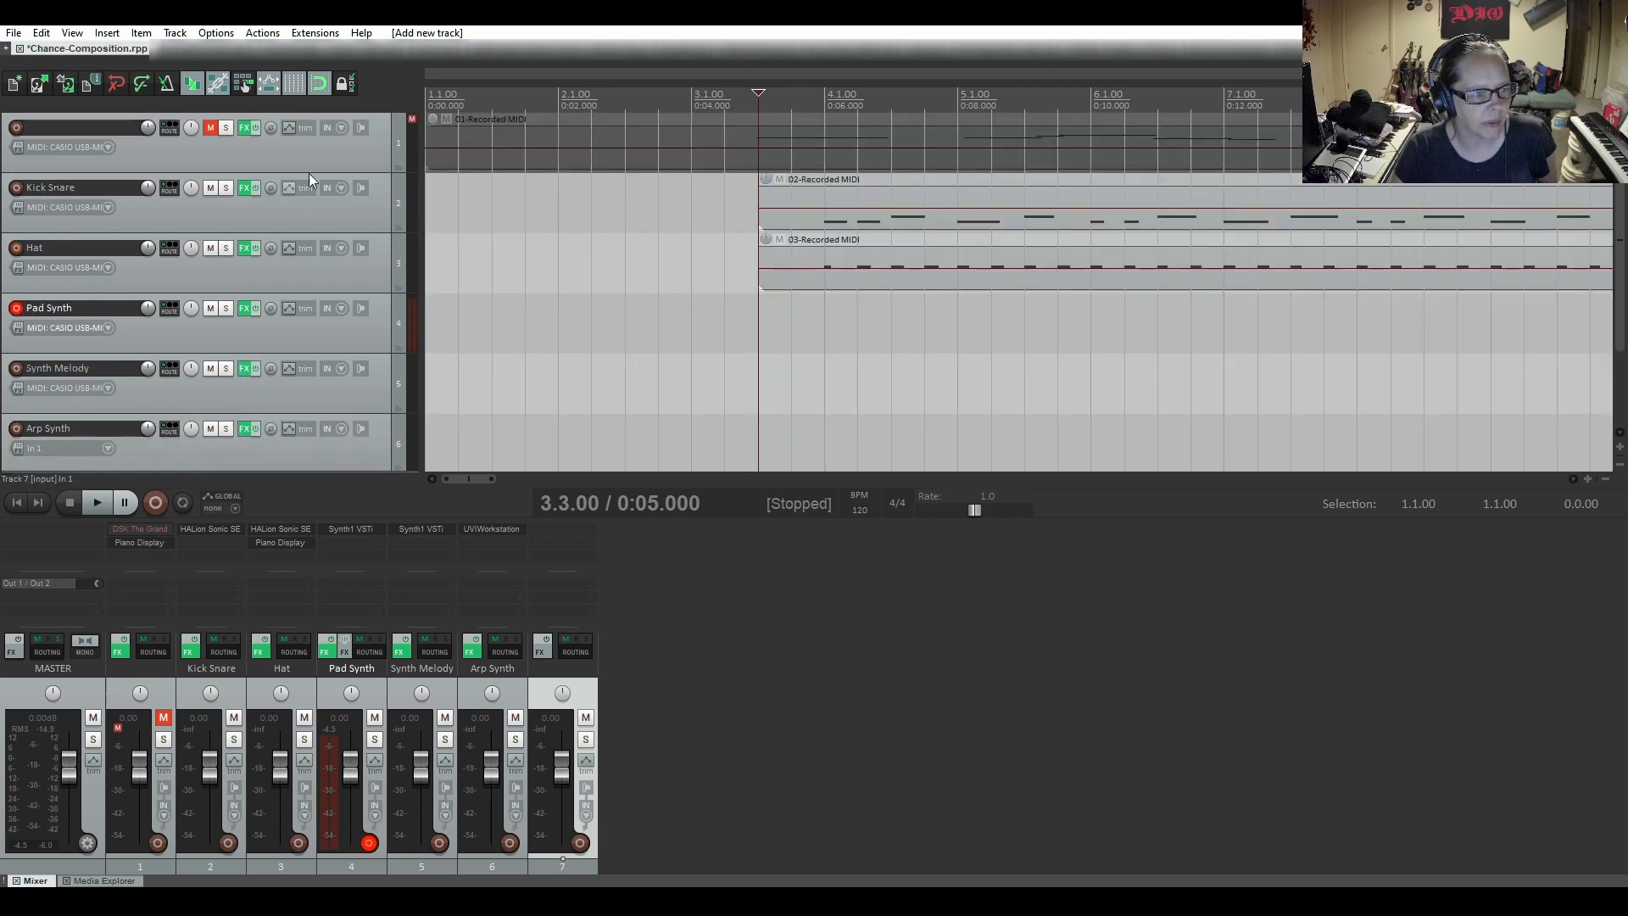
left_click(319, 150)
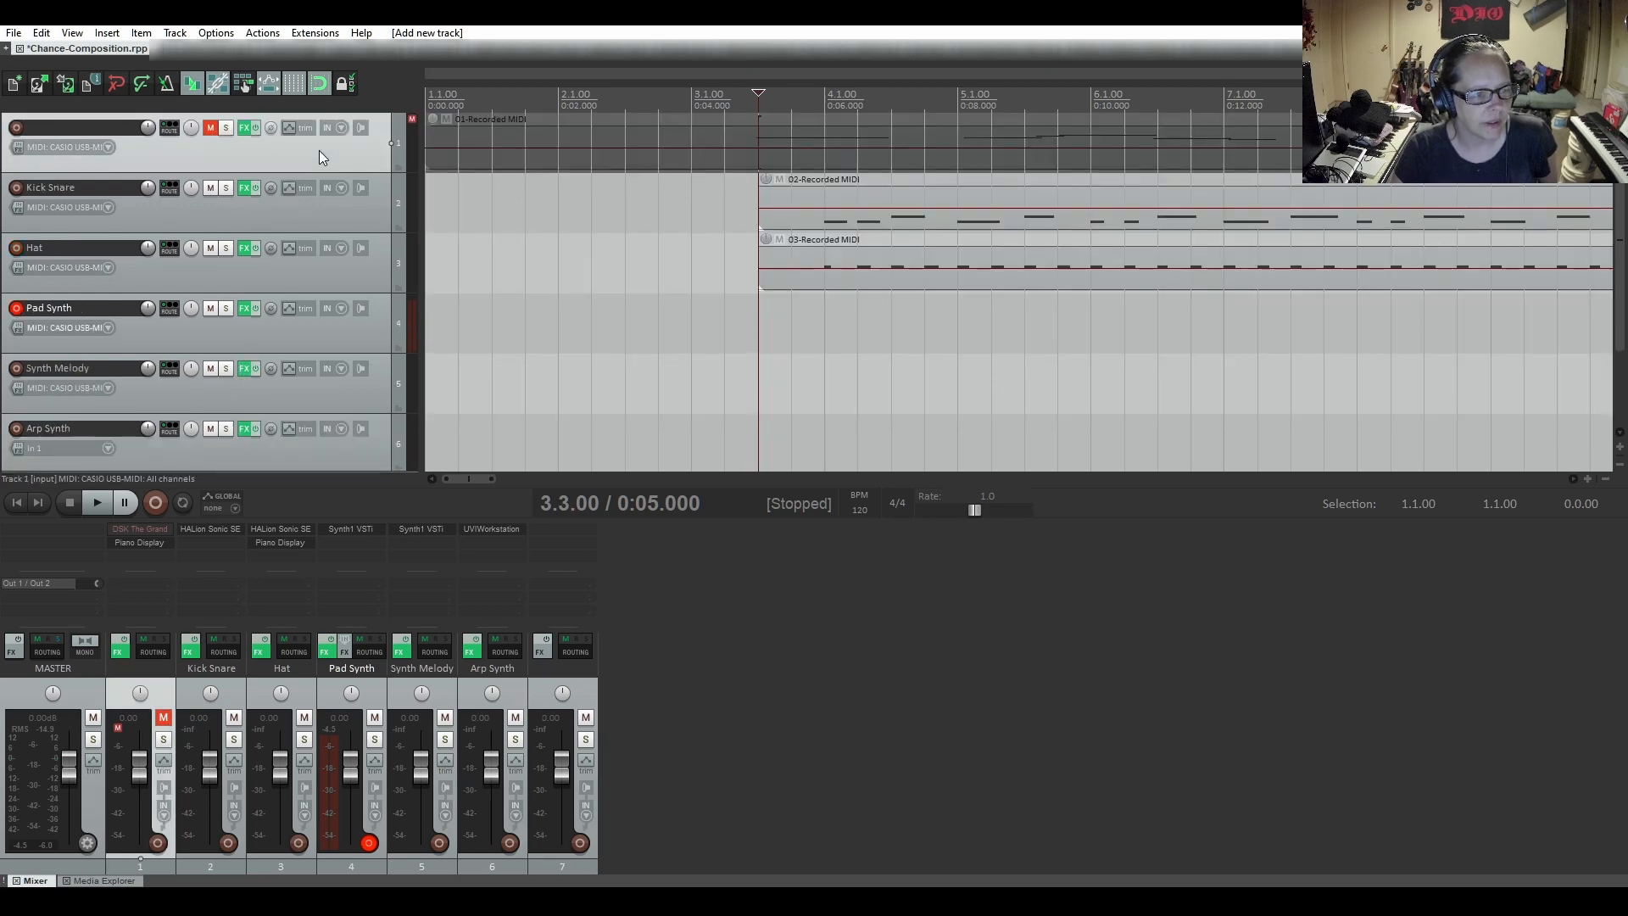
left_click_drag(319, 151, 262, 475)
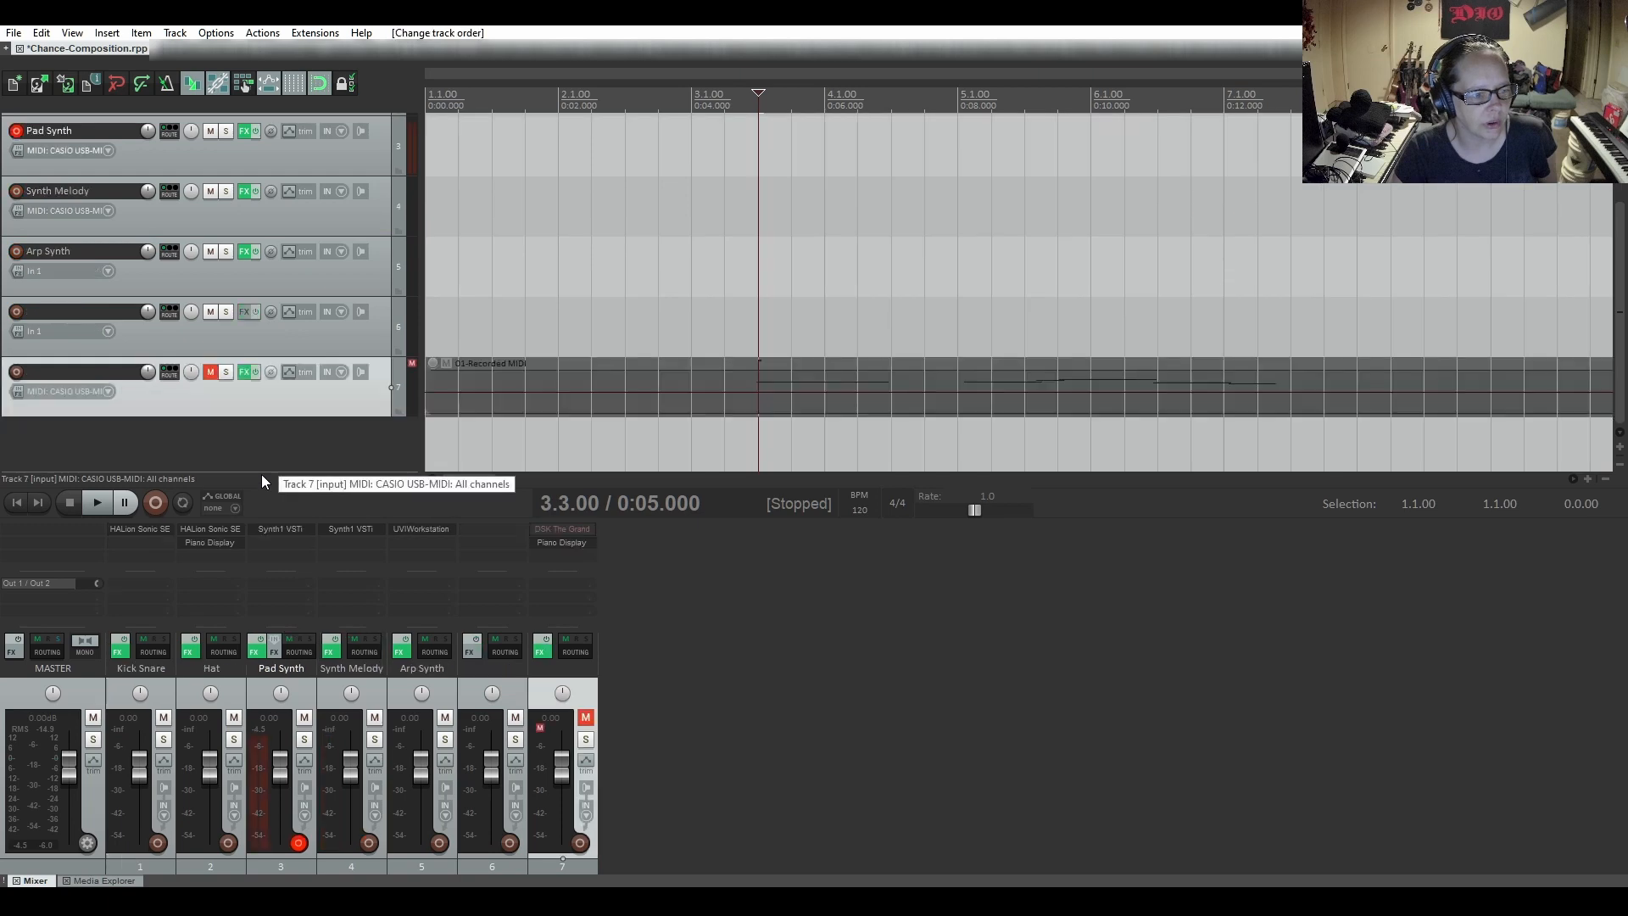
left_click(399, 351)
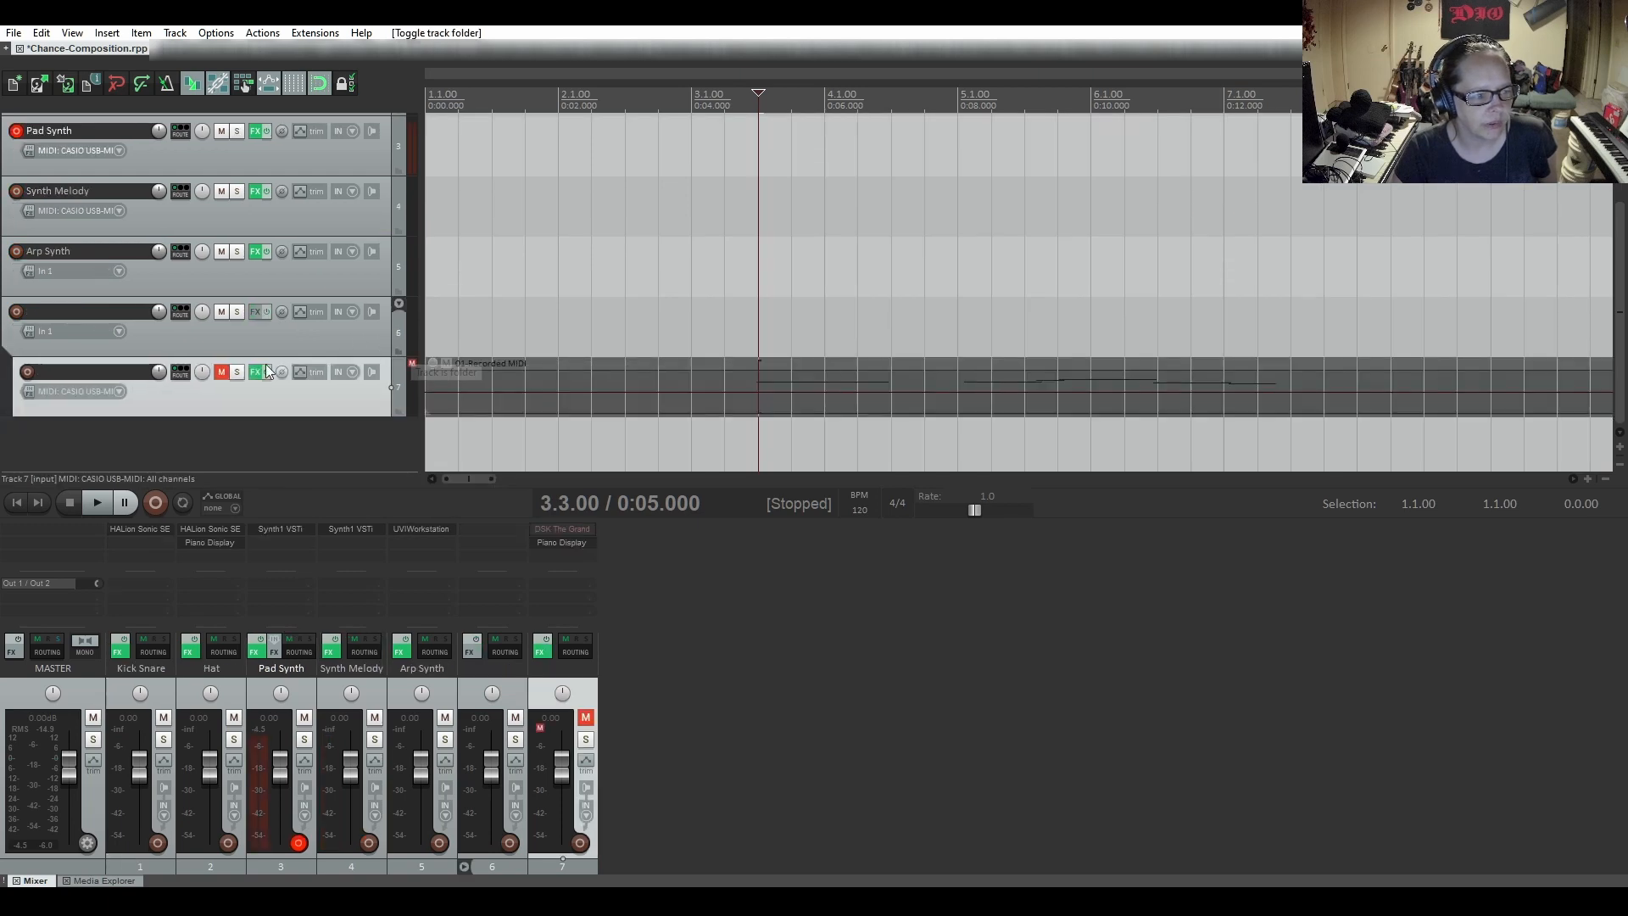
Unmute the nested MIDI track, mute its new parent folder track instead, and name the folder Resources
left_click(222, 371)
left_click(220, 311)
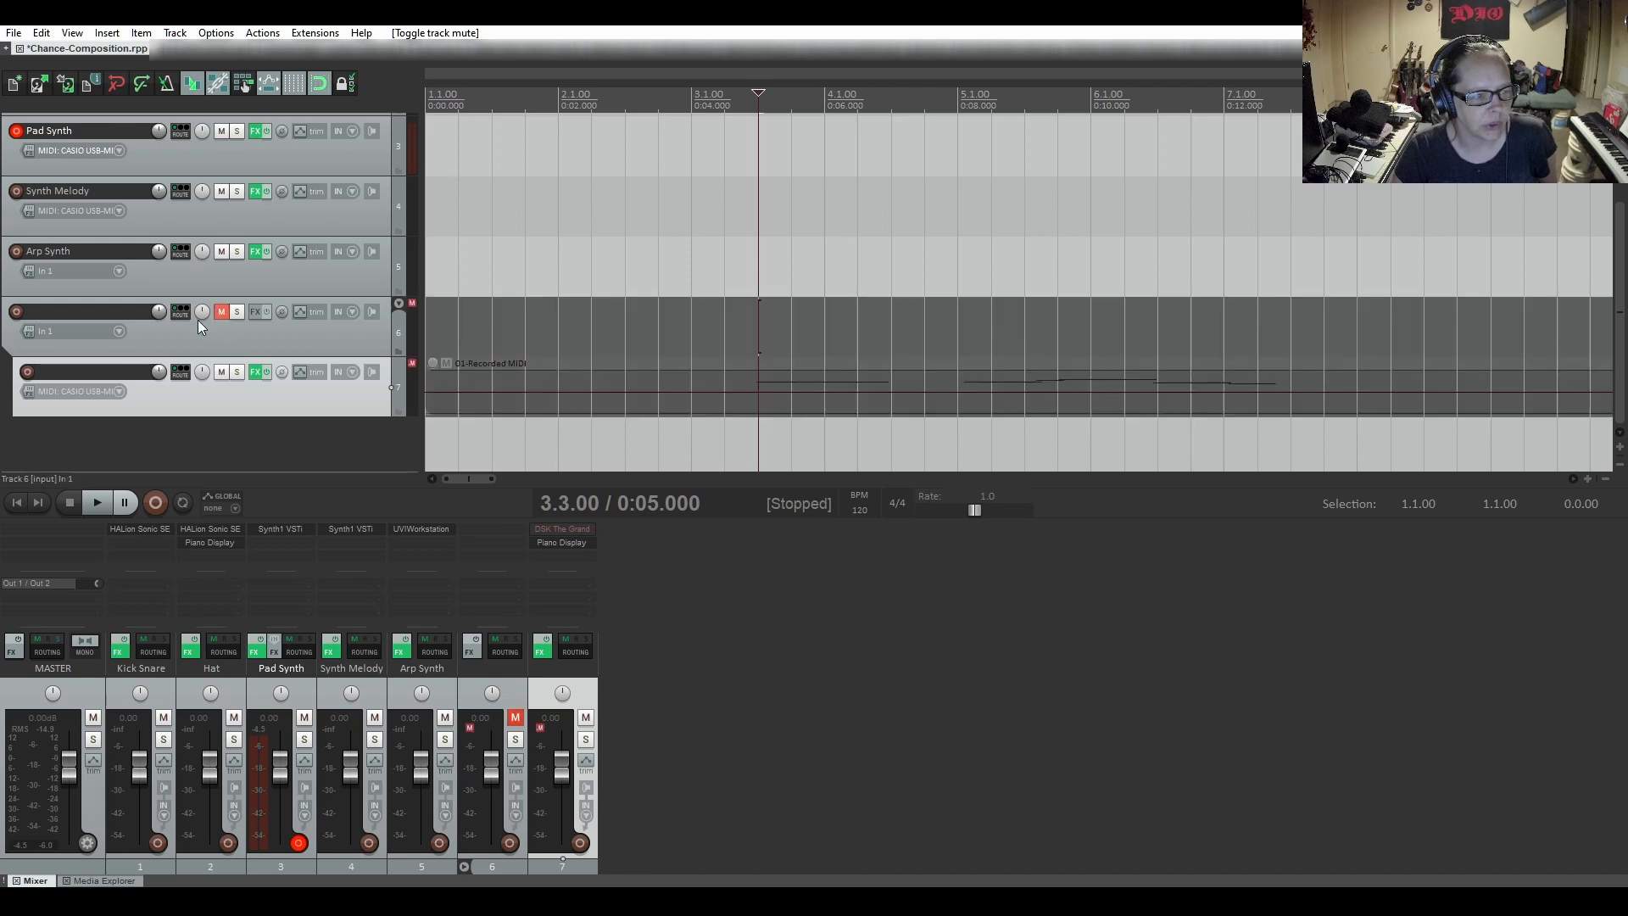
double_click(44, 303)
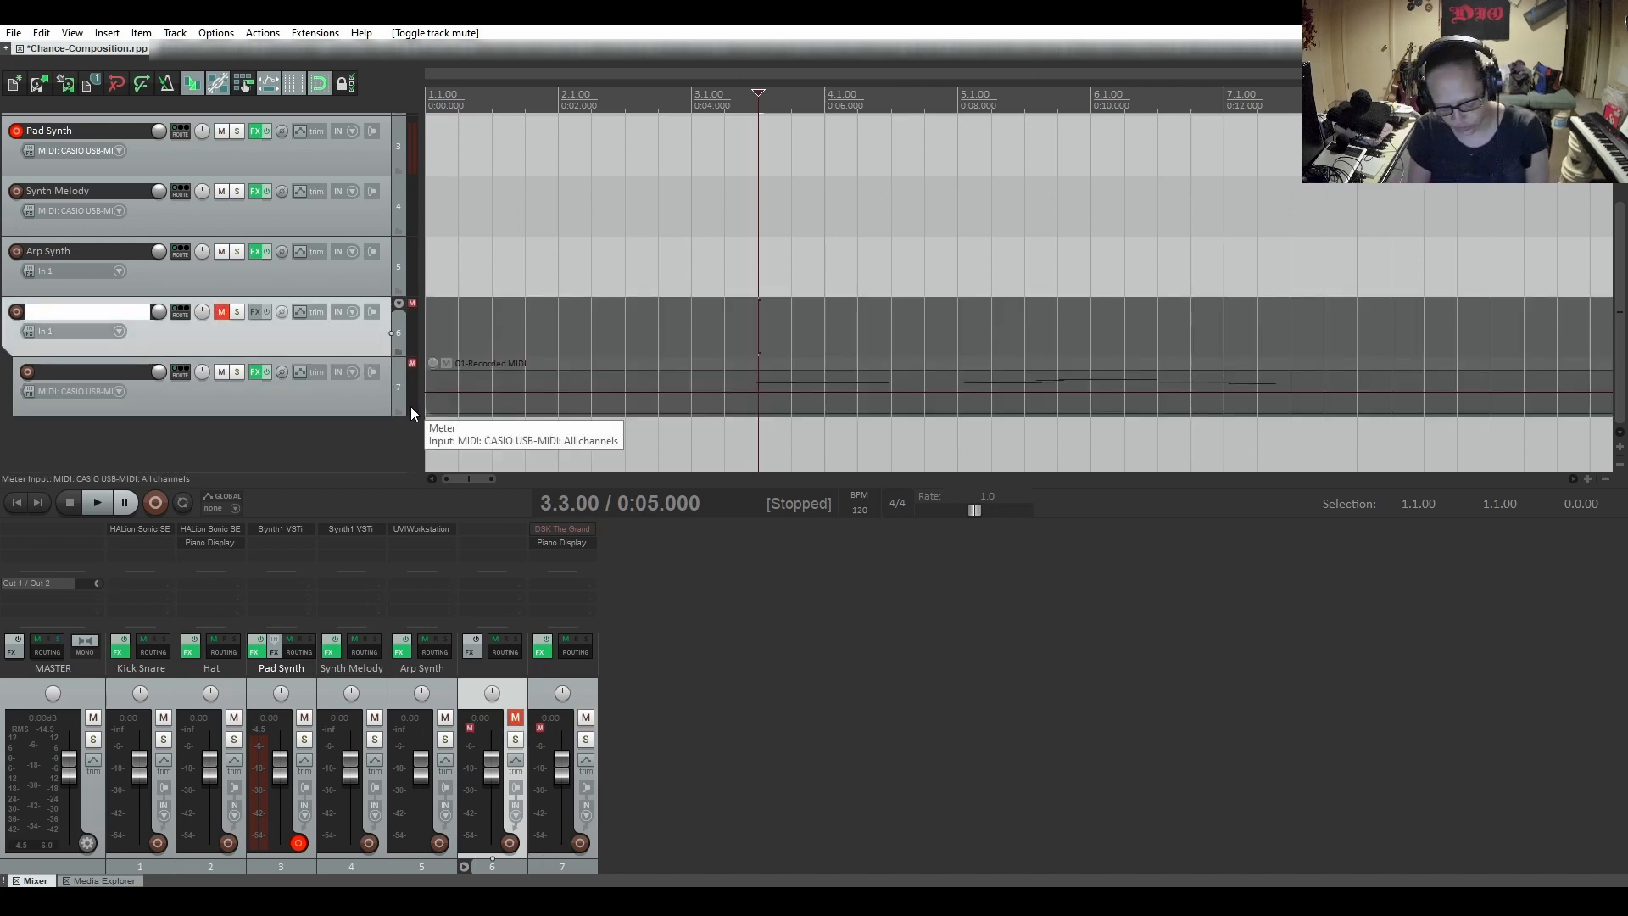
type("Resources")
key("Return")
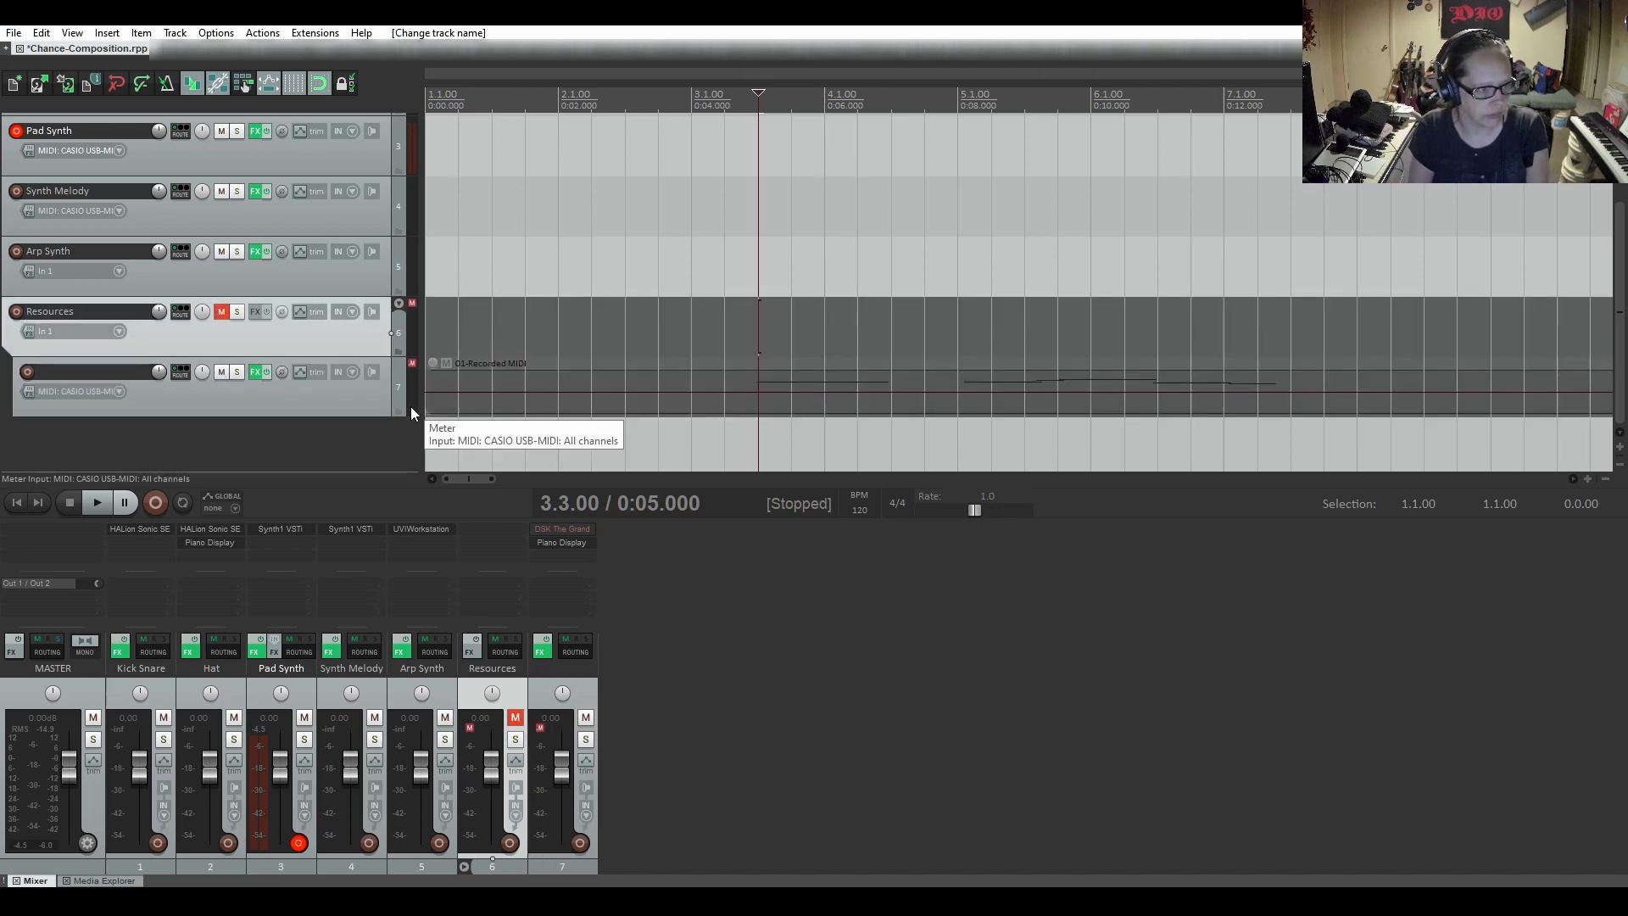
Give the Resources folder track a custom light yellow color and collapse the folder
right_click(350, 334)
mouse_move(471, 669)
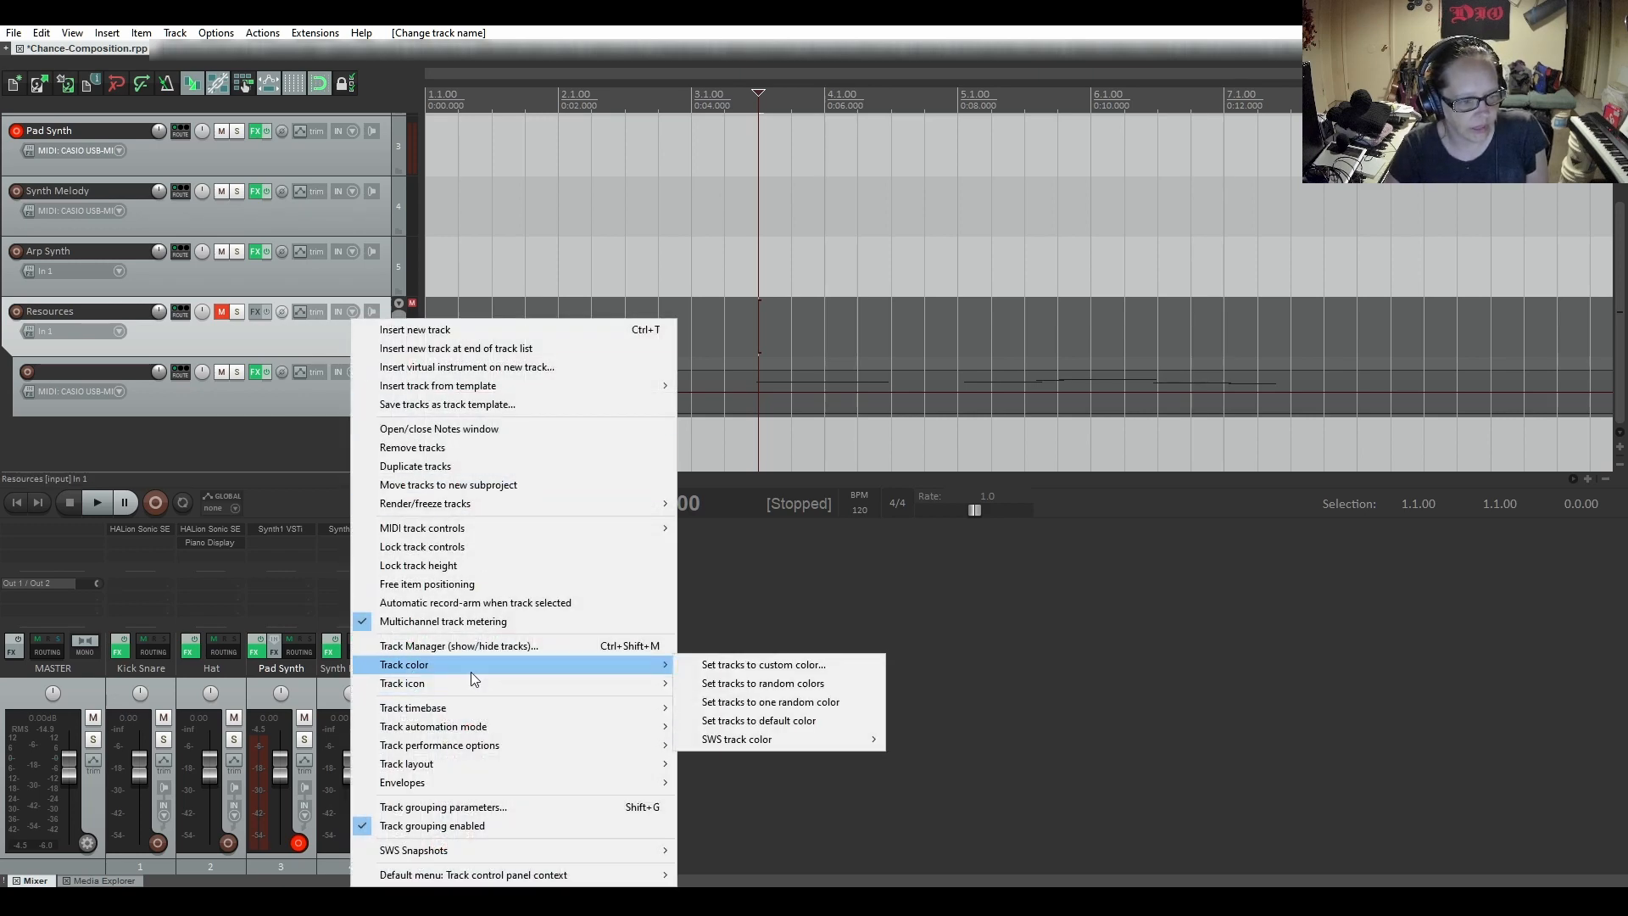
left_click(695, 664)
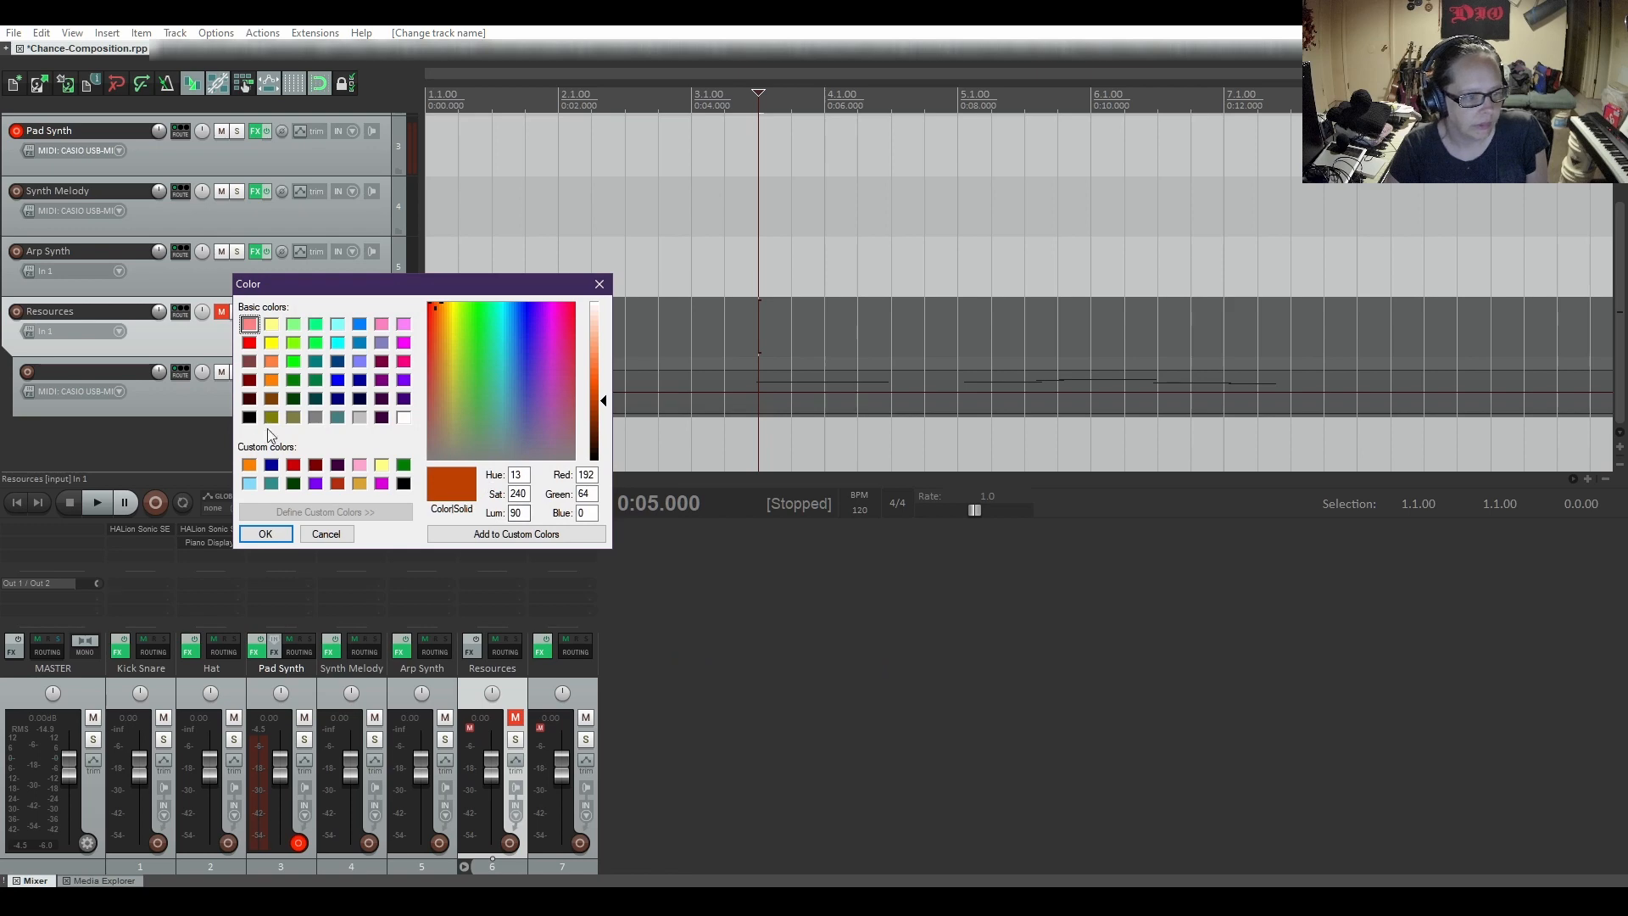
left_click(381, 464)
left_click(264, 533)
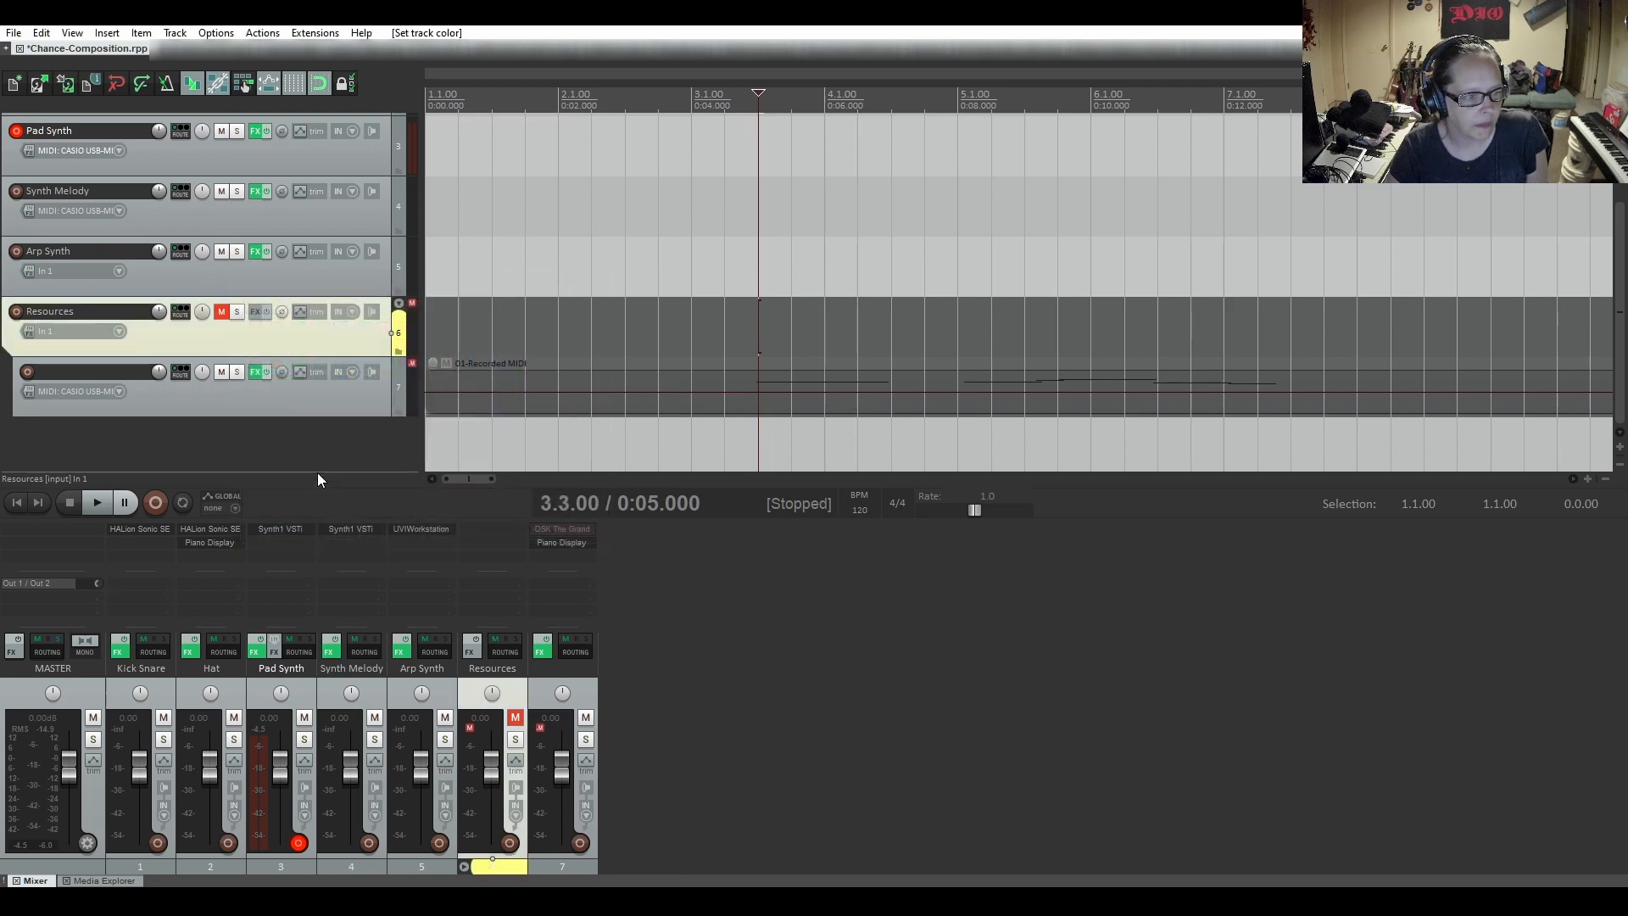
left_click(400, 303)
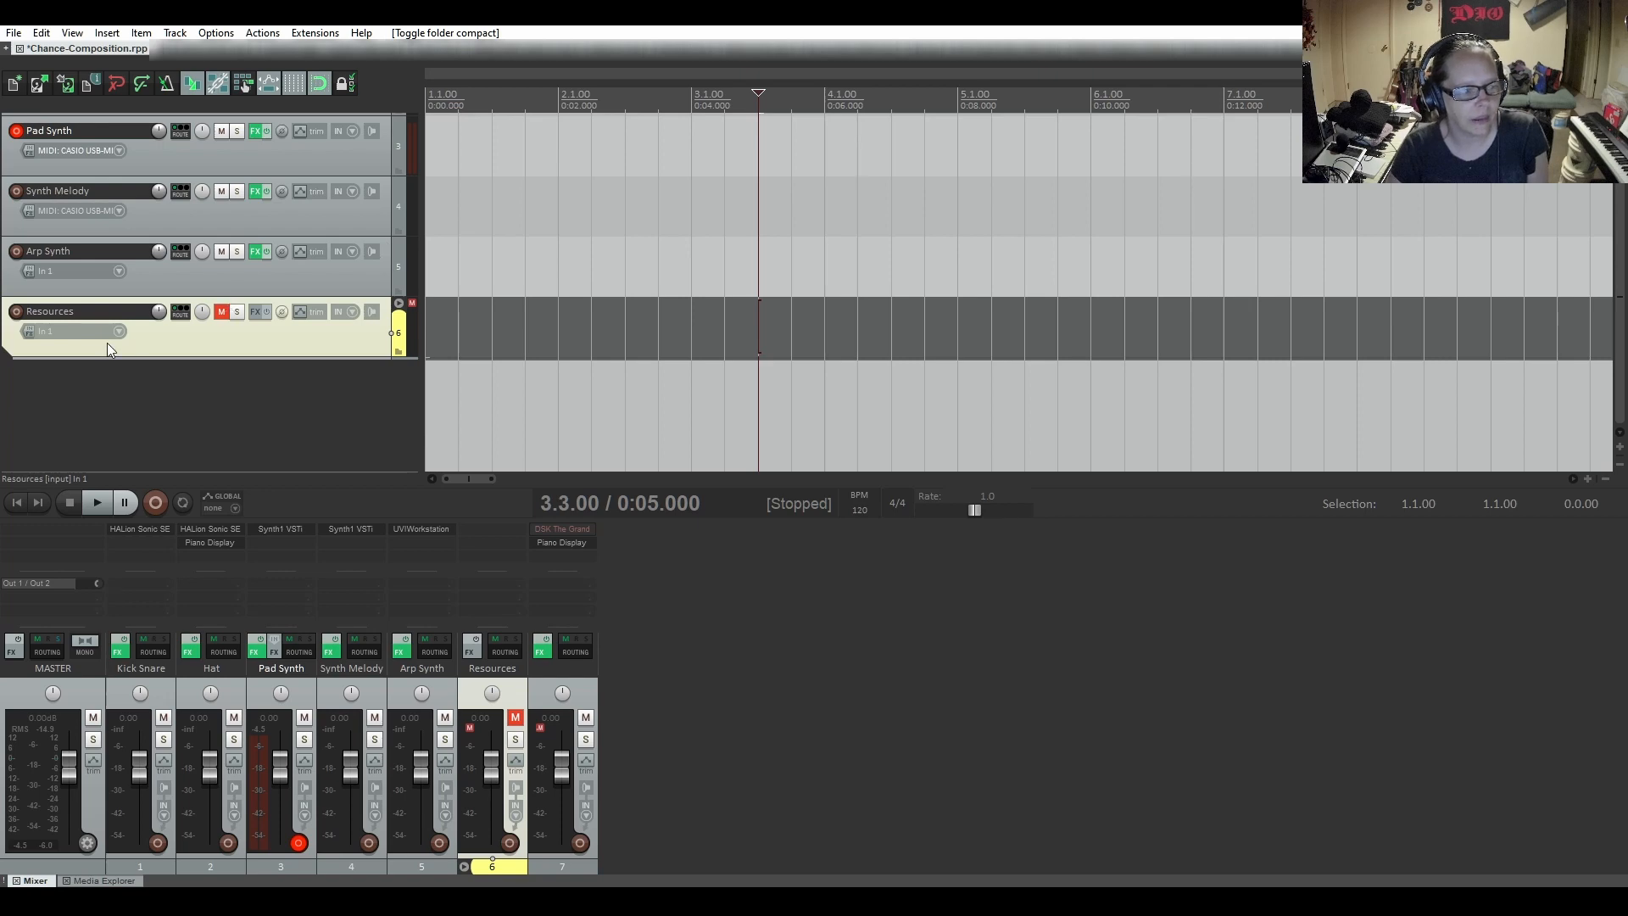
Move the second and third Kick Snare MIDI items earlier to close the gaps between the three items
scroll(290, 251, "up", 2)
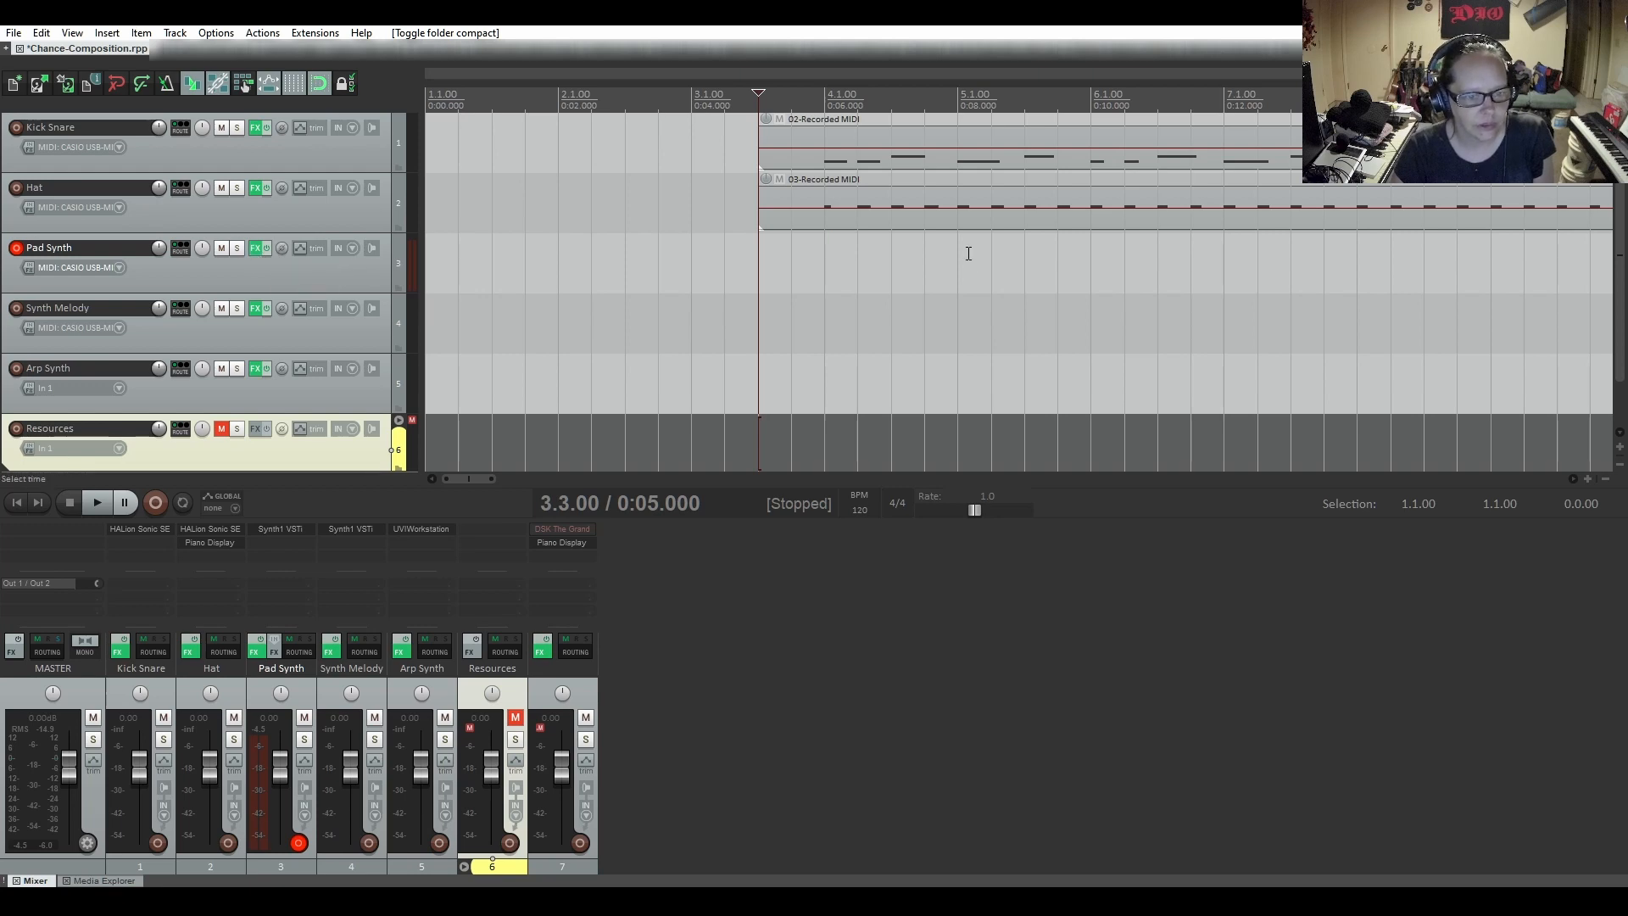
scroll(973, 259, "down", 3)
scroll(978, 279, "down", 4)
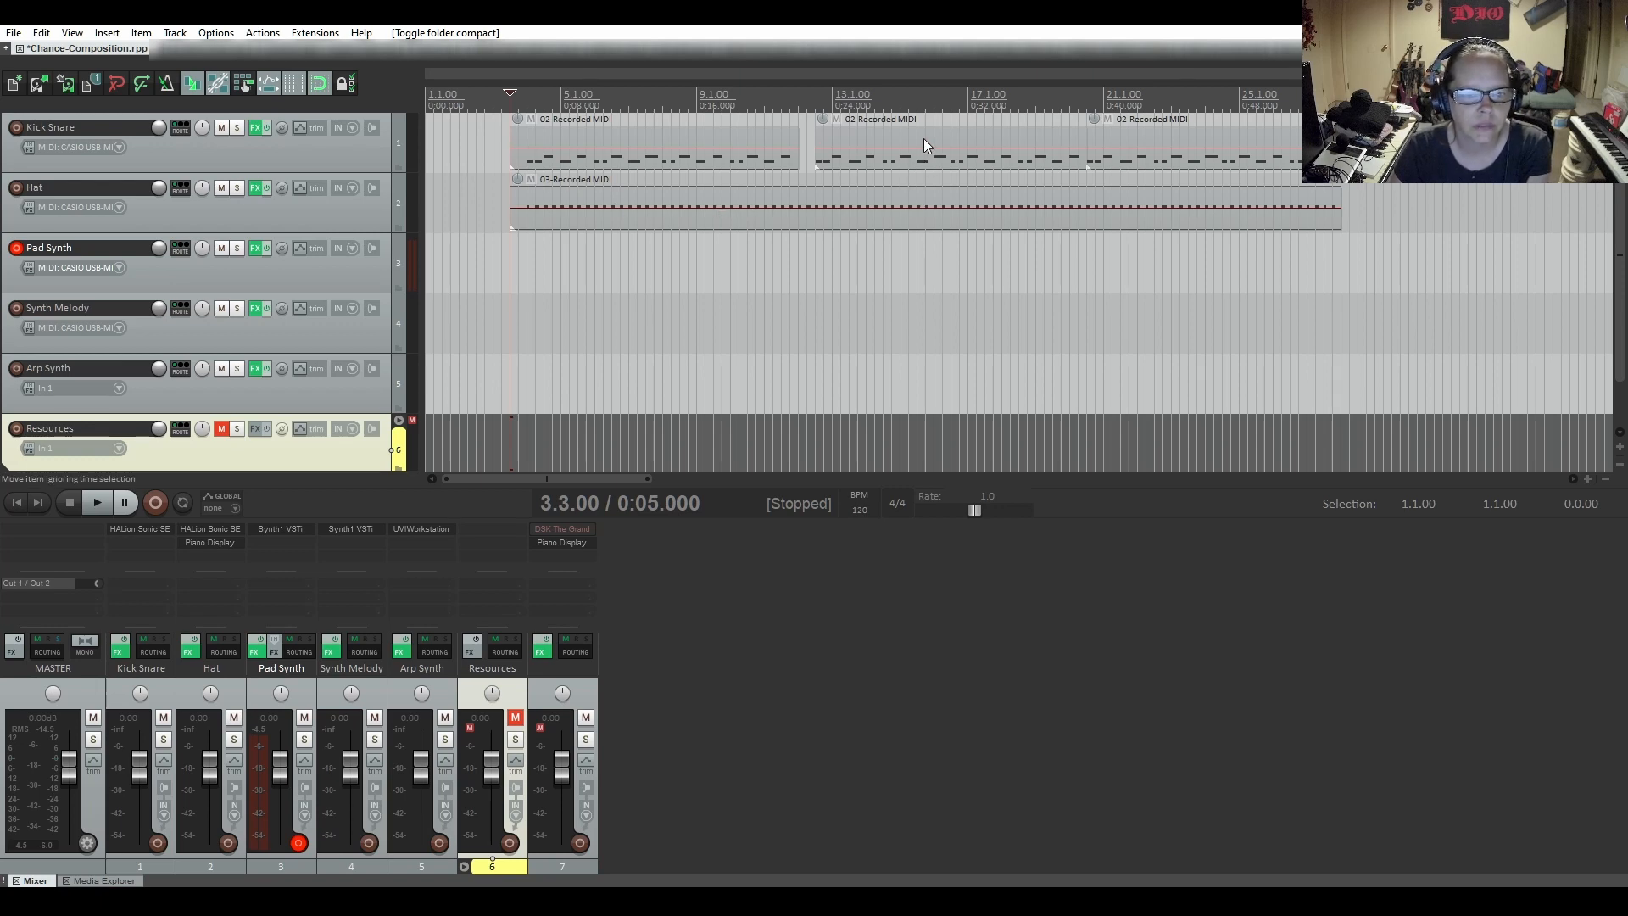
left_click_drag(923, 139, 906, 141)
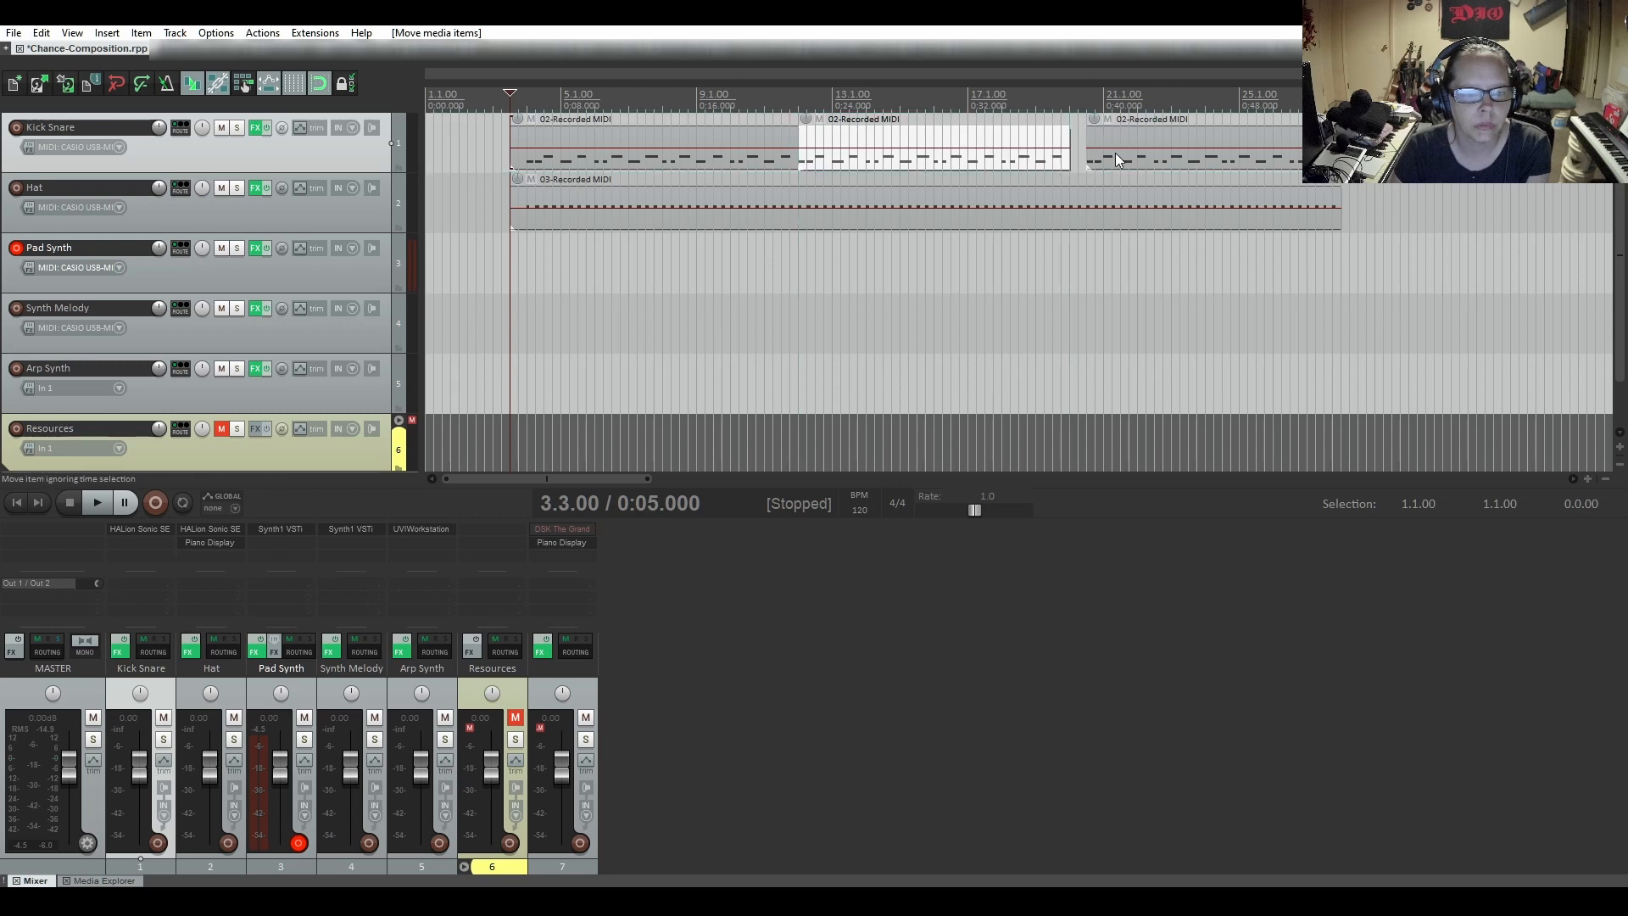
left_click_drag(1116, 155, 1098, 155)
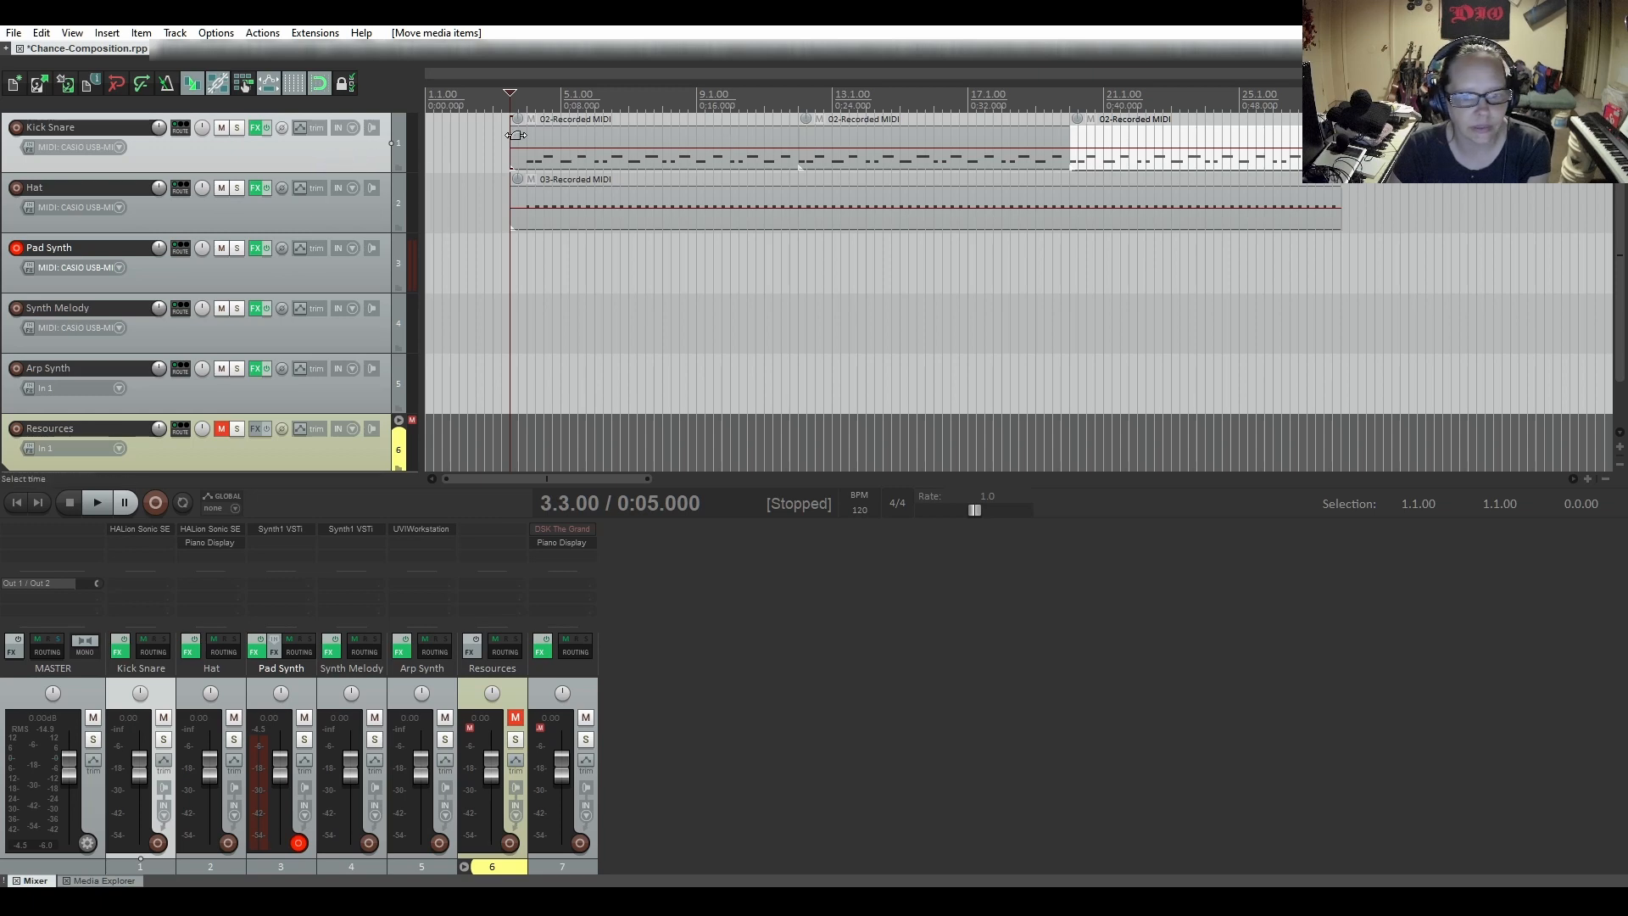
Select all three MIDI items on the Kick Snare track and glue them into a single item
right_click(343, 155)
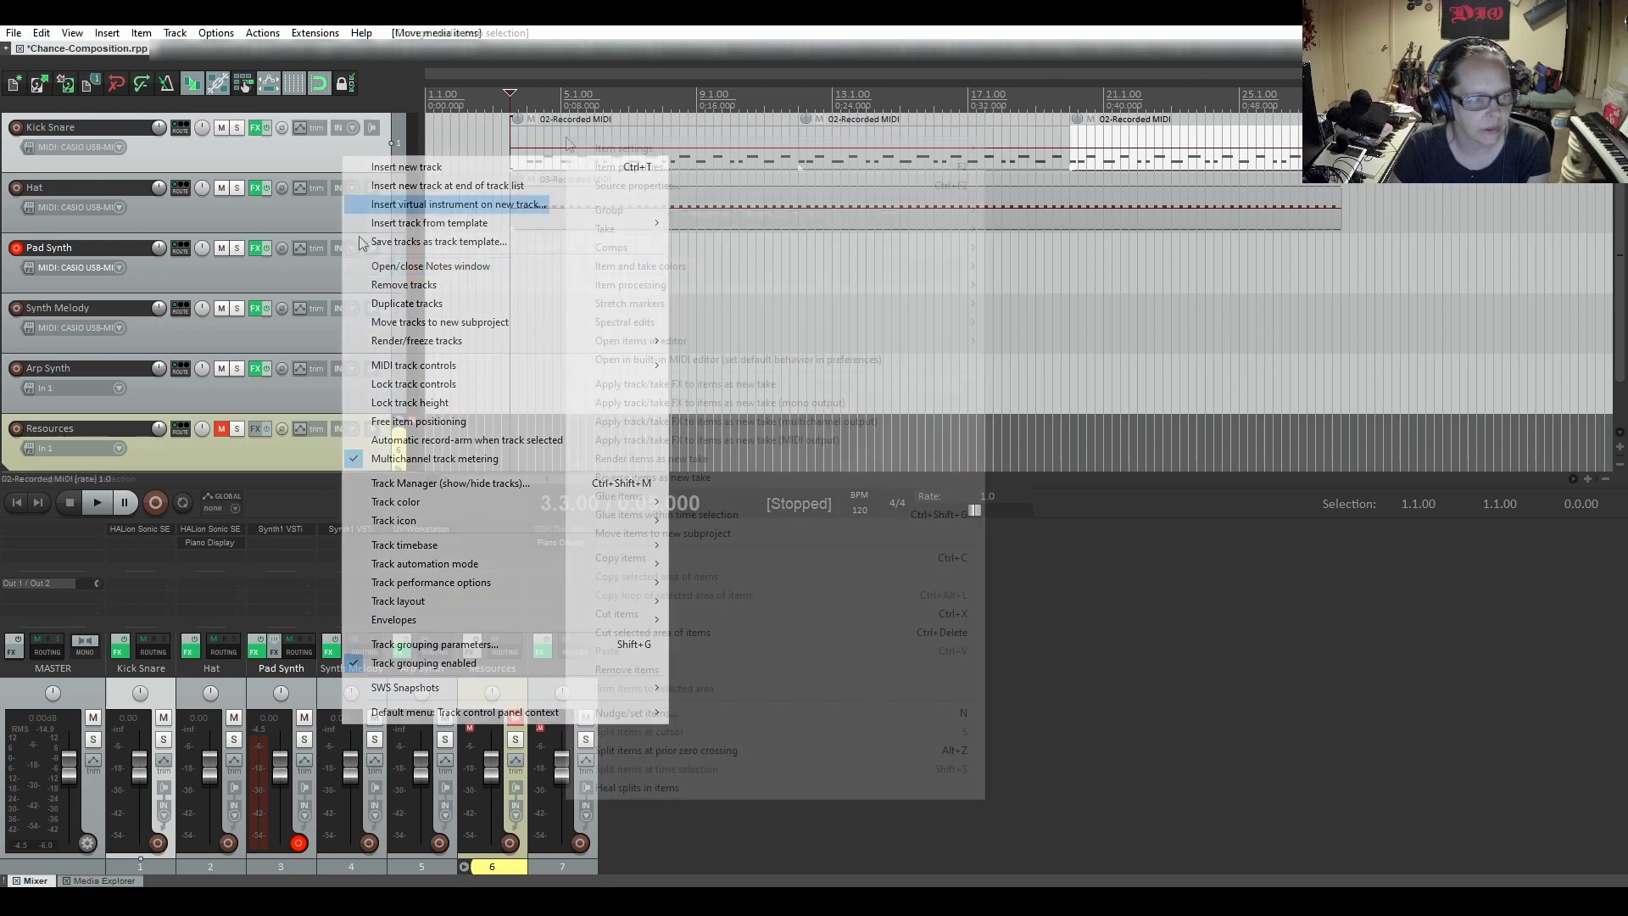
right_click(568, 140)
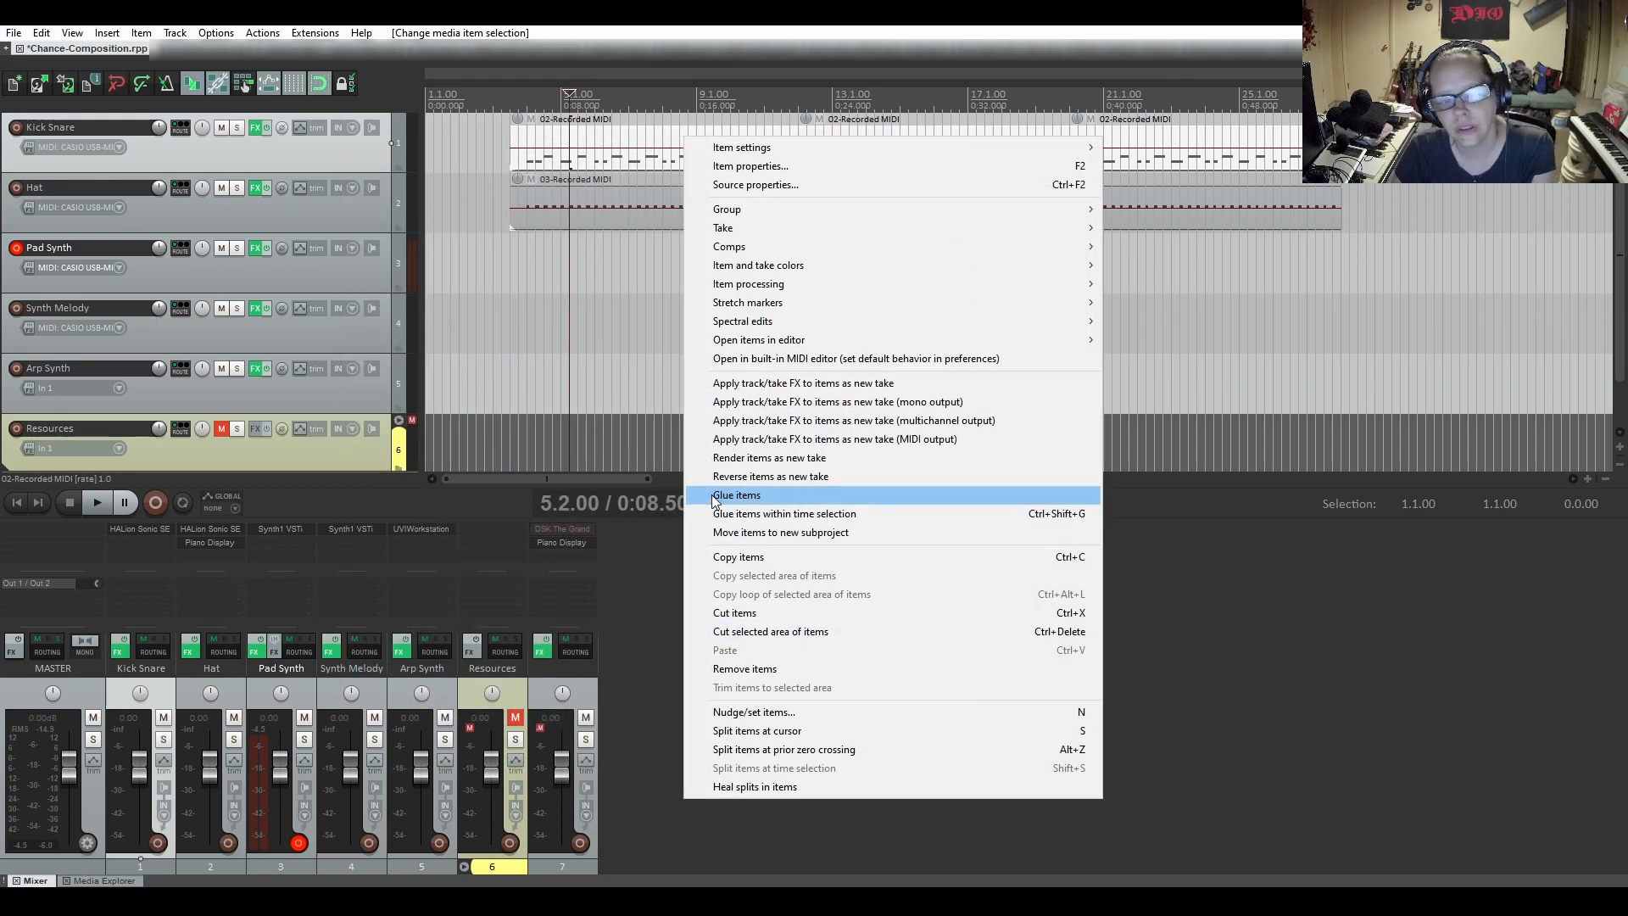
left_click(716, 496)
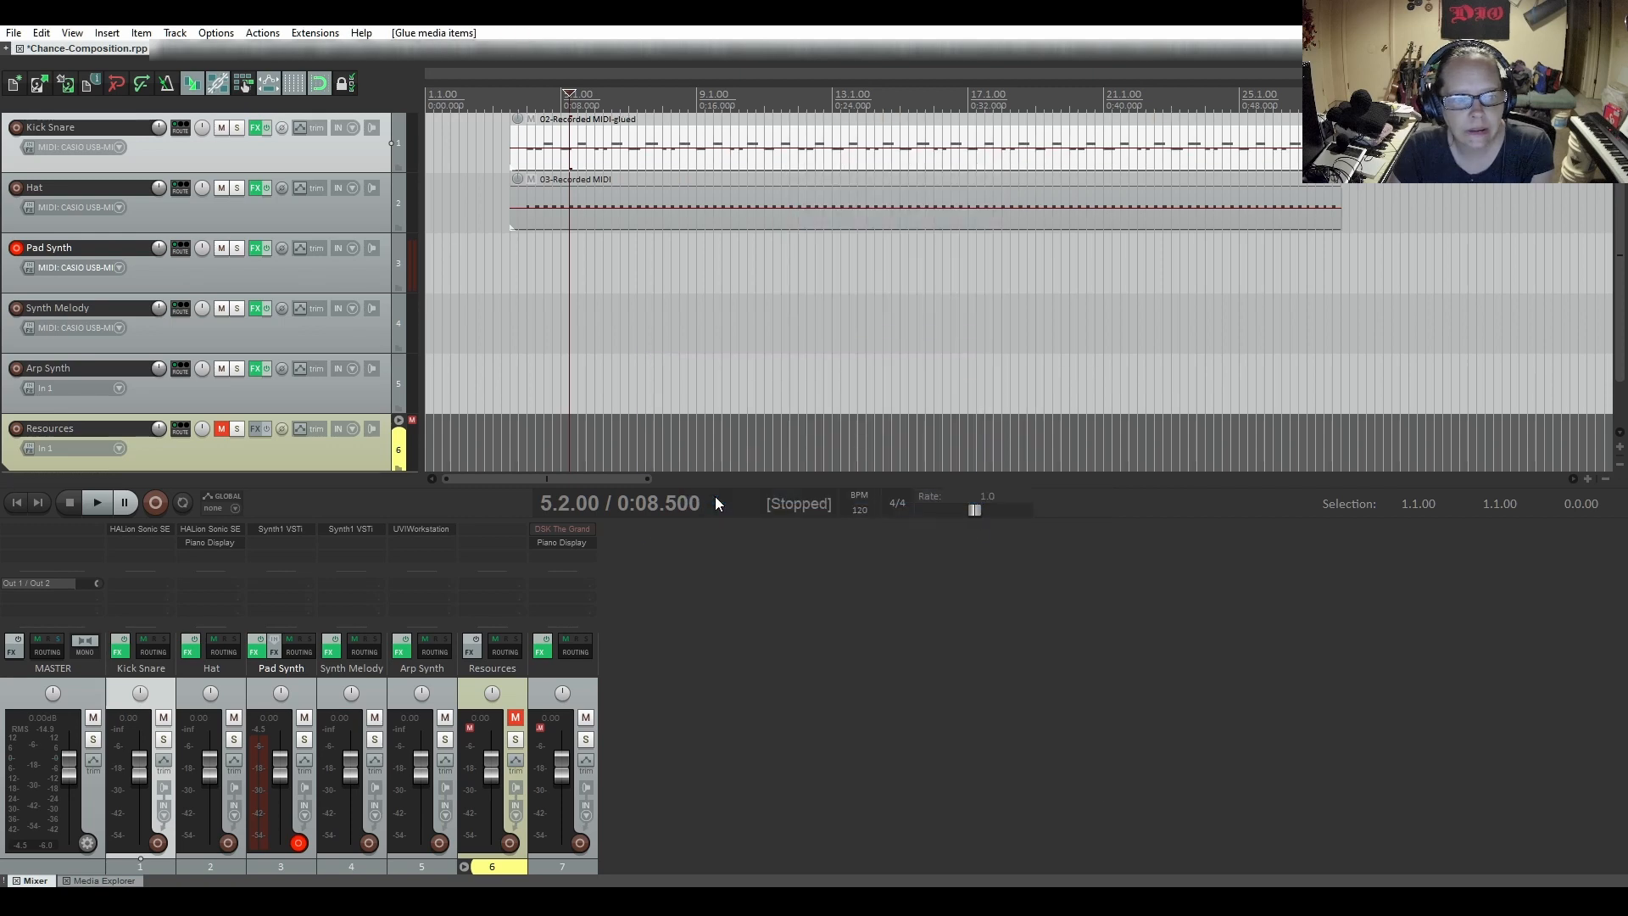
Play the arrangement from the start of the glued Kick Snare item at 3.3.00 to check it, and stop playback
left_click(513, 148)
key("space")
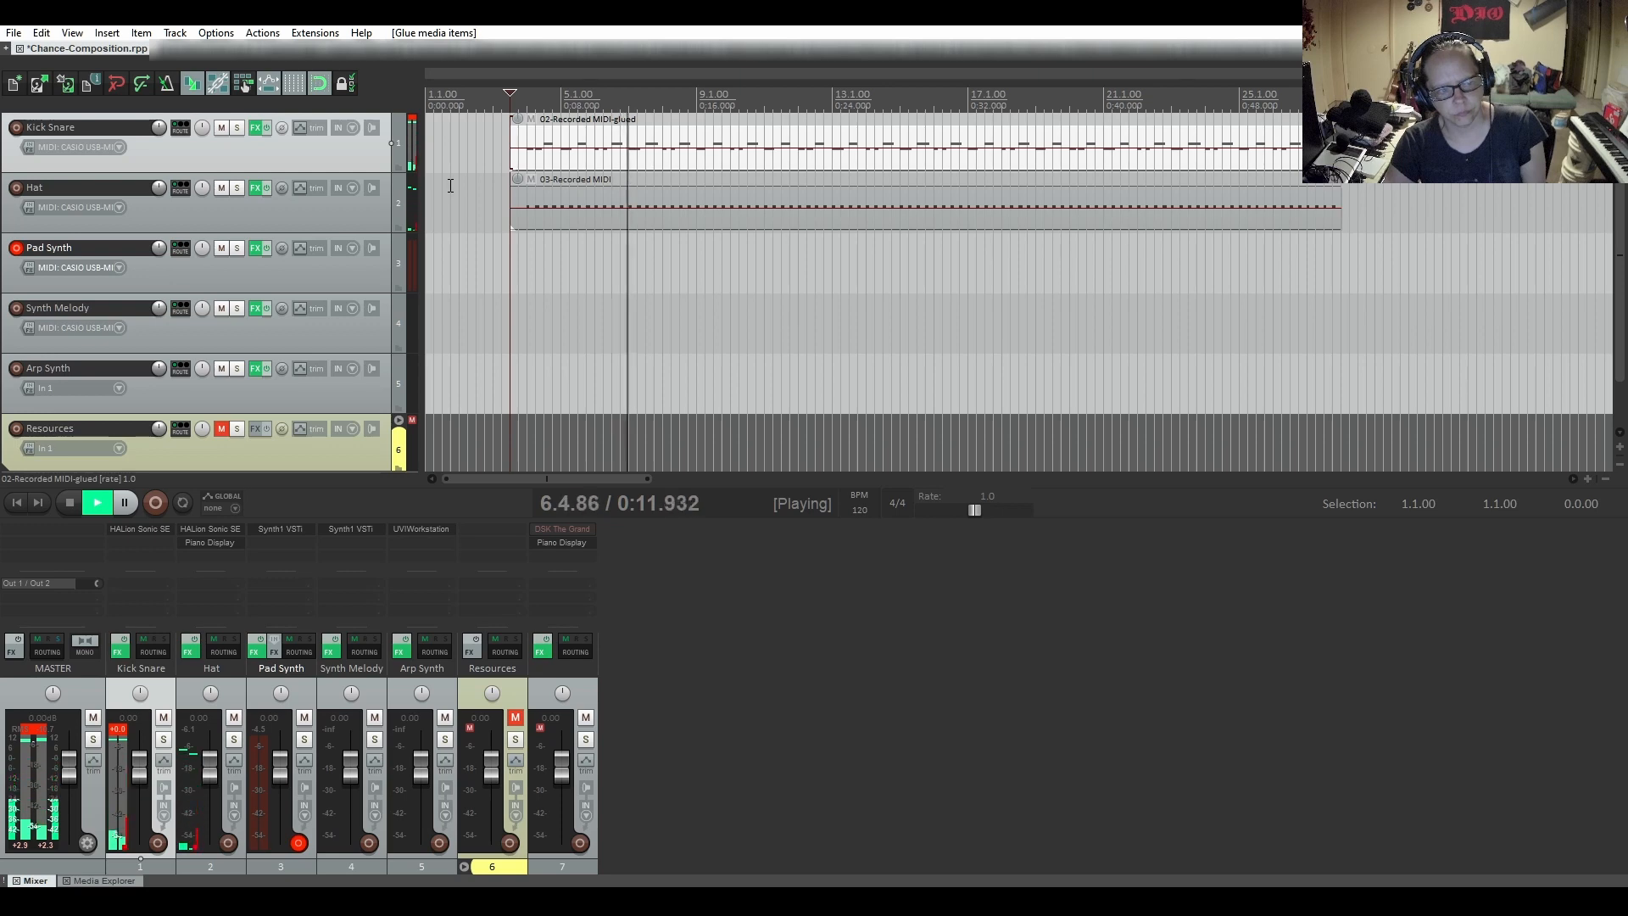
key("space")
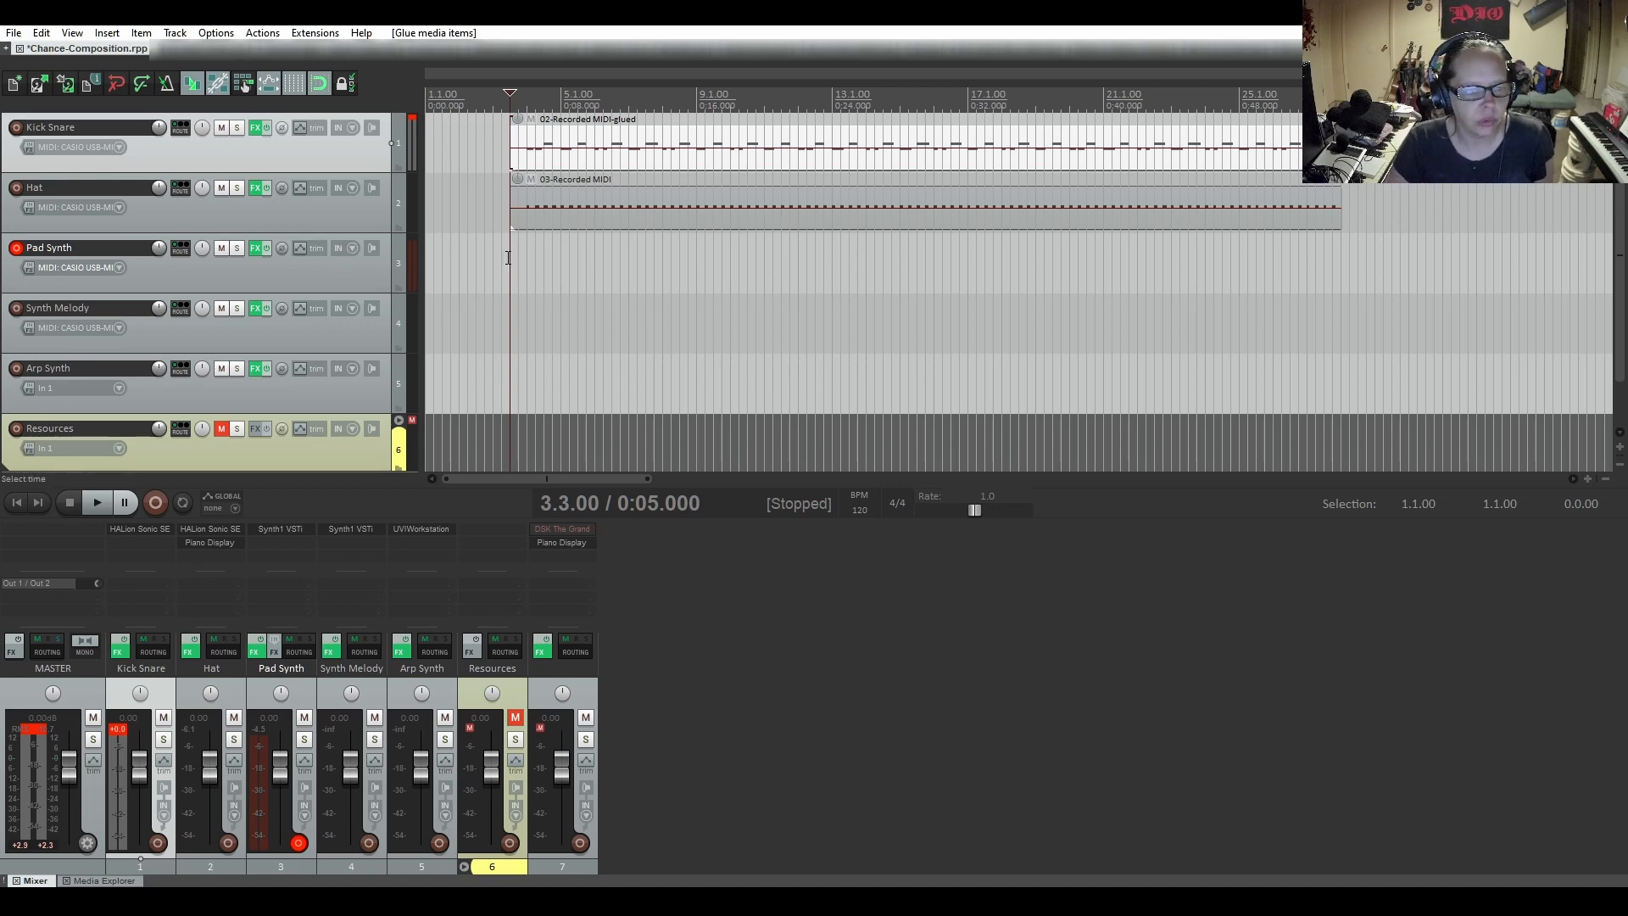
Make a time selection from 3.3.00 to 28.1.00 and insert a new MIDI item over it on the Pad Synth track
left_click_drag(515, 258, 1341, 286)
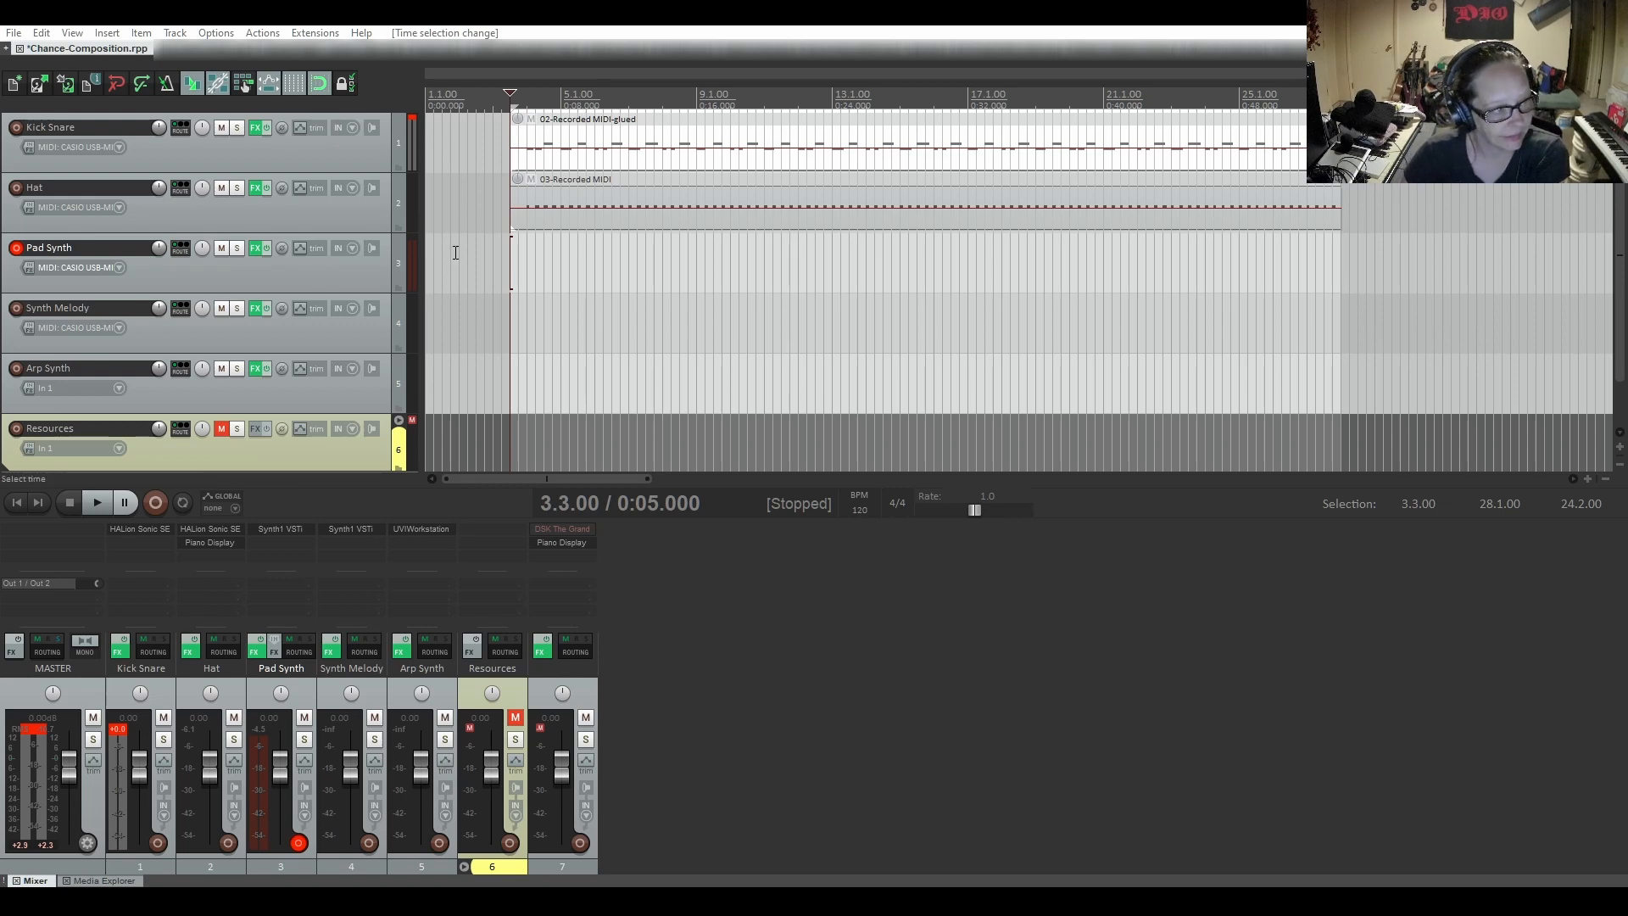
left_click(106, 33)
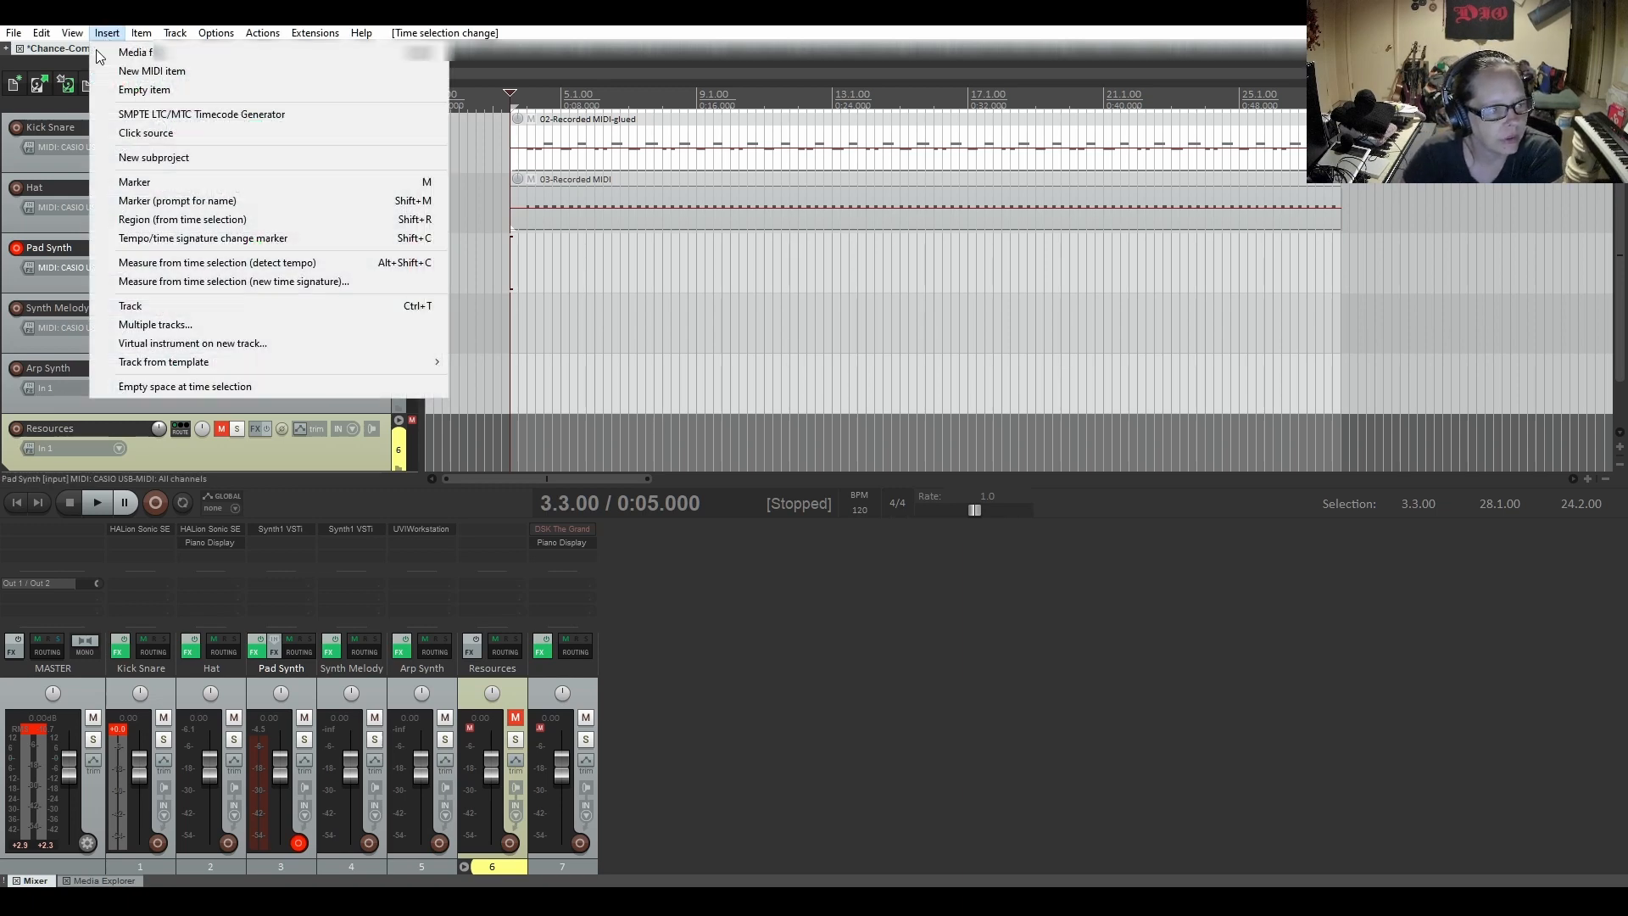
left_click(153, 71)
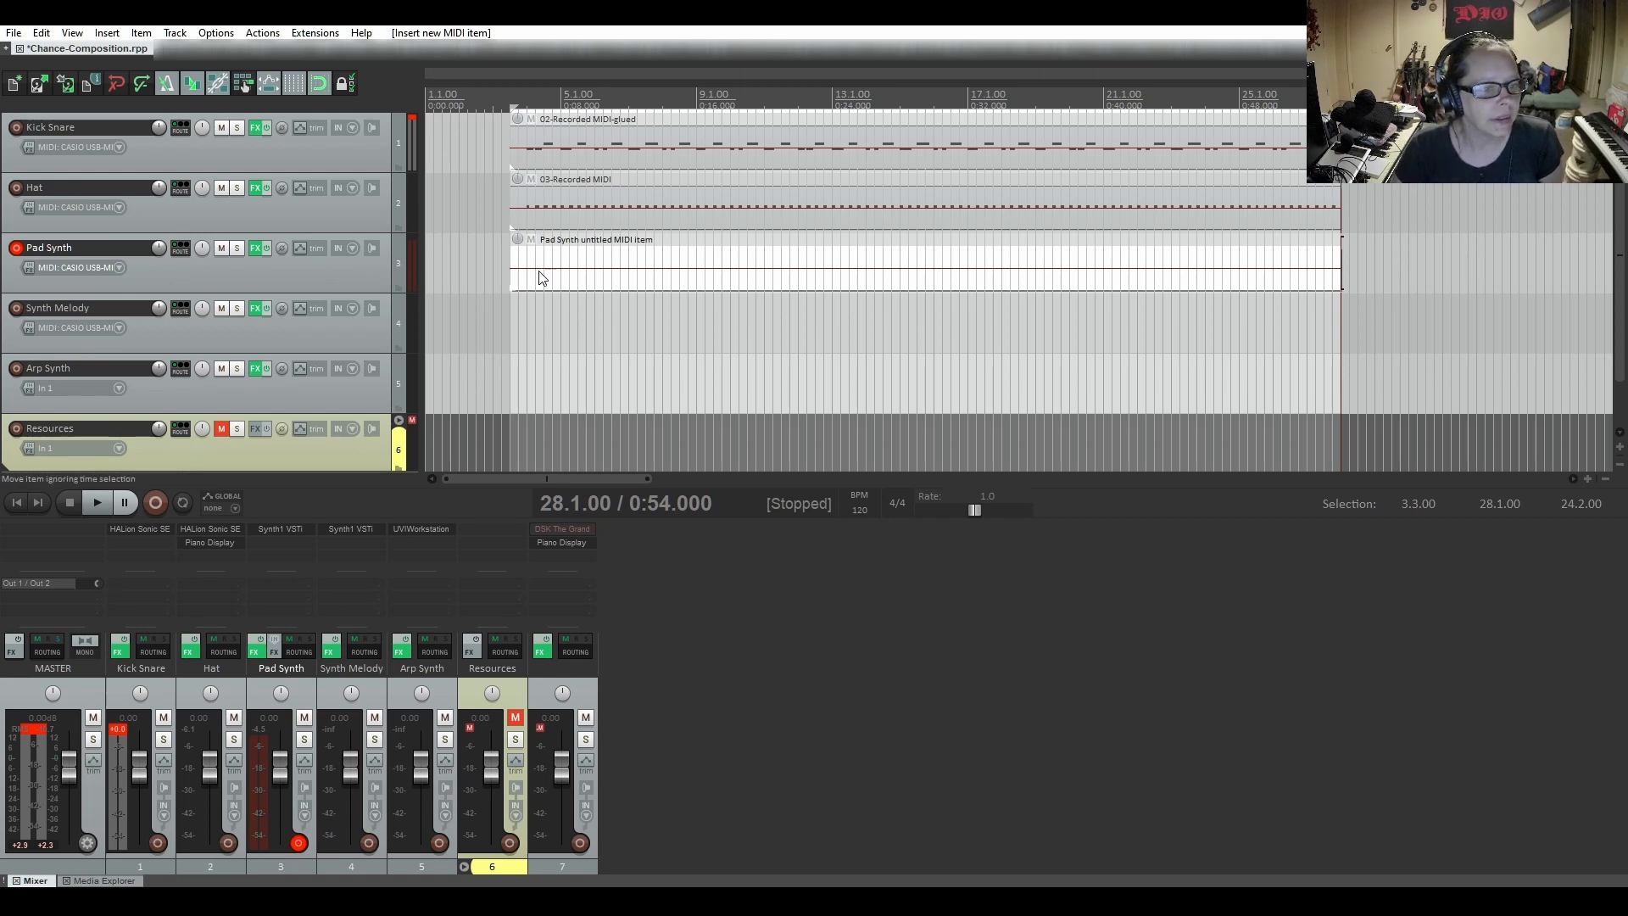
Open the new Pad Synth MIDI item in the MIDI editor
left_click(583, 286)
double_click(583, 287)
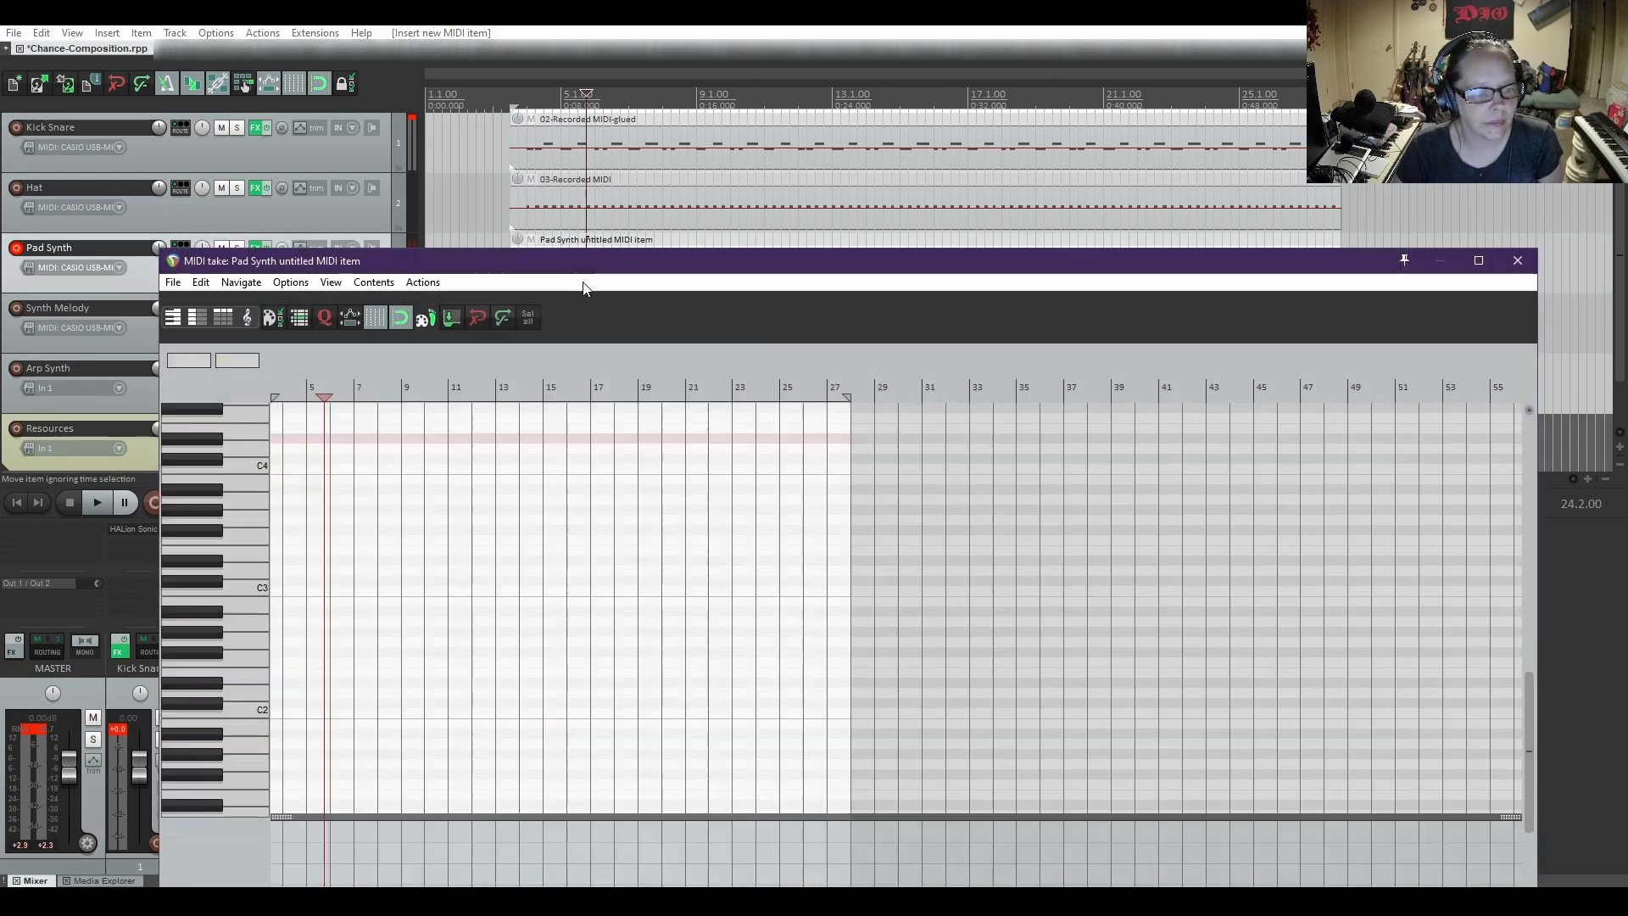
left_click_drag(634, 259, 924, 84)
scroll(791, 465, "up", 5)
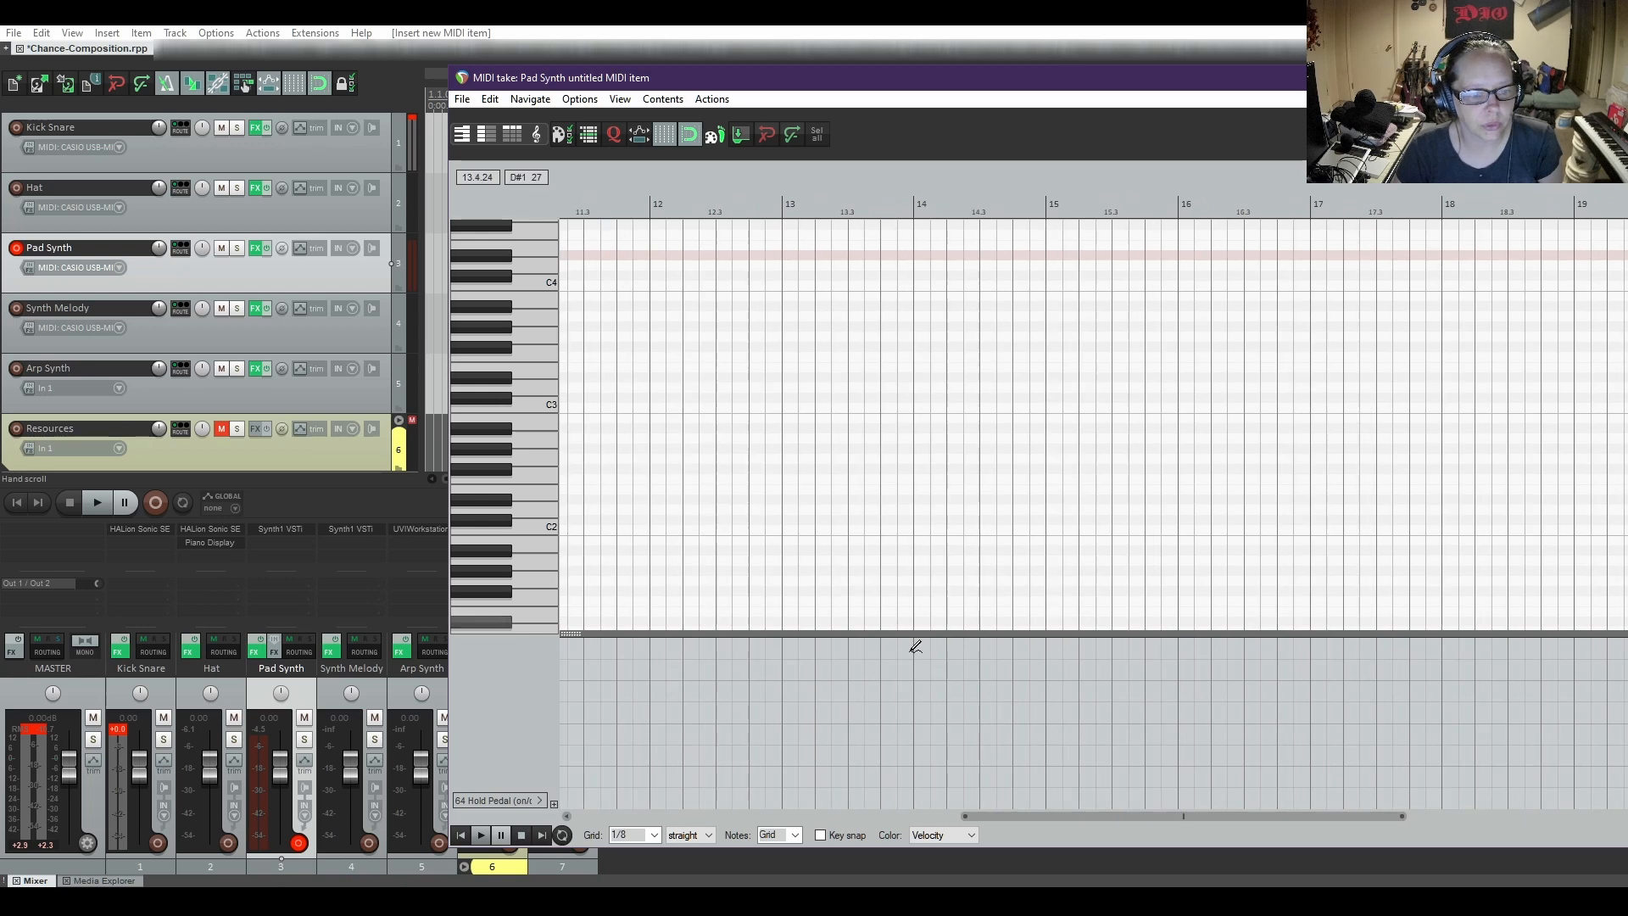
left_click_drag(1060, 819, 661, 811)
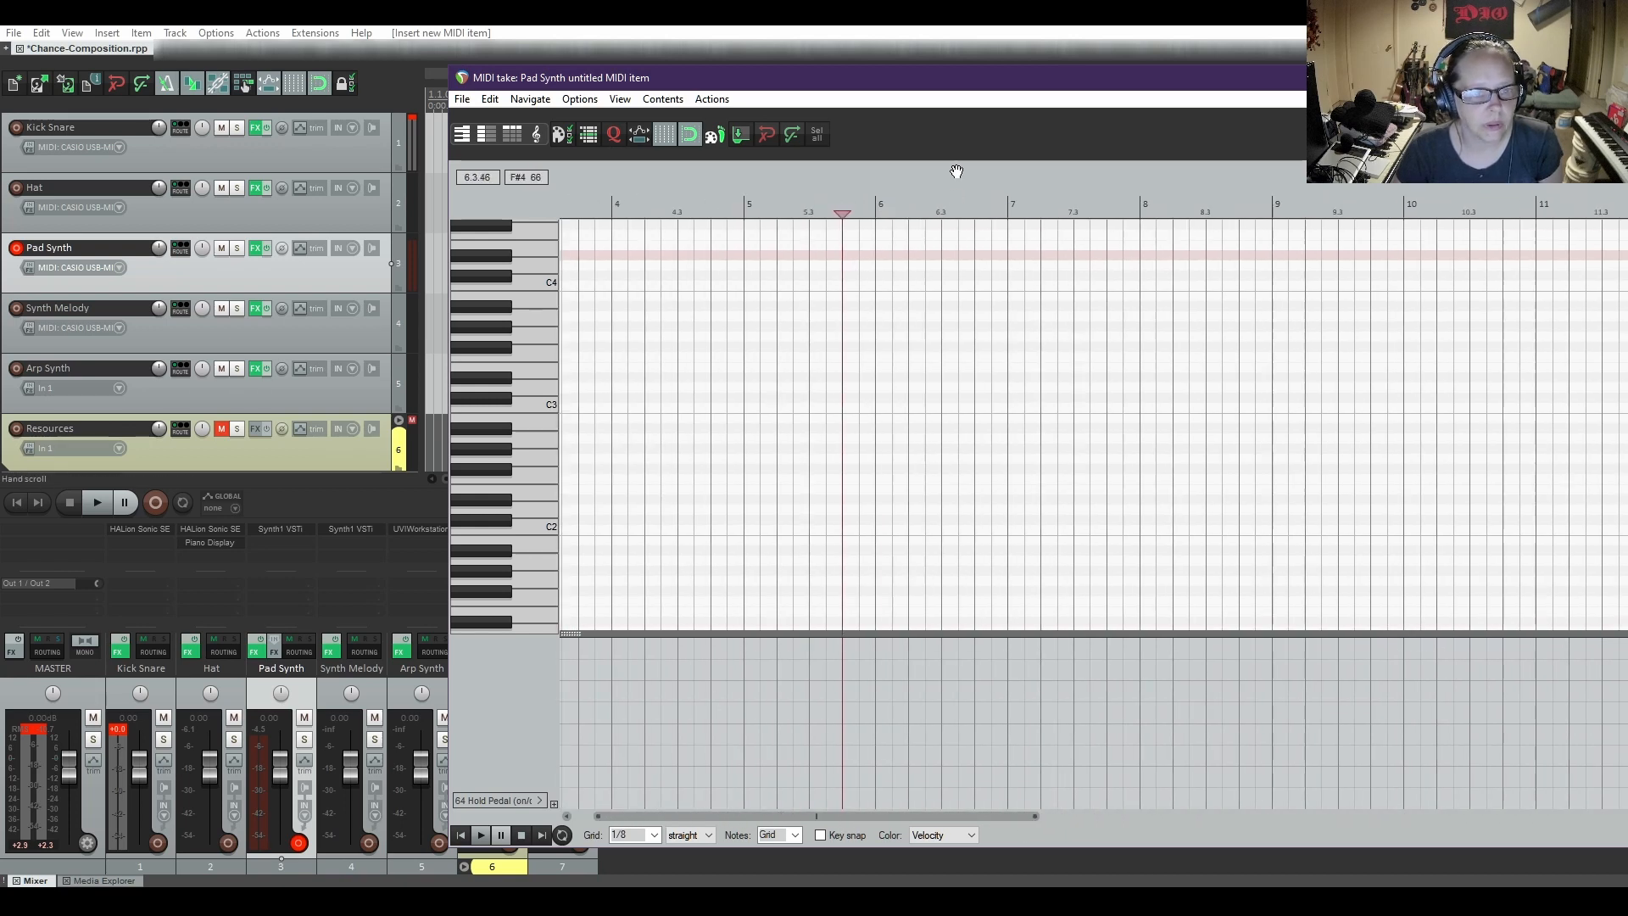
Place the edit cursor at the start of the Pad Synth item, 3.3.00, and return to its MIDI editor
left_click_drag(867, 86, 905, 361)
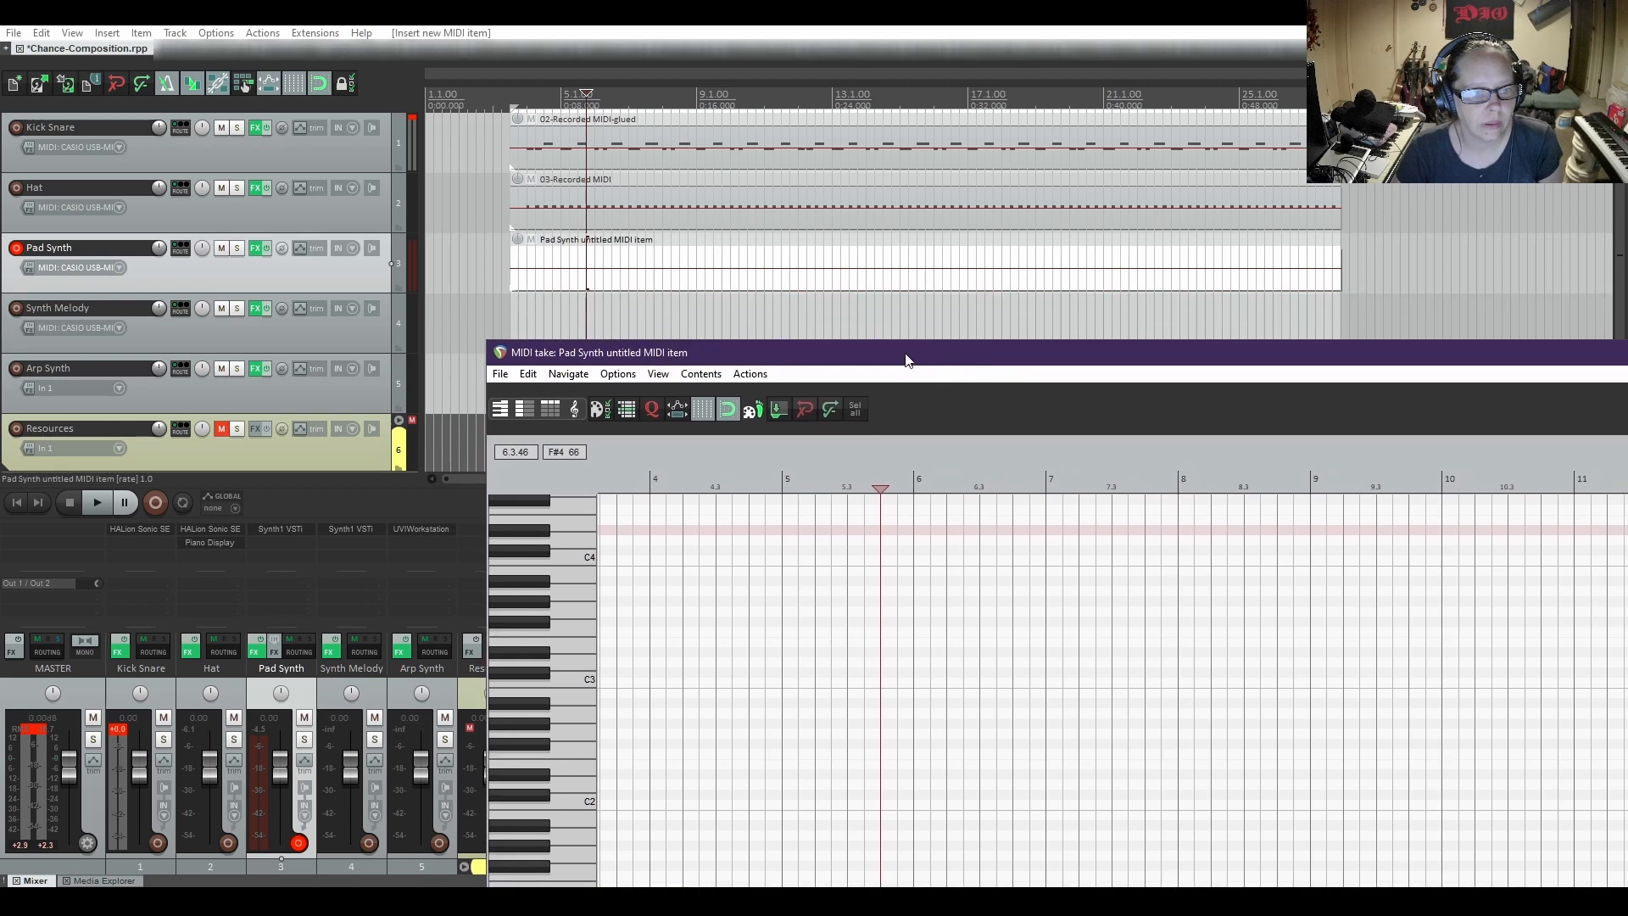
left_click(511, 279)
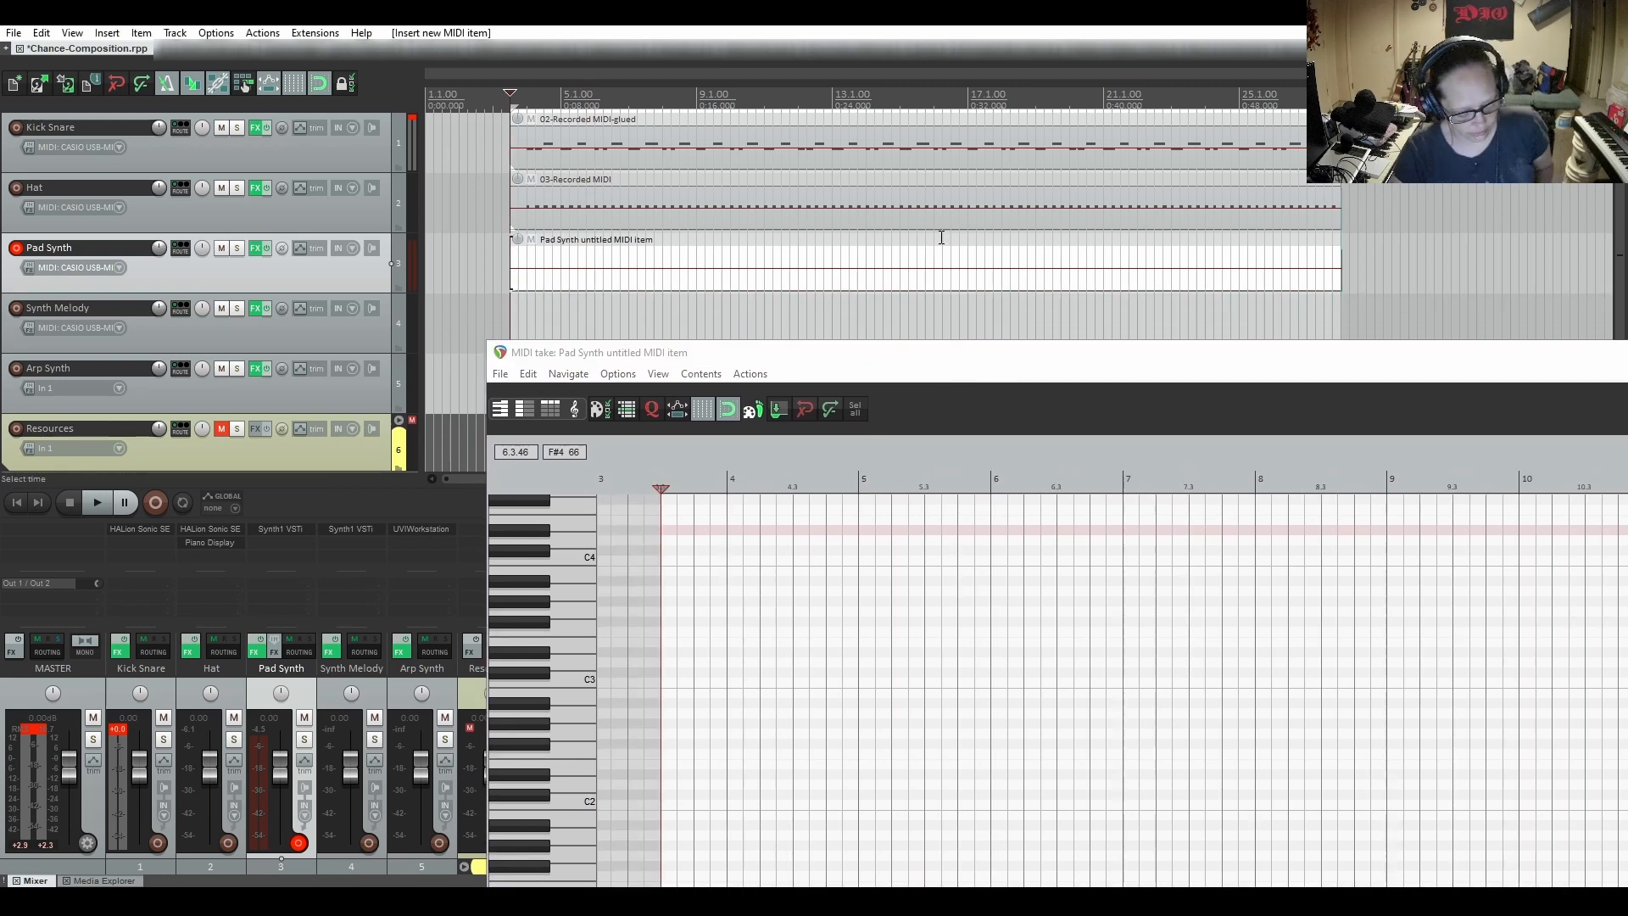
left_click_drag(1152, 365, 882, 121)
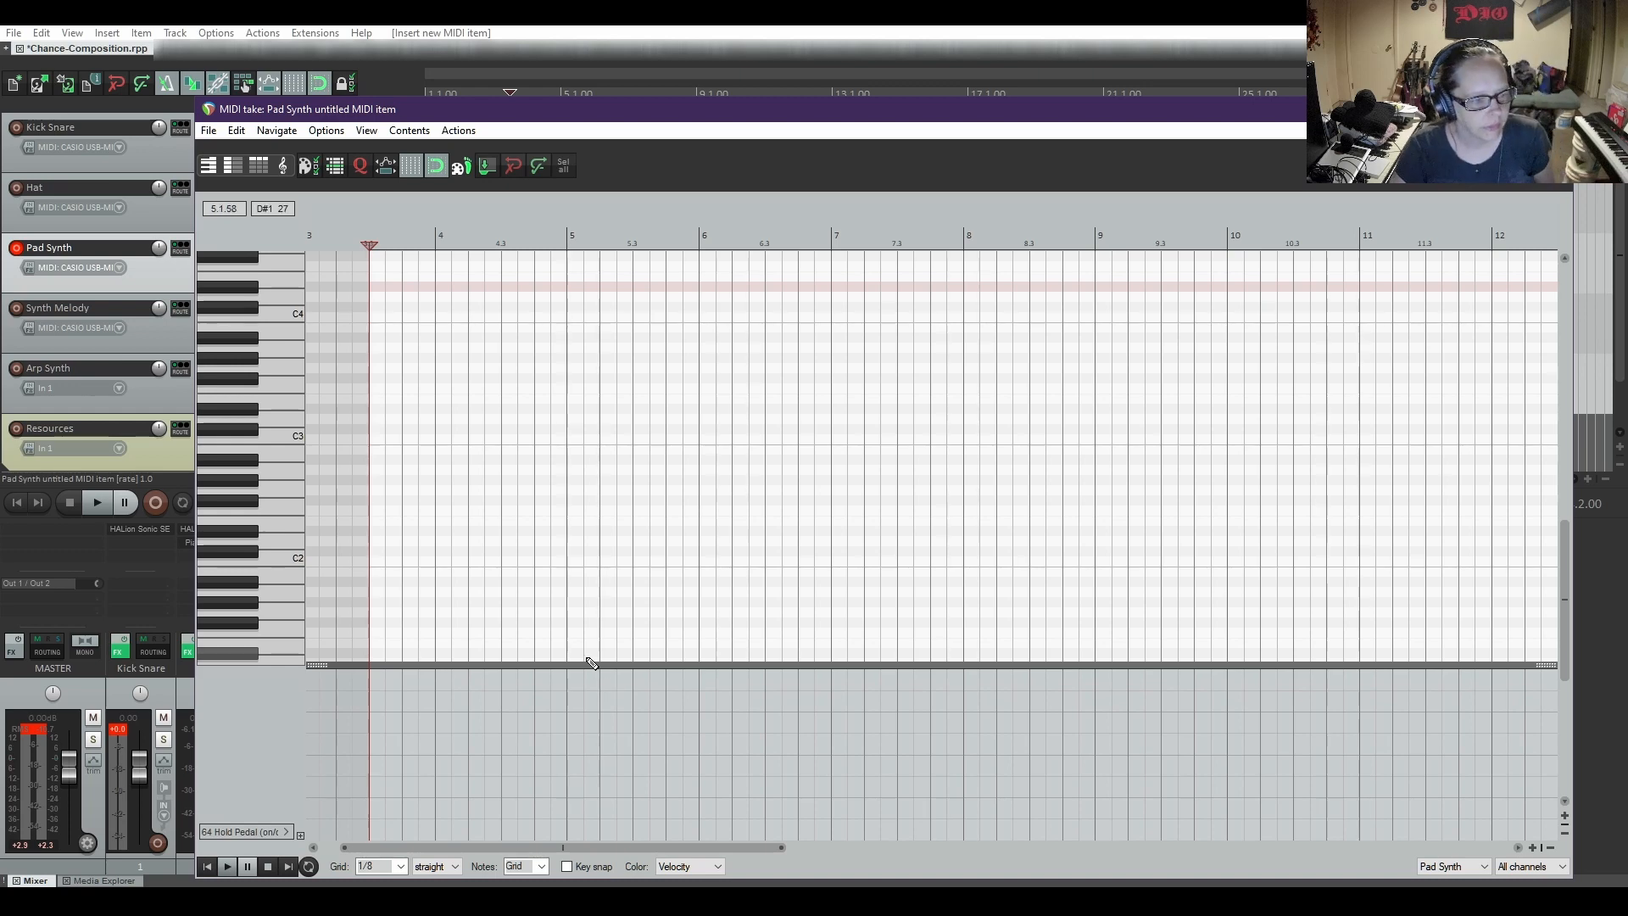
Place the edit cursor at bar 4 in the Pad Synth item and return to its MIDI editor
scroll(221, 442, "up", 1)
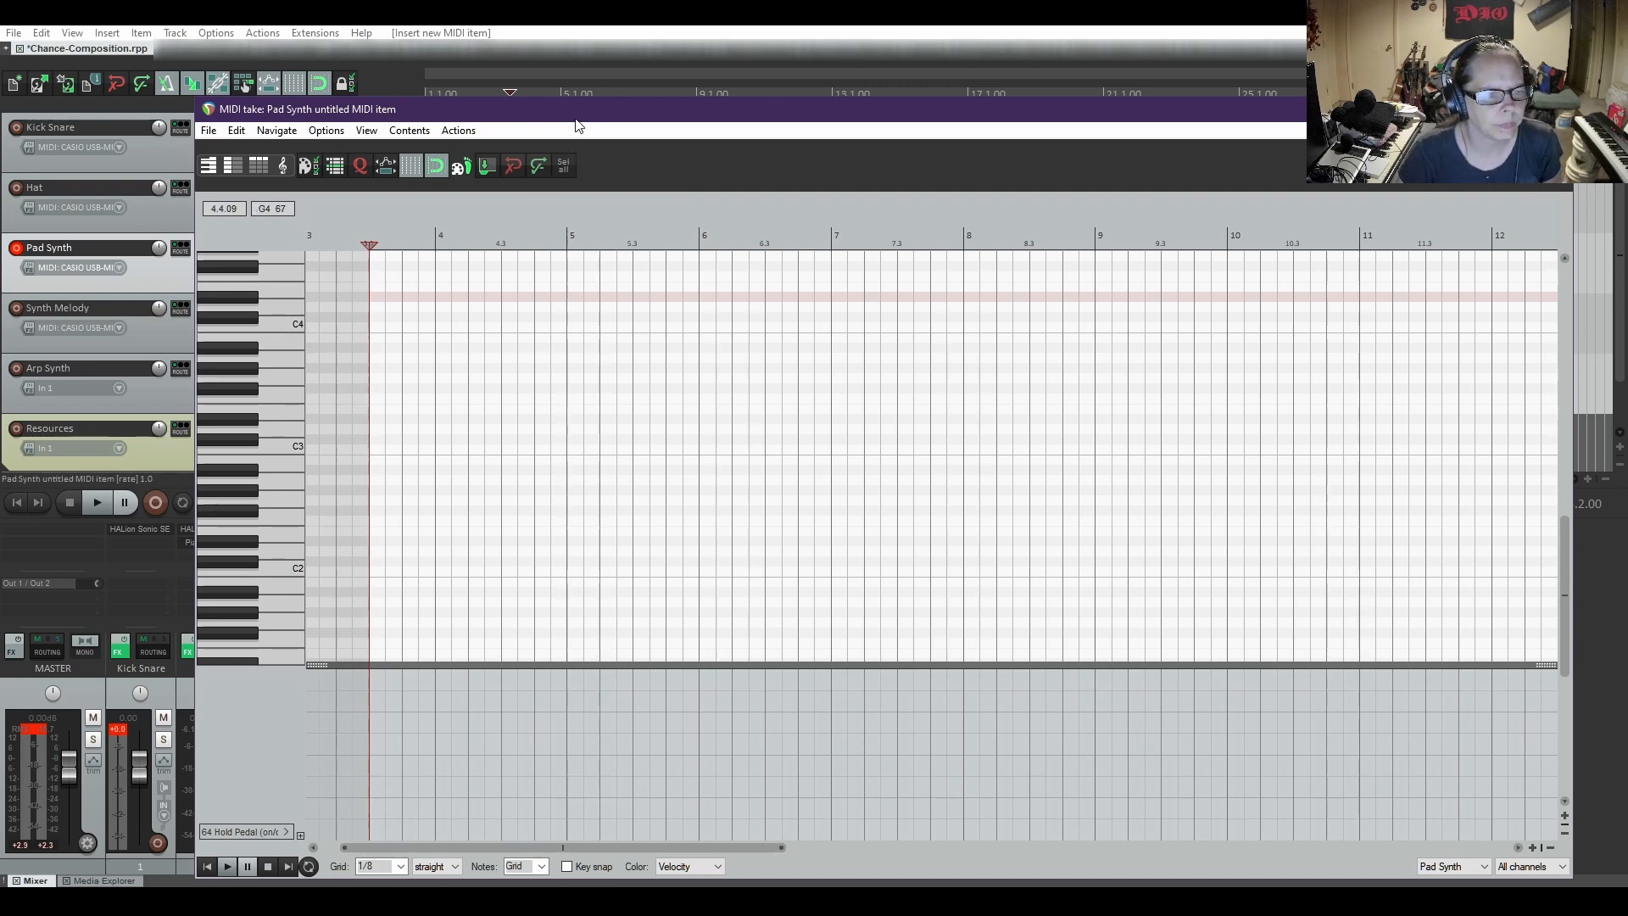
left_click_drag(577, 118, 582, 363)
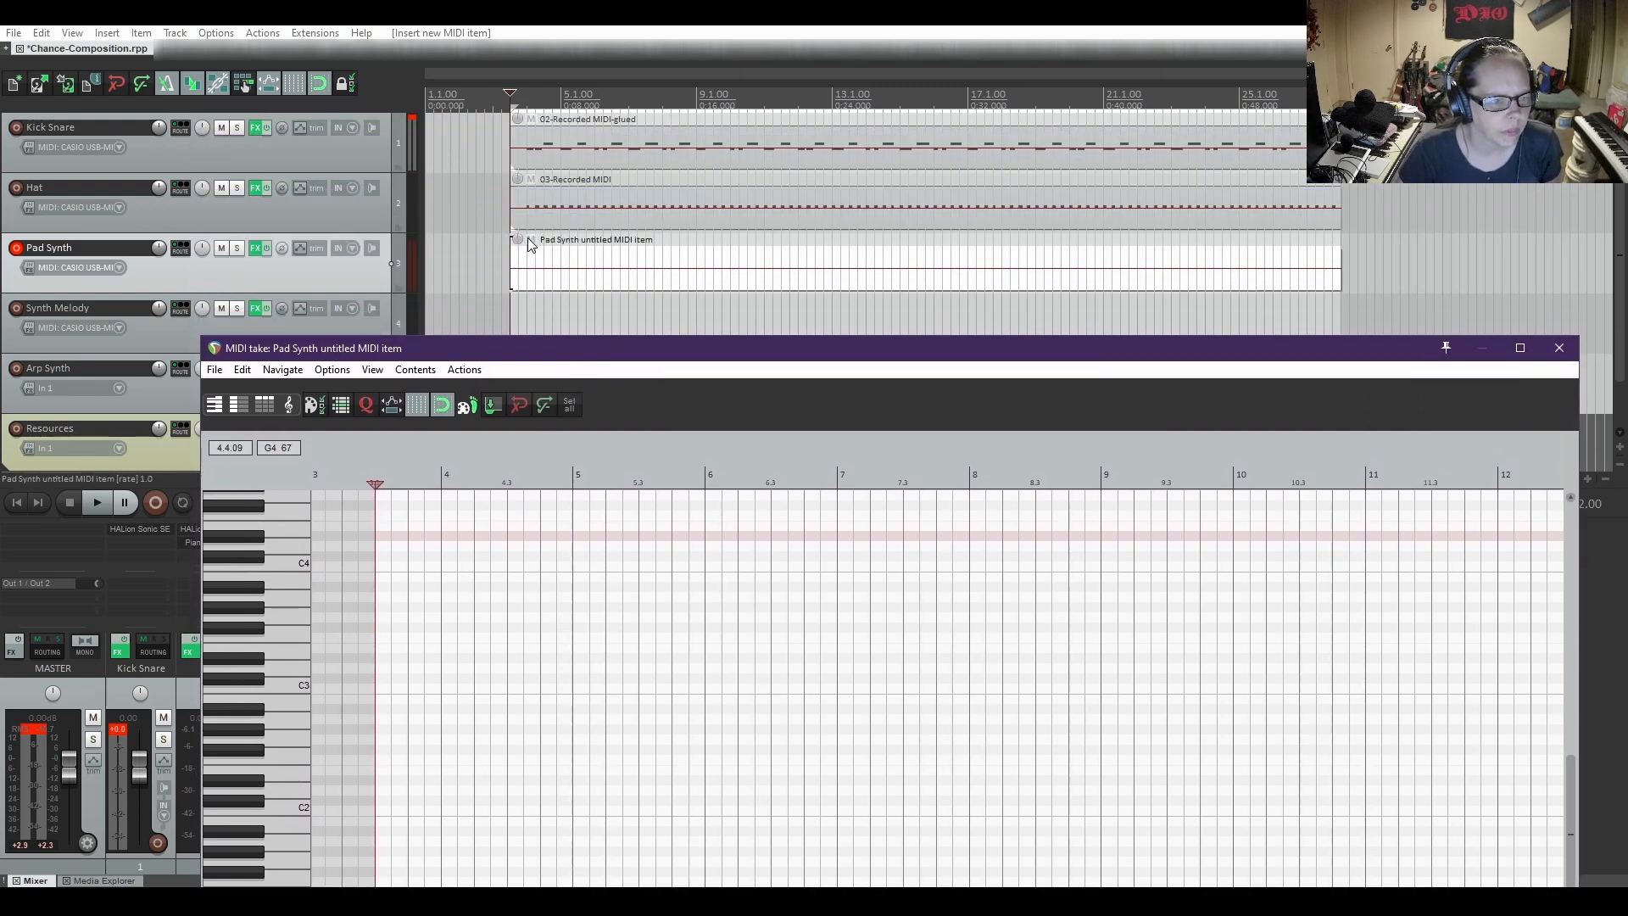
left_click(526, 263)
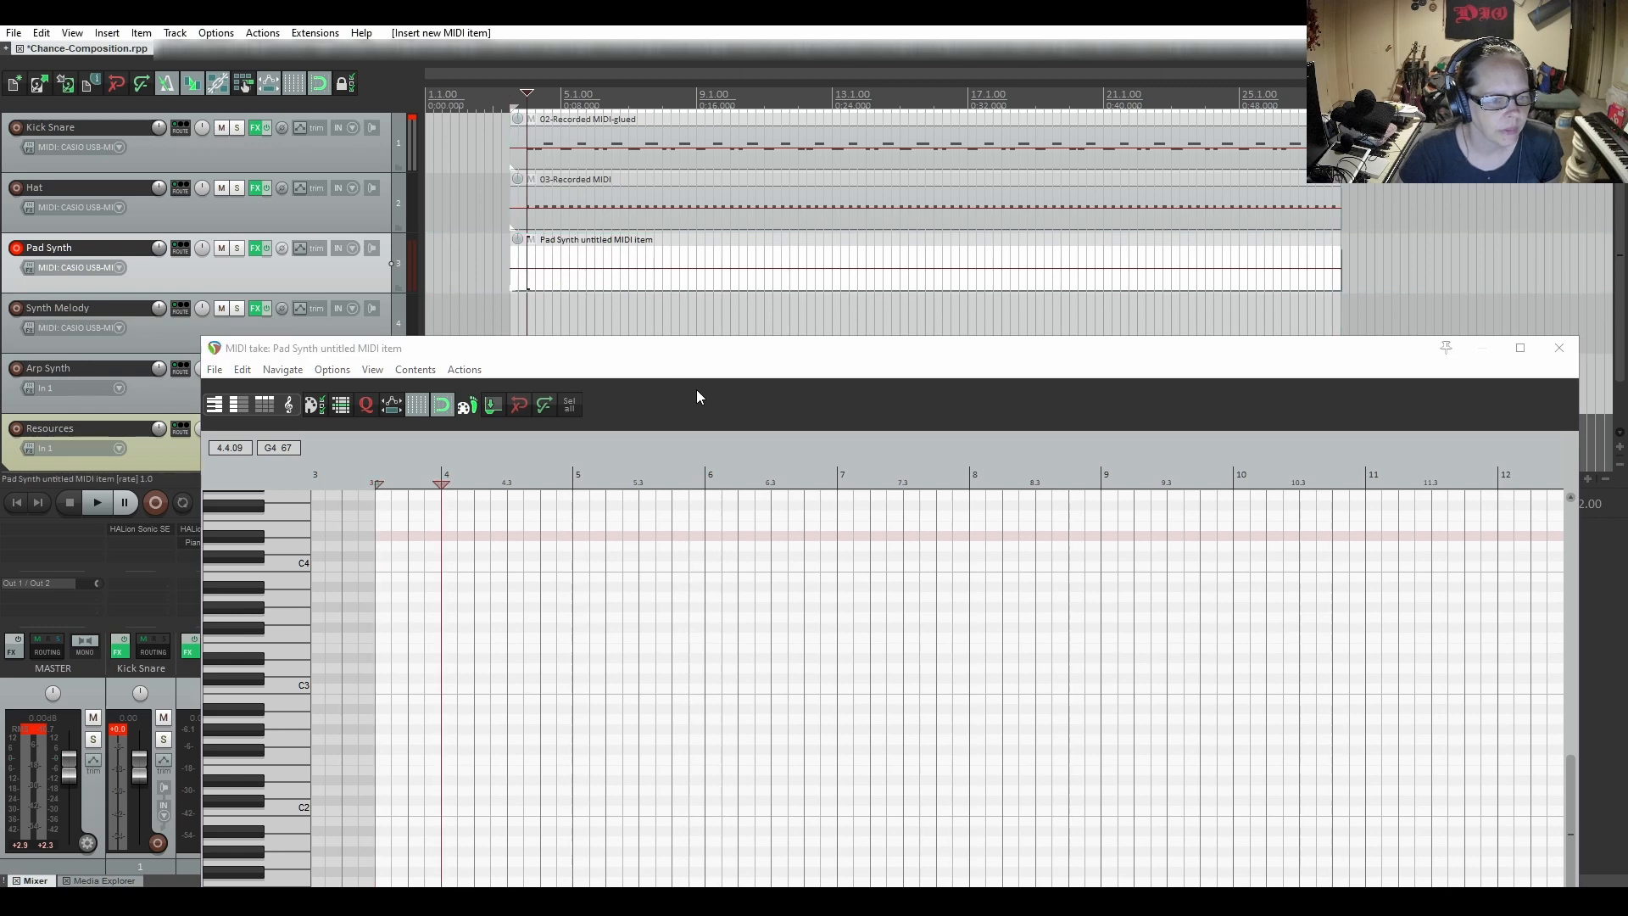
left_click(688, 349)
left_click_drag(659, 357, 645, 175)
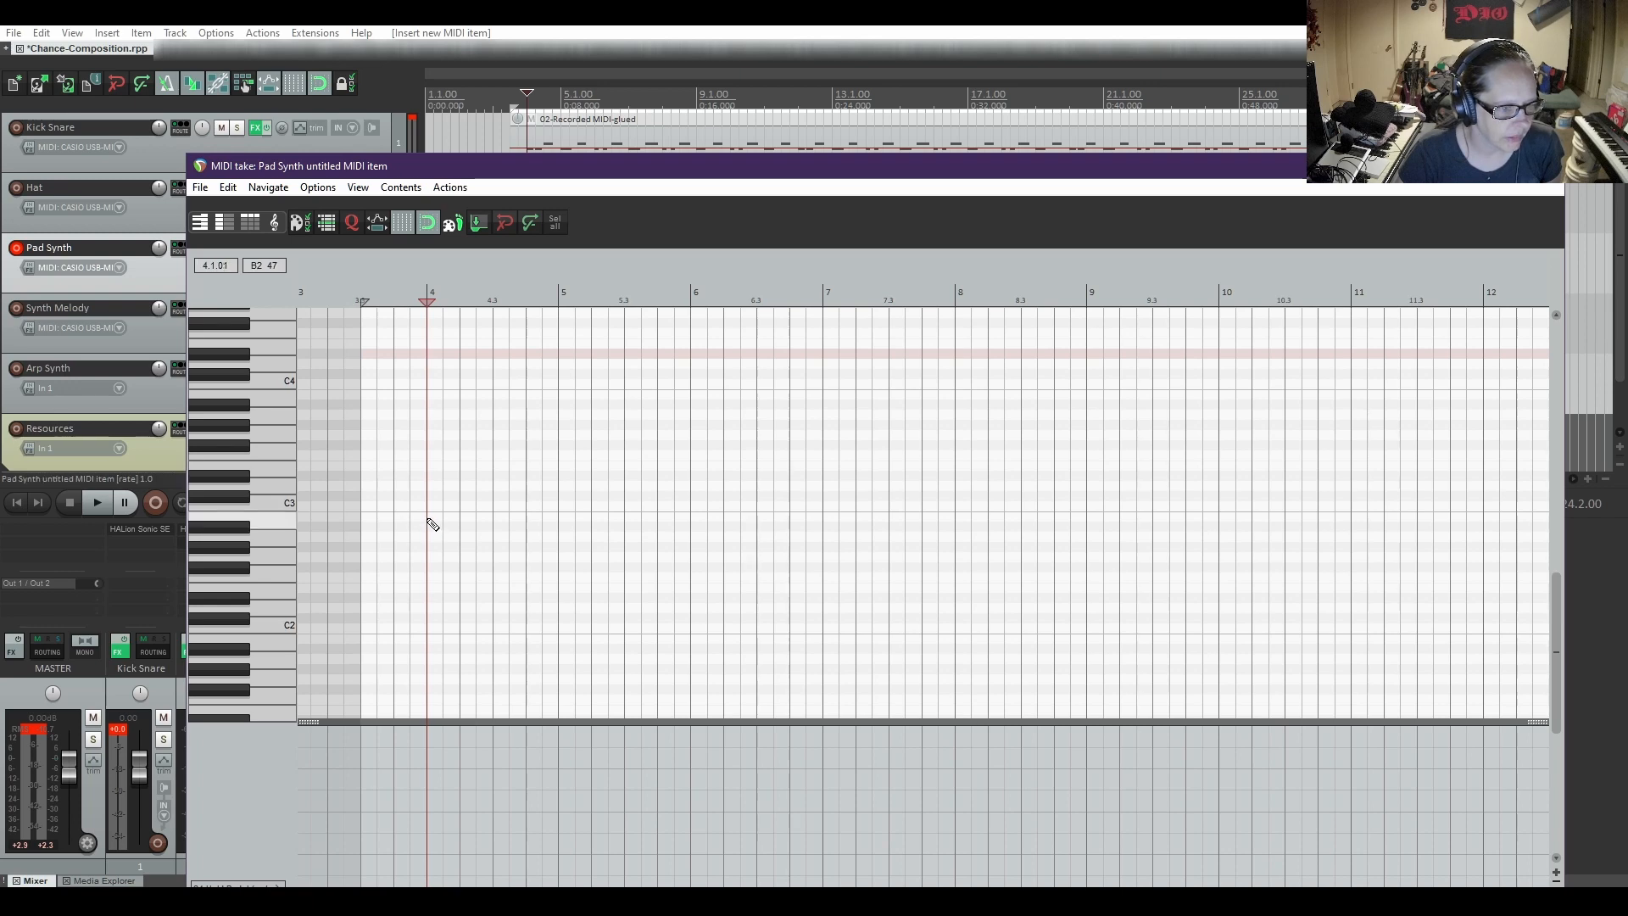
Draw a chord of A#2, C#3 and F#3 notes from bar 4 to bar 5
left_click_drag(430, 526, 567, 532)
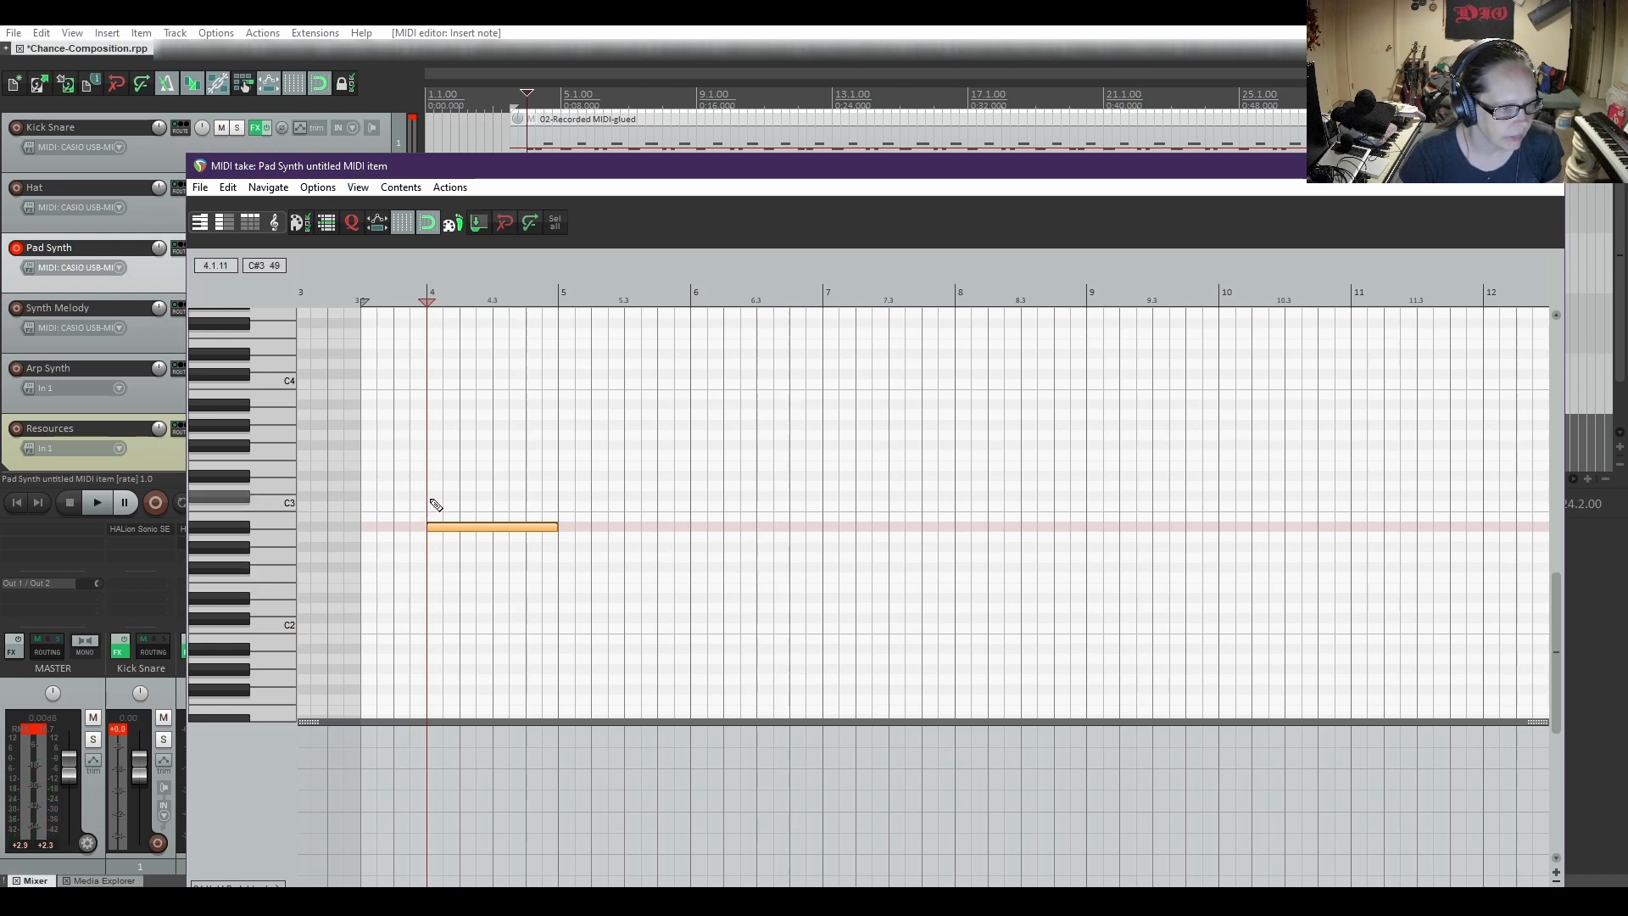
left_click_drag(429, 498, 555, 503)
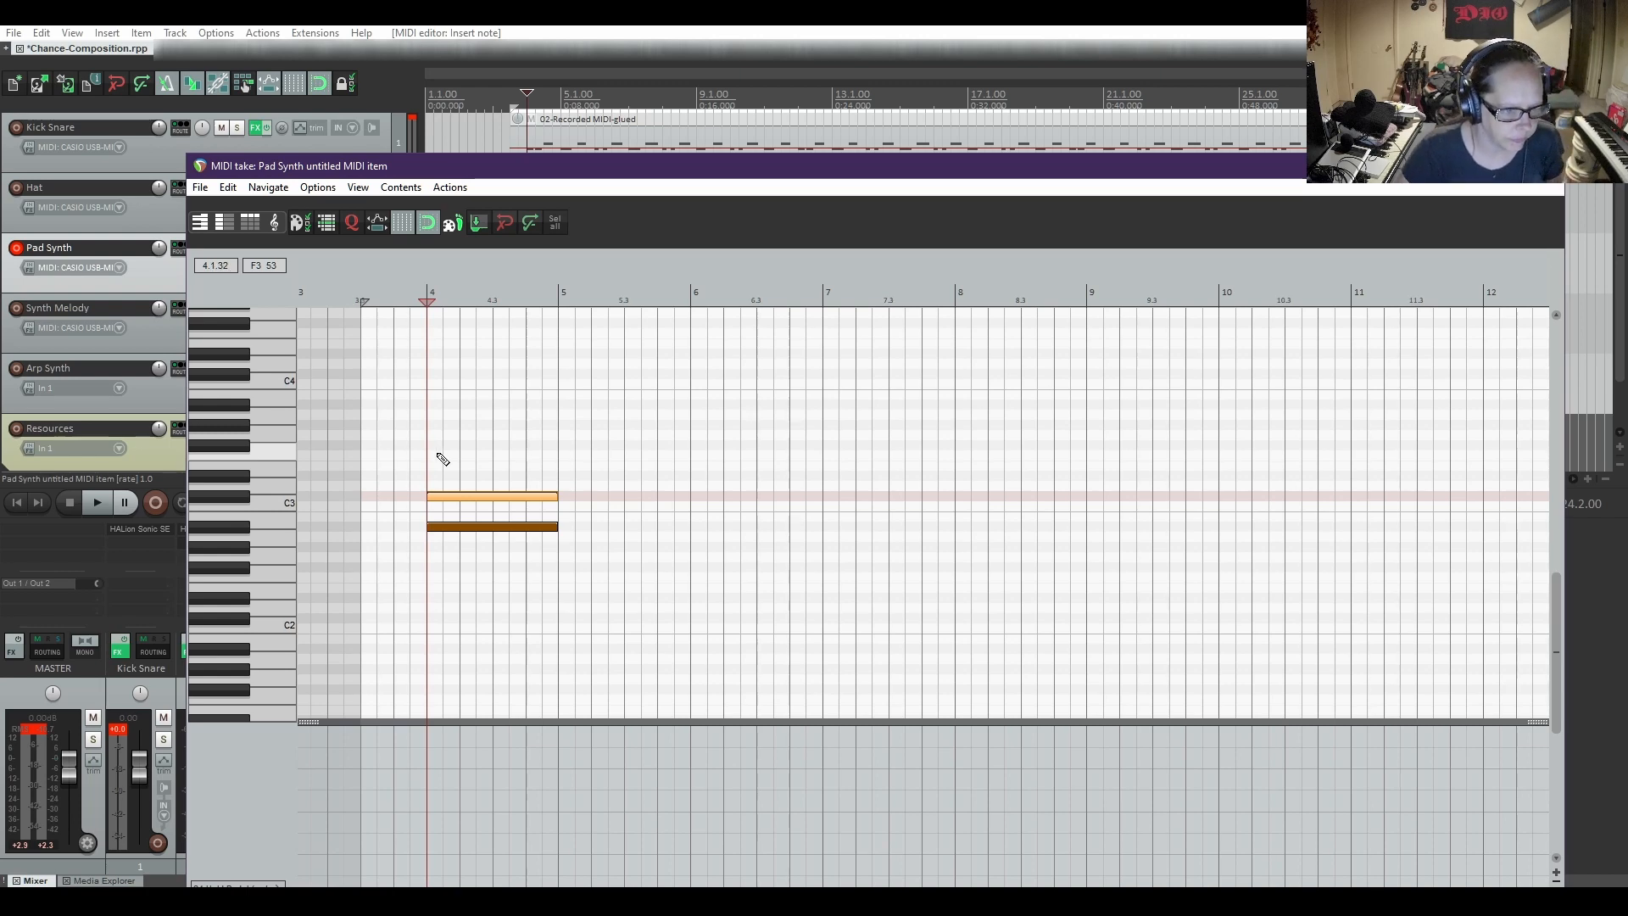
left_click_drag(430, 447, 557, 449)
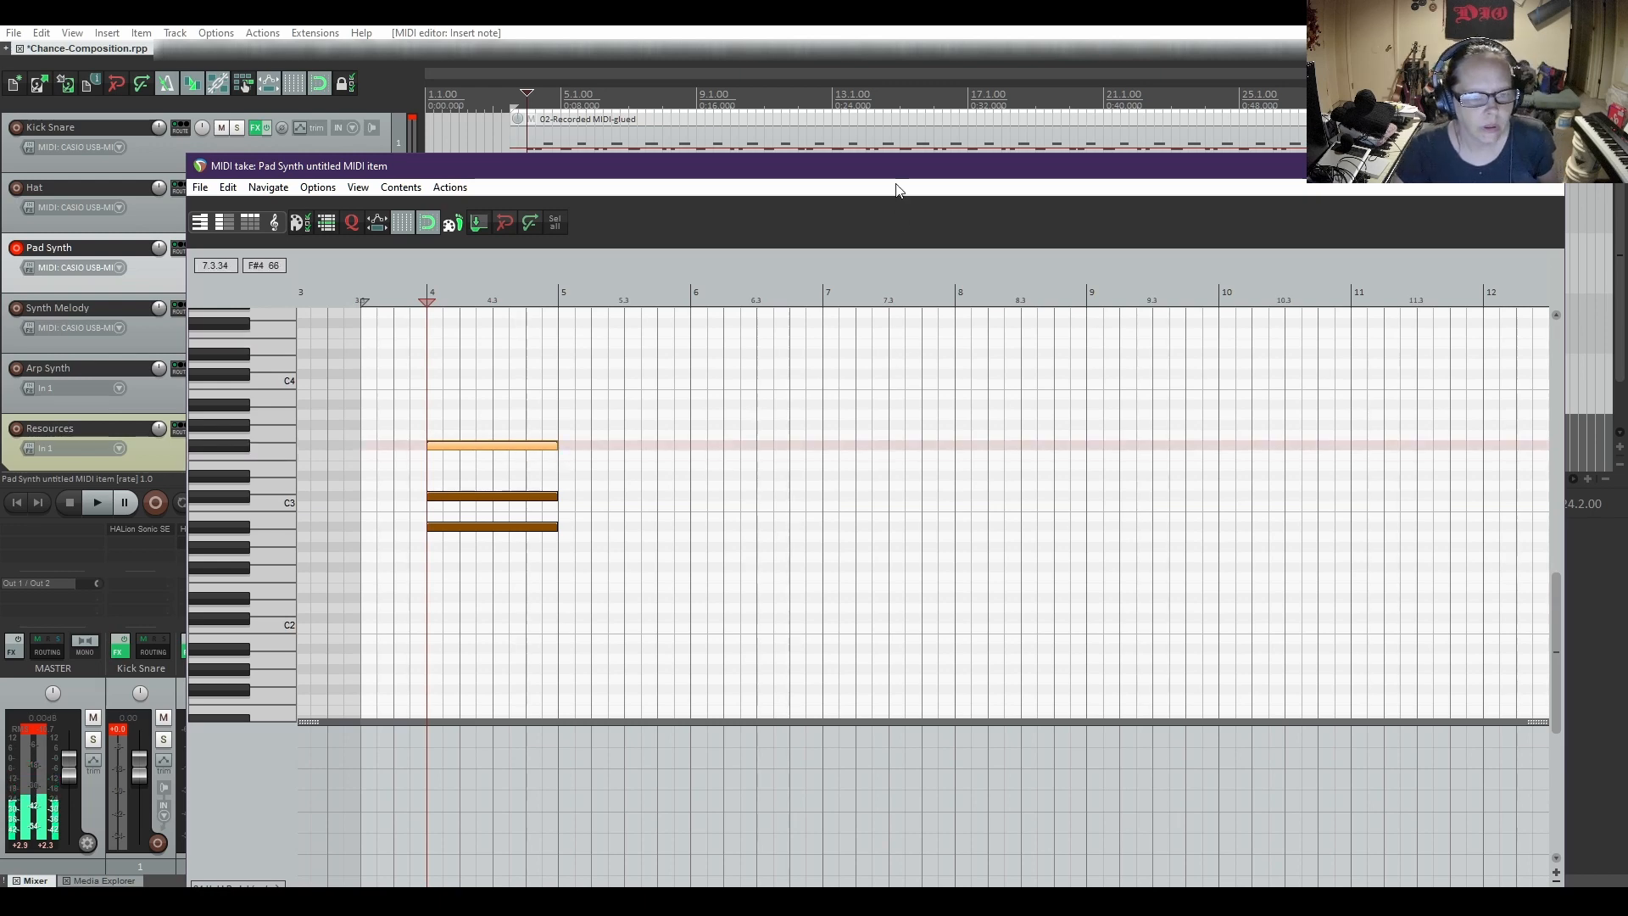
Uncover the arrangement behind the MIDI editor and play the chord from bar 4 to check it, and stop playback
left_click_drag(895, 170, 905, 373)
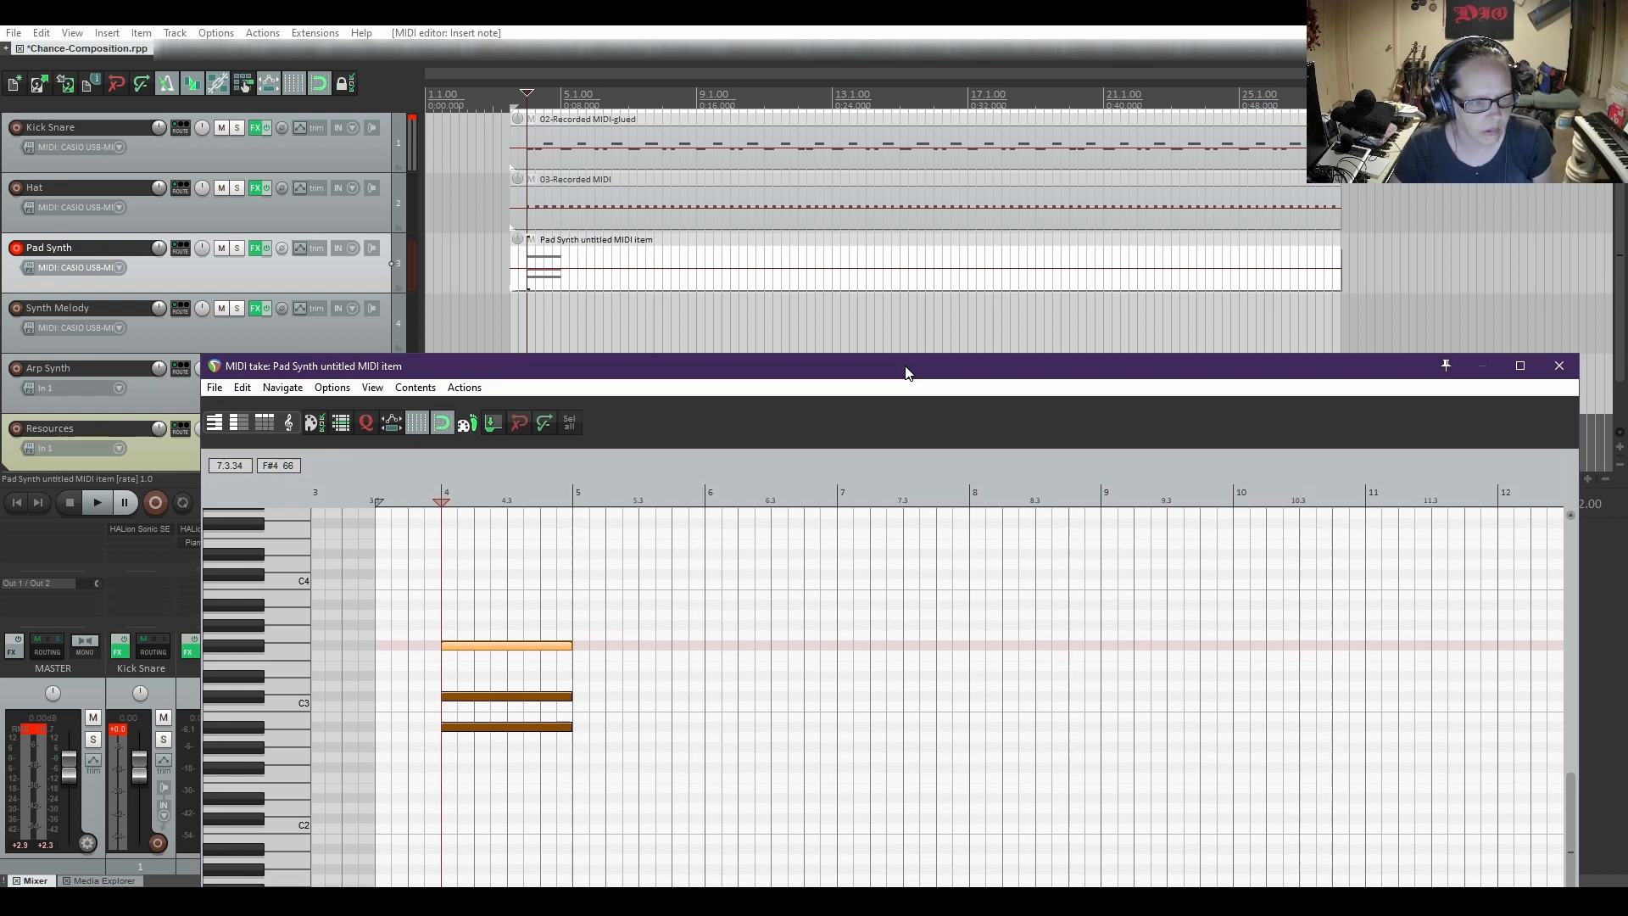
key("space")
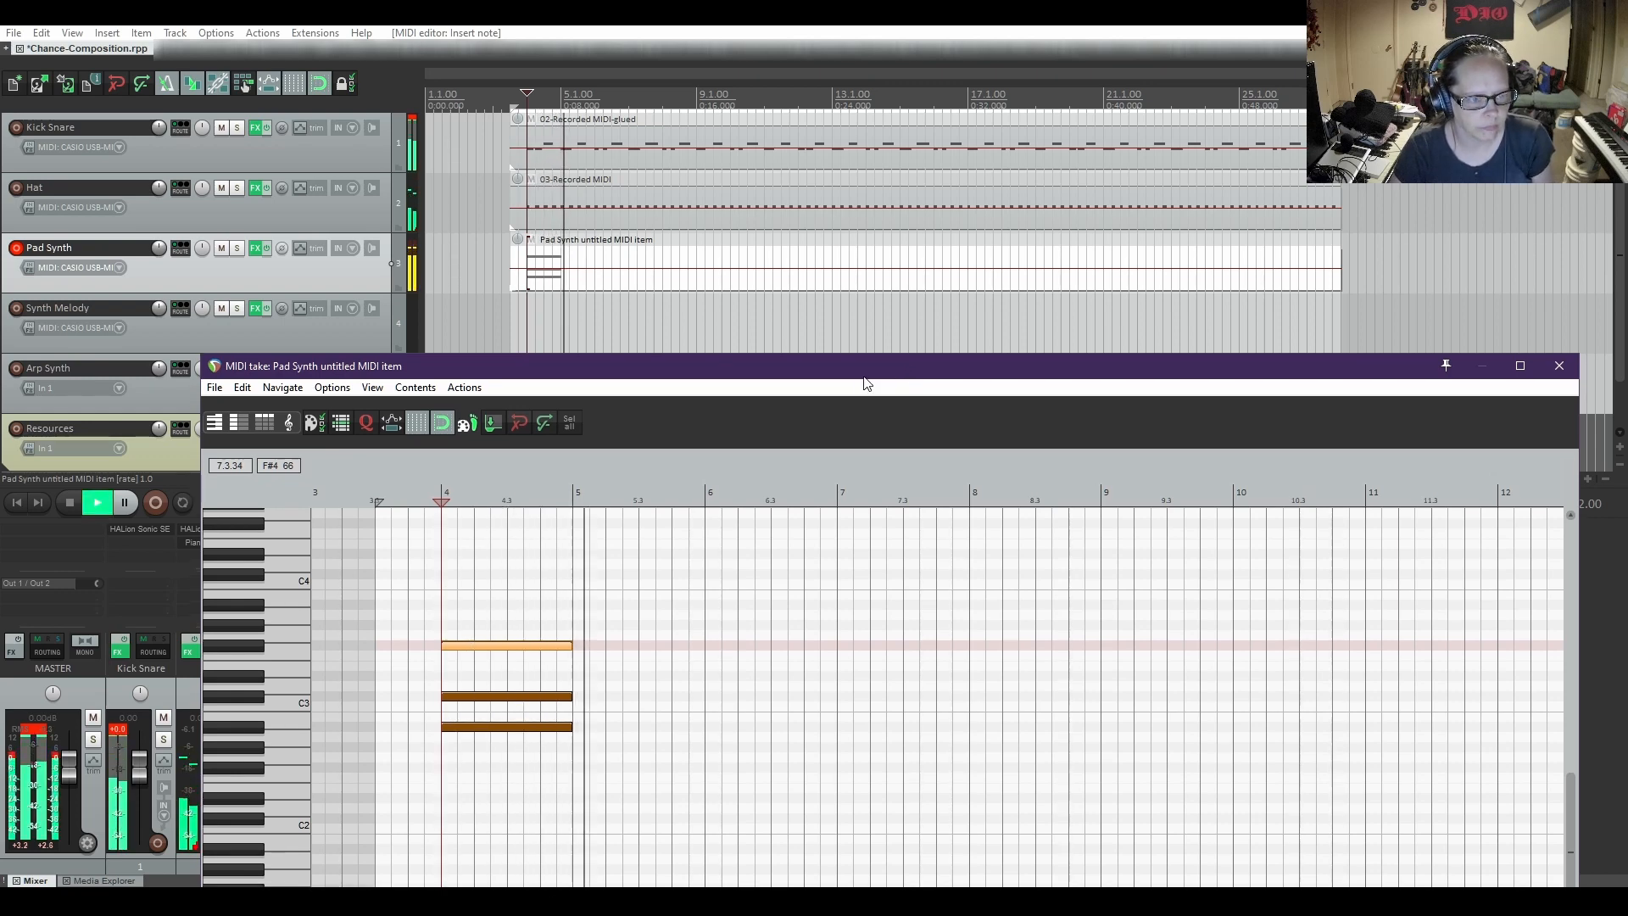
key("space")
Select the three chord notes and extend their ends to bar 6
left_click_drag(864, 379, 859, 254)
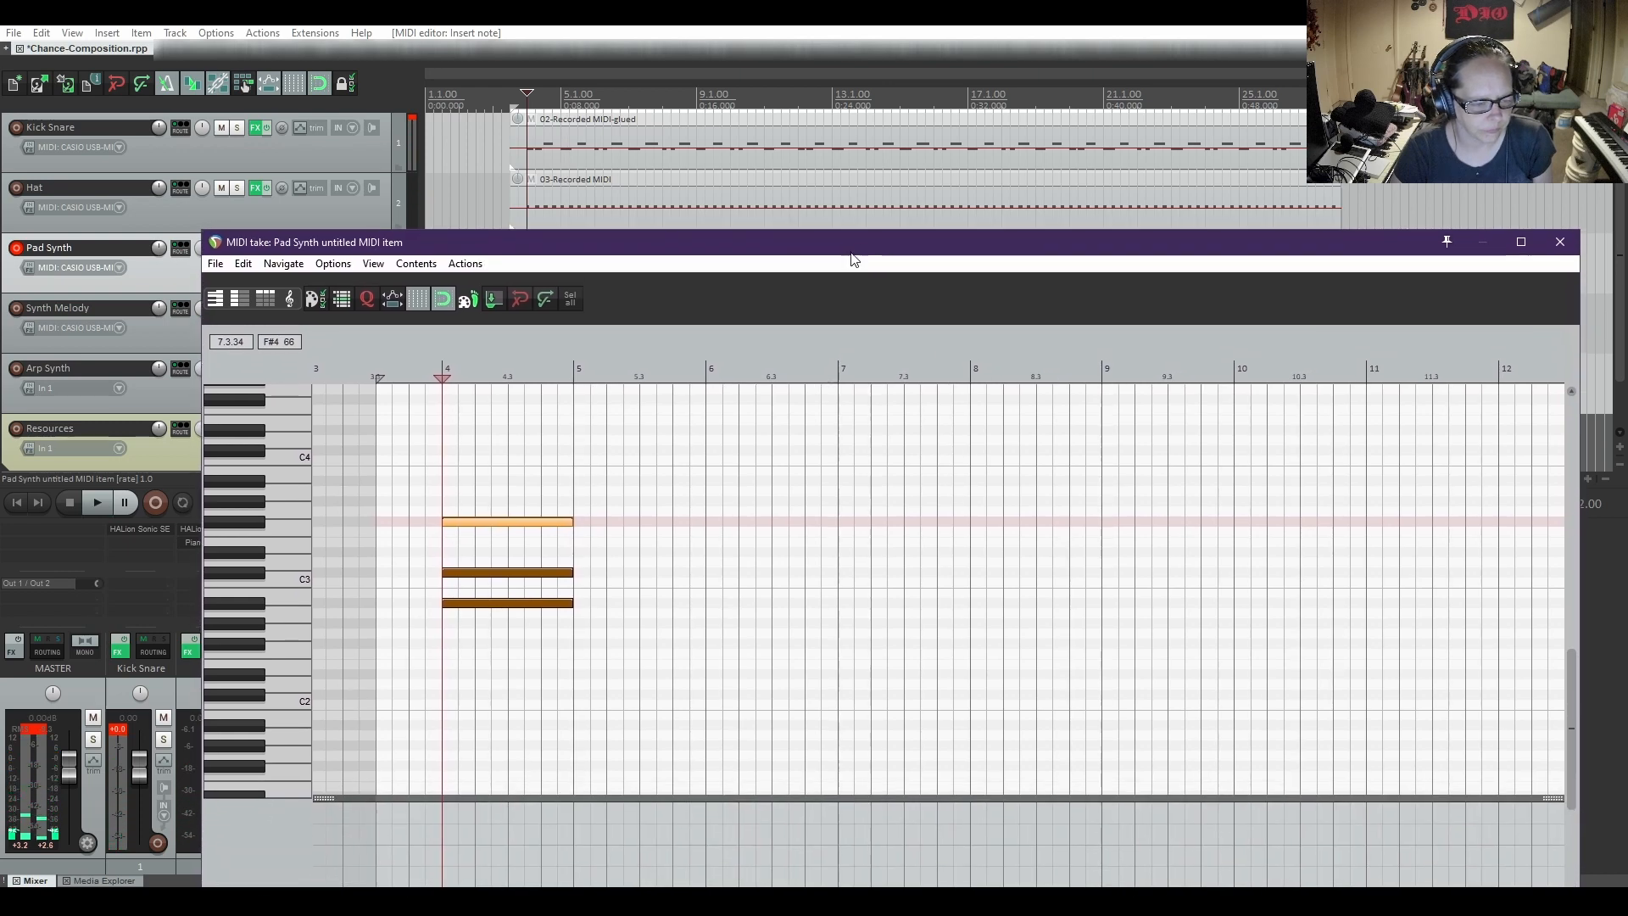
left_click_drag(538, 541, 604, 657)
left_click_drag(578, 523, 705, 523)
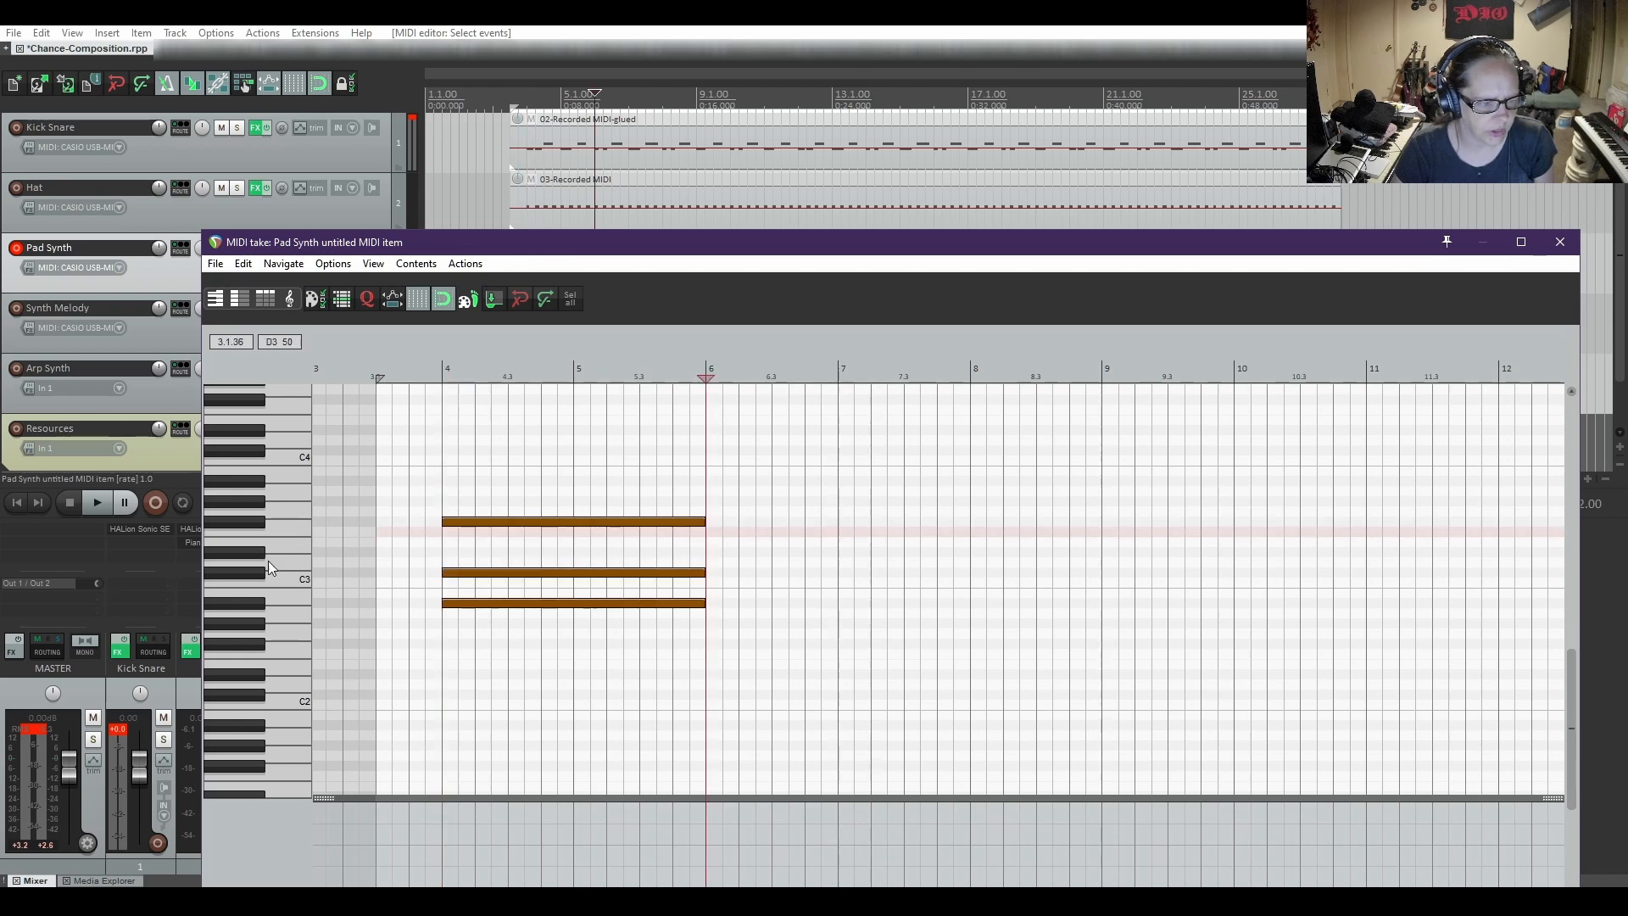
Transpose all three chord notes up 13 semitones to B3, D4 and G4
left_click_drag(482, 479, 534, 682)
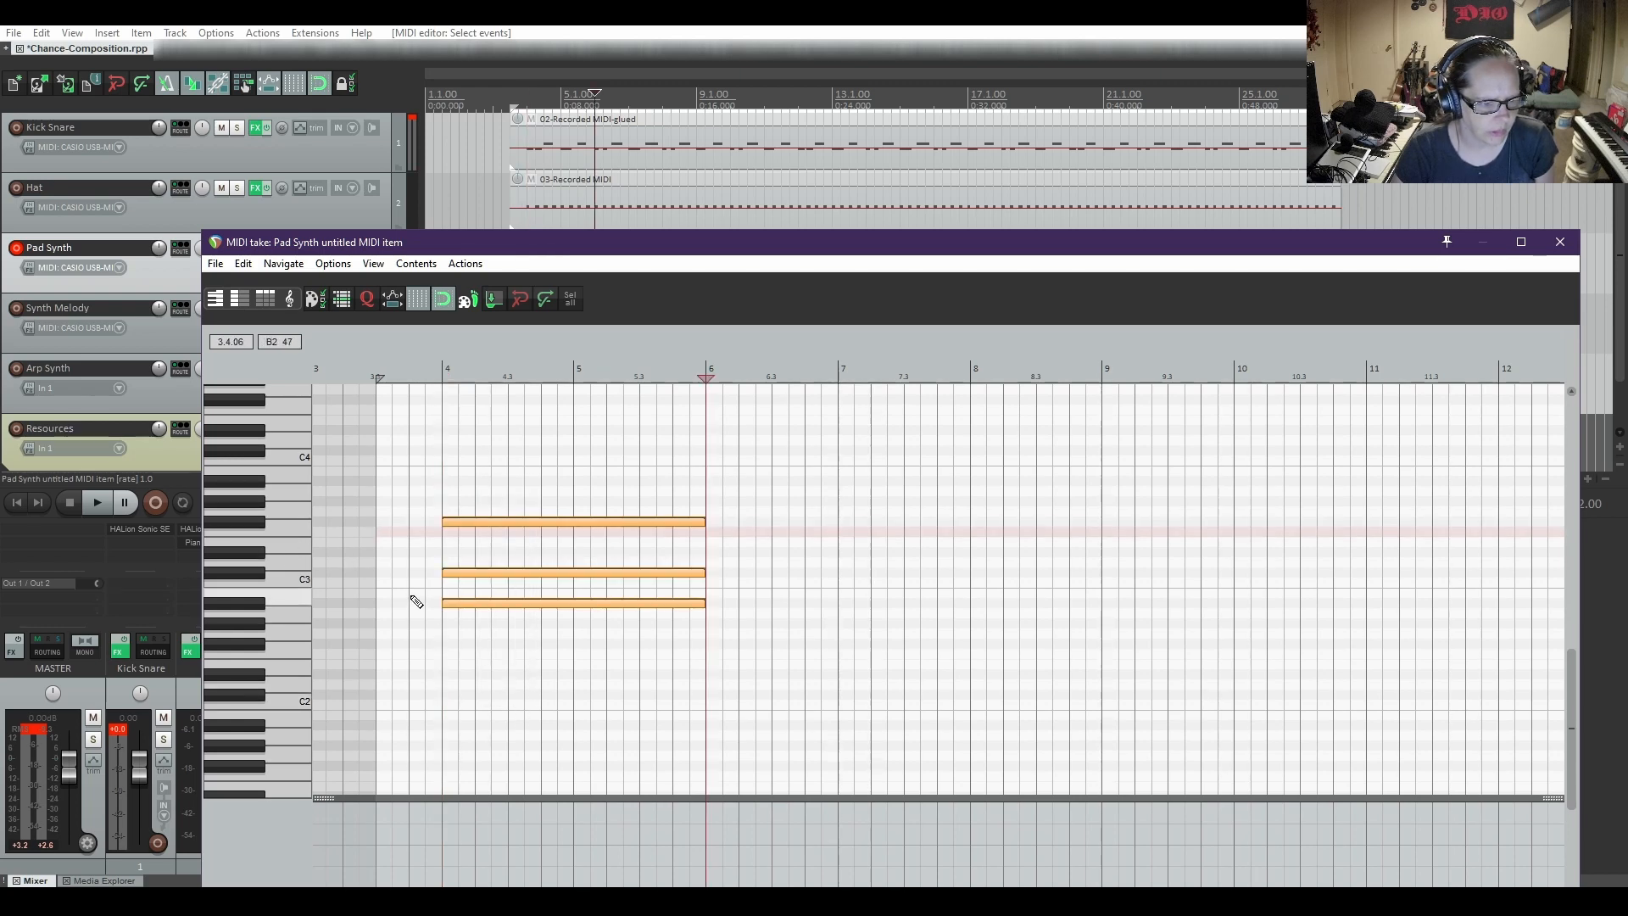
scroll(269, 585, "up", 2)
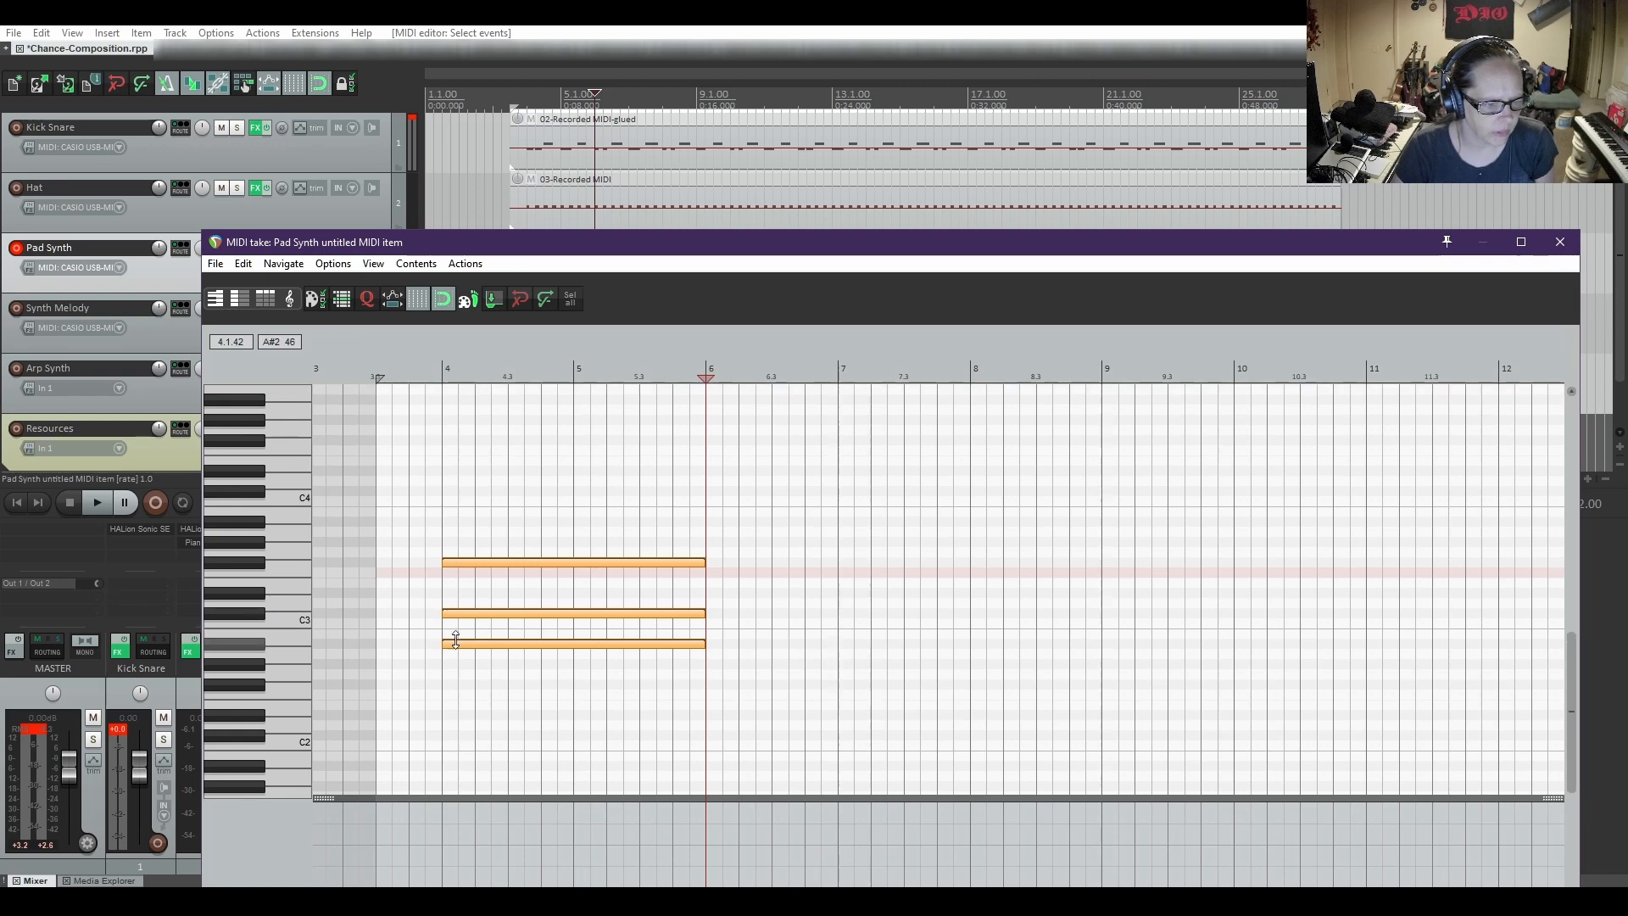
left_click_drag(453, 643, 458, 511)
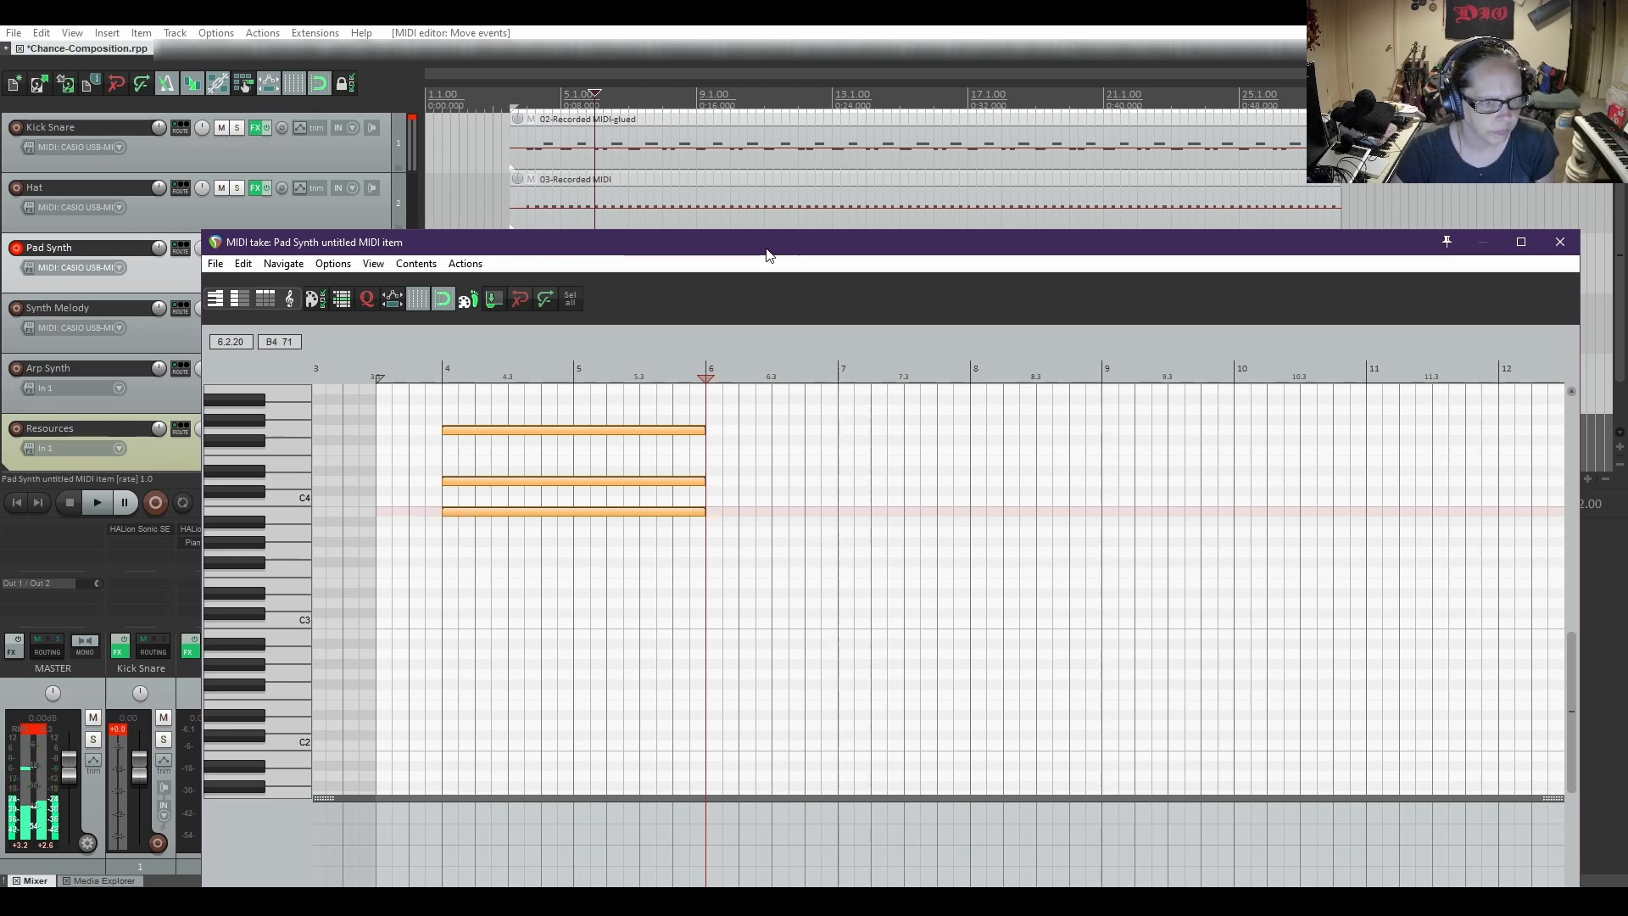
Play the transposed chord with the drums from 3.4.00 to check it, and stop playback
mouse_move(768, 255)
left_mouse_down()
mouse_move(755, 383)
mouse_move(779, 197)
mouse_move(775, 223)
left_mouse_up()
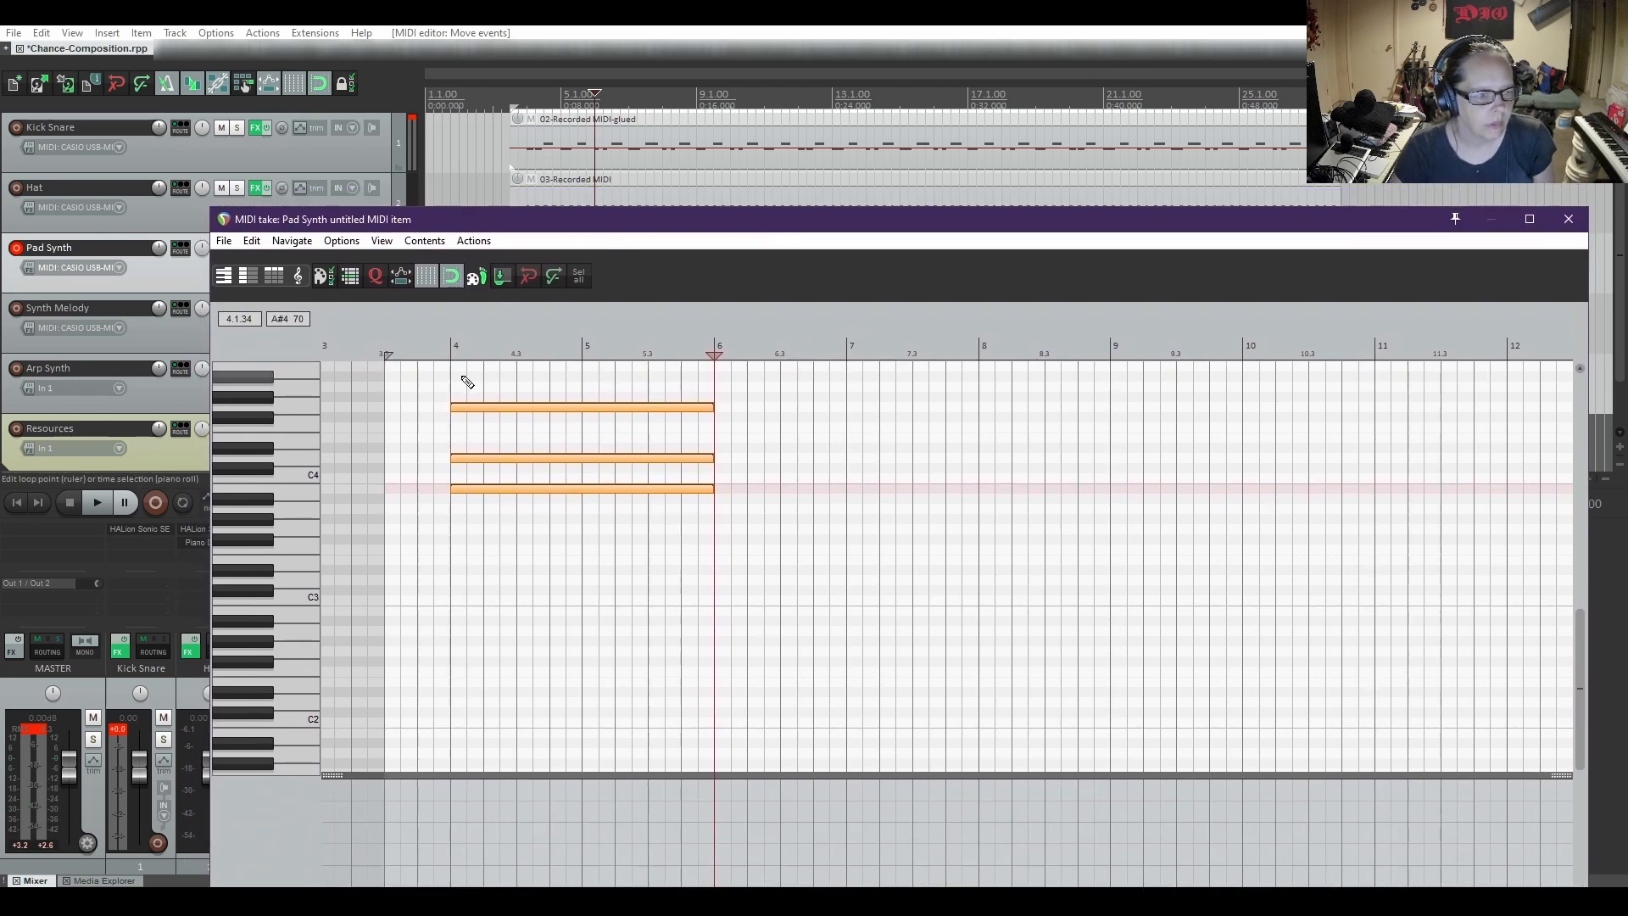
left_click(430, 350)
key("space")
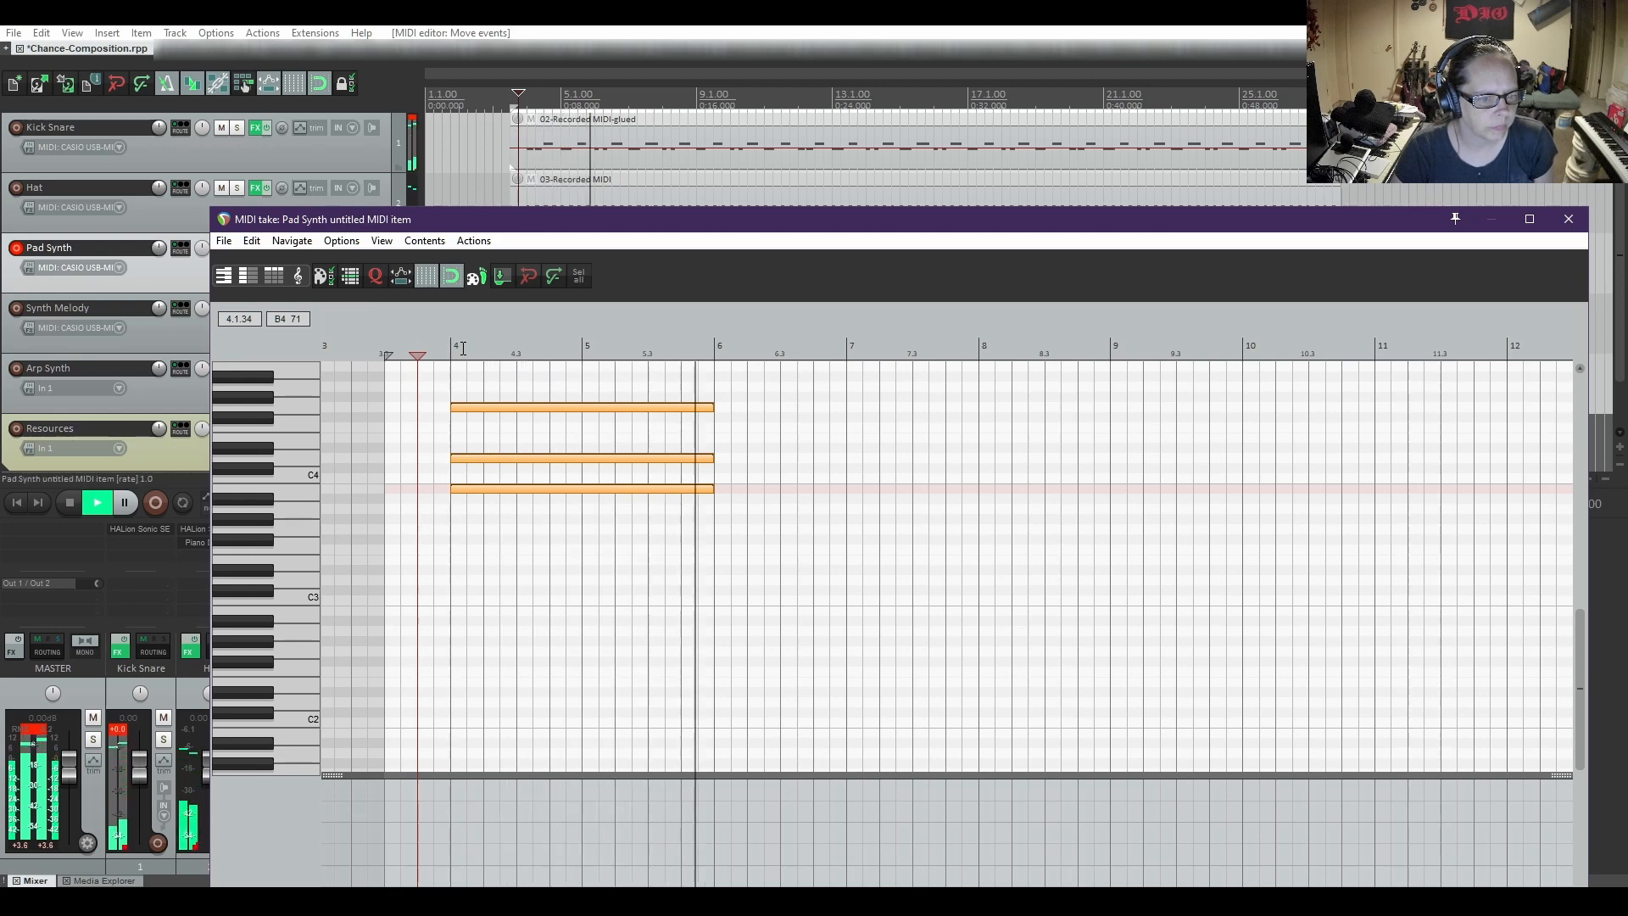
key("space")
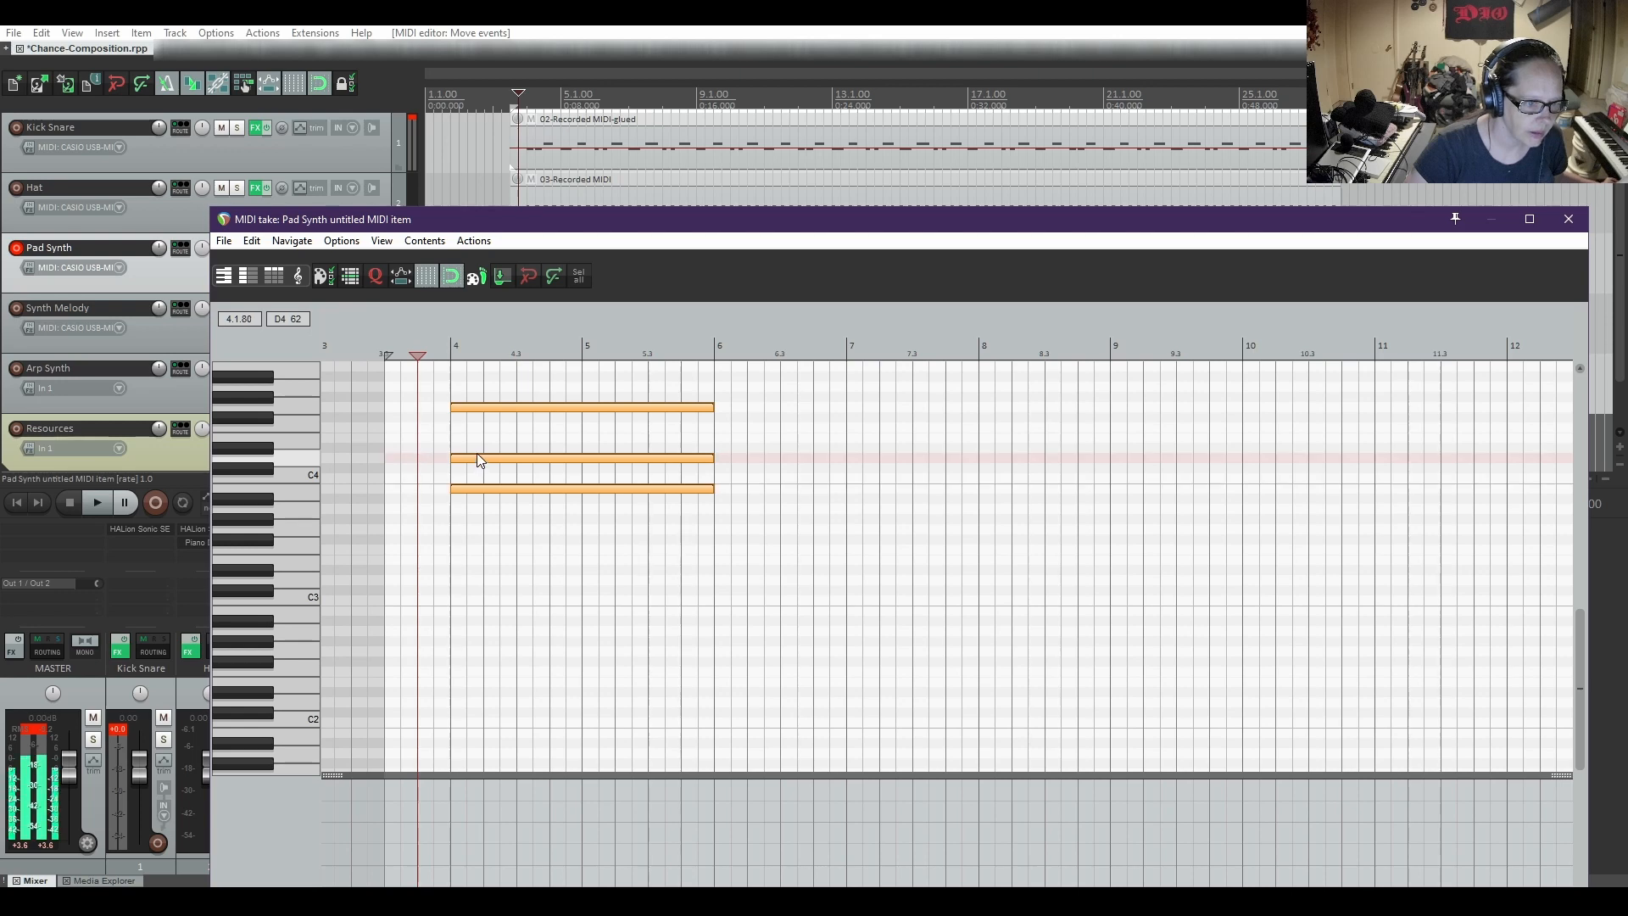
Raise the chord's middle note to D#4 and lower its top note to F#4
left_click(501, 537)
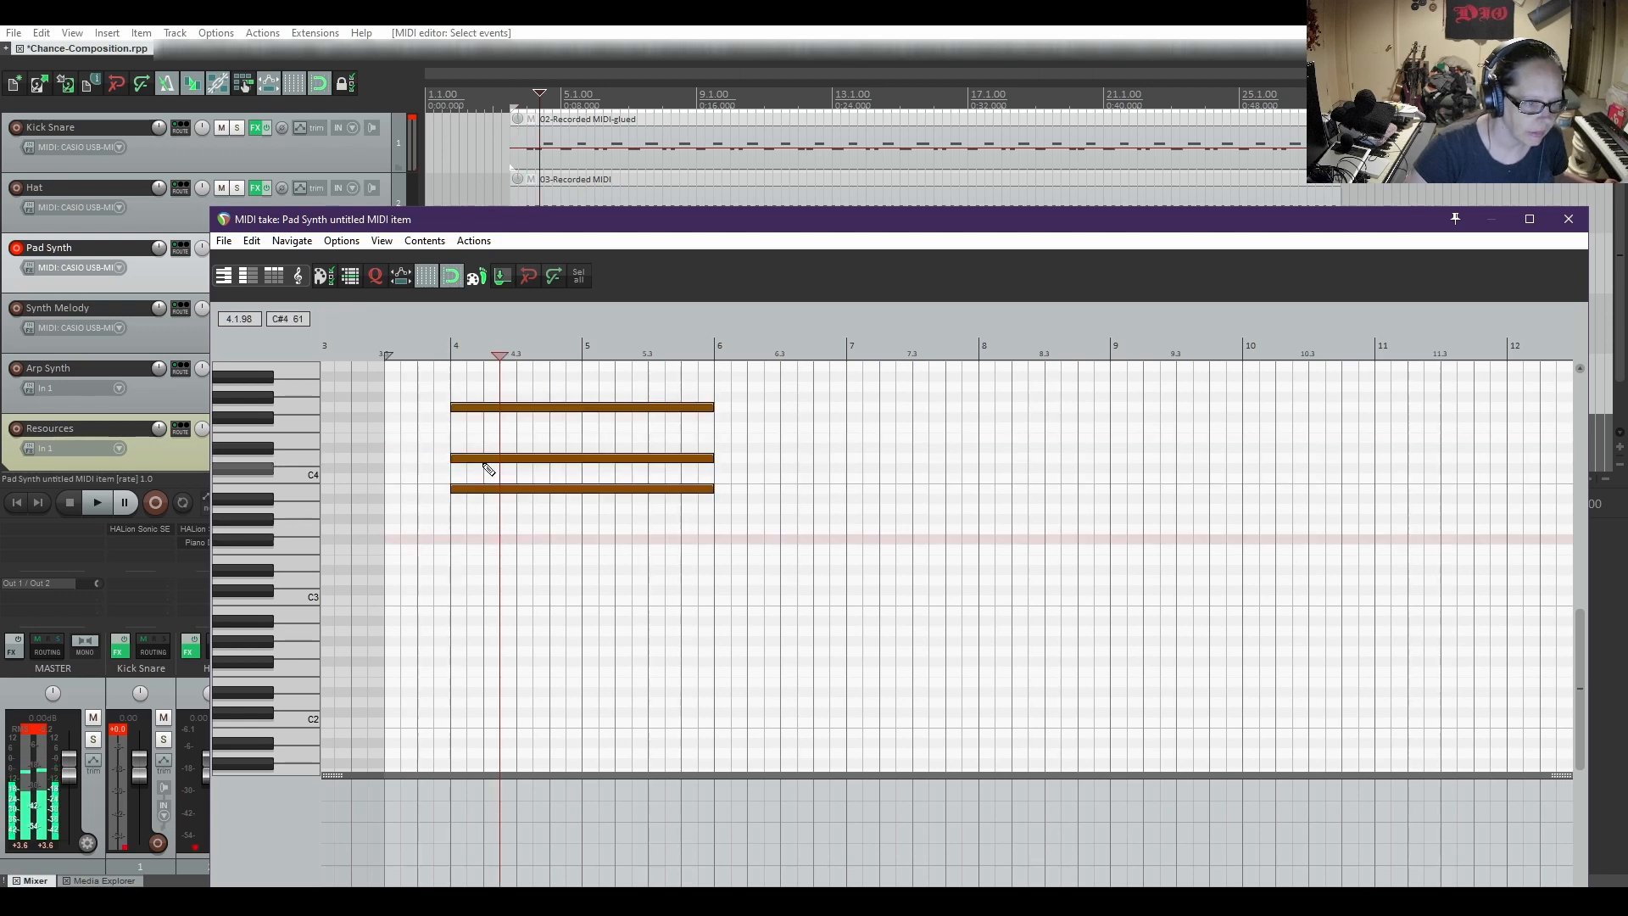
left_click_drag(469, 462, 476, 456)
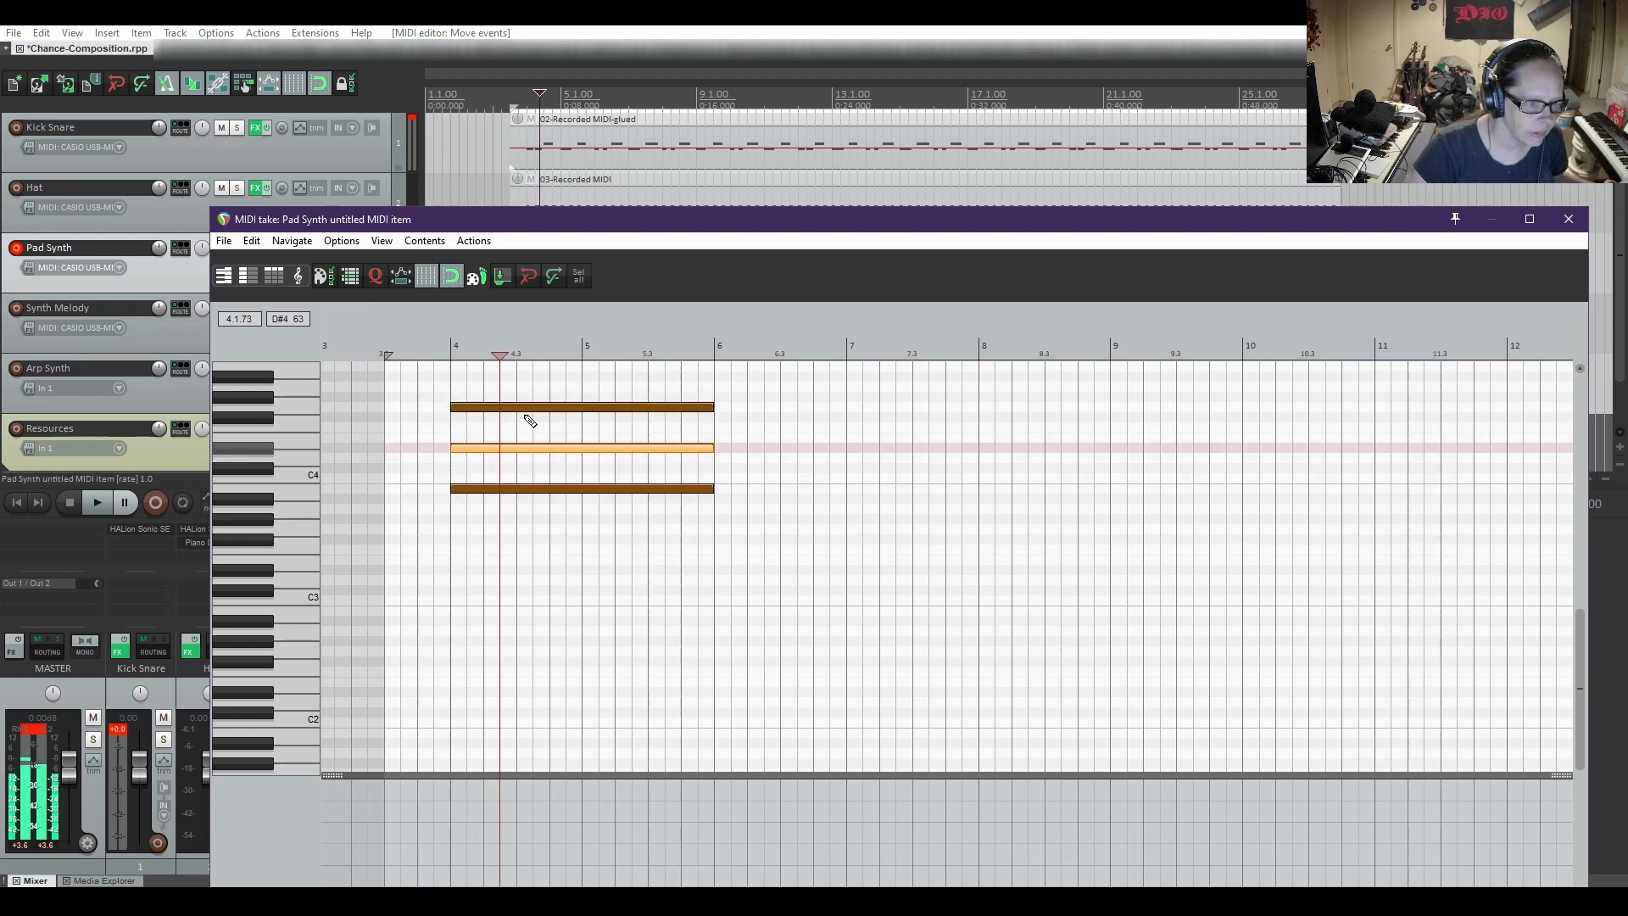
left_click(496, 408)
left_click_drag(498, 413, 500, 421)
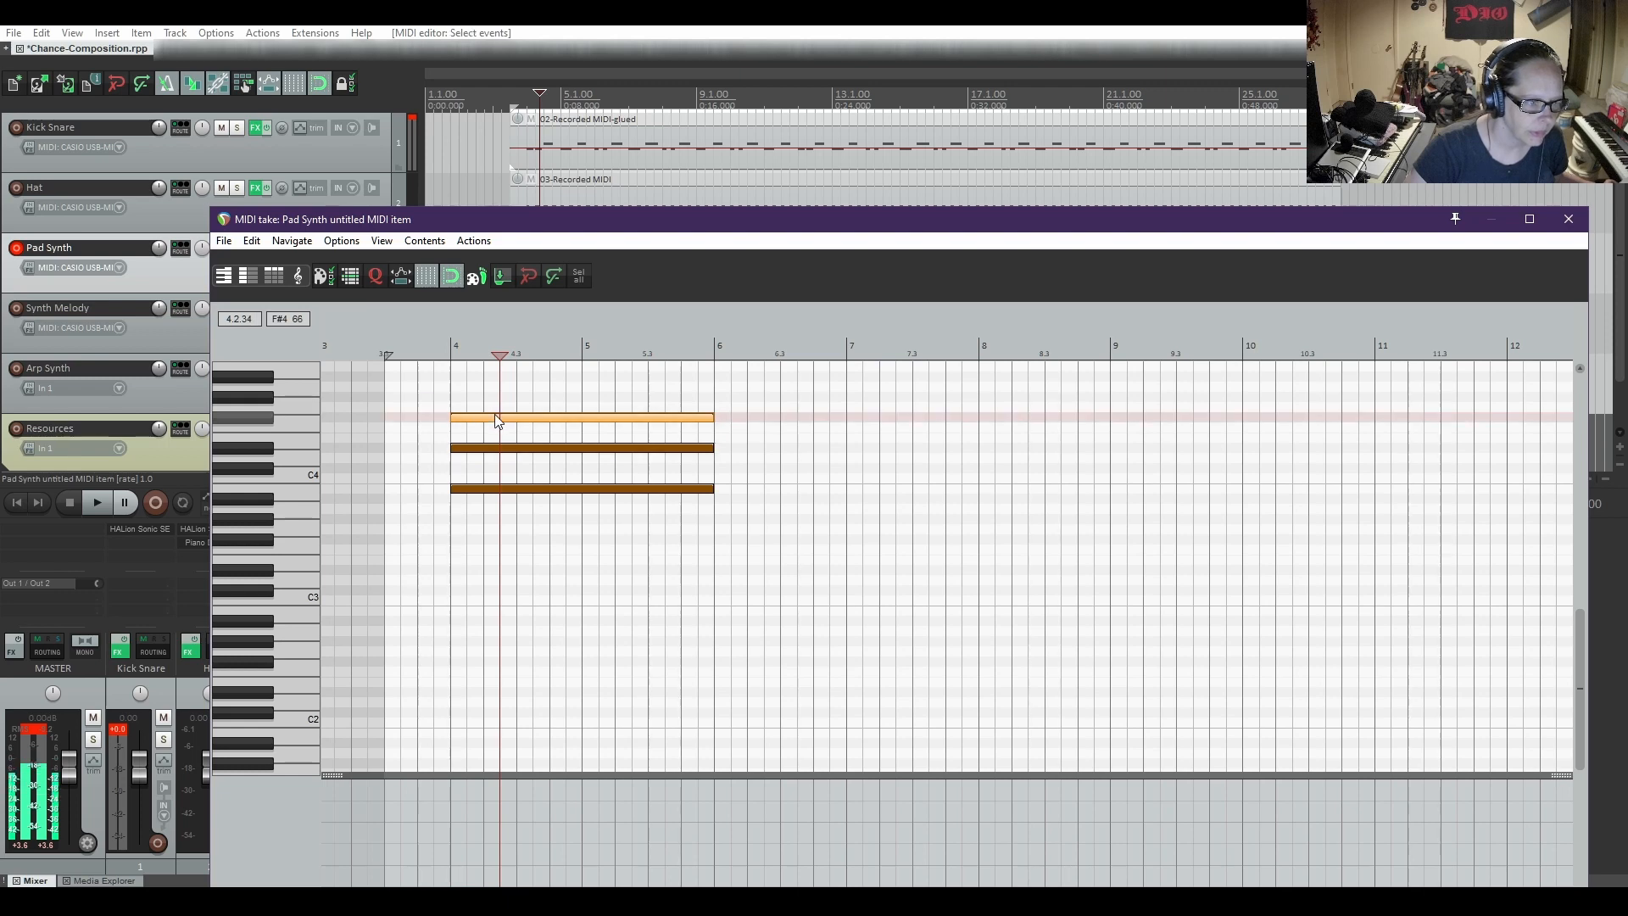
Play the corrected B3, D#4 and F#4 chord from just before bar 4, and stop playback
left_click(433, 371)
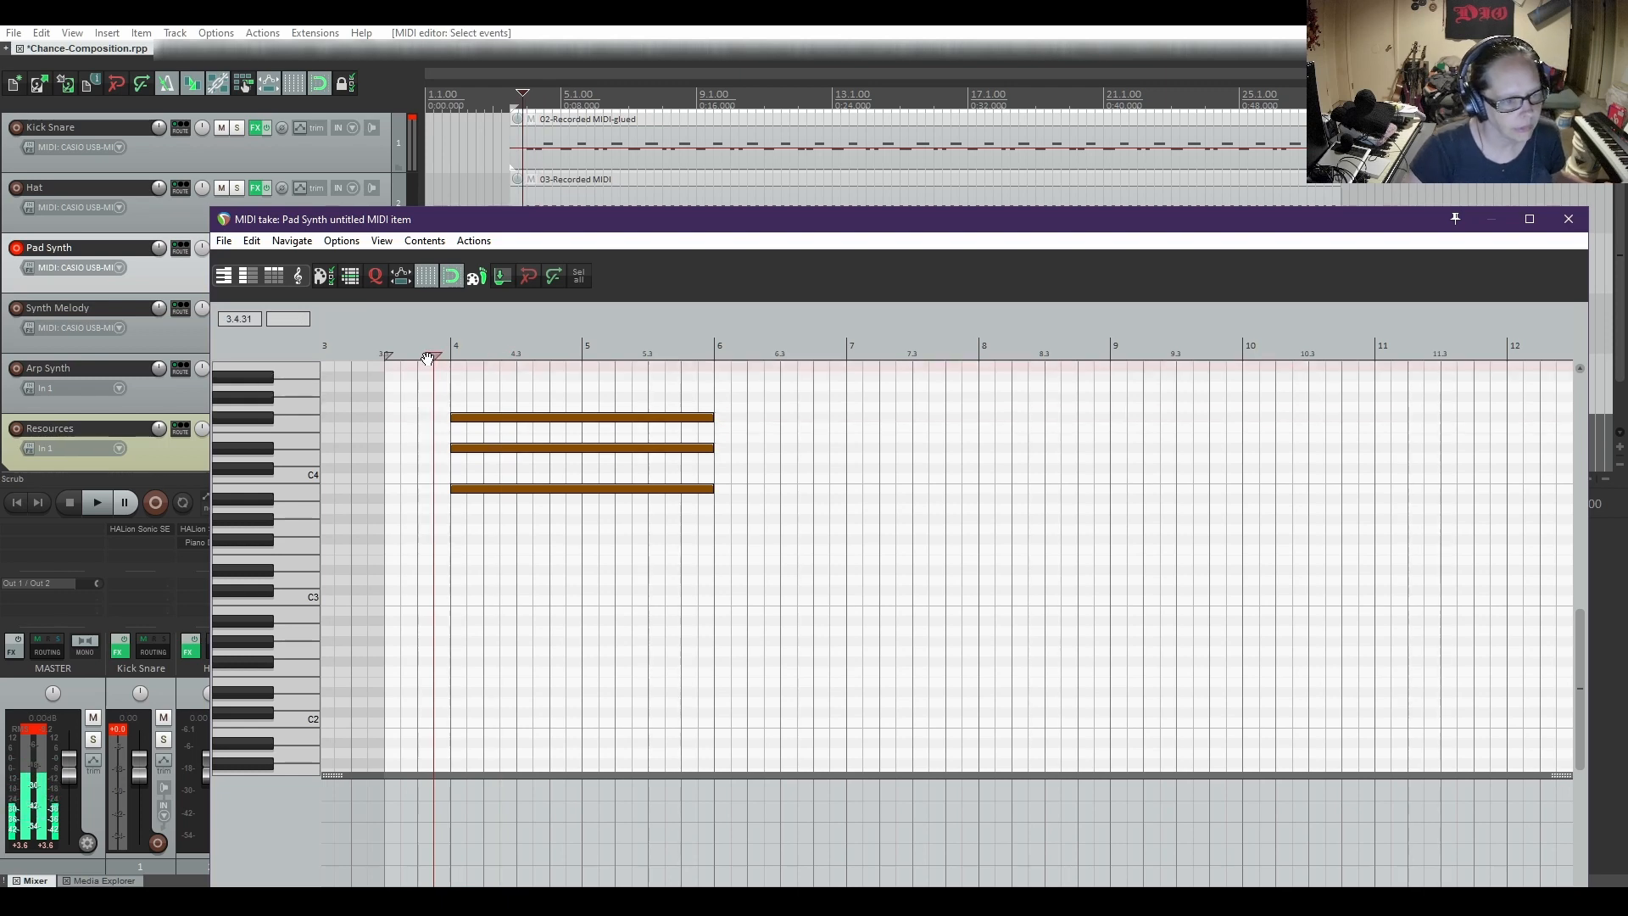
left_click(97, 504)
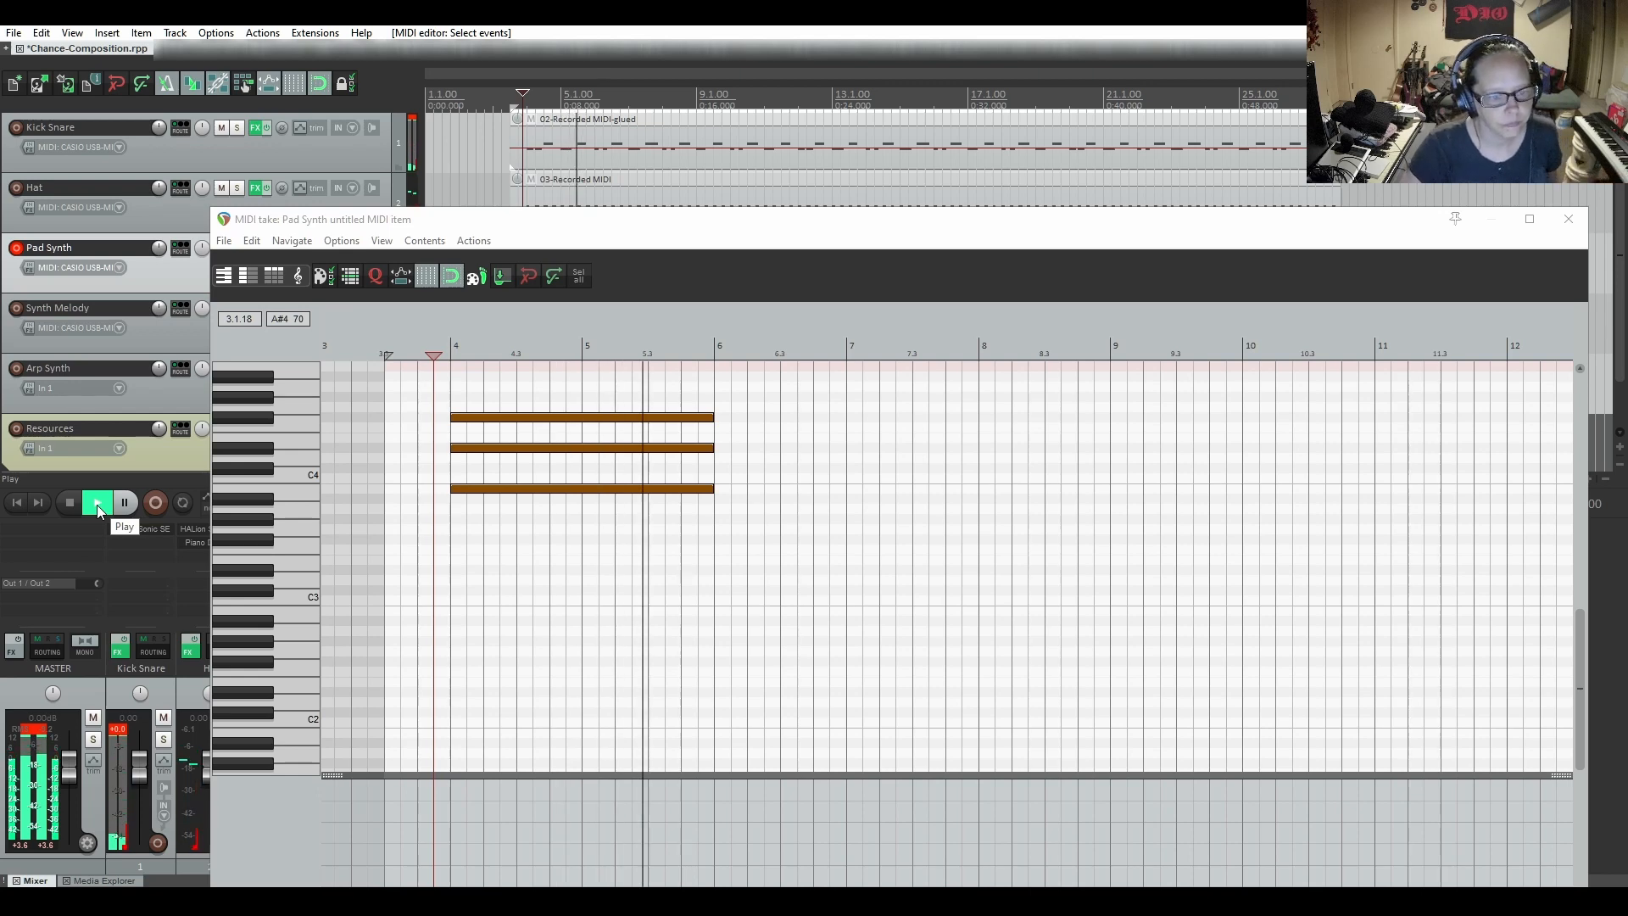
key("space")
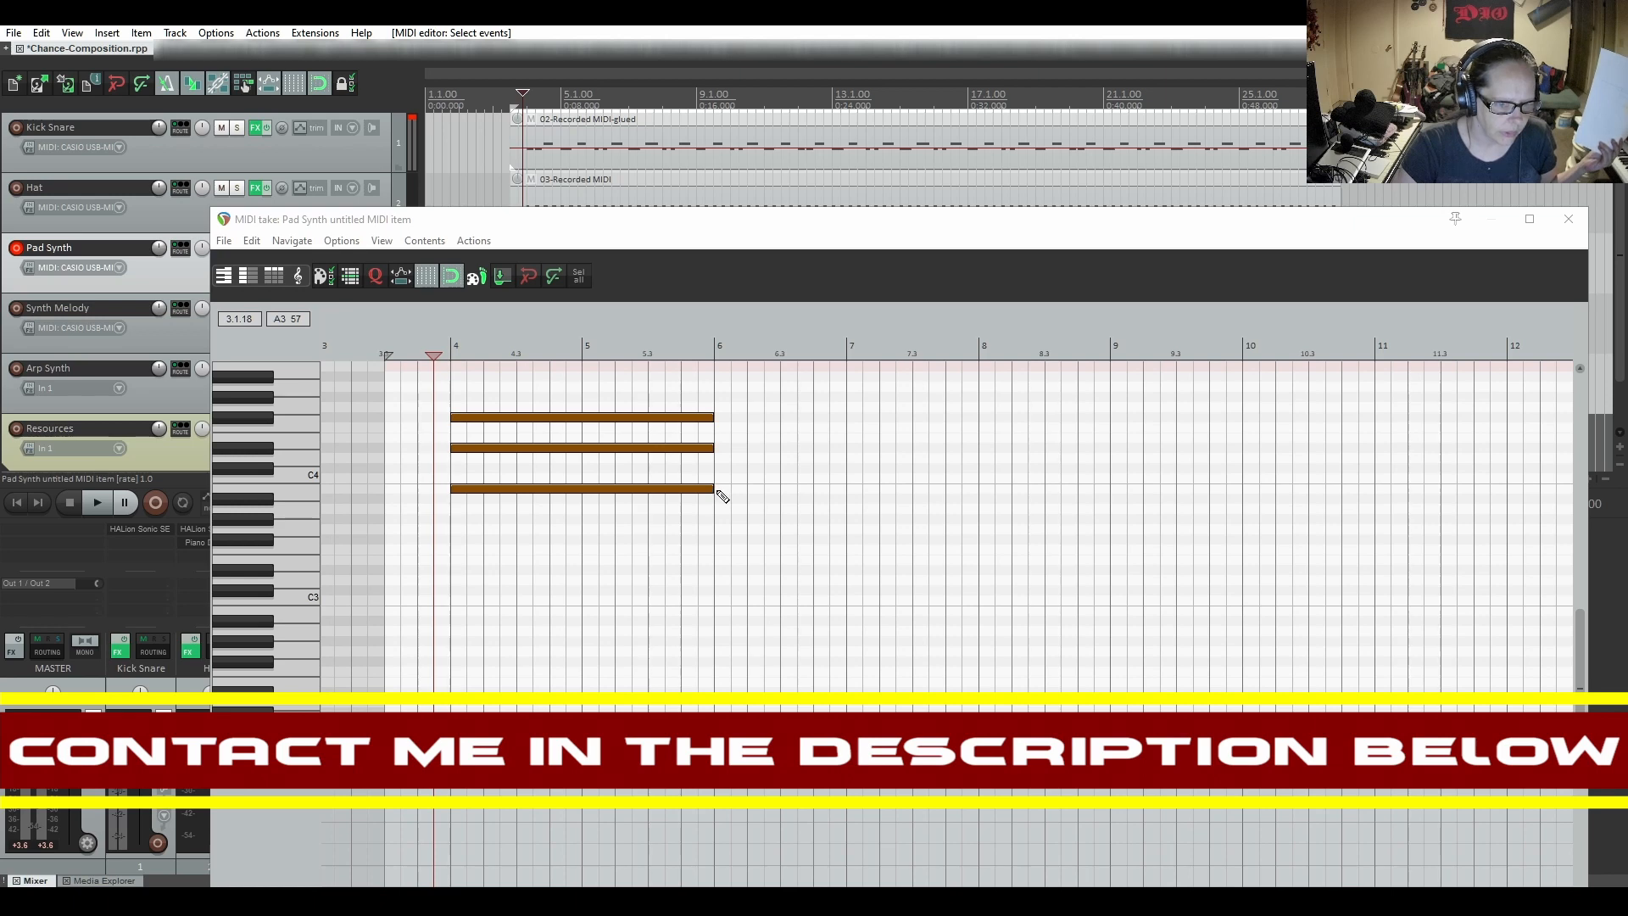
Add a second chord of A#3, C#4 and F4 notes, each spanning bar 6 to bar 8
left_click_drag(718, 493, 977, 491)
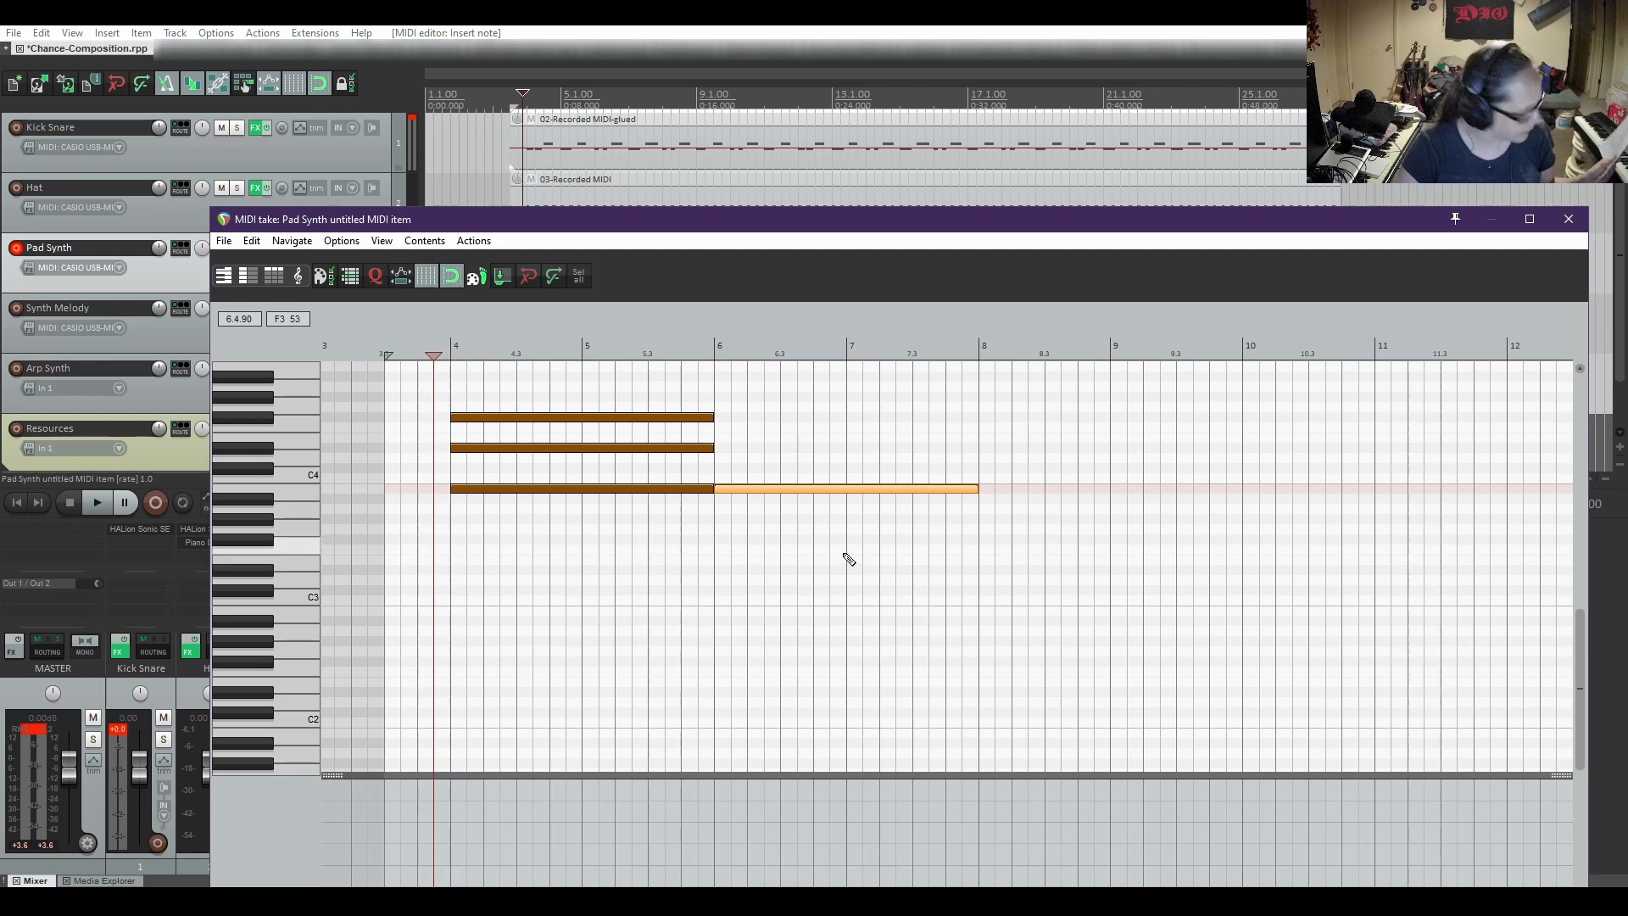
left_click(720, 471)
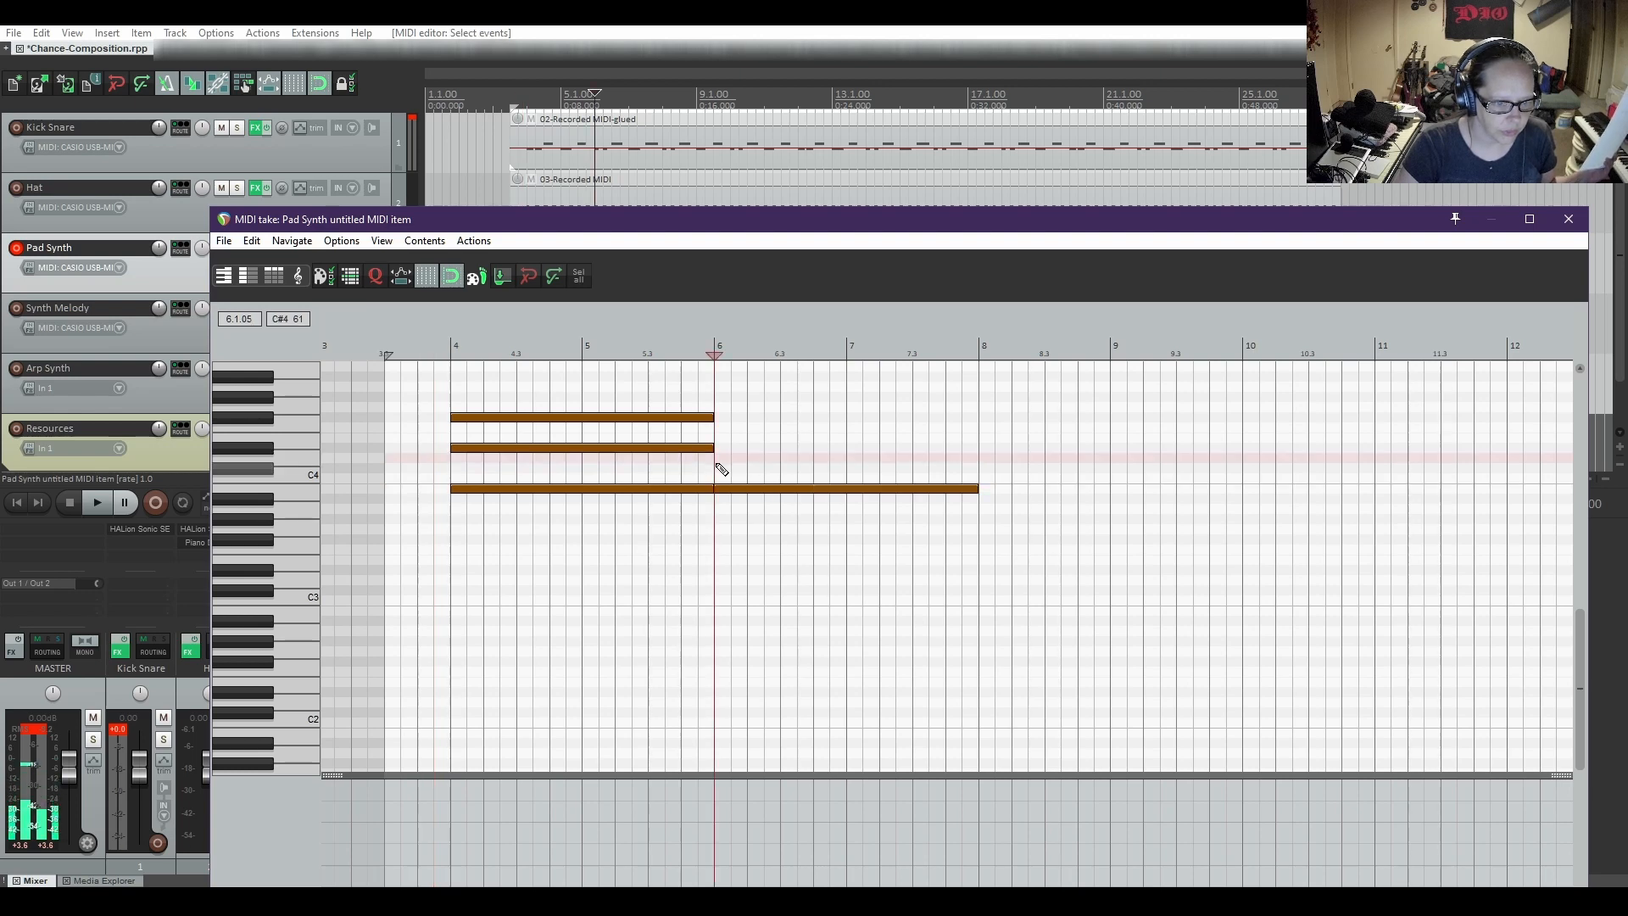
left_click_drag(719, 470, 976, 472)
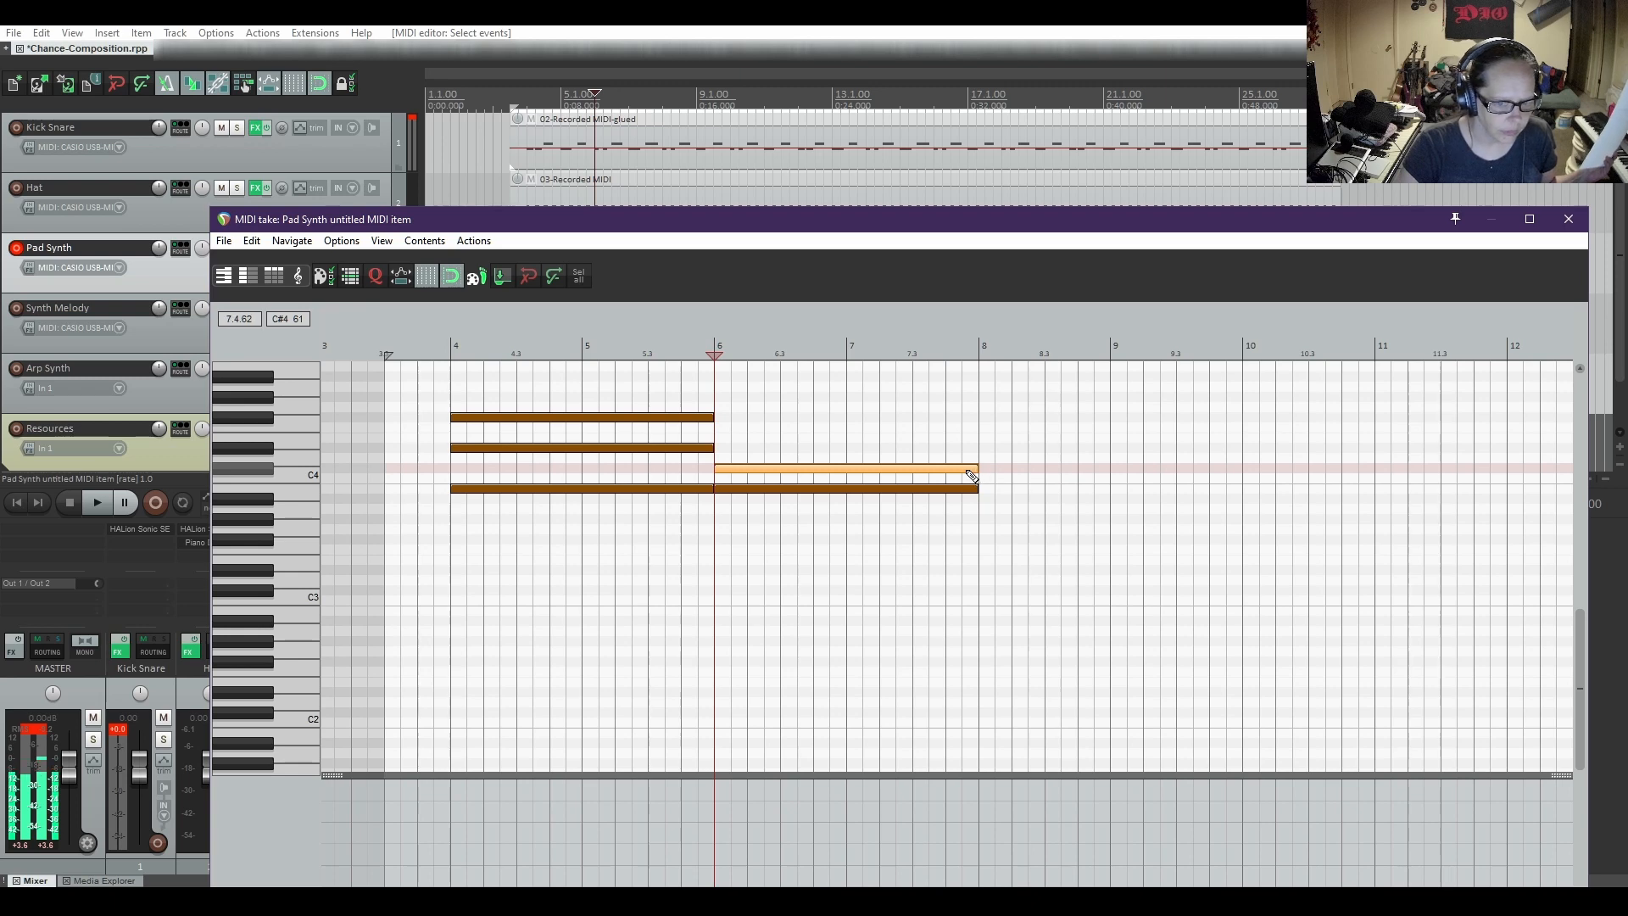
left_click(811, 490)
left_click_drag(810, 491, 808, 500)
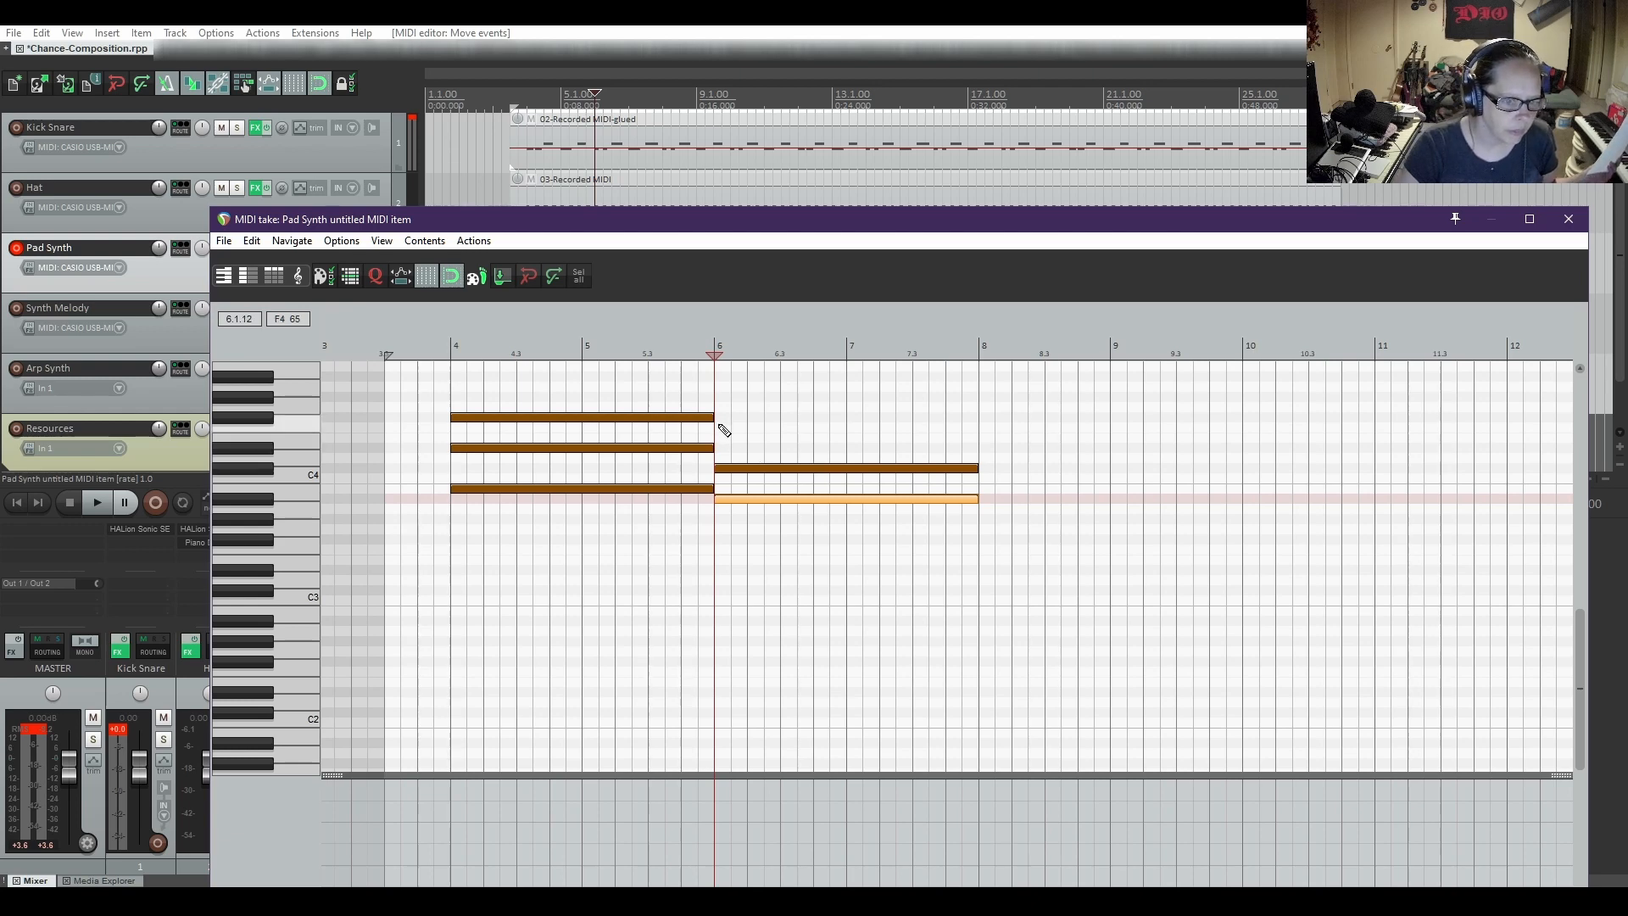
left_click_drag(715, 429, 895, 429)
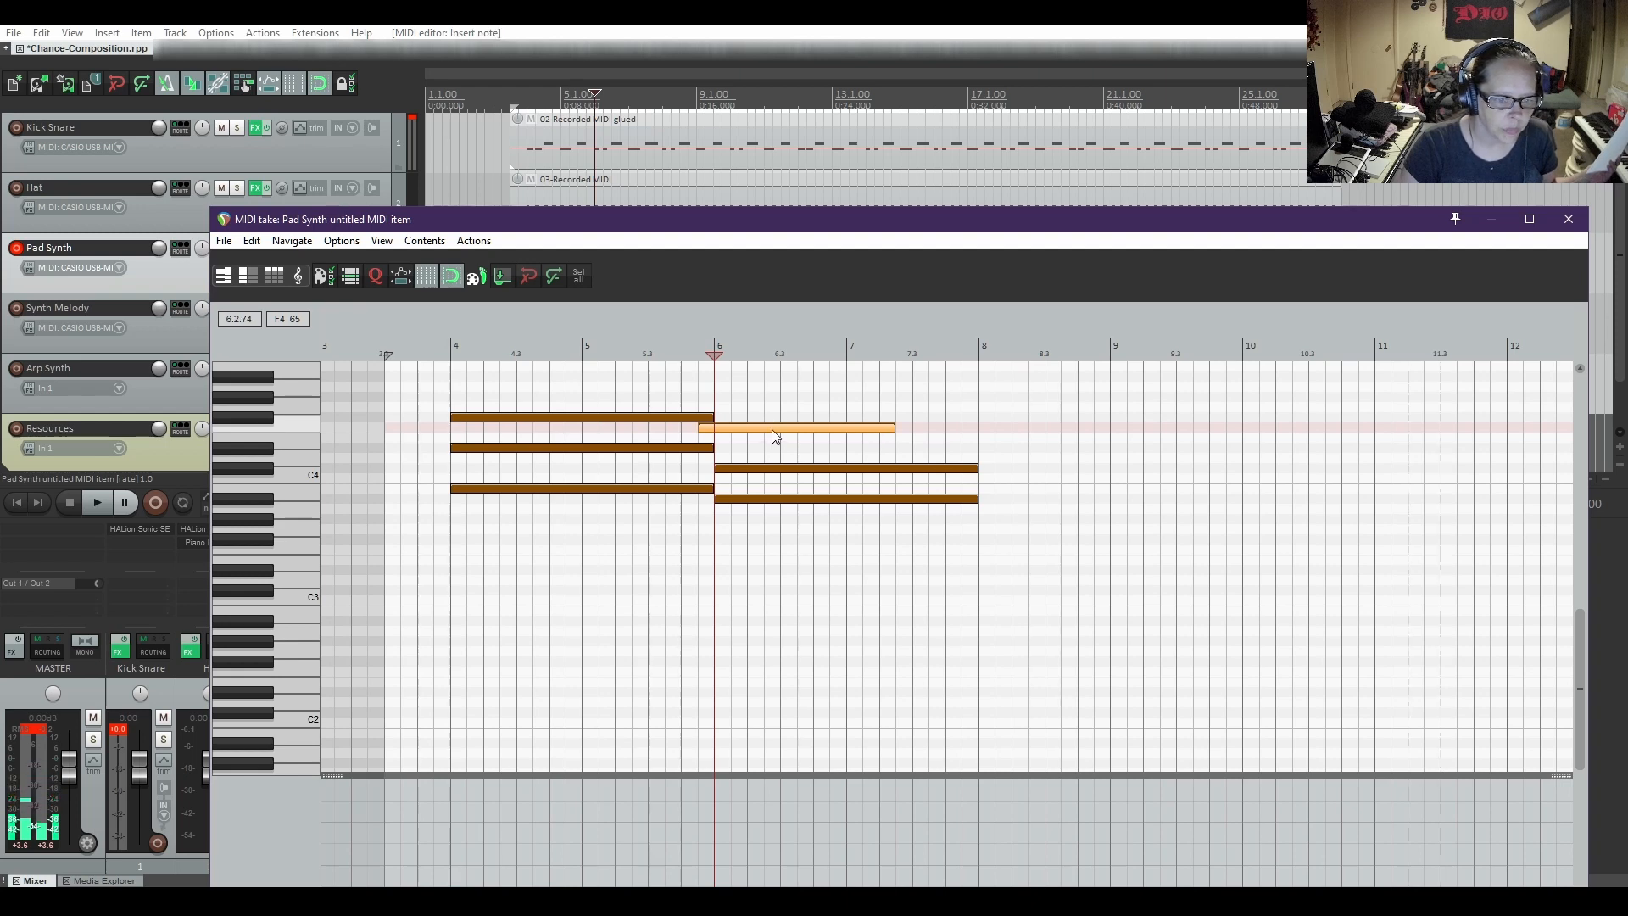
left_click_drag(775, 428, 791, 428)
left_click_drag(908, 439, 978, 429)
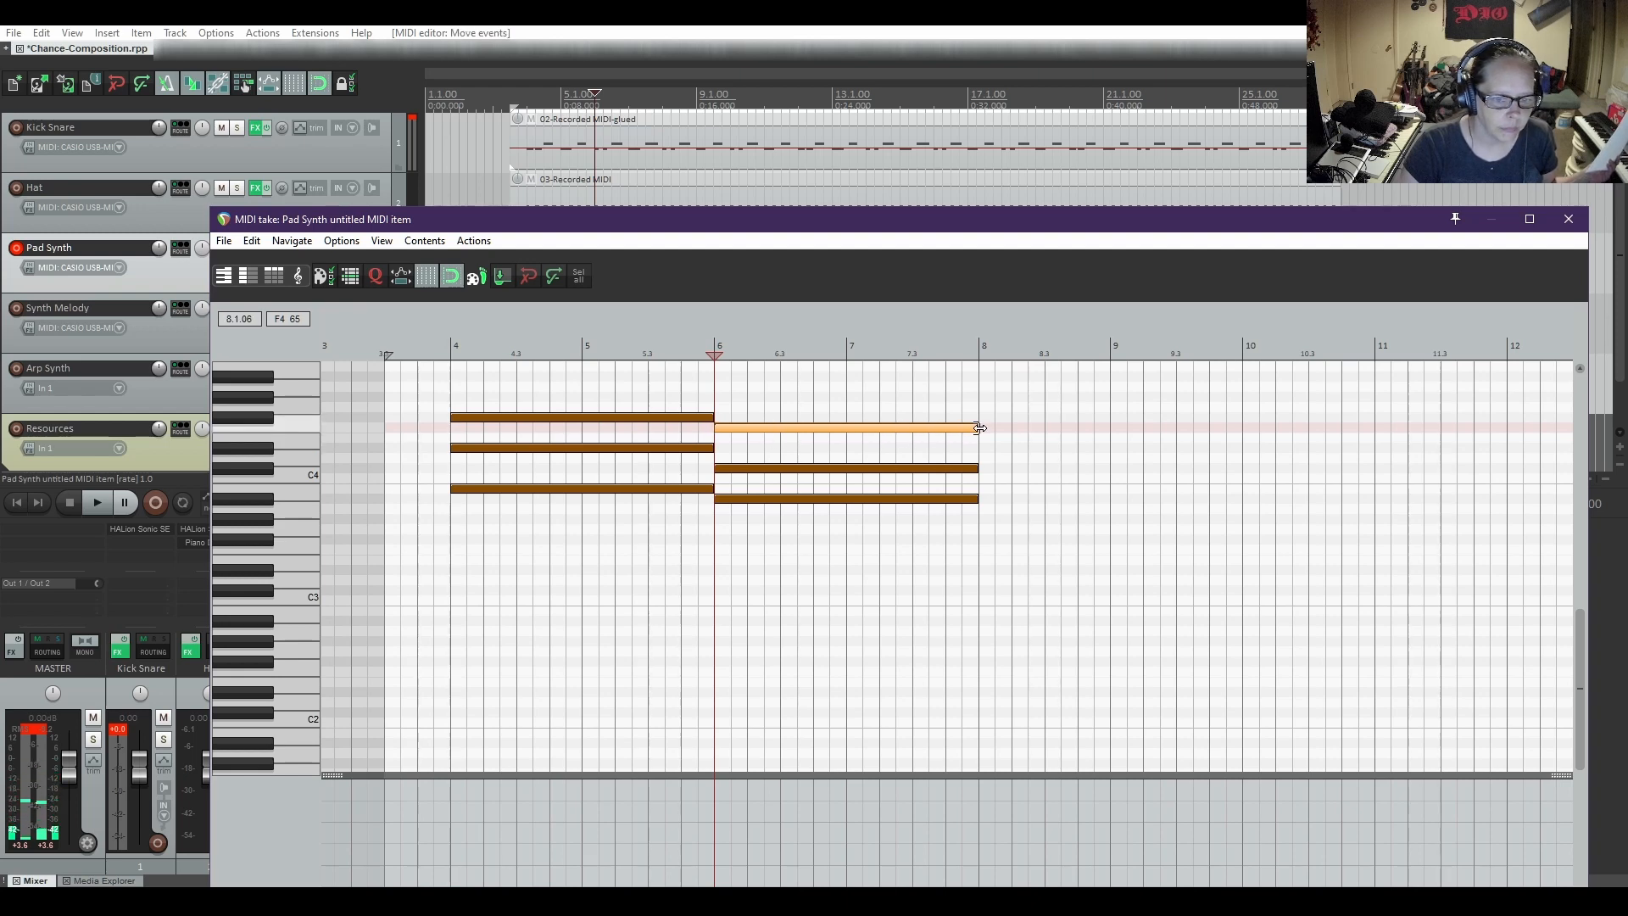
Play both pad chords from 3.4.00 to check the progression, and stop playback
left_click(419, 352)
key("space")
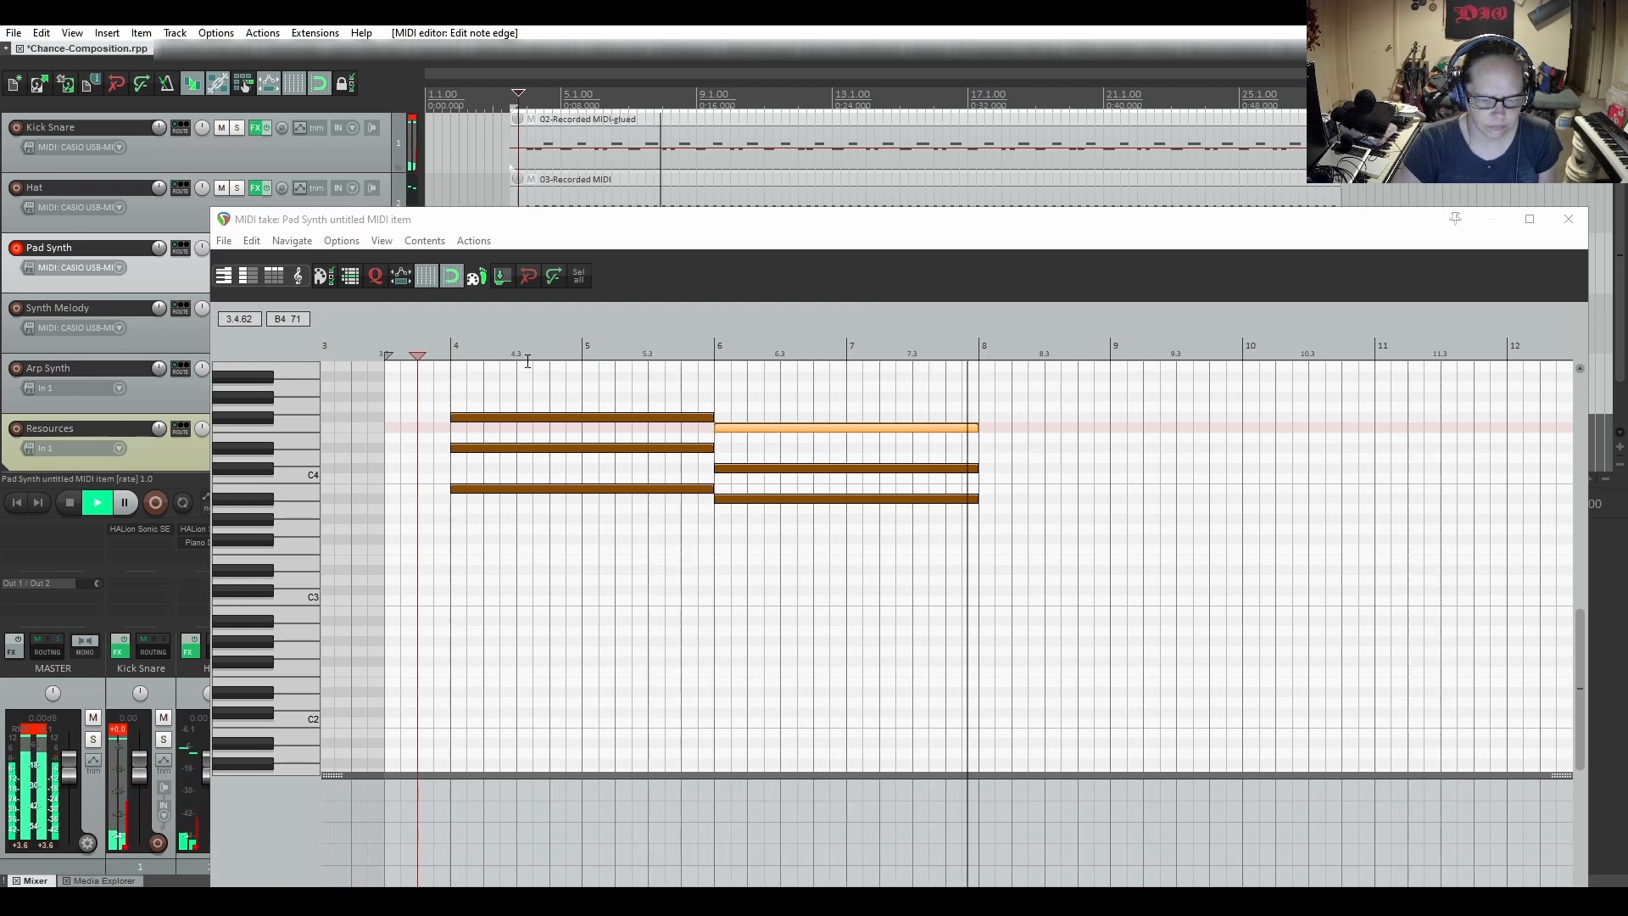
key("space")
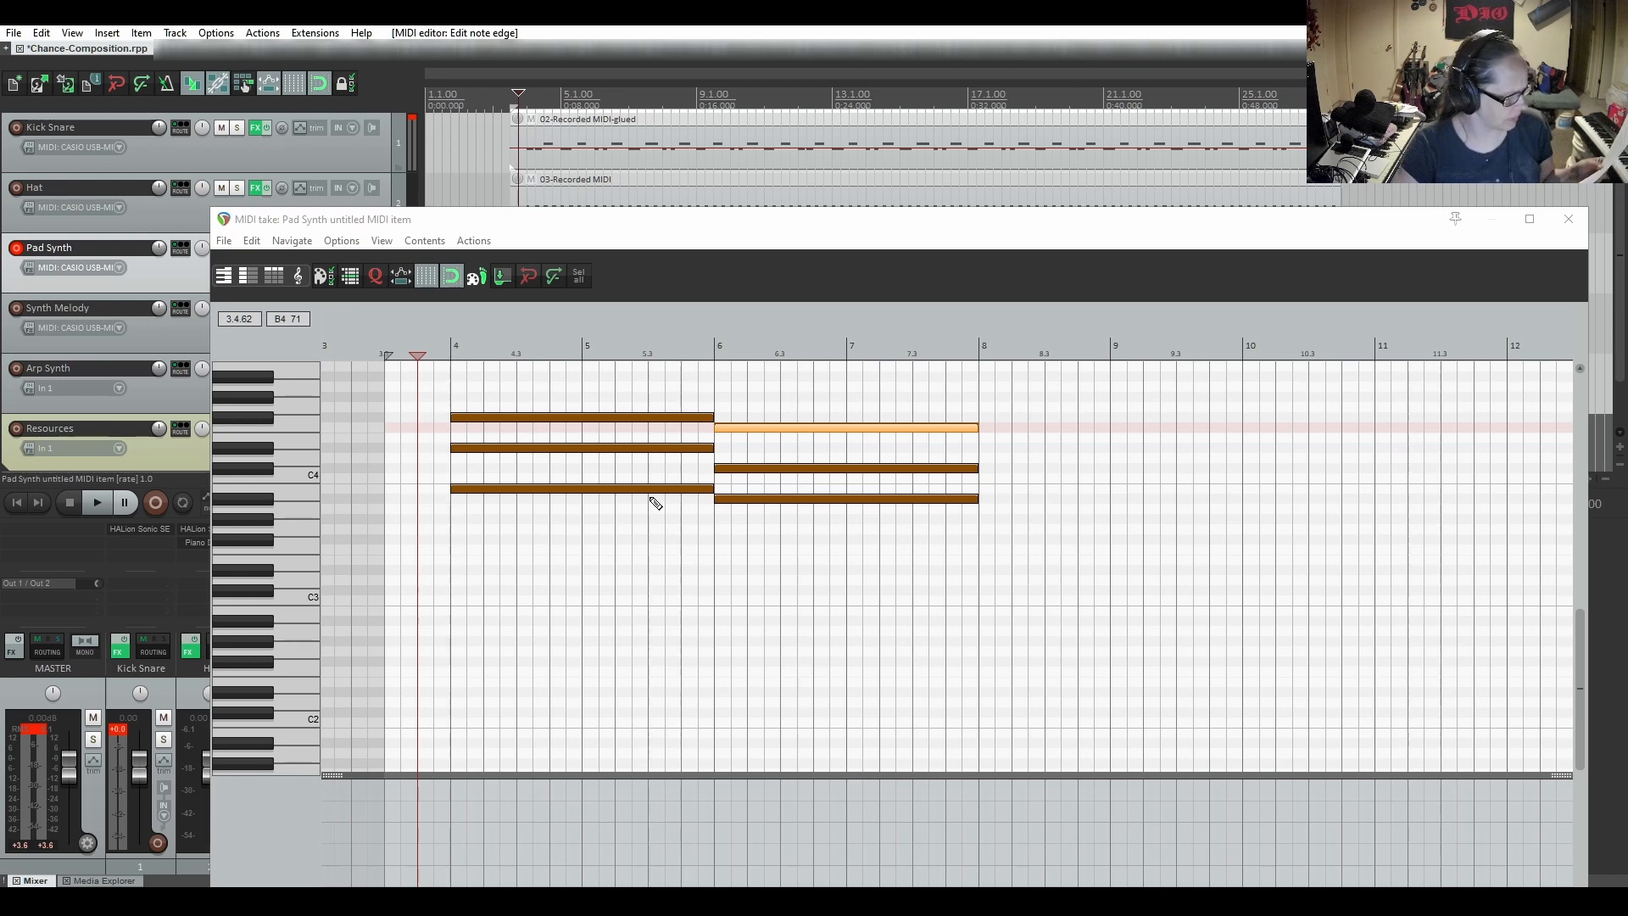
left_click(730, 498)
key("Delete")
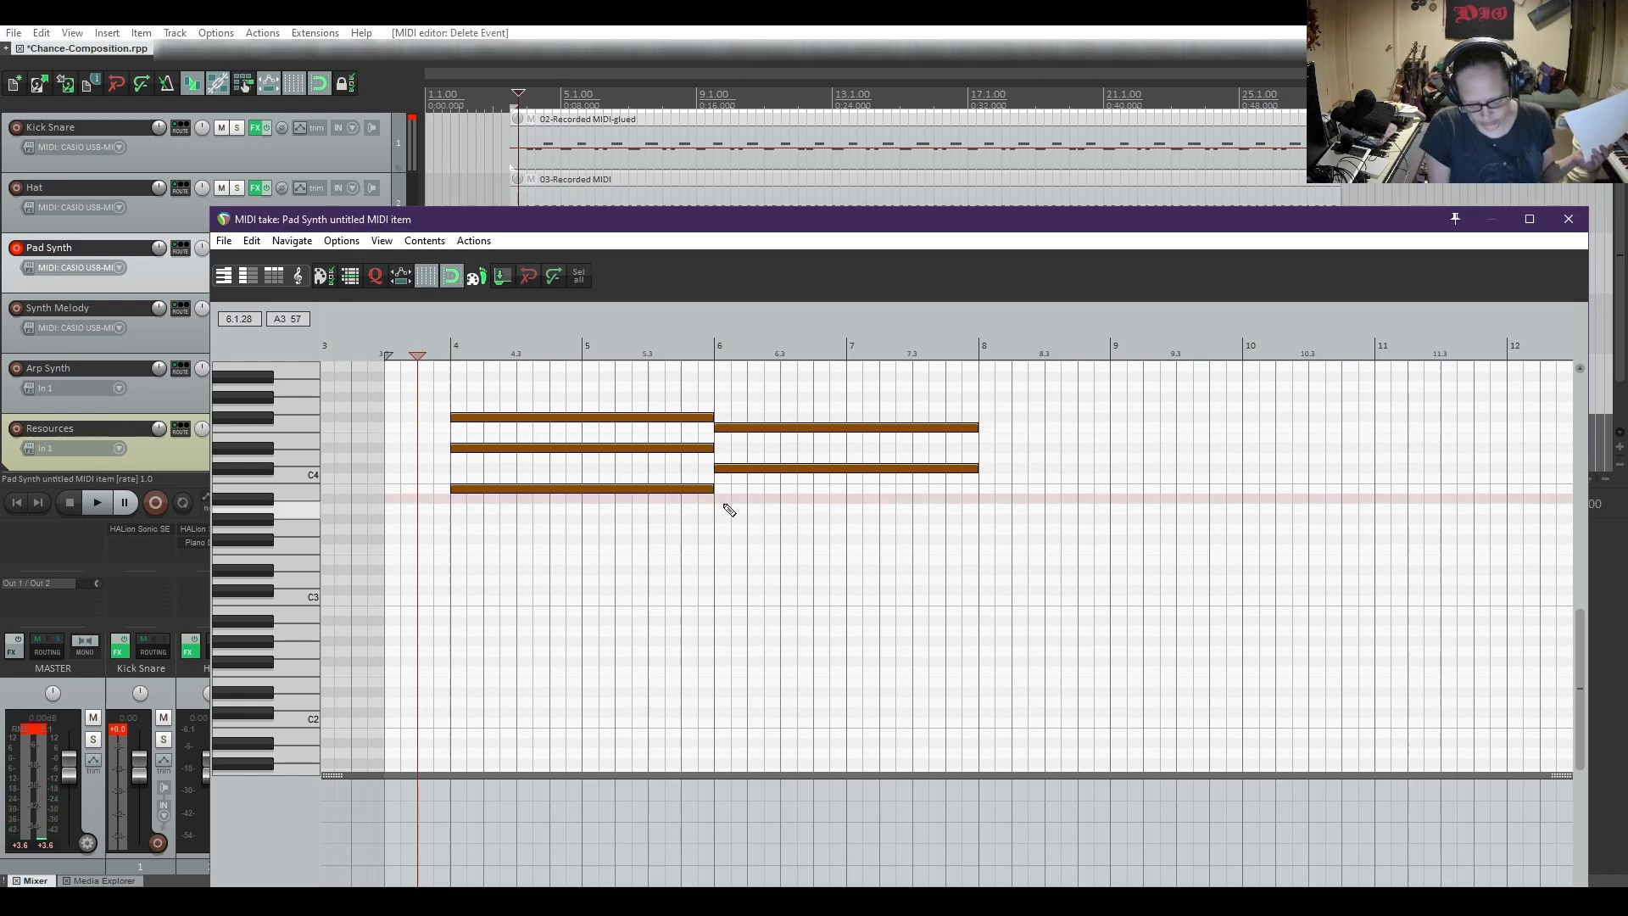
key("ctrl+v")
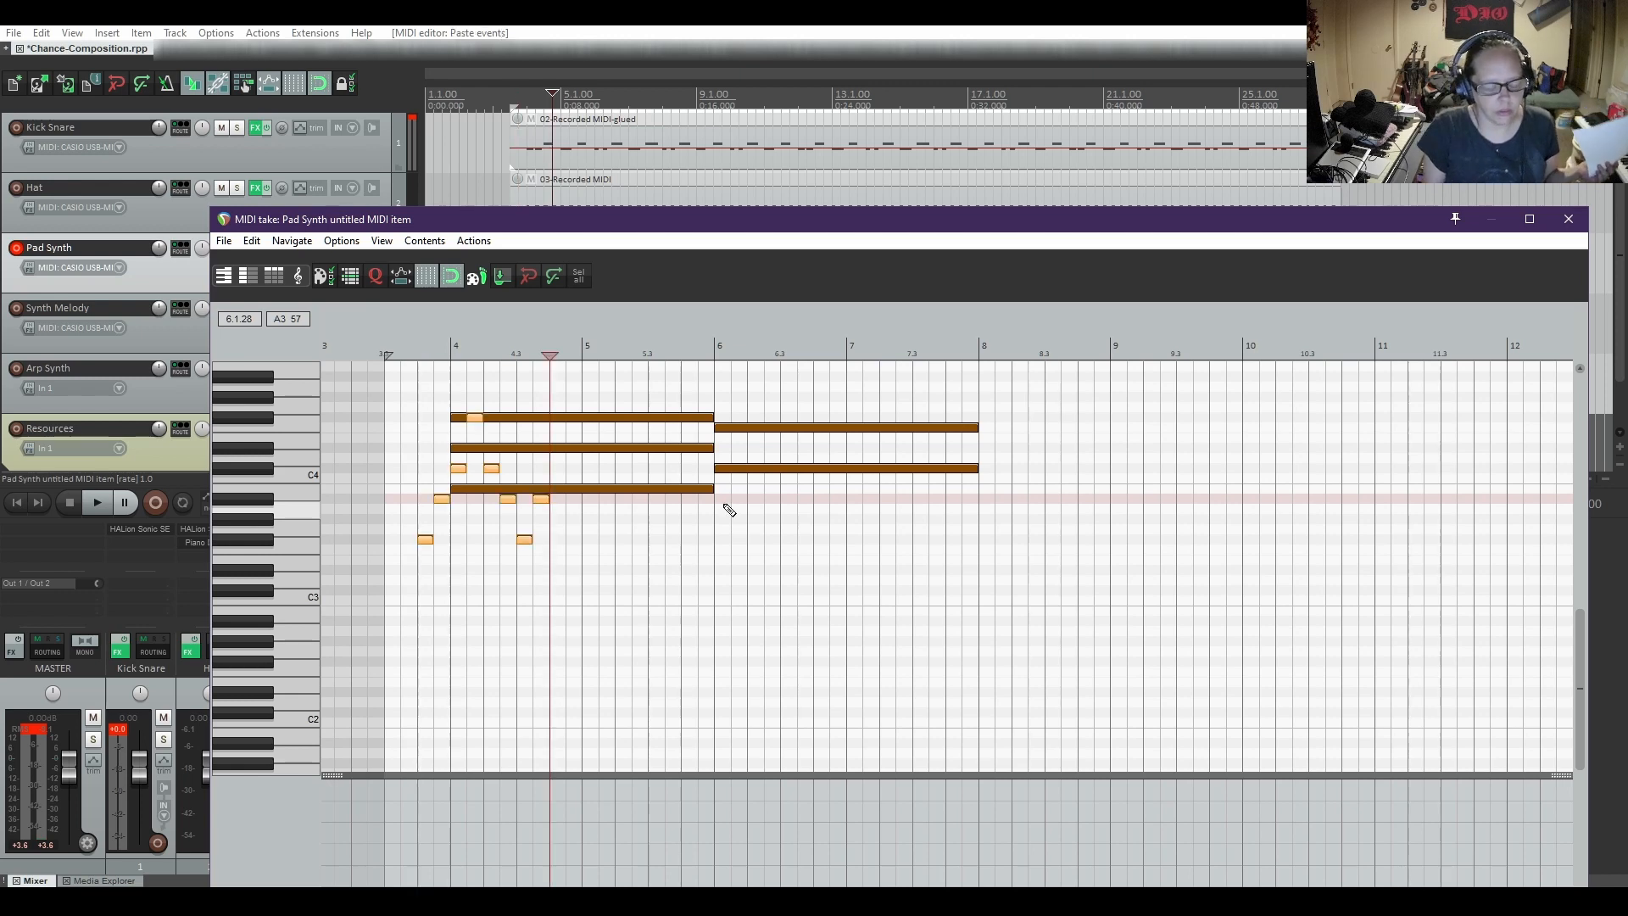
key("Delete")
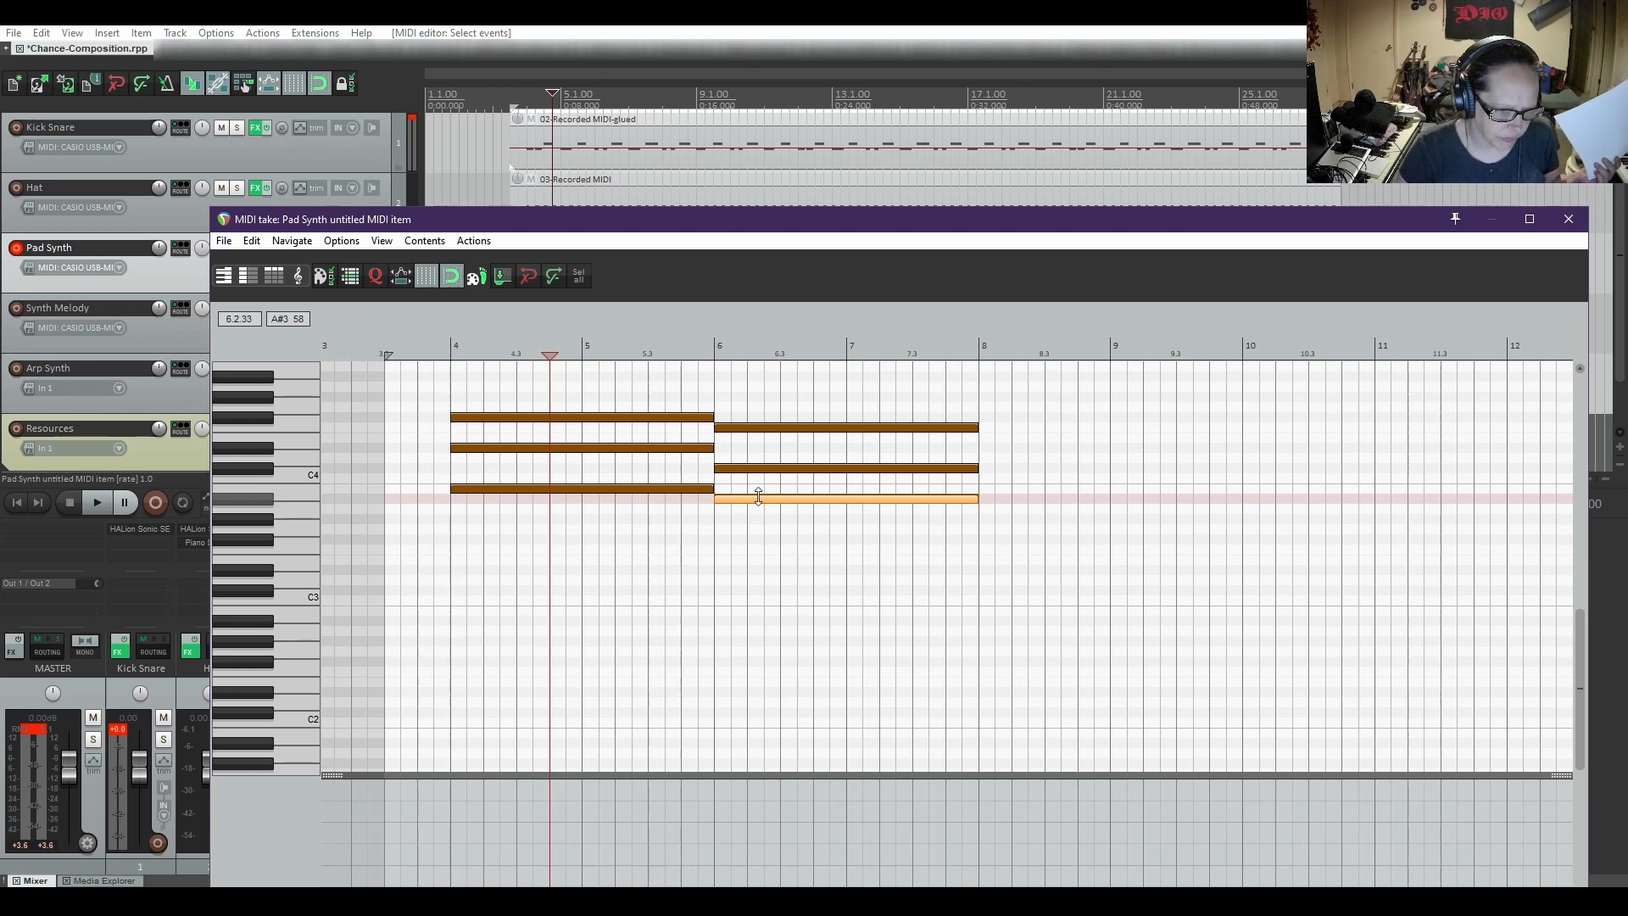
Delete the F4 note from the second chord at bar 6
double_click(766, 431)
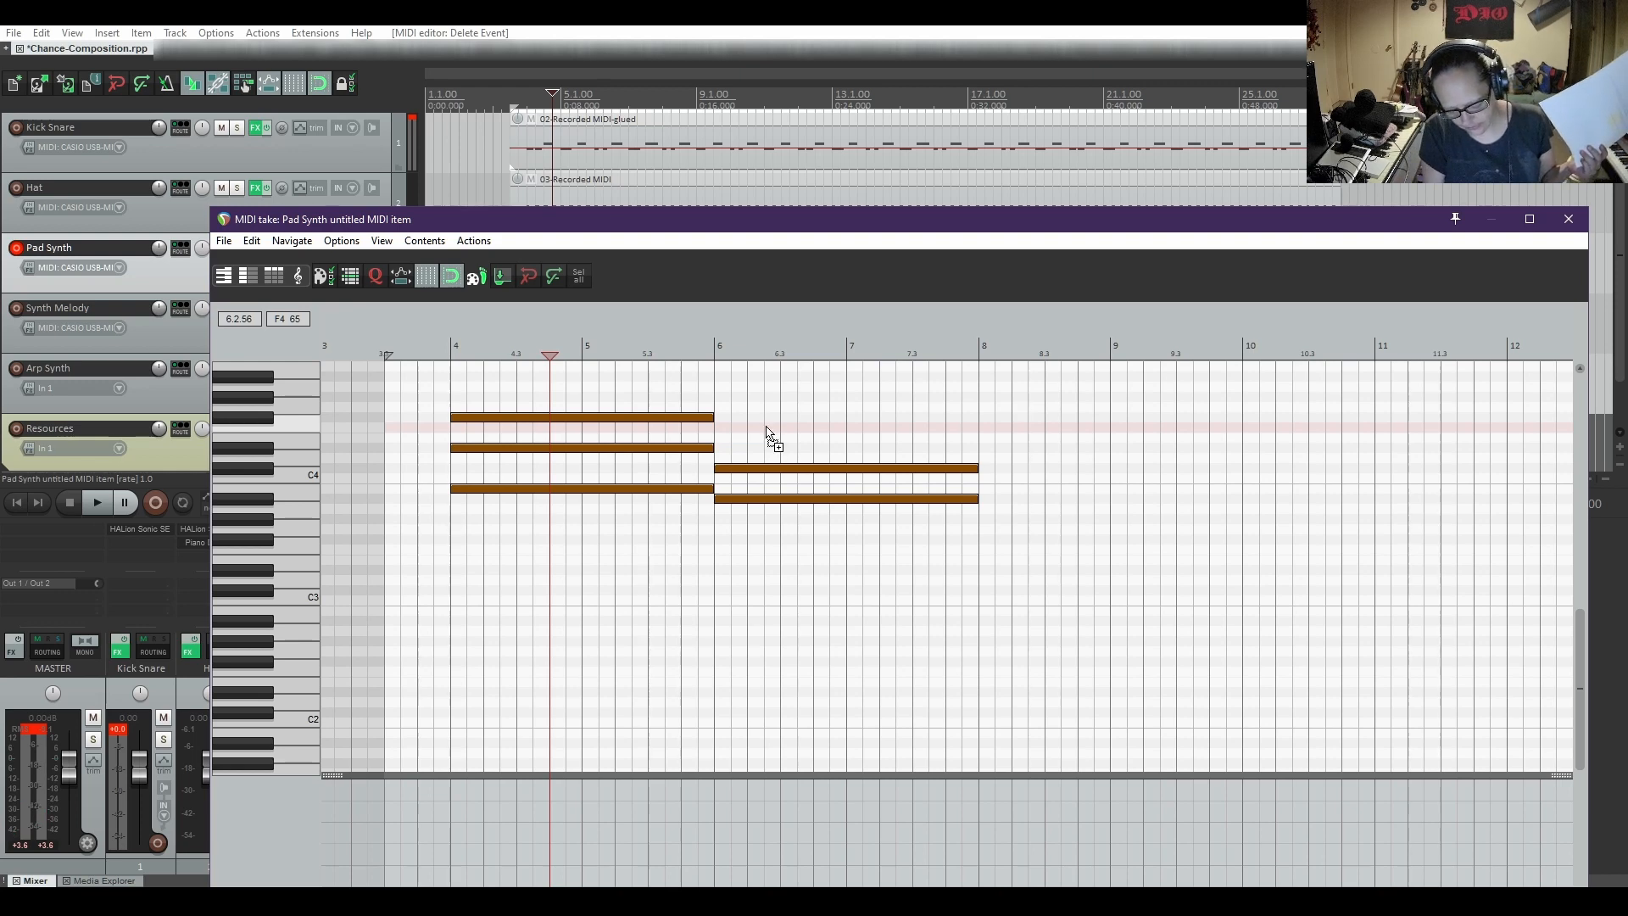
Undo the deletion of the F4 note at bar 6, and play both chords from bar 4 before stopping playback
key("ctrl+z")
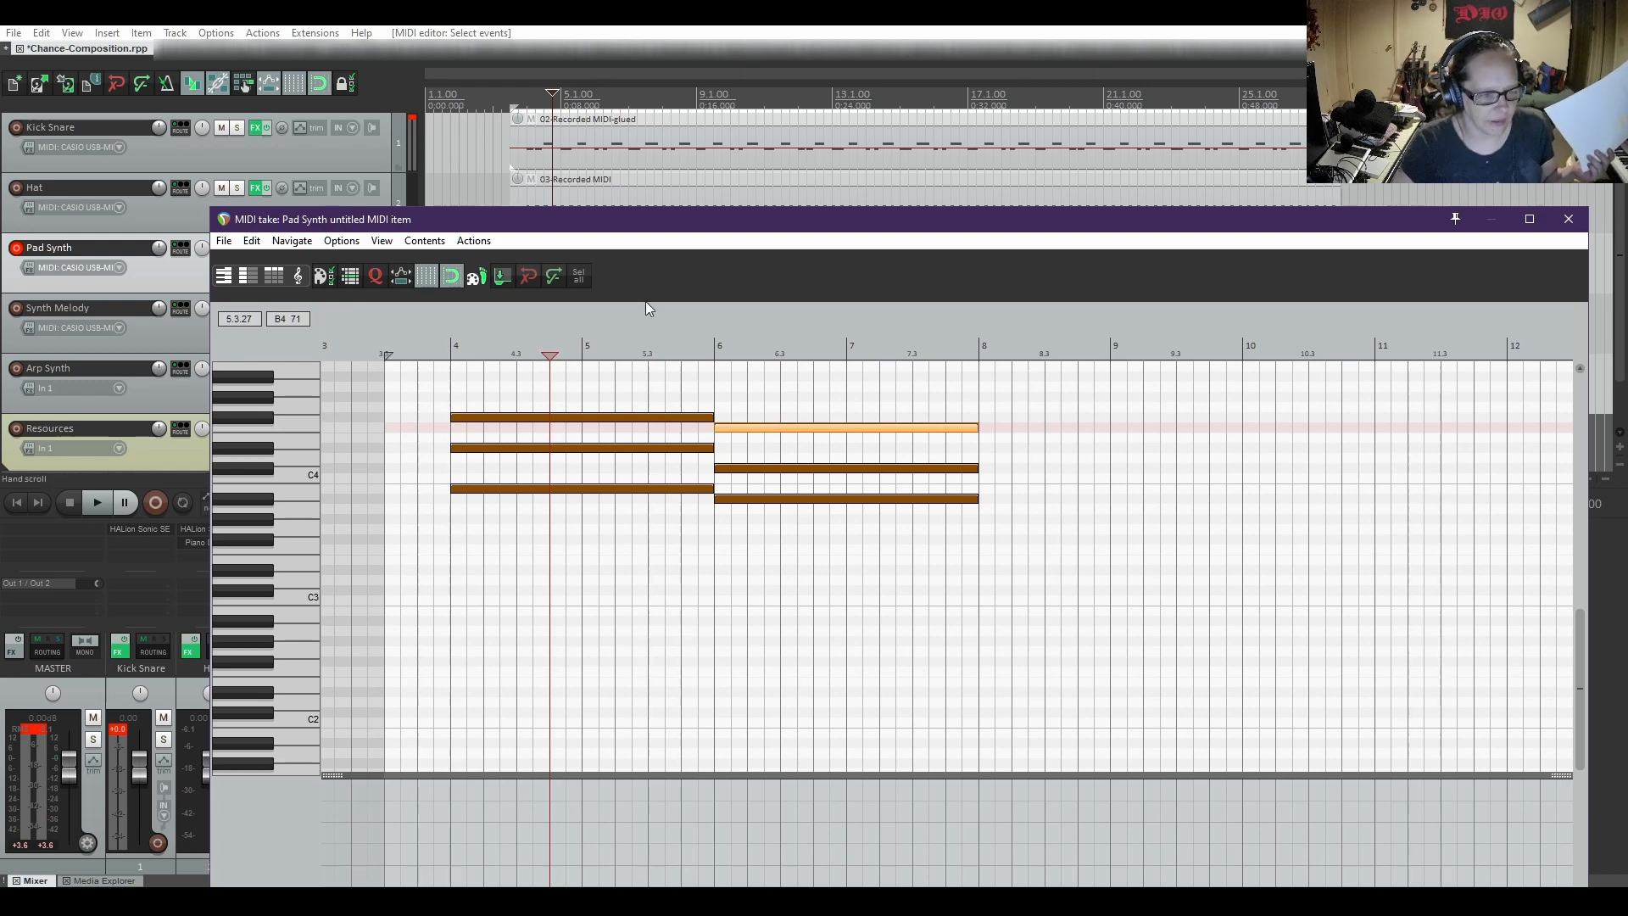
left_click(443, 350)
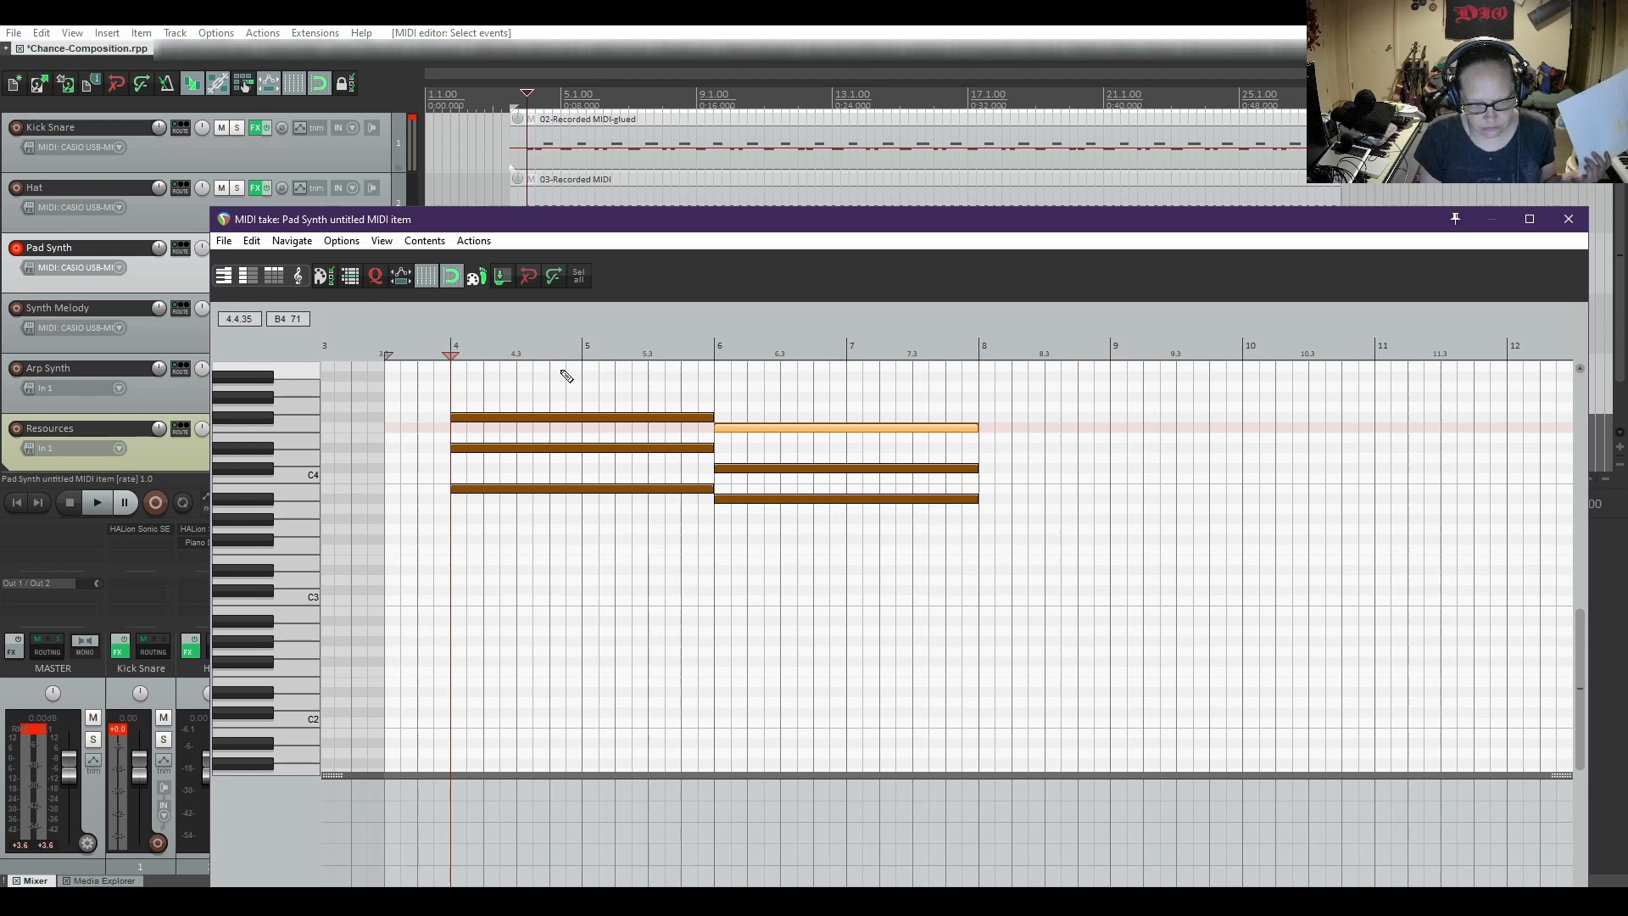
key("space")
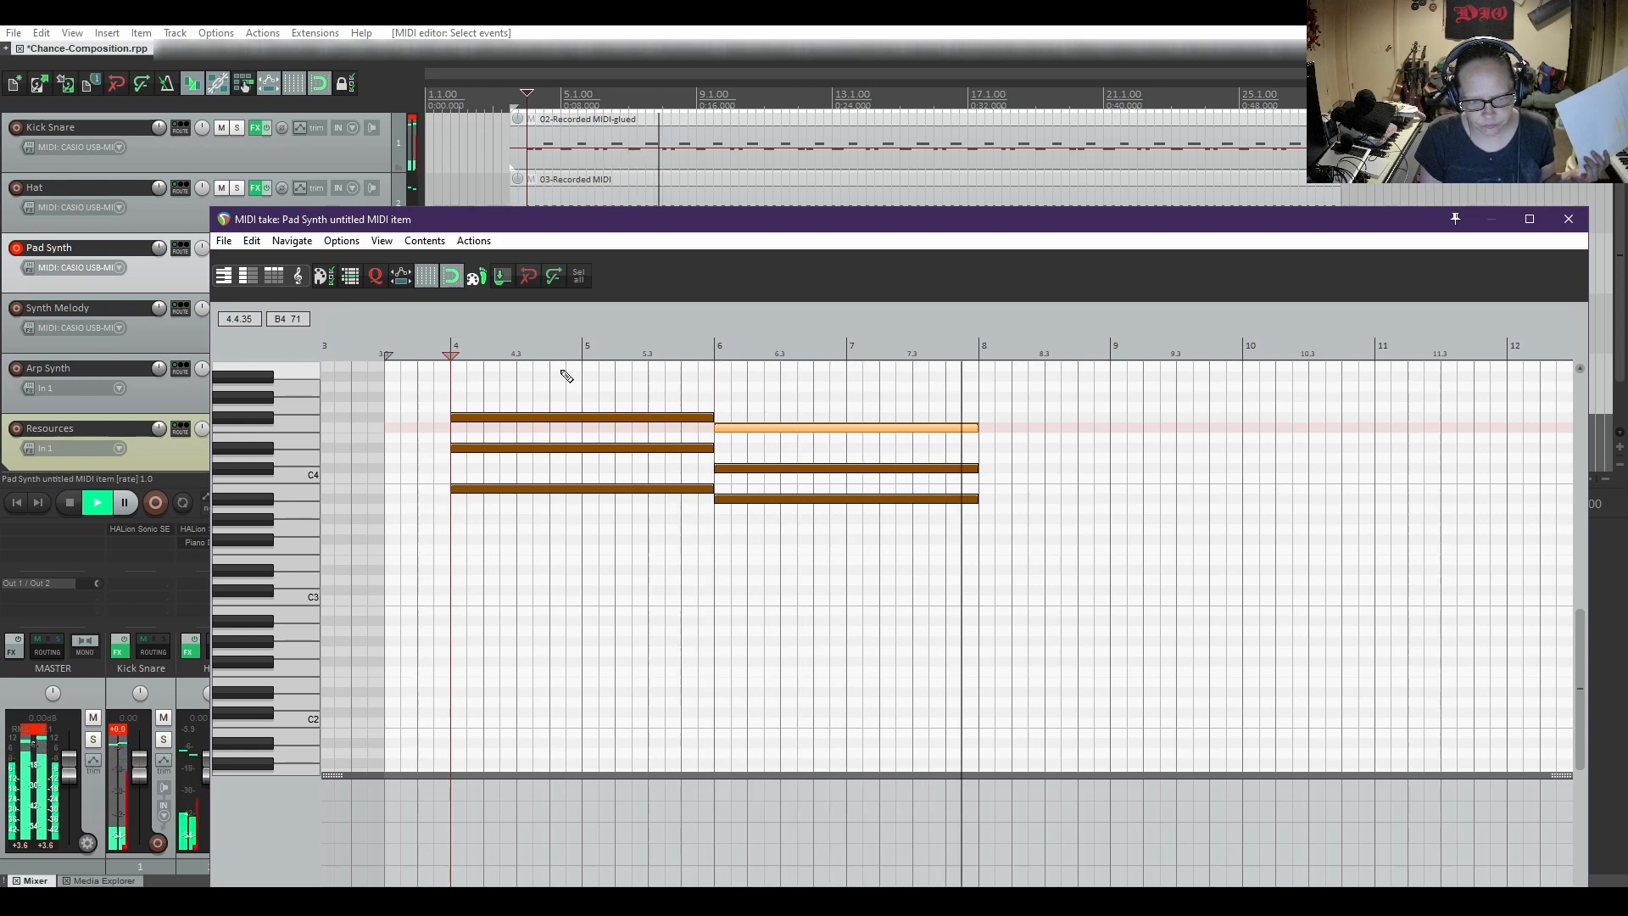
key("space")
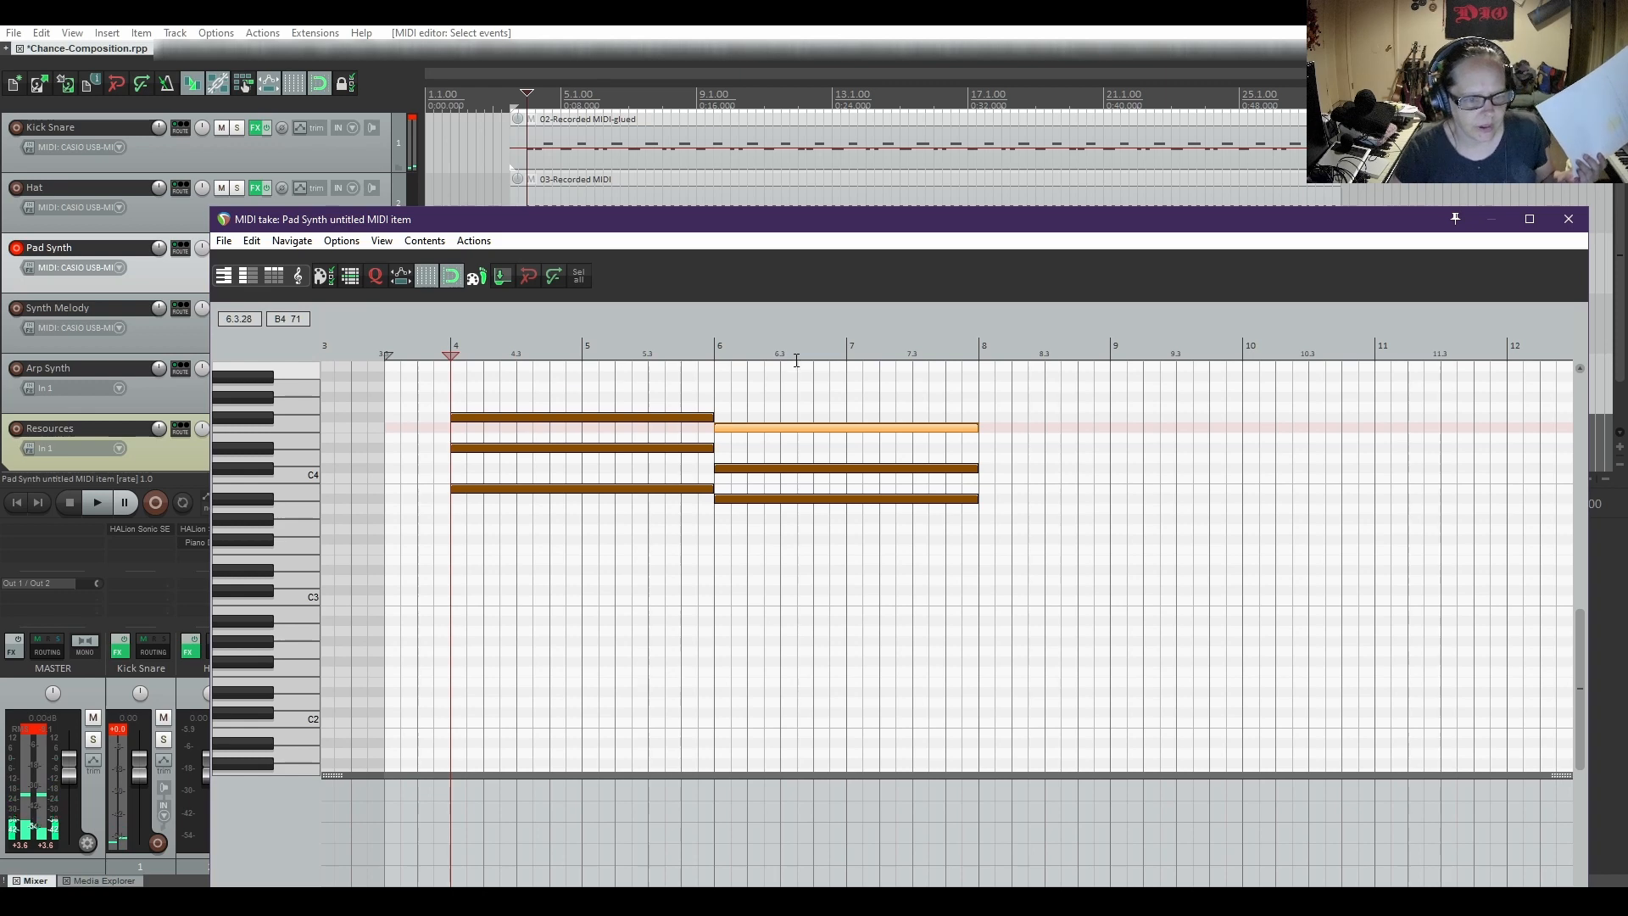
Add a third chord of C#4, F4 and G#4 notes spanning bar 8 to bar 10, and play the progression from bar 4
scroll(267, 556, "up", 1)
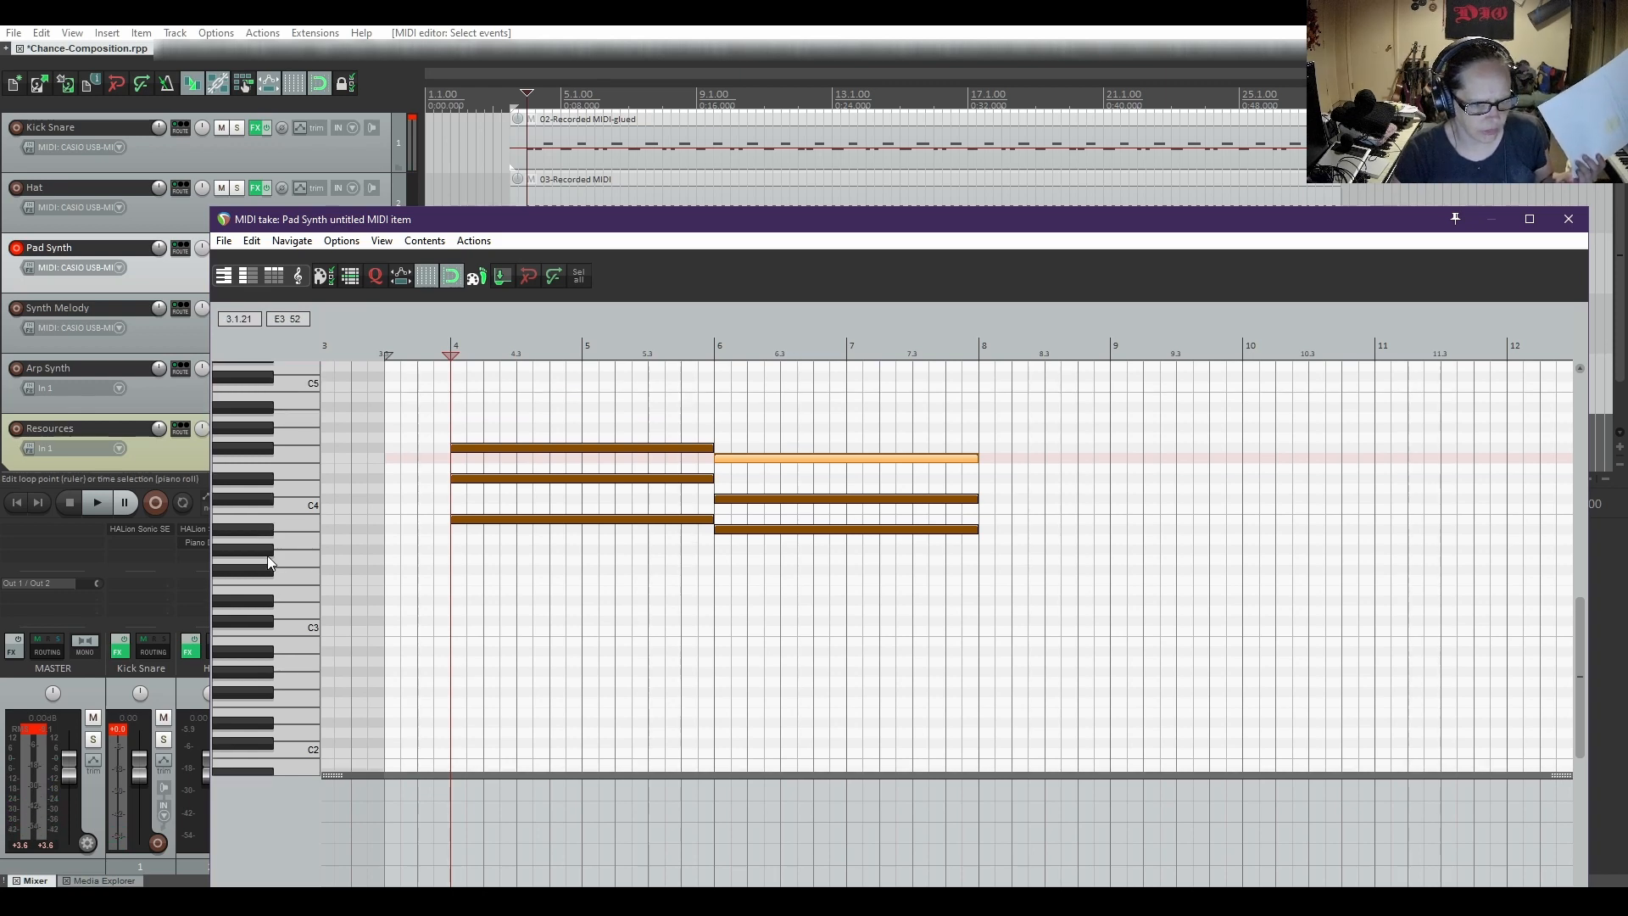
scroll(267, 556, "up", 1)
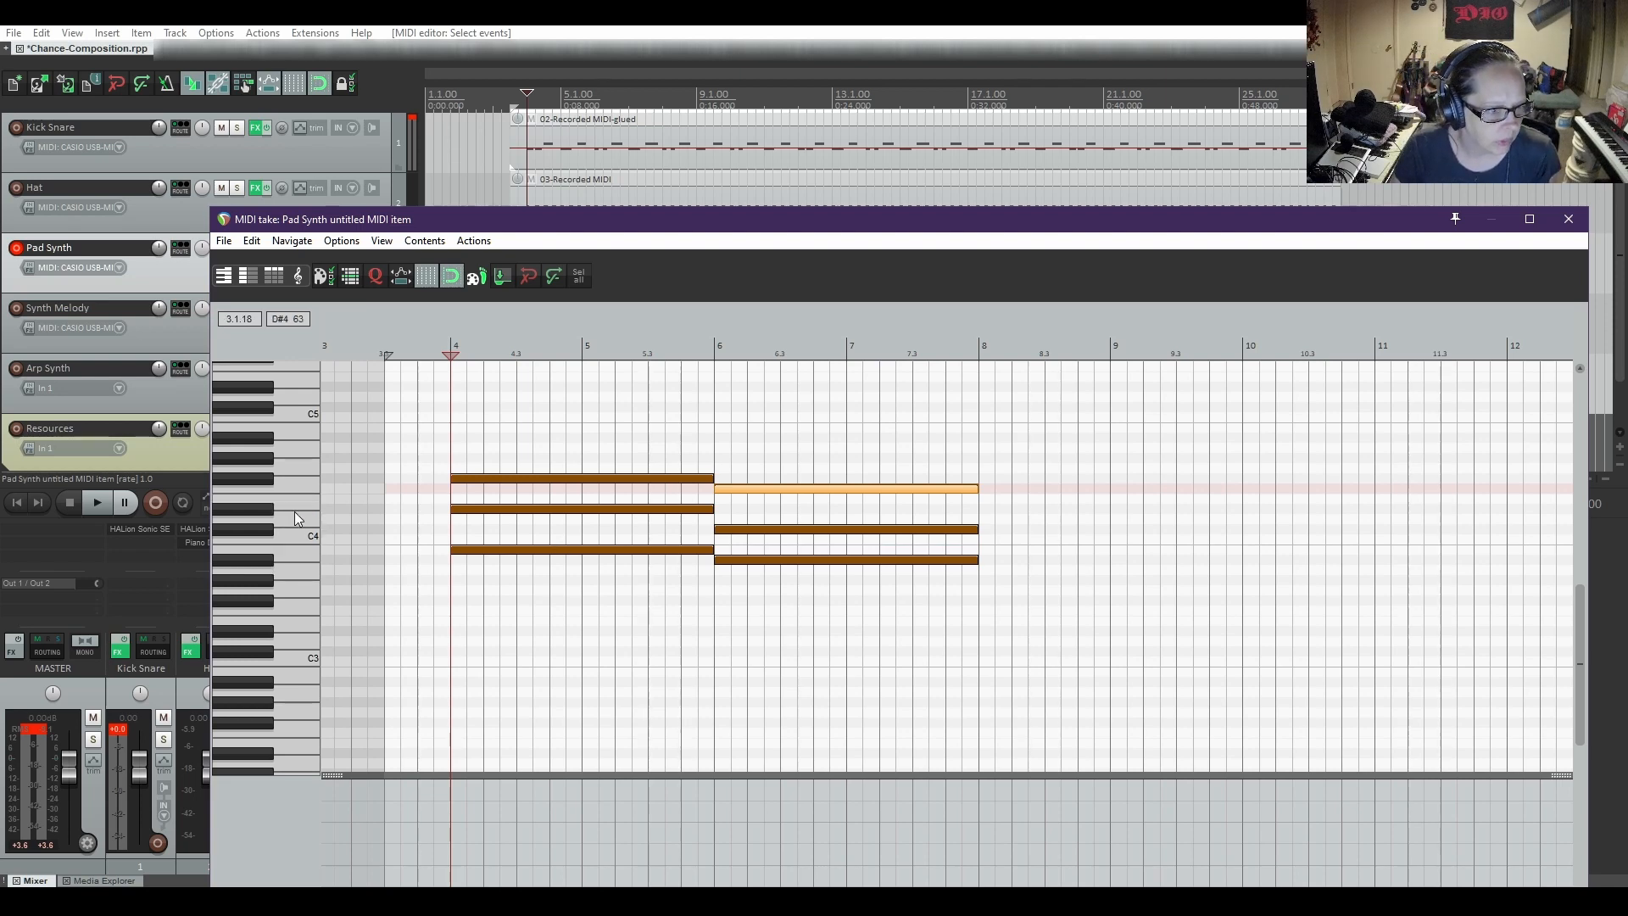
scroll(294, 512, "down", 1)
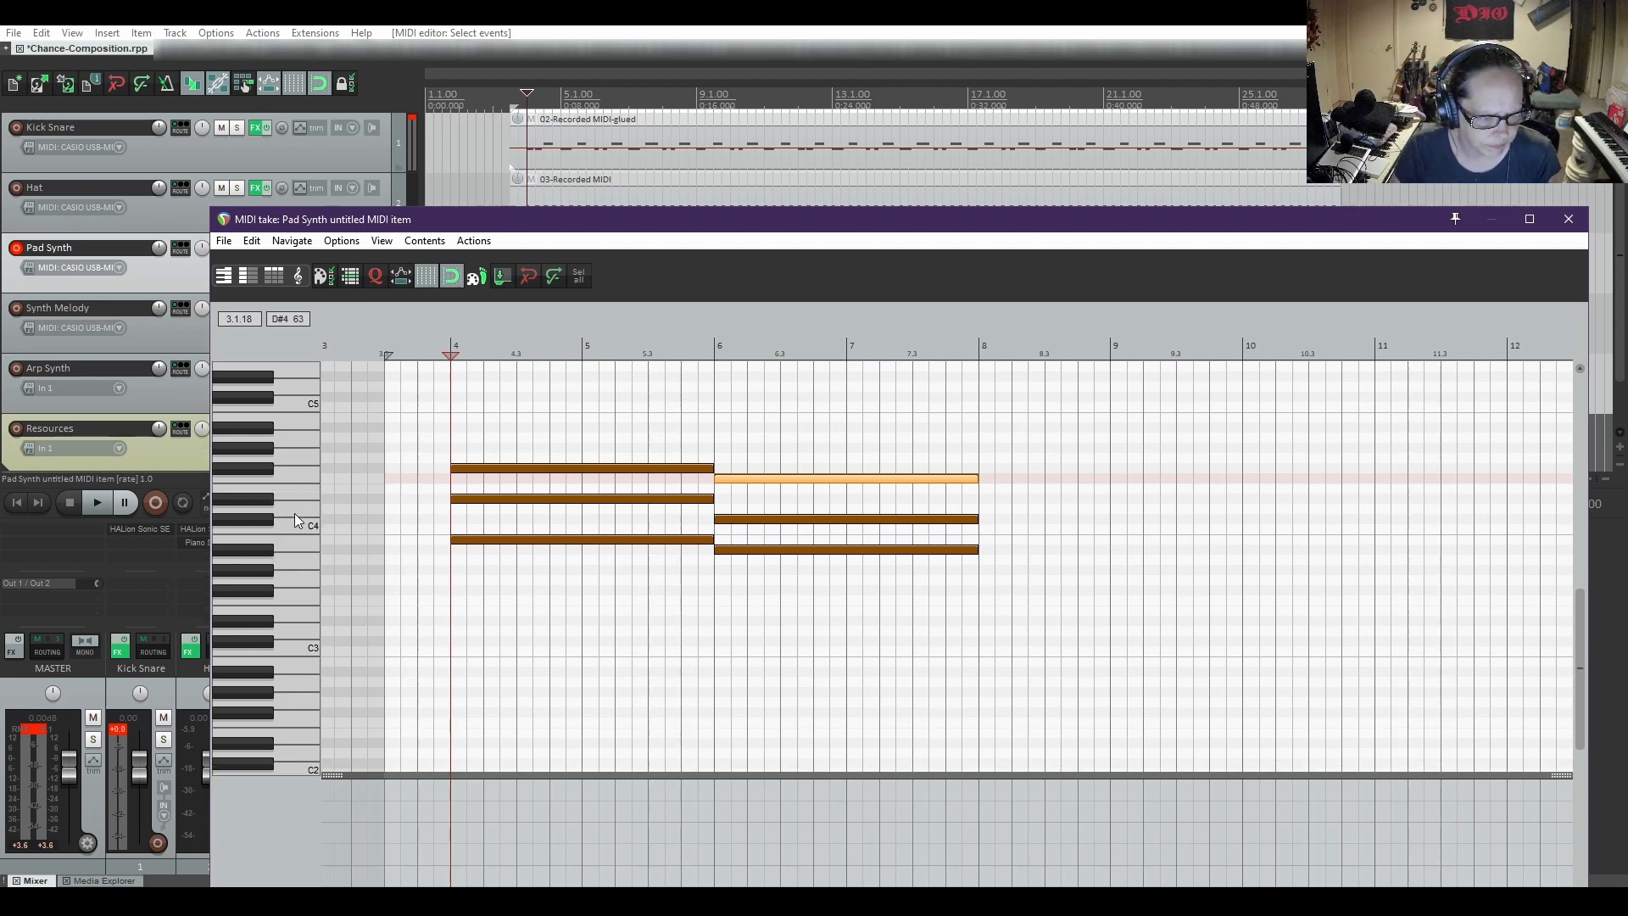
scroll(293, 512, "up", 2)
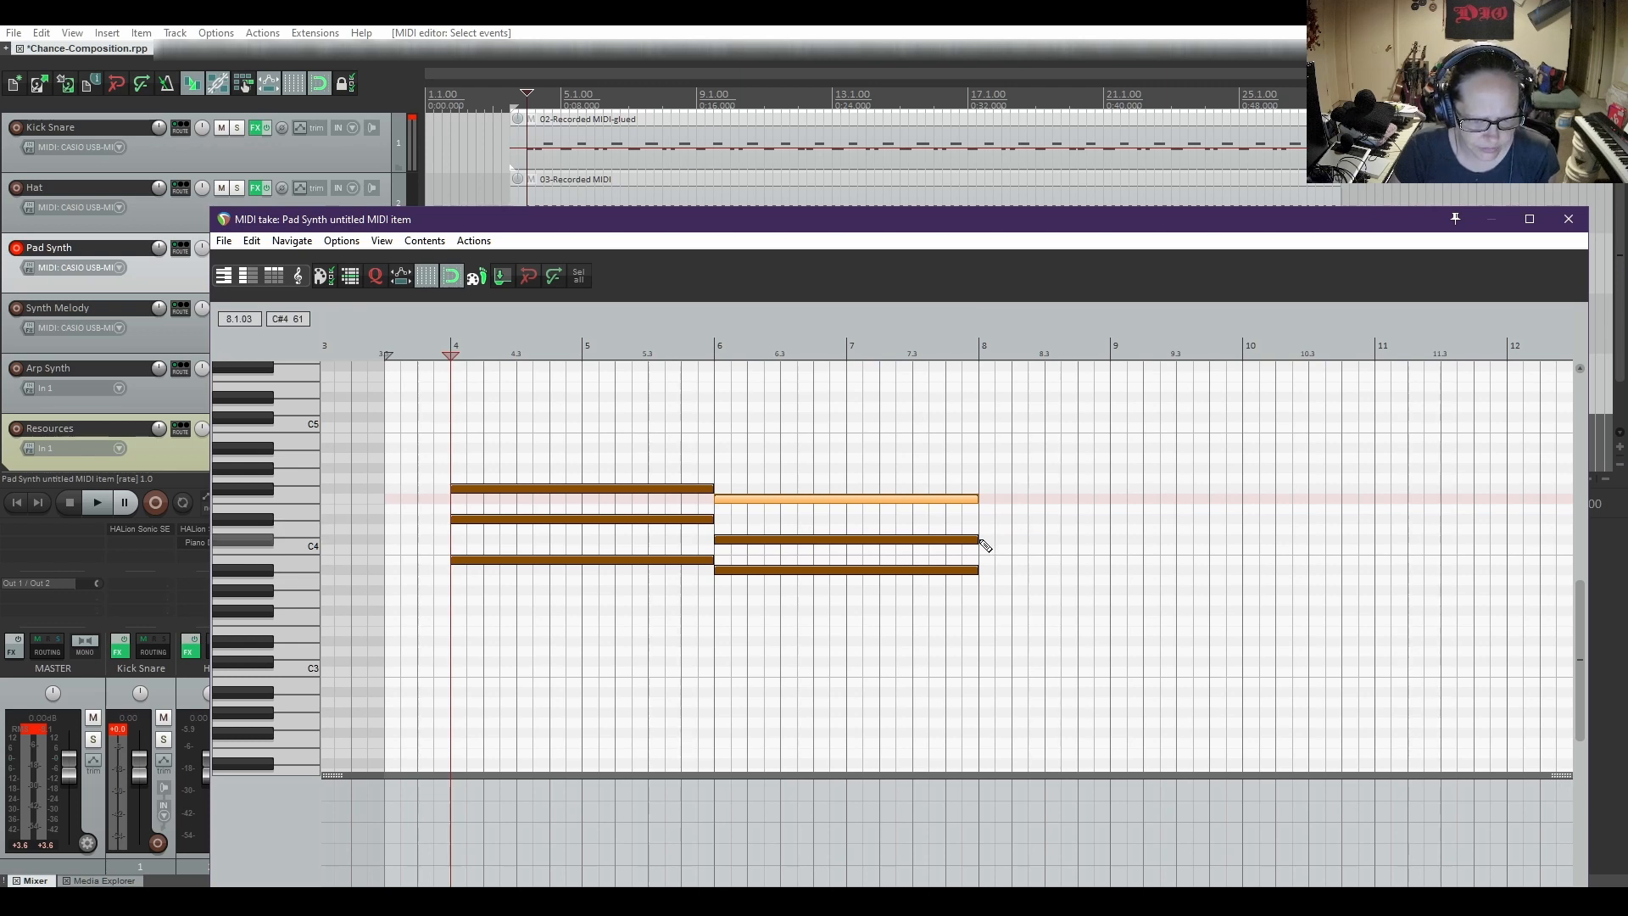
left_click_drag(980, 541, 1240, 548)
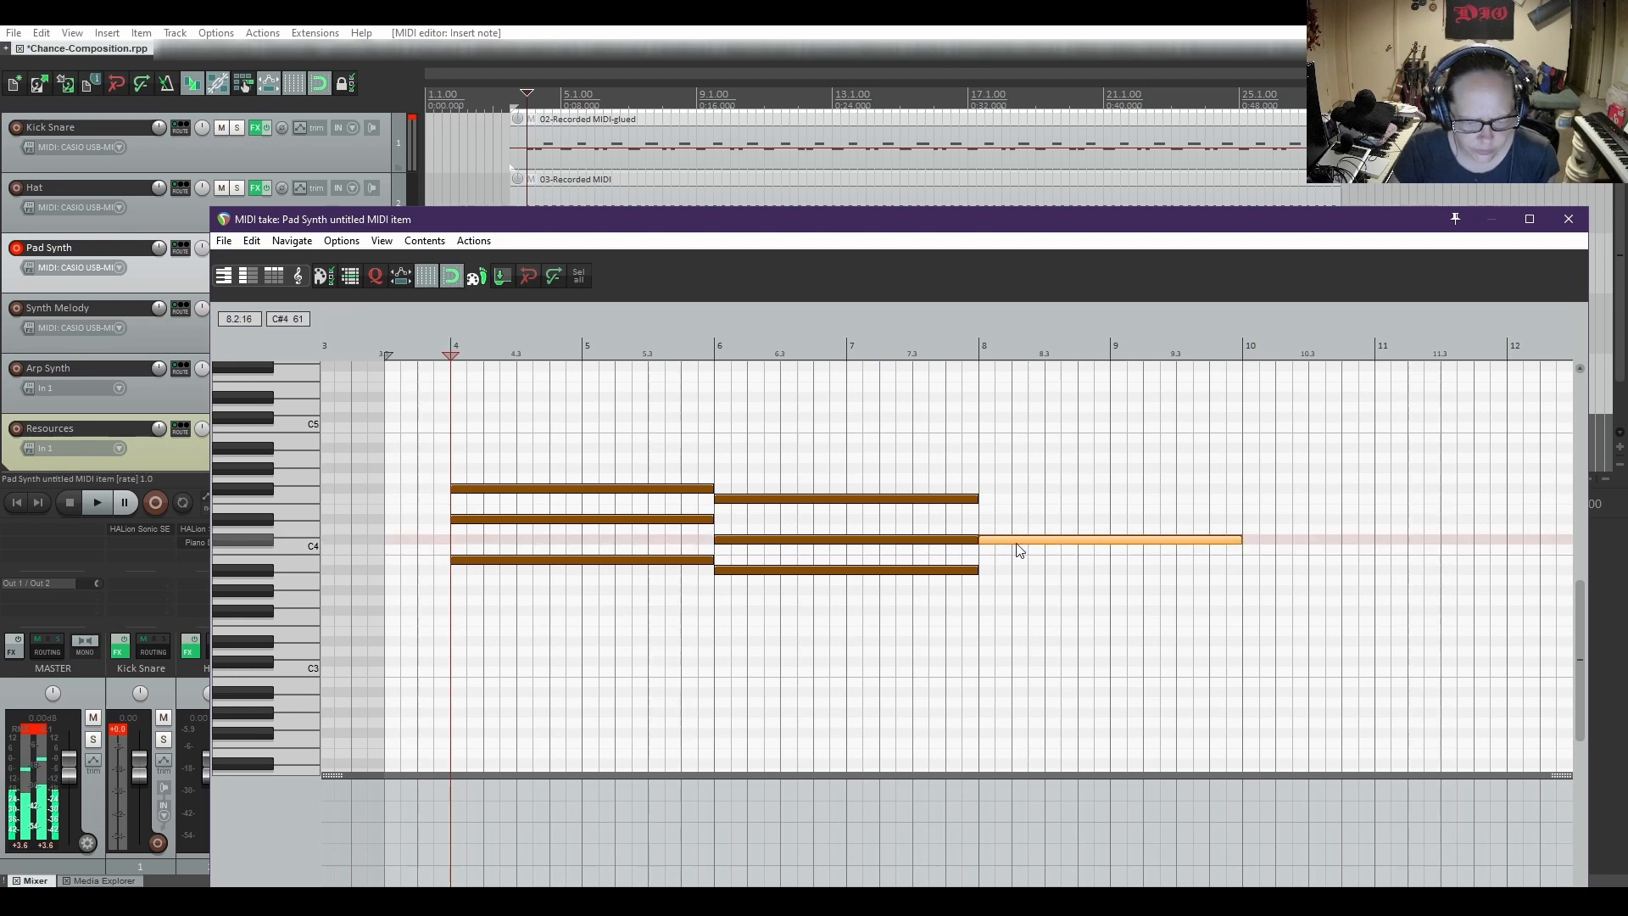
scroll(1012, 567, "up", 3)
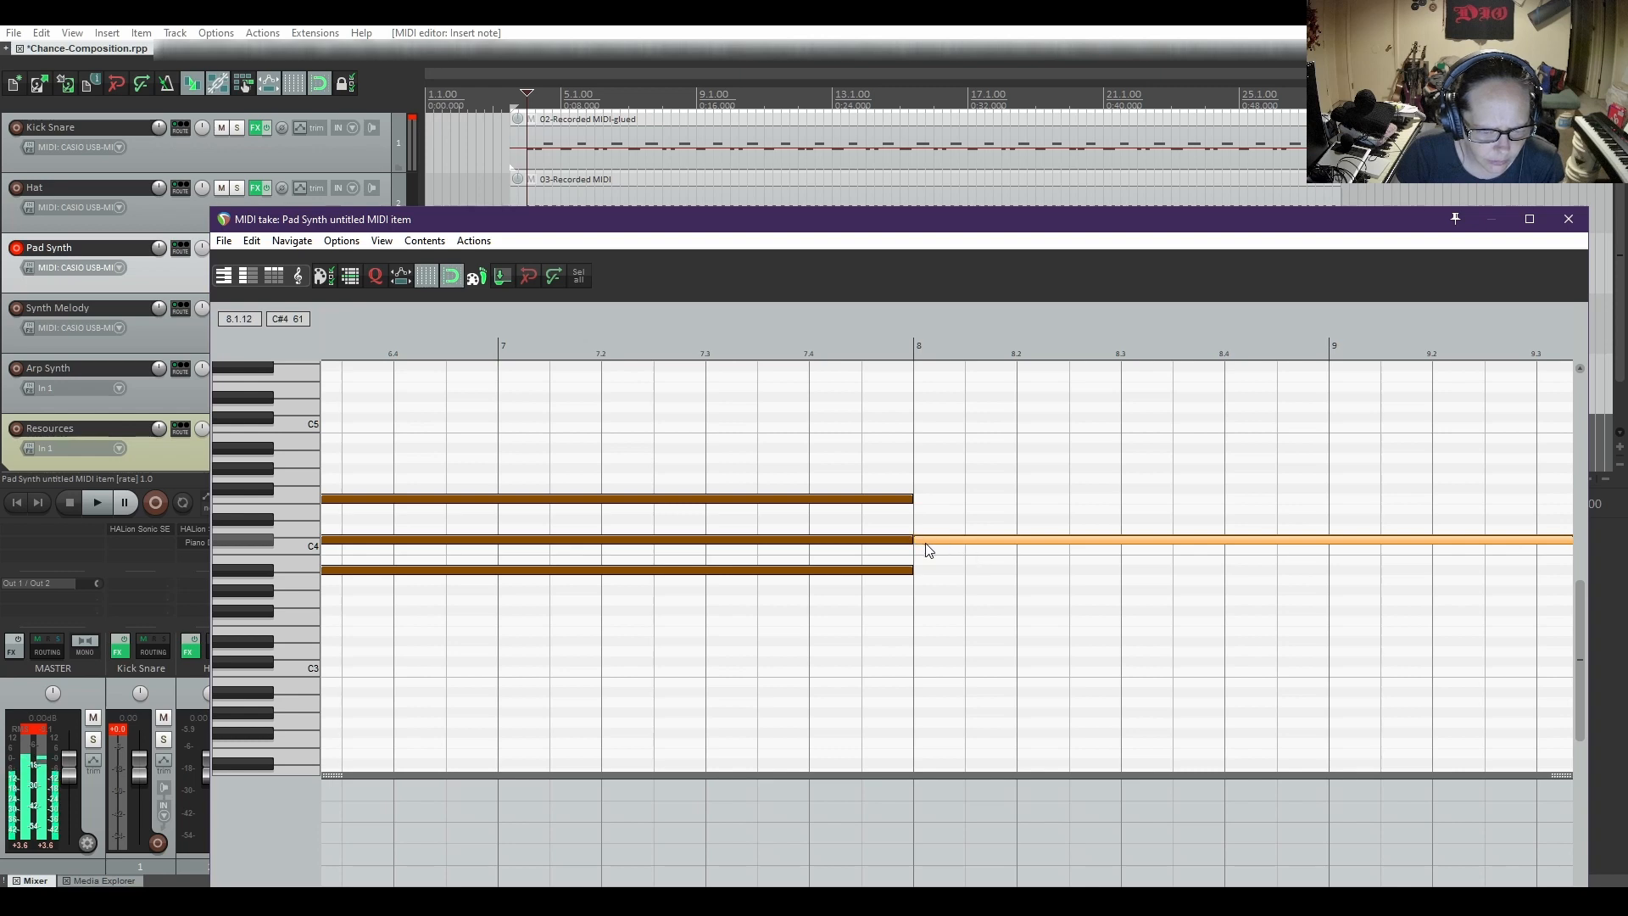
scroll(1002, 588, "down", 5)
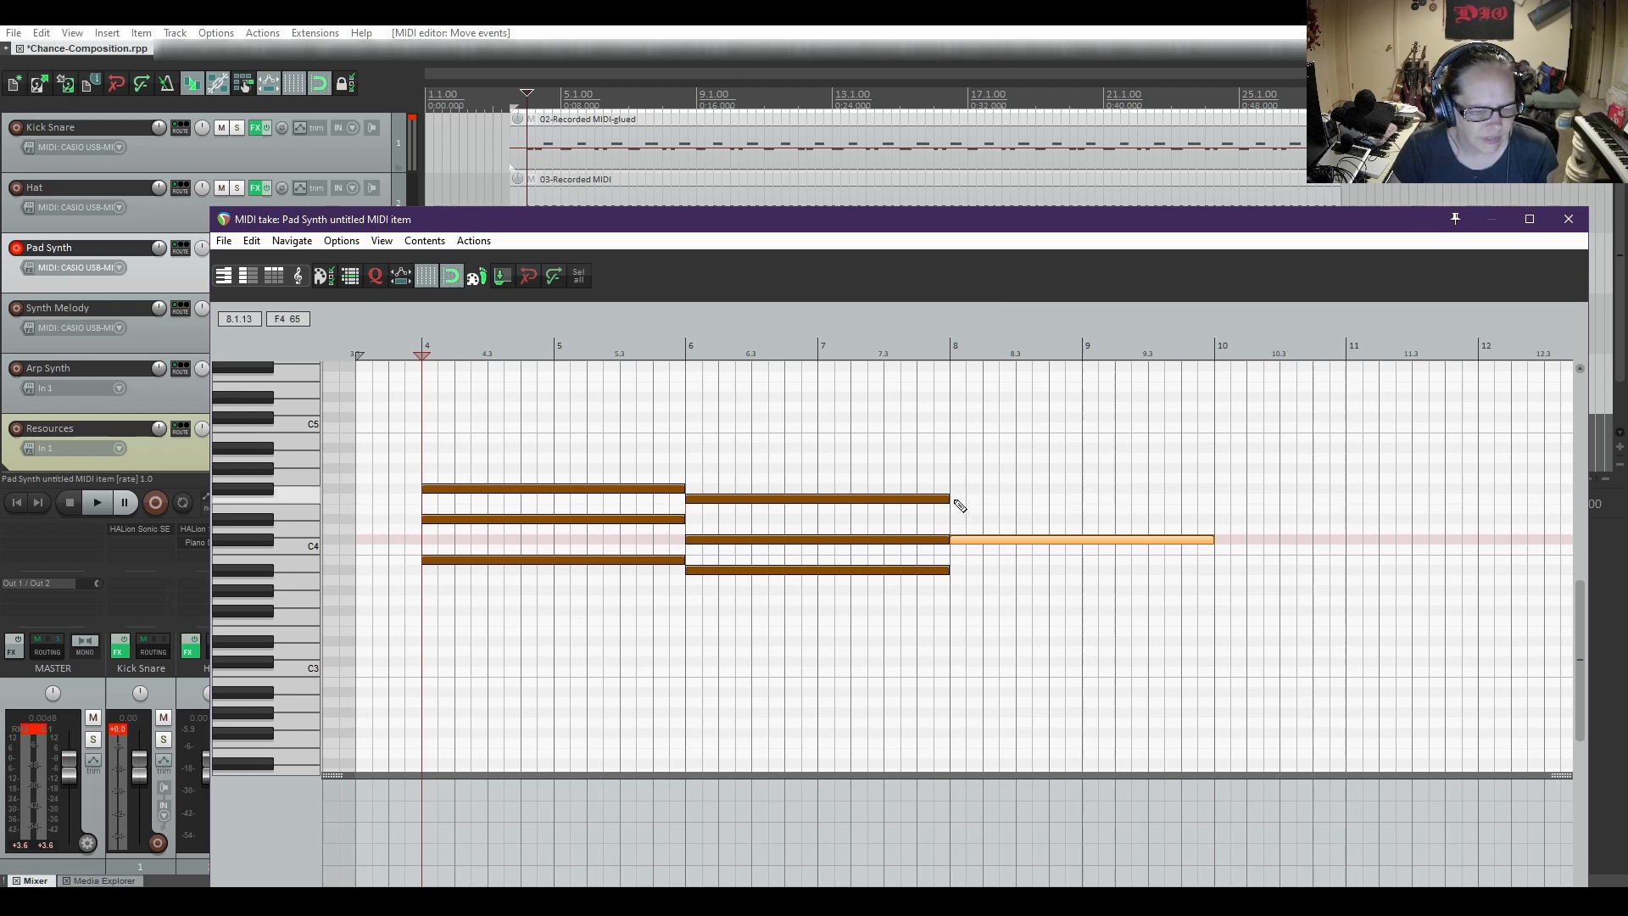
left_click_drag(952, 502, 1202, 503)
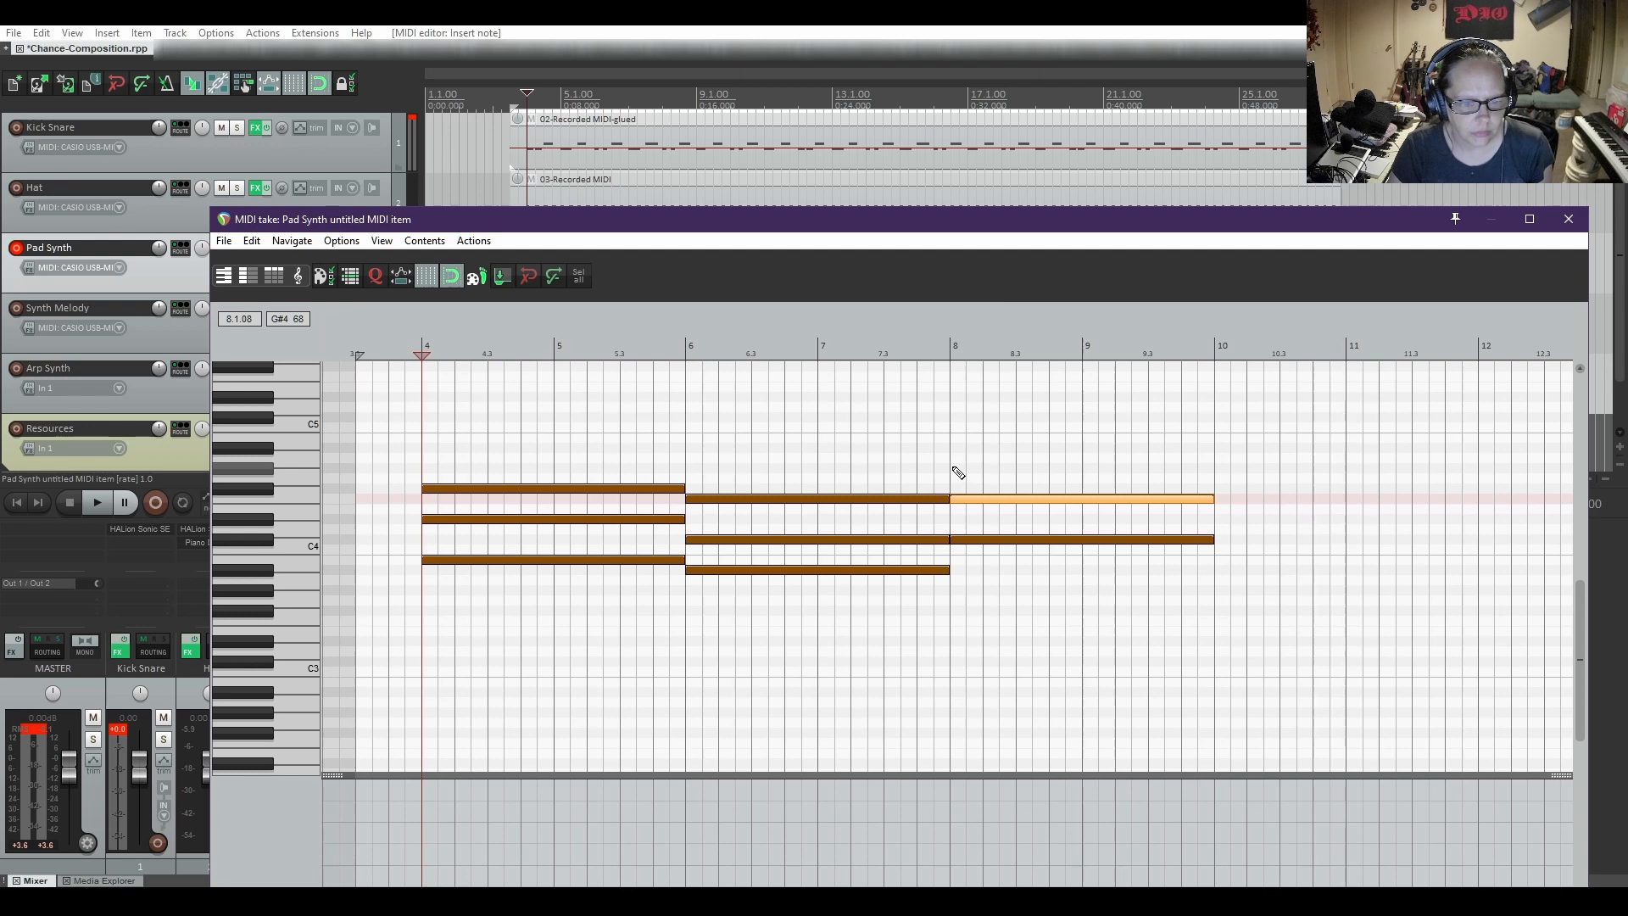
left_click_drag(955, 472, 1215, 476)
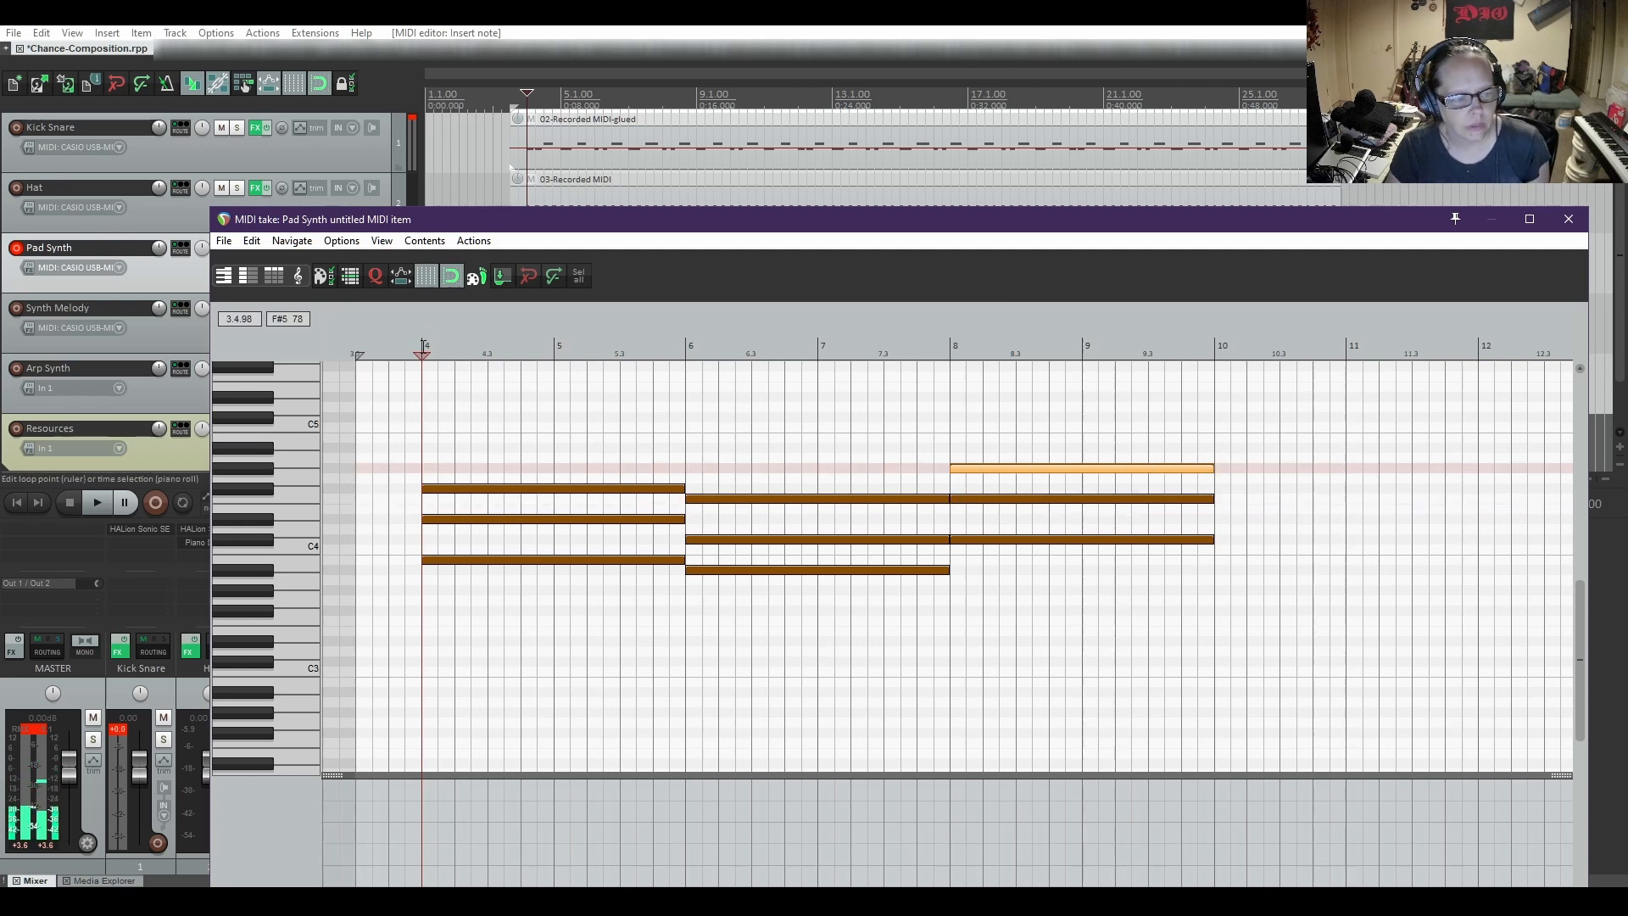
key("space")
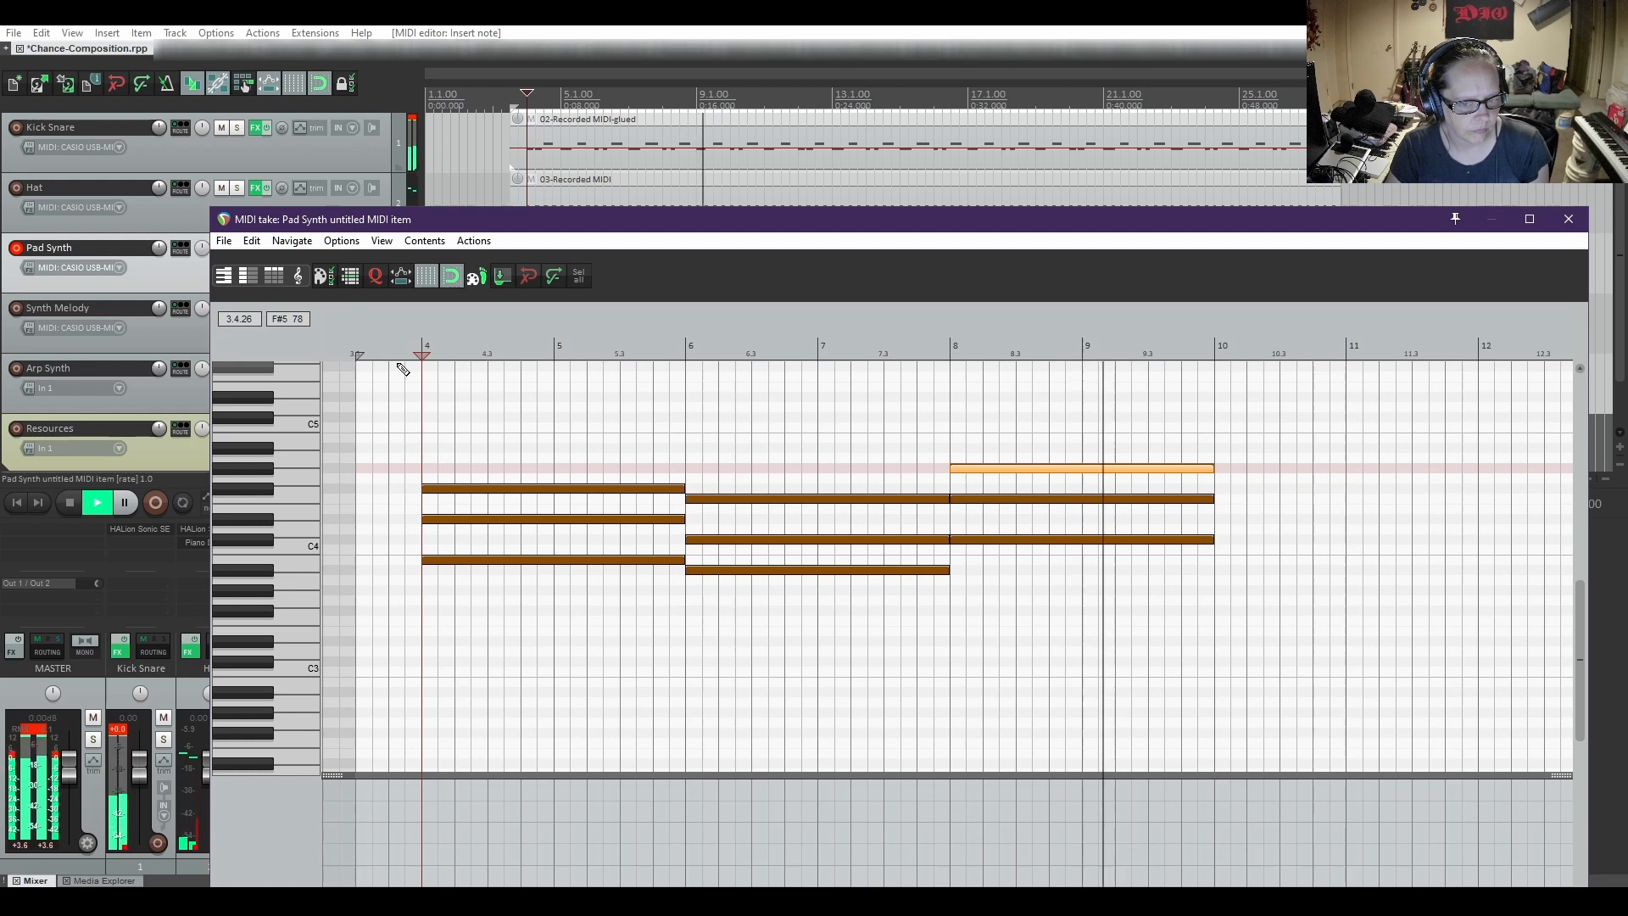
key("space")
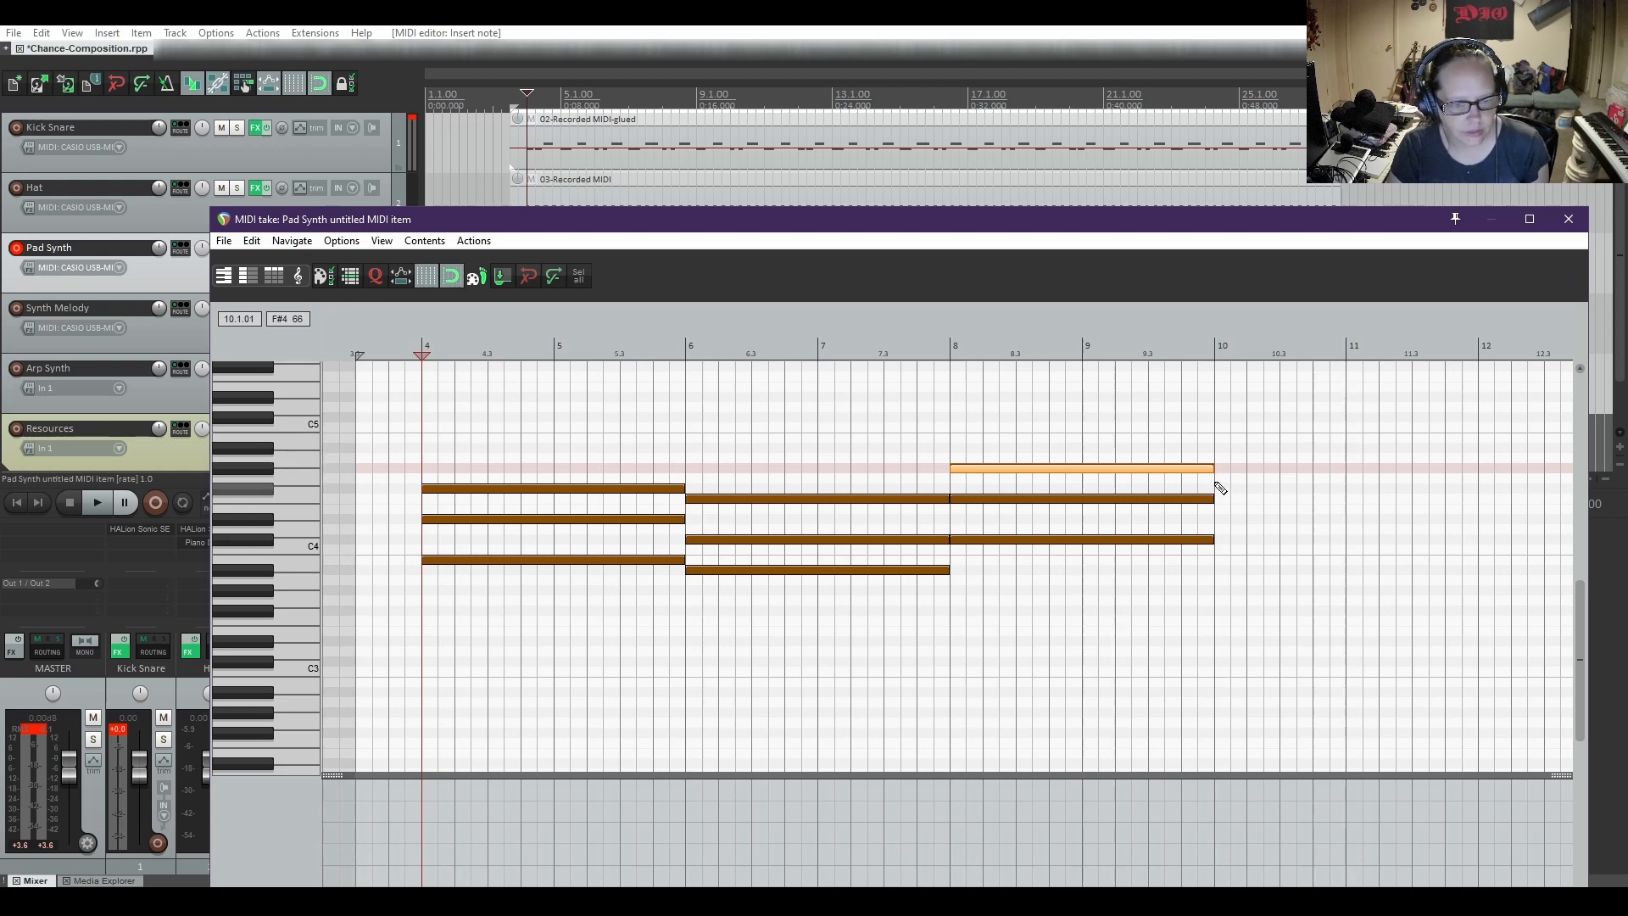
Add a fourth chord of F#4, A#4 and C#5 notes spanning bar 10 to bar 12, and play the progression from bar 4
left_click_drag(1221, 473, 1475, 469)
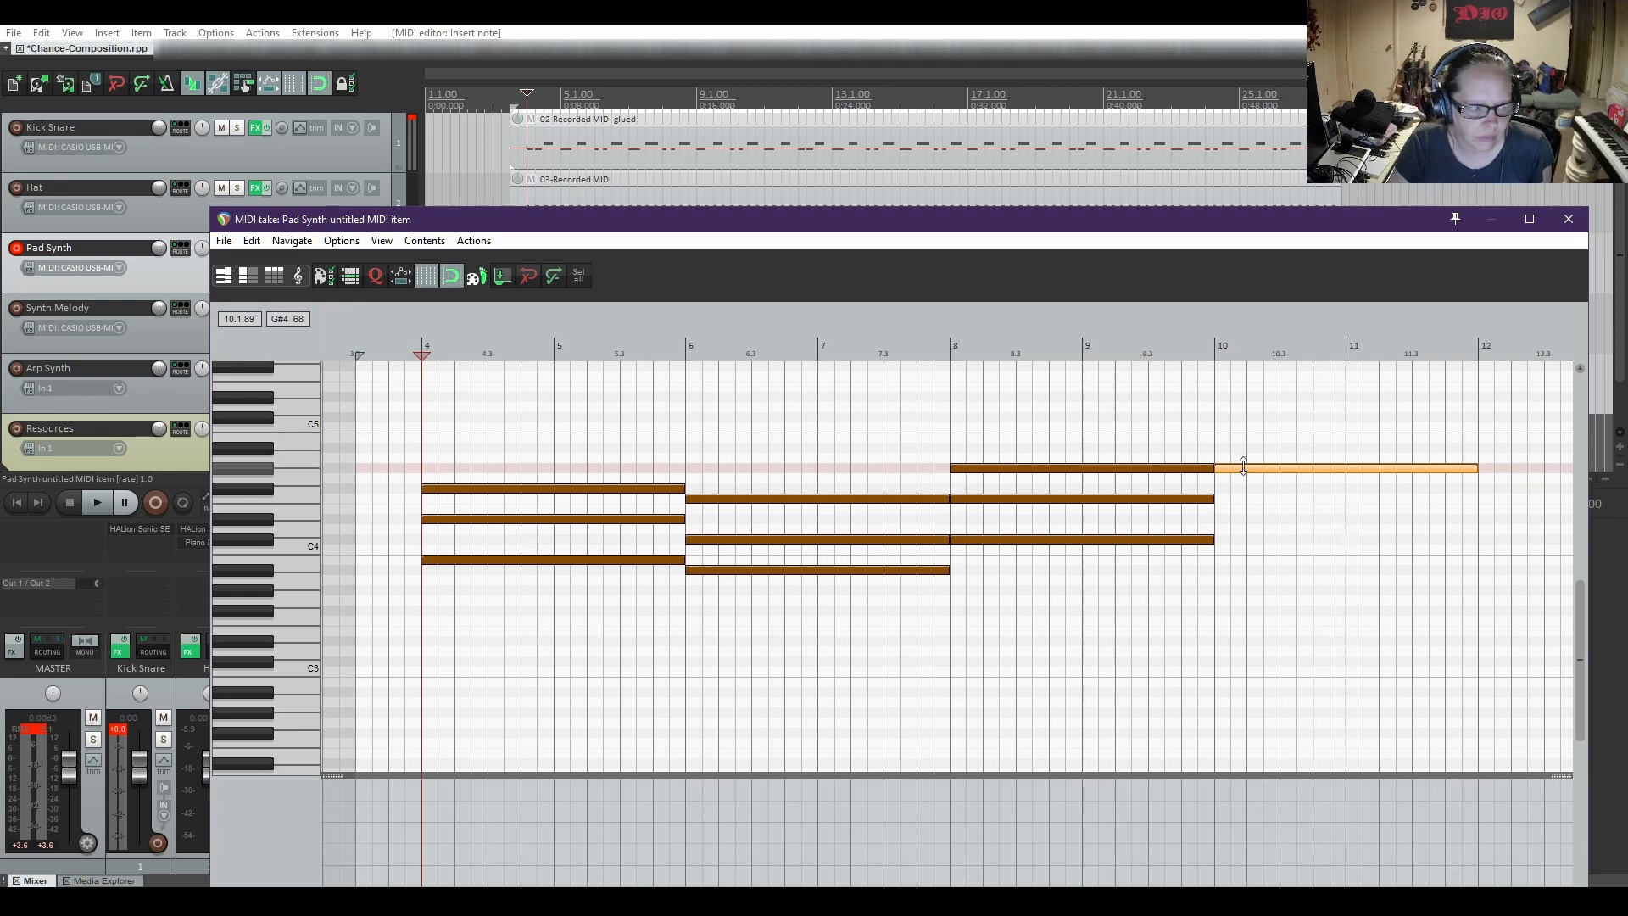
left_click_drag(1249, 472, 1253, 495)
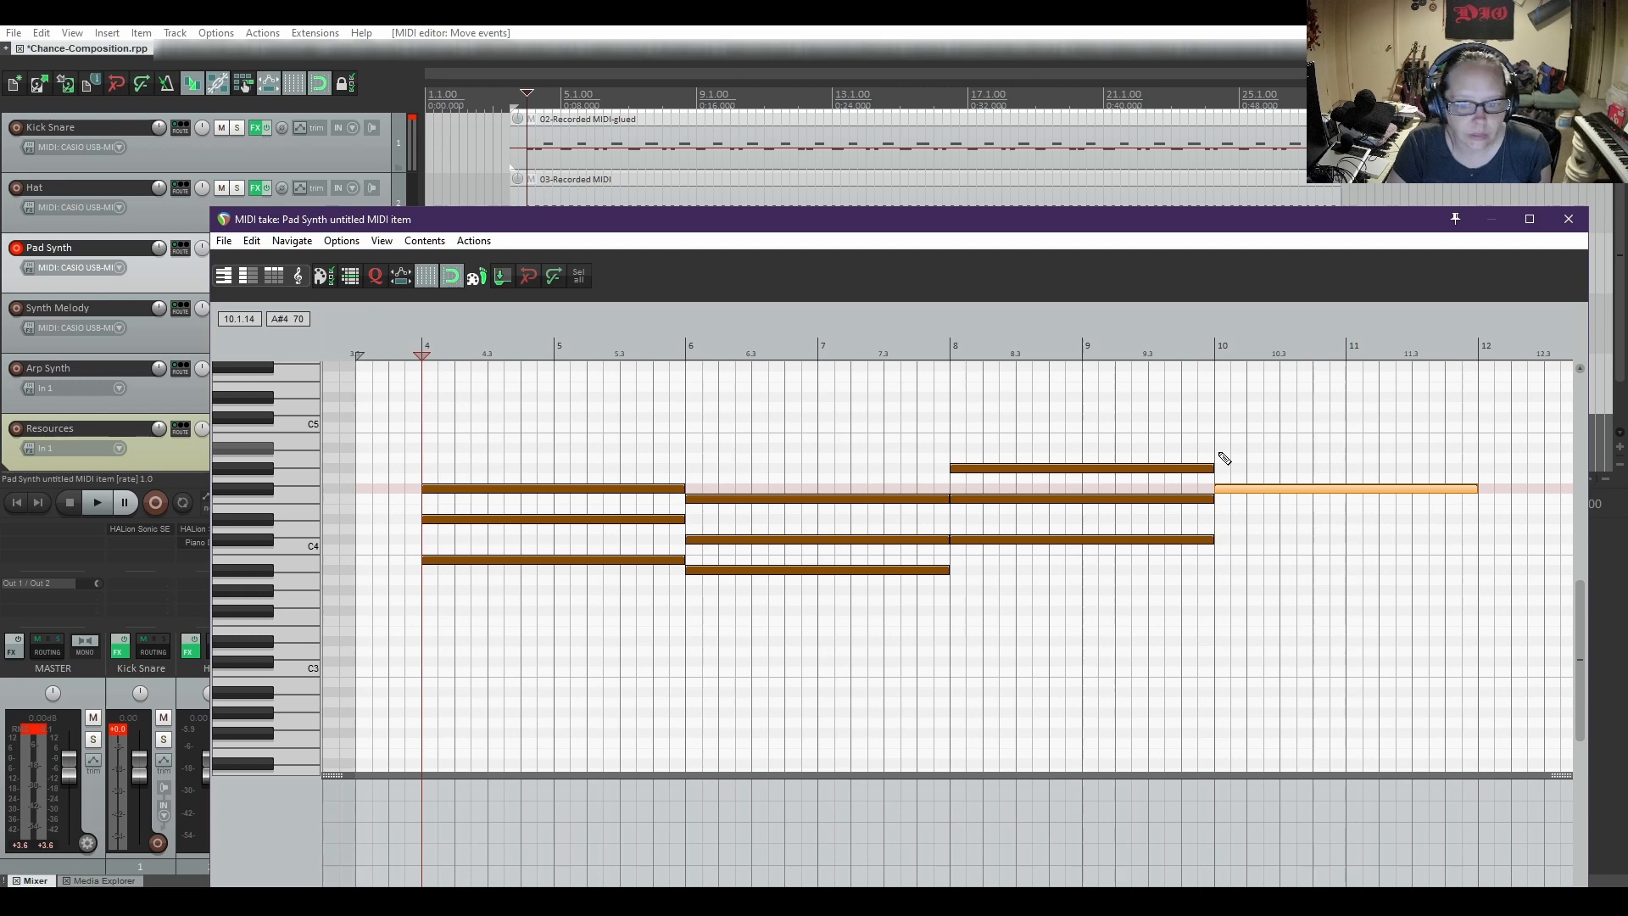
left_click_drag(1220, 456, 1475, 452)
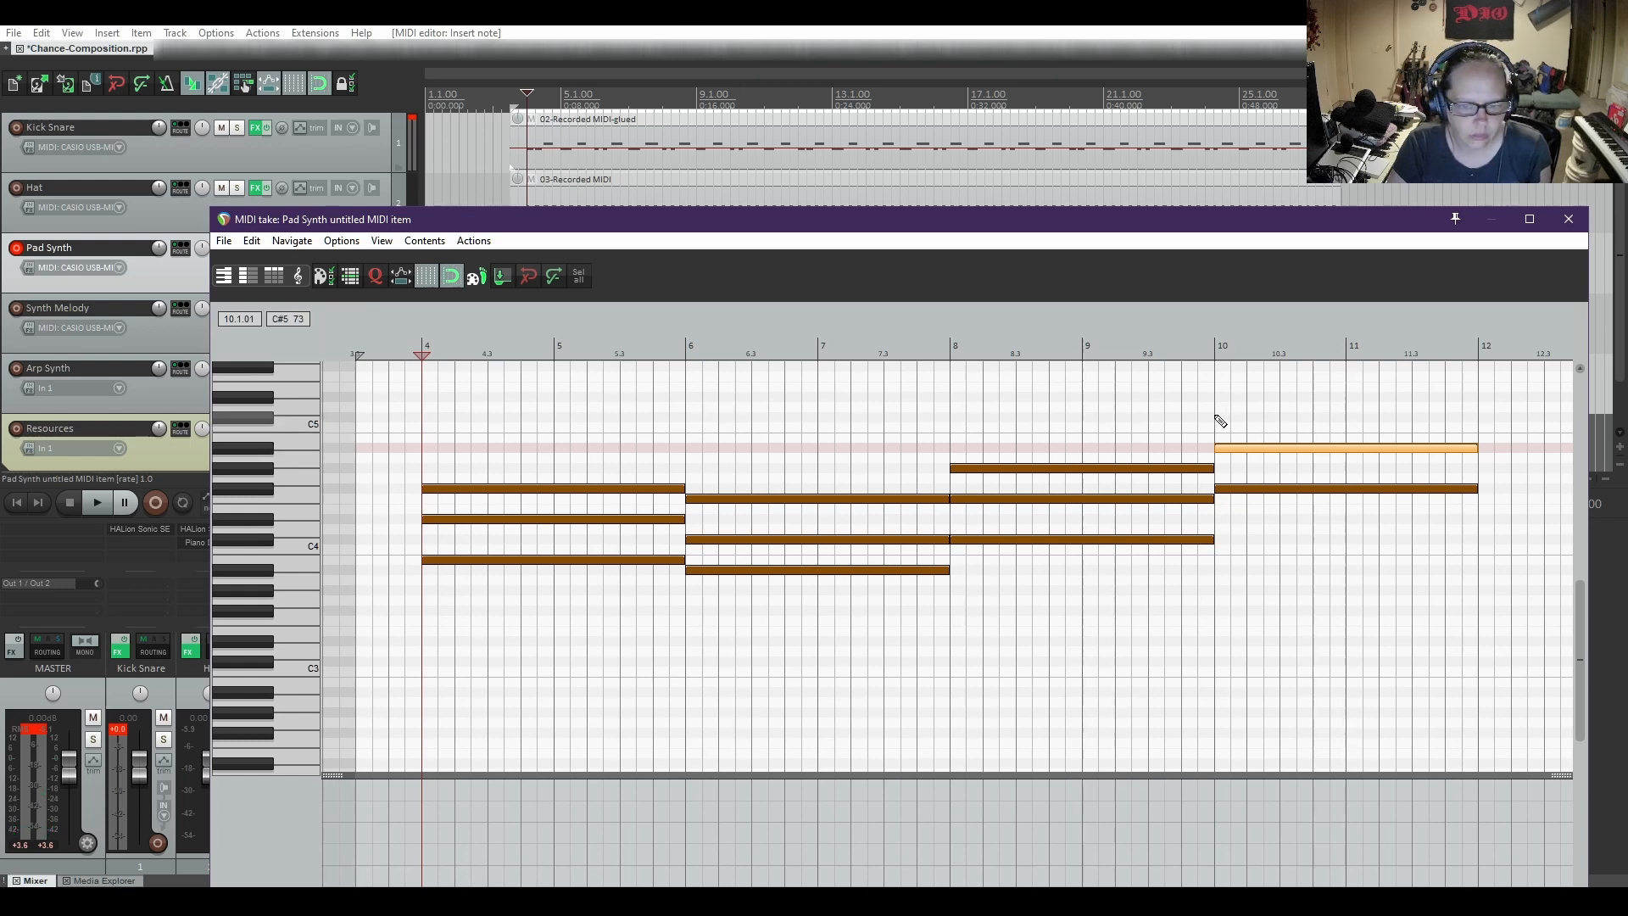
left_click_drag(1219, 419, 1476, 426)
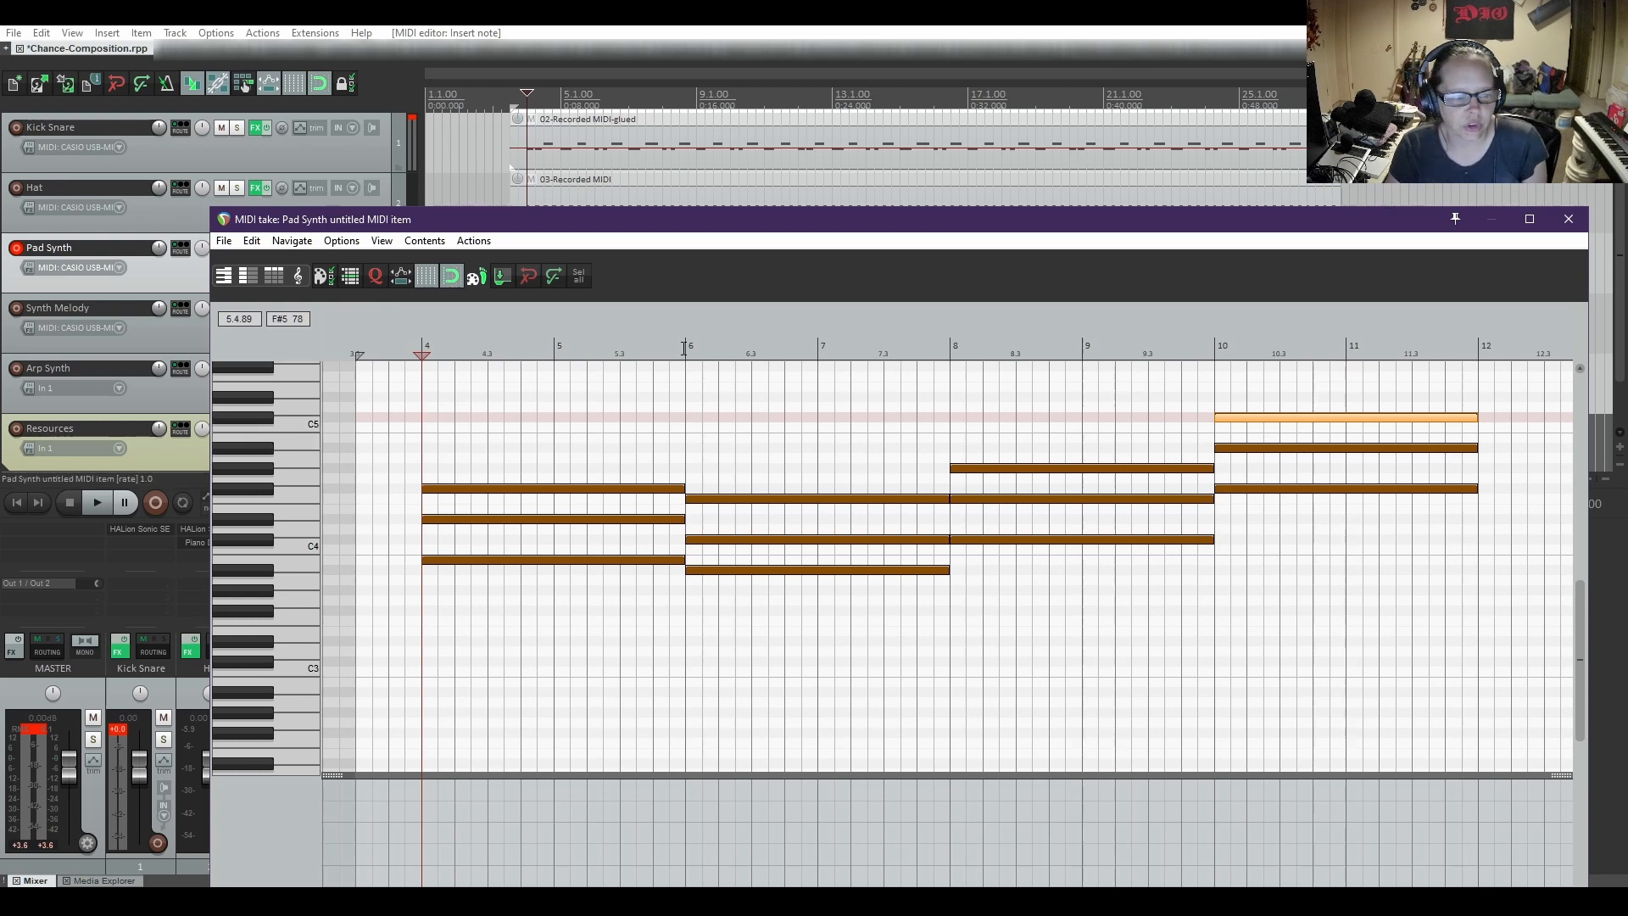
key("space")
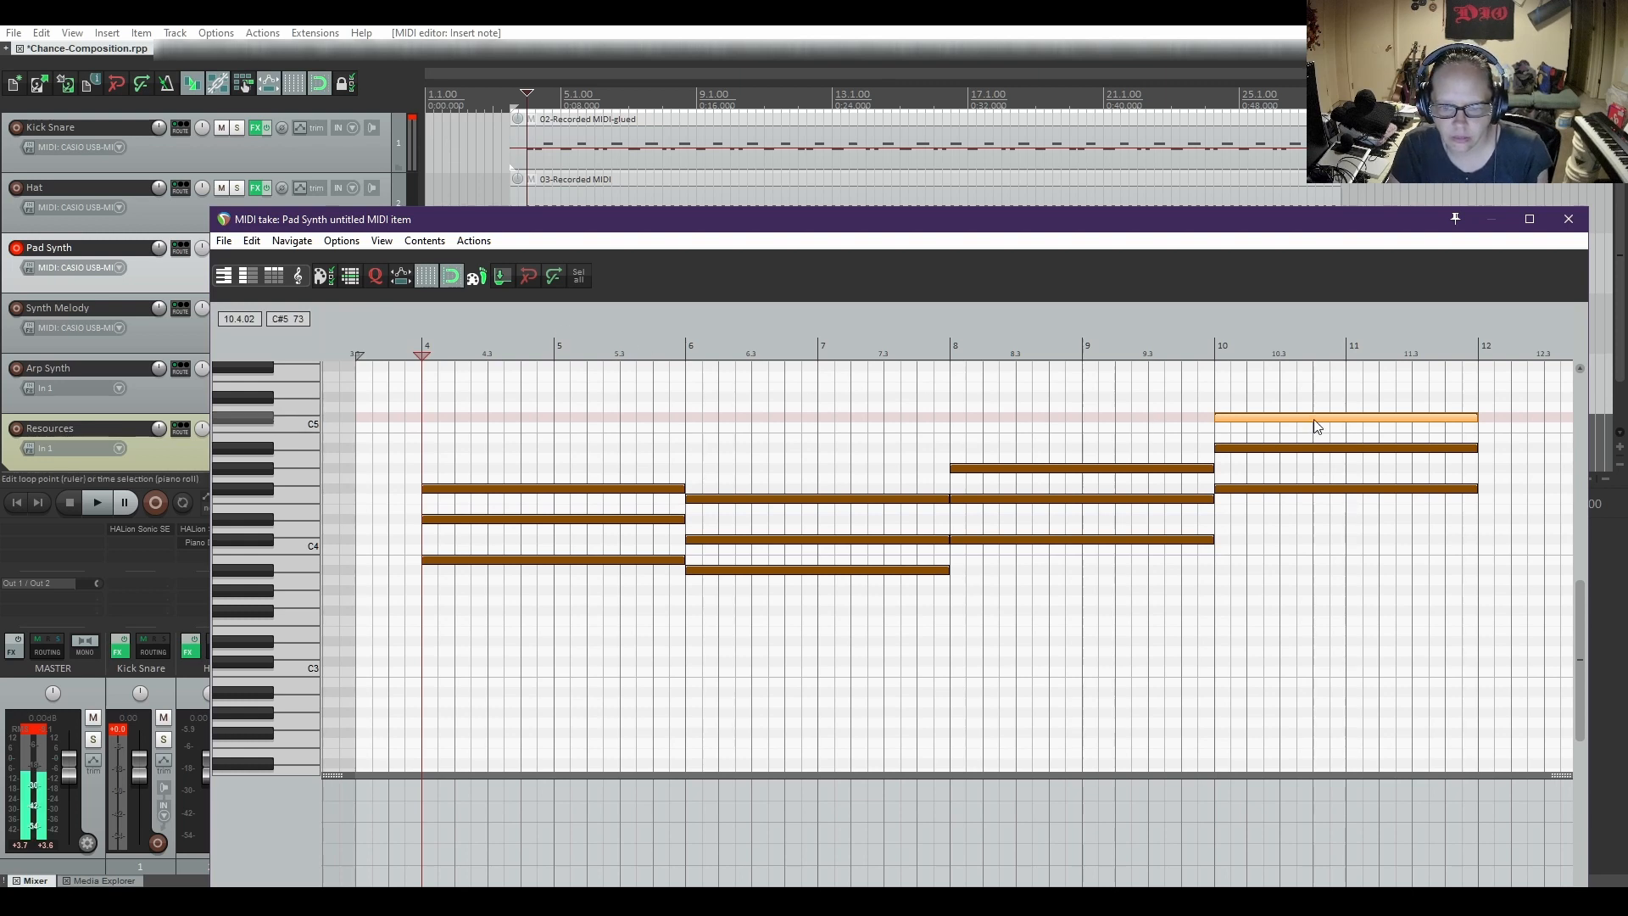
Try the fourth chord's C#5 note an octave lower at C#4, playing from just before bar 8, and move it back to C#5
left_click_drag(1314, 419, 1312, 511)
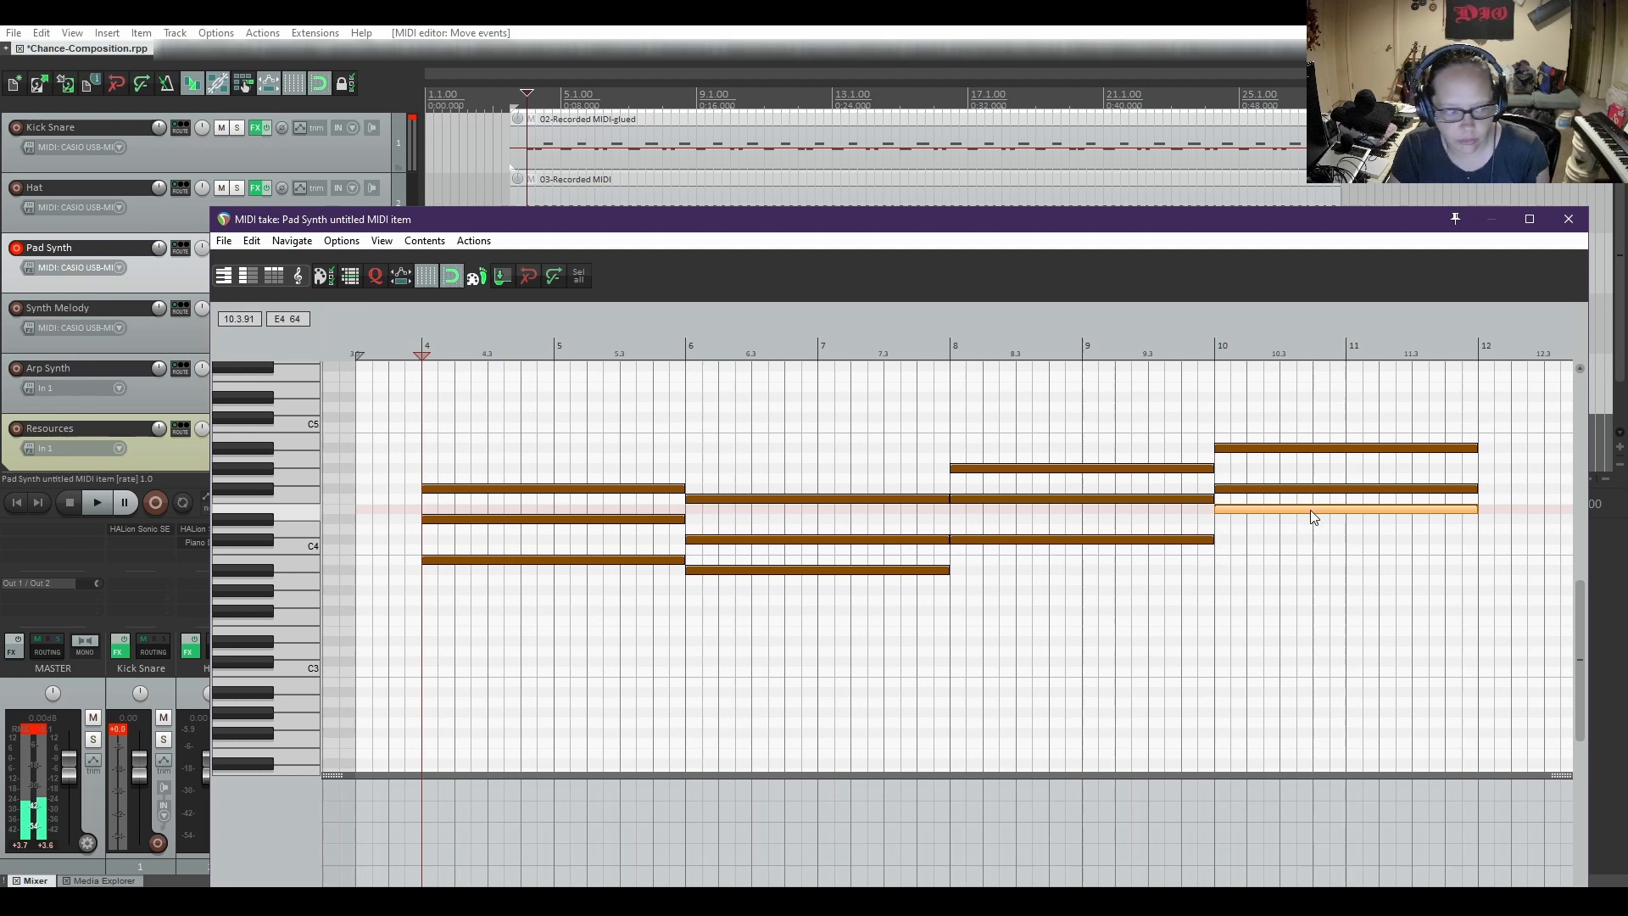
left_click_drag(1309, 510, 1309, 536)
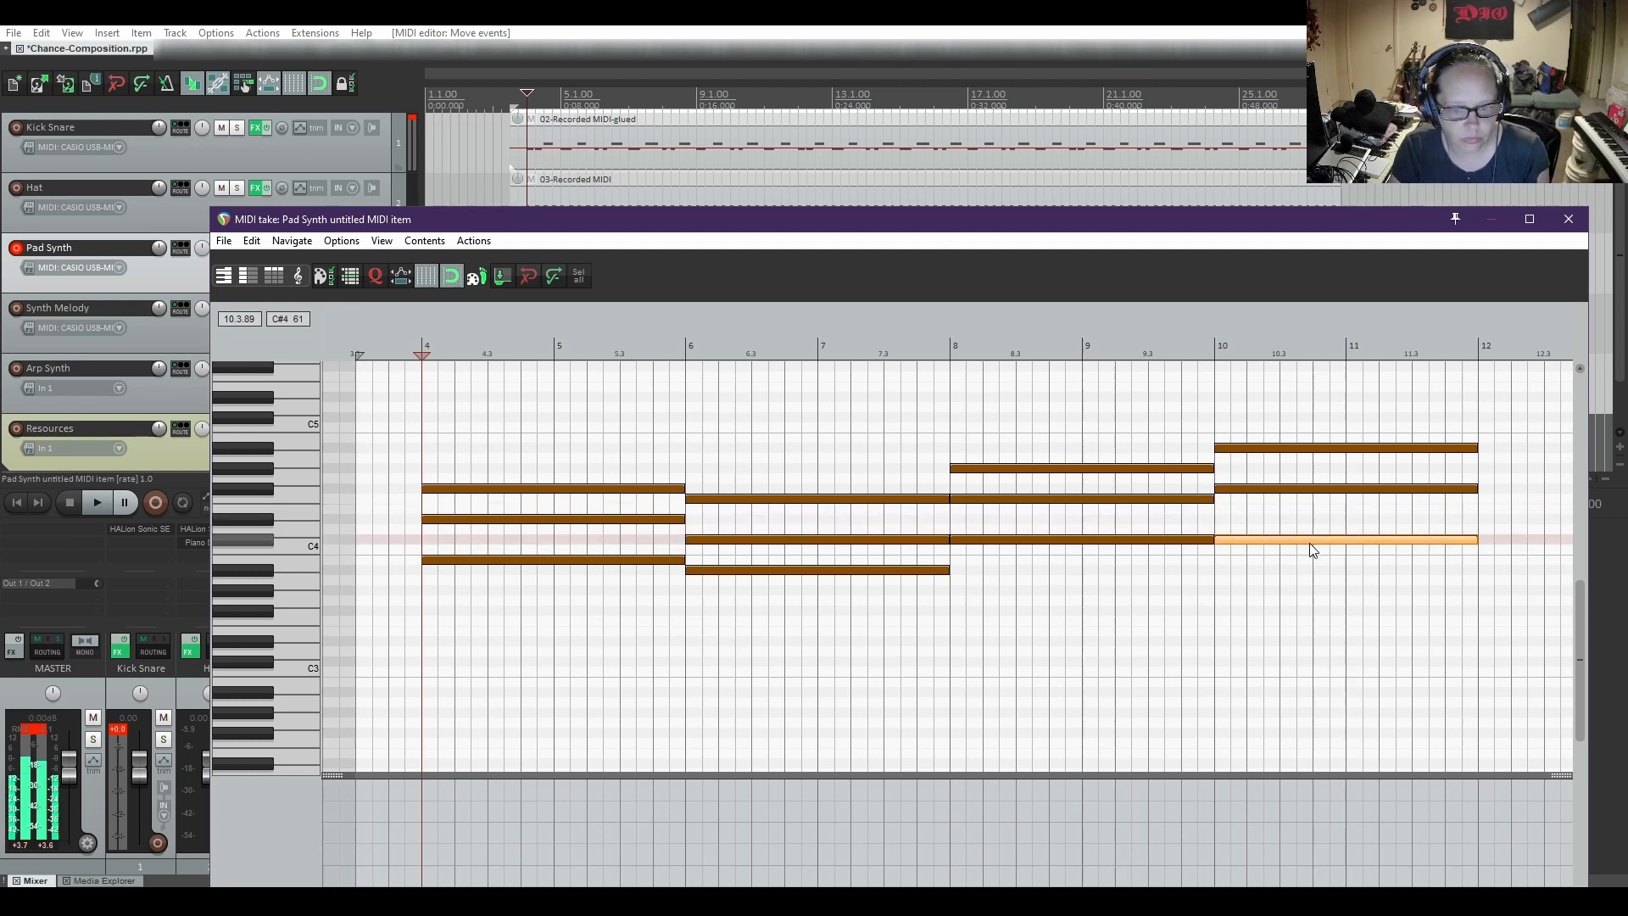
left_click(932, 339)
key("space")
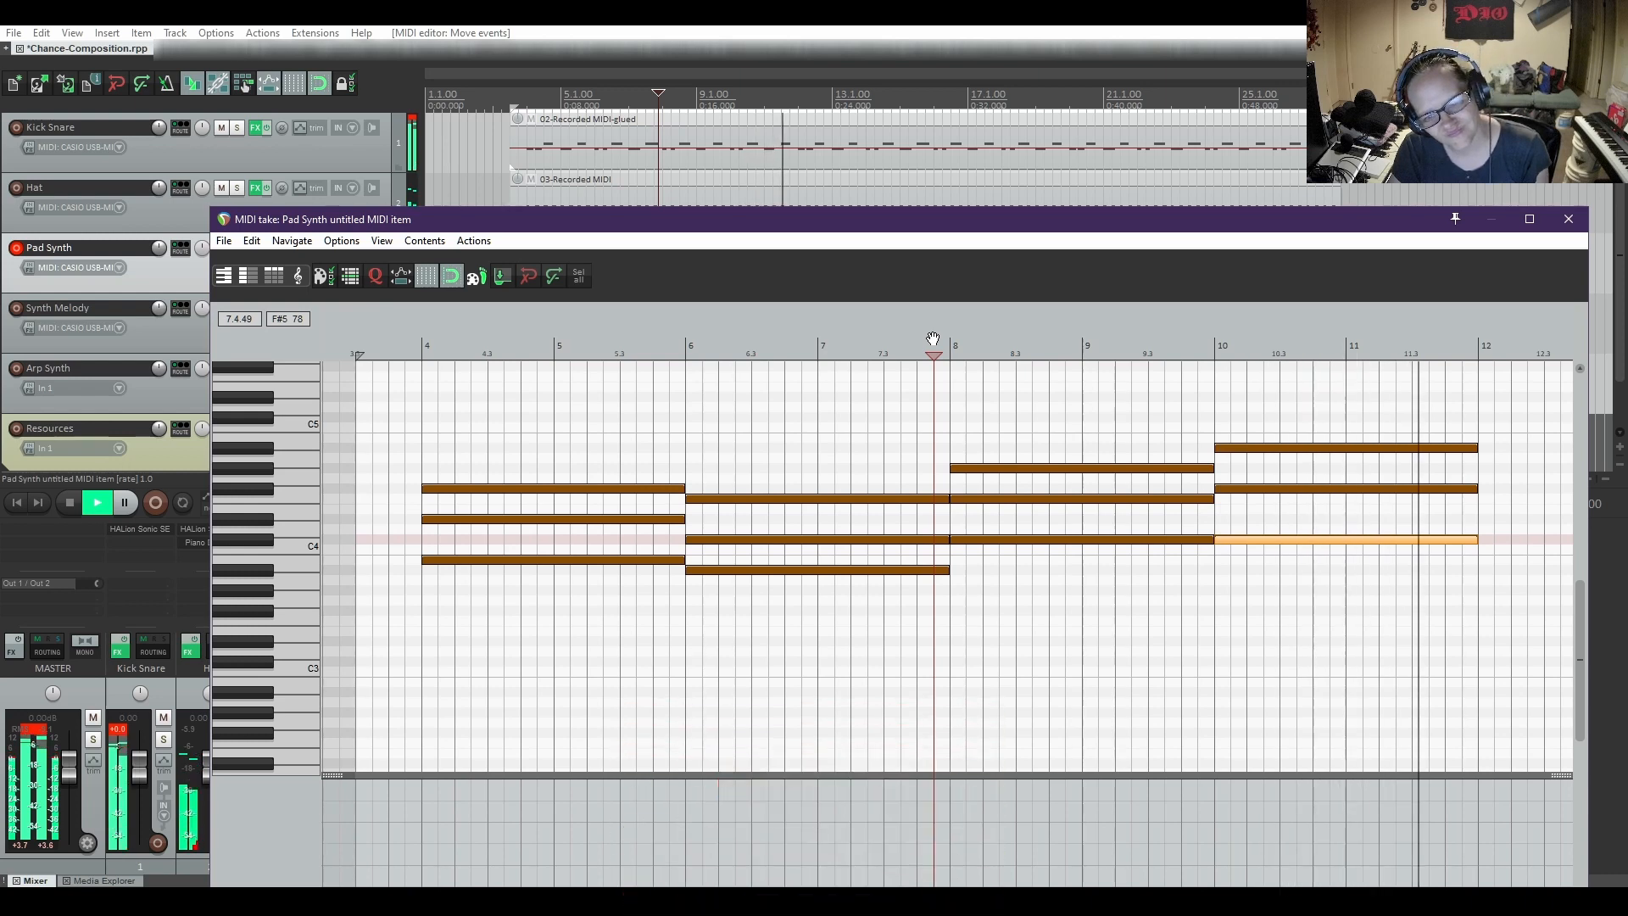
key("space")
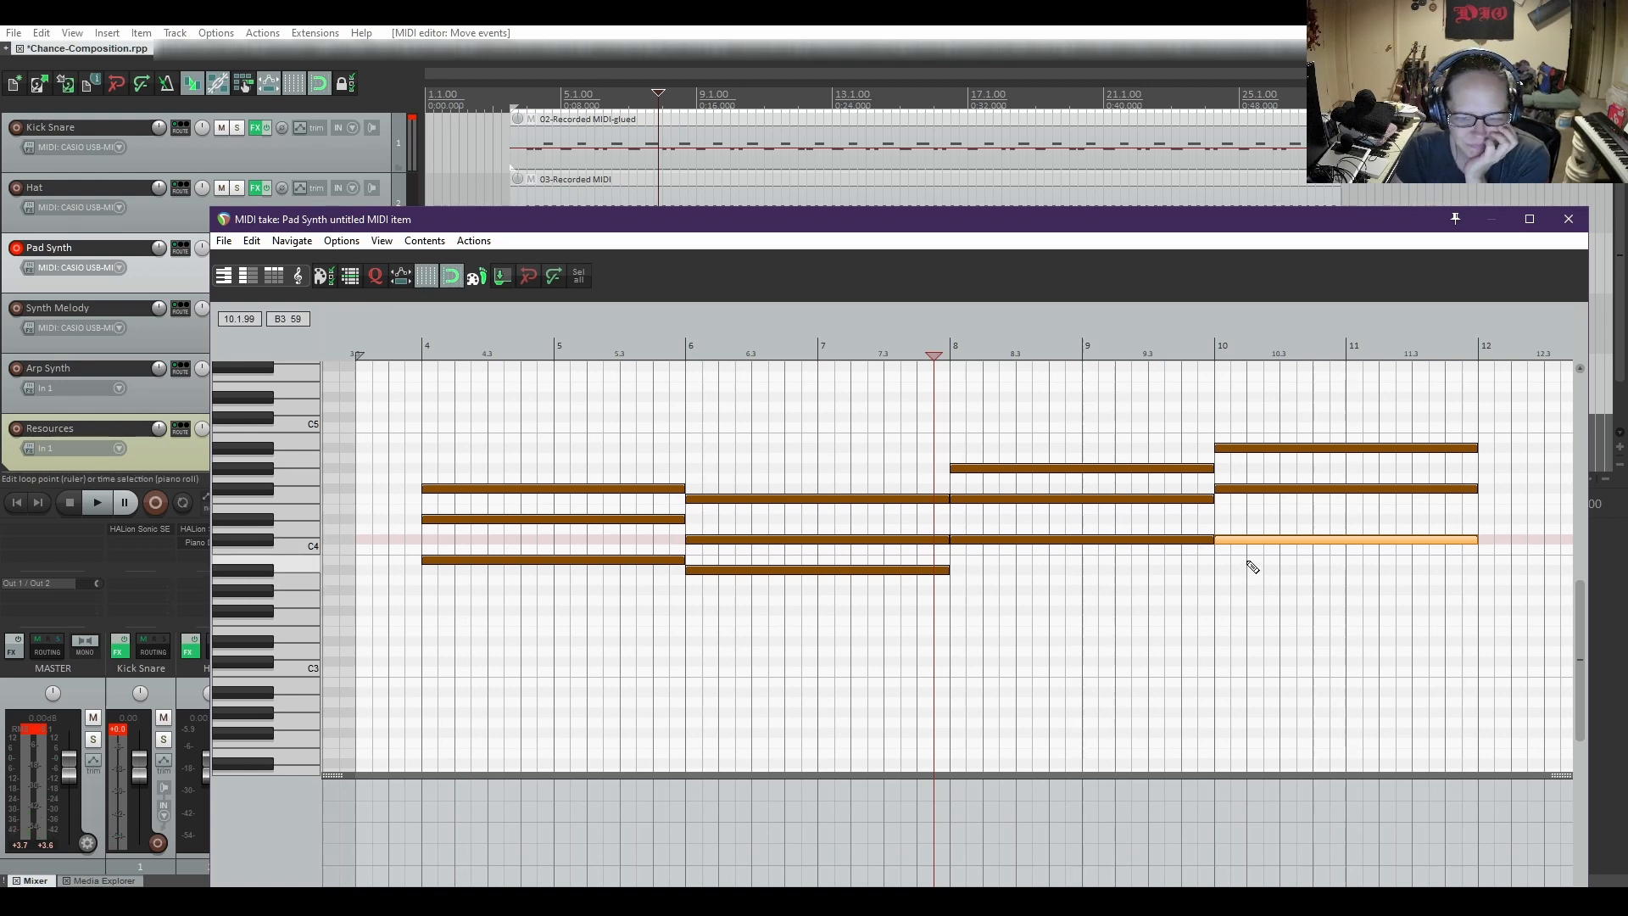
left_click_drag(1243, 542, 1241, 421)
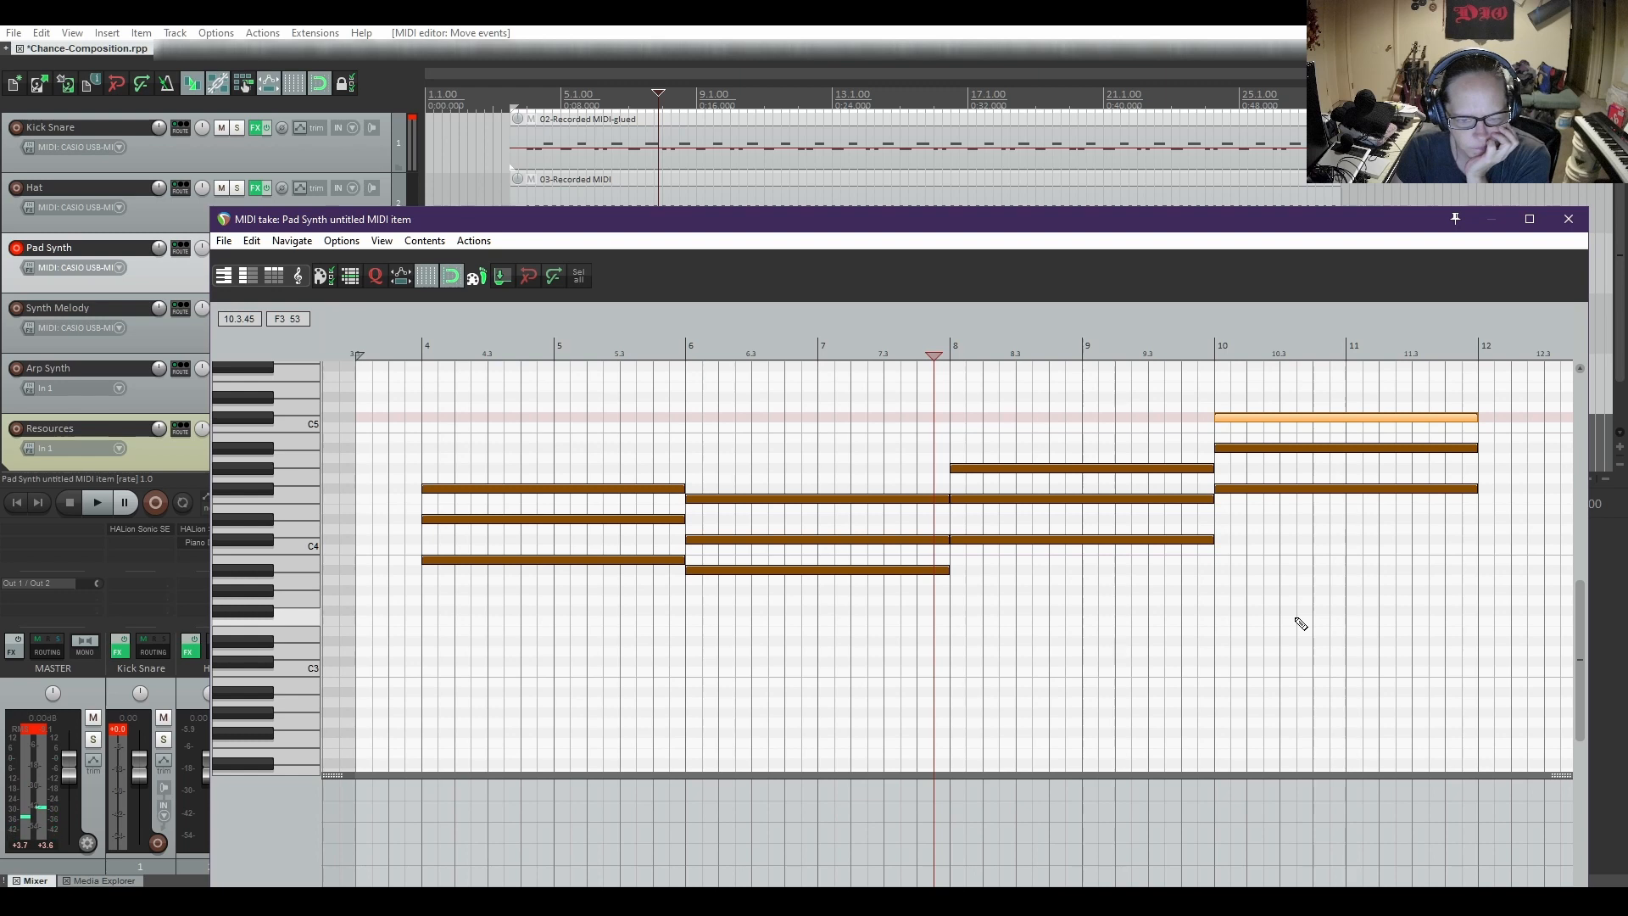
Transpose the whole fourth chord down three semitones to D#4, G4 and A#4, and play it from just before bar 8
left_click_drag(1268, 383, 1306, 555)
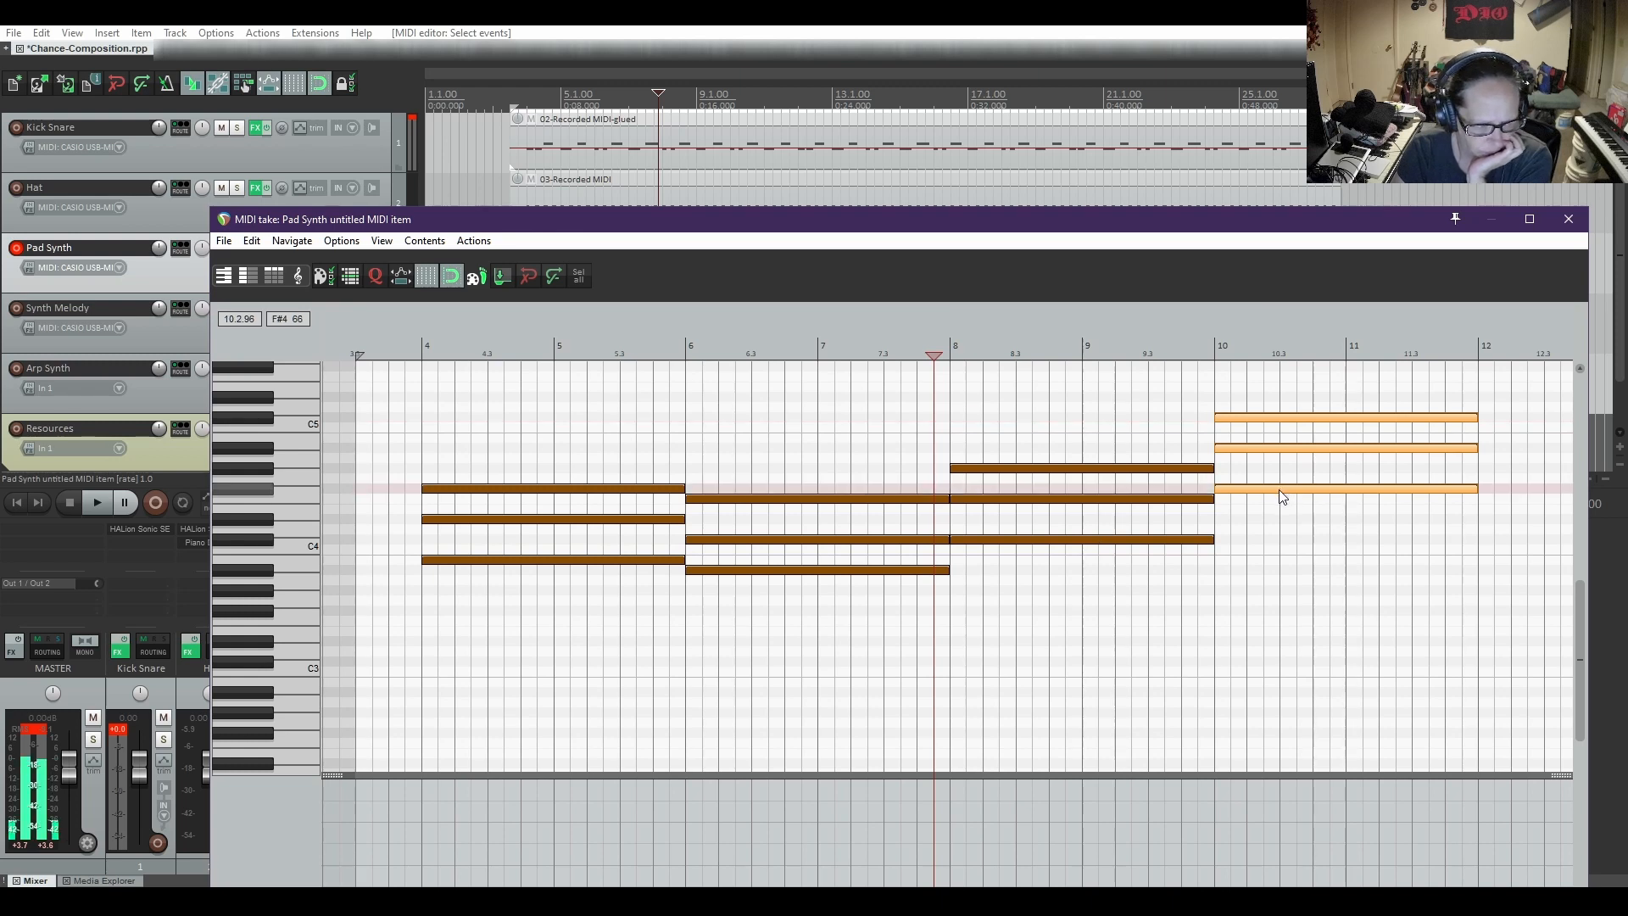
left_click_drag(1279, 488, 1278, 498)
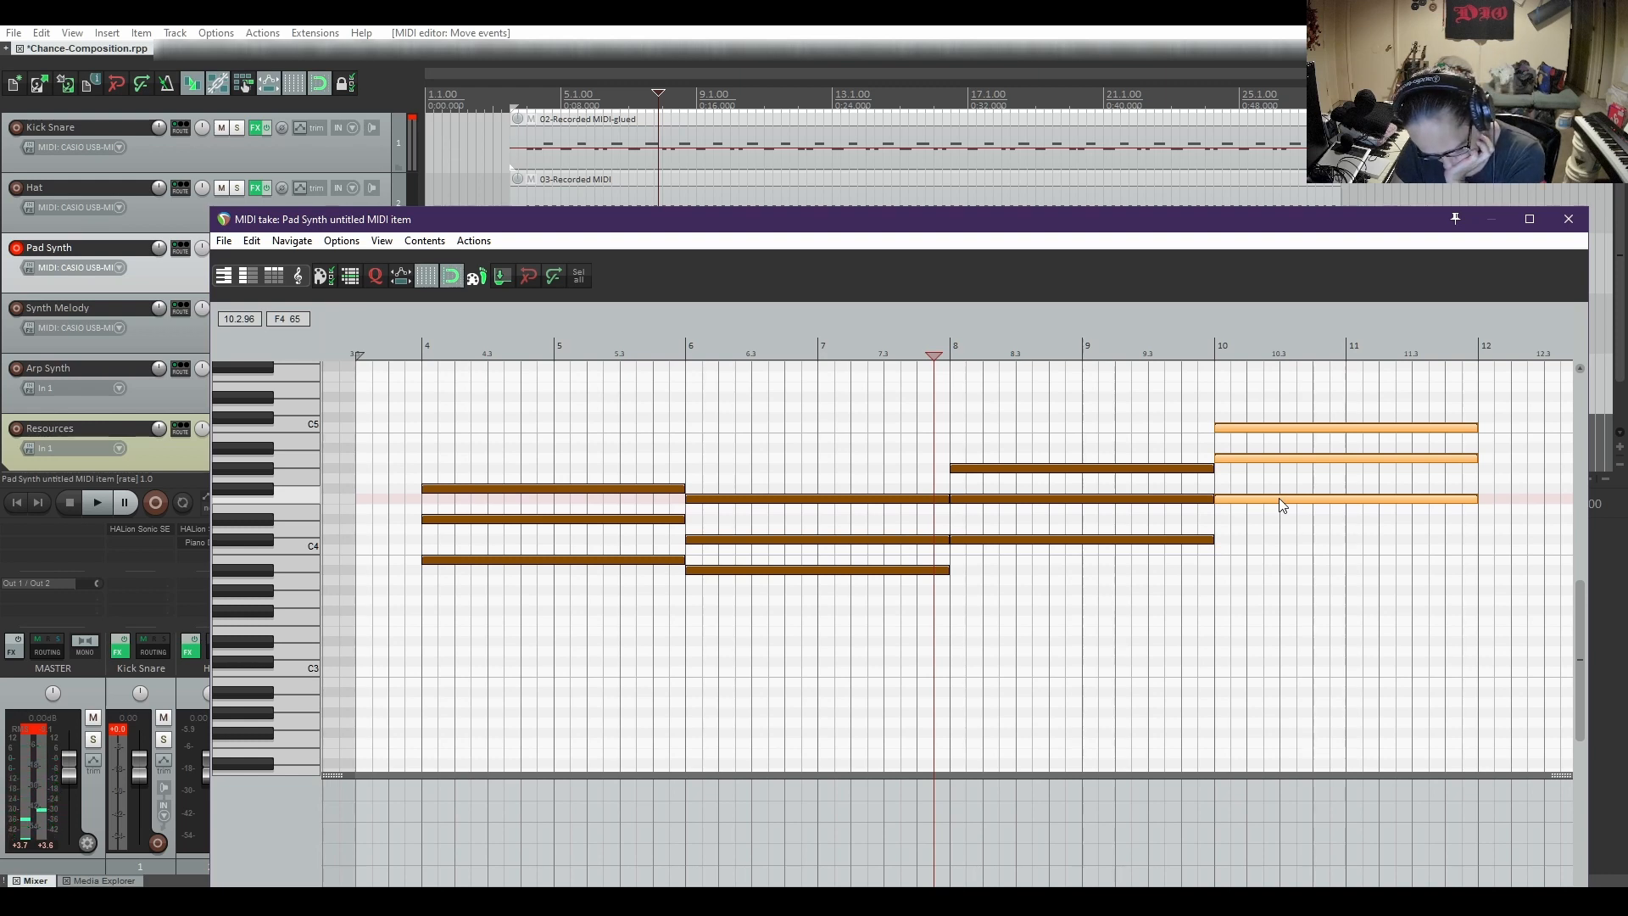
left_click_drag(1278, 498, 1280, 521)
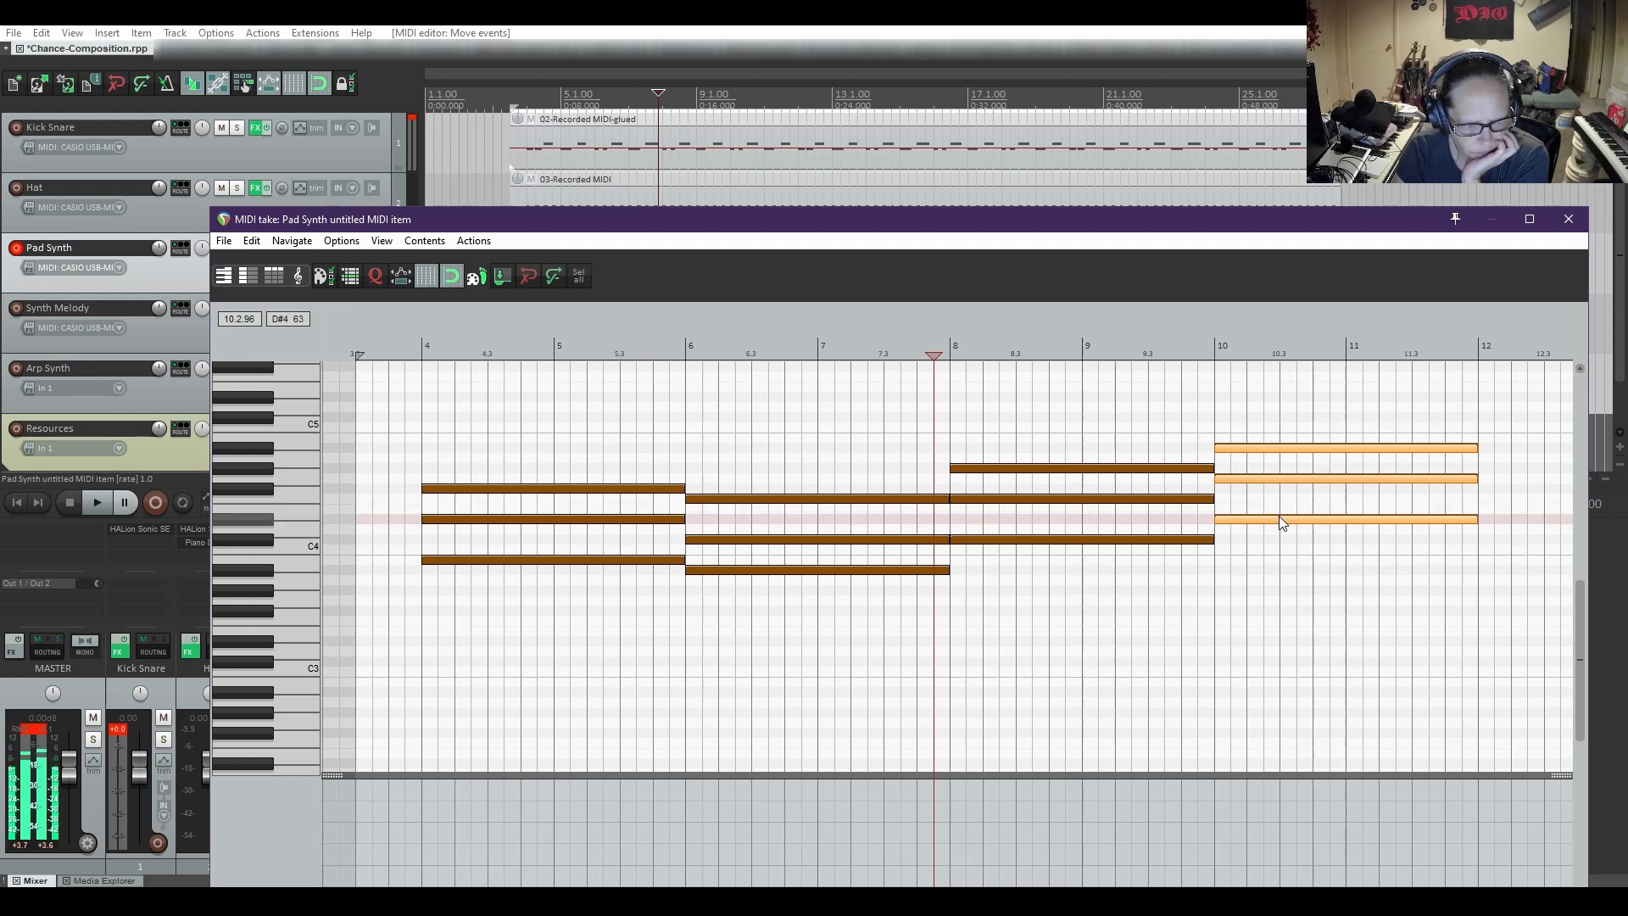
key("space")
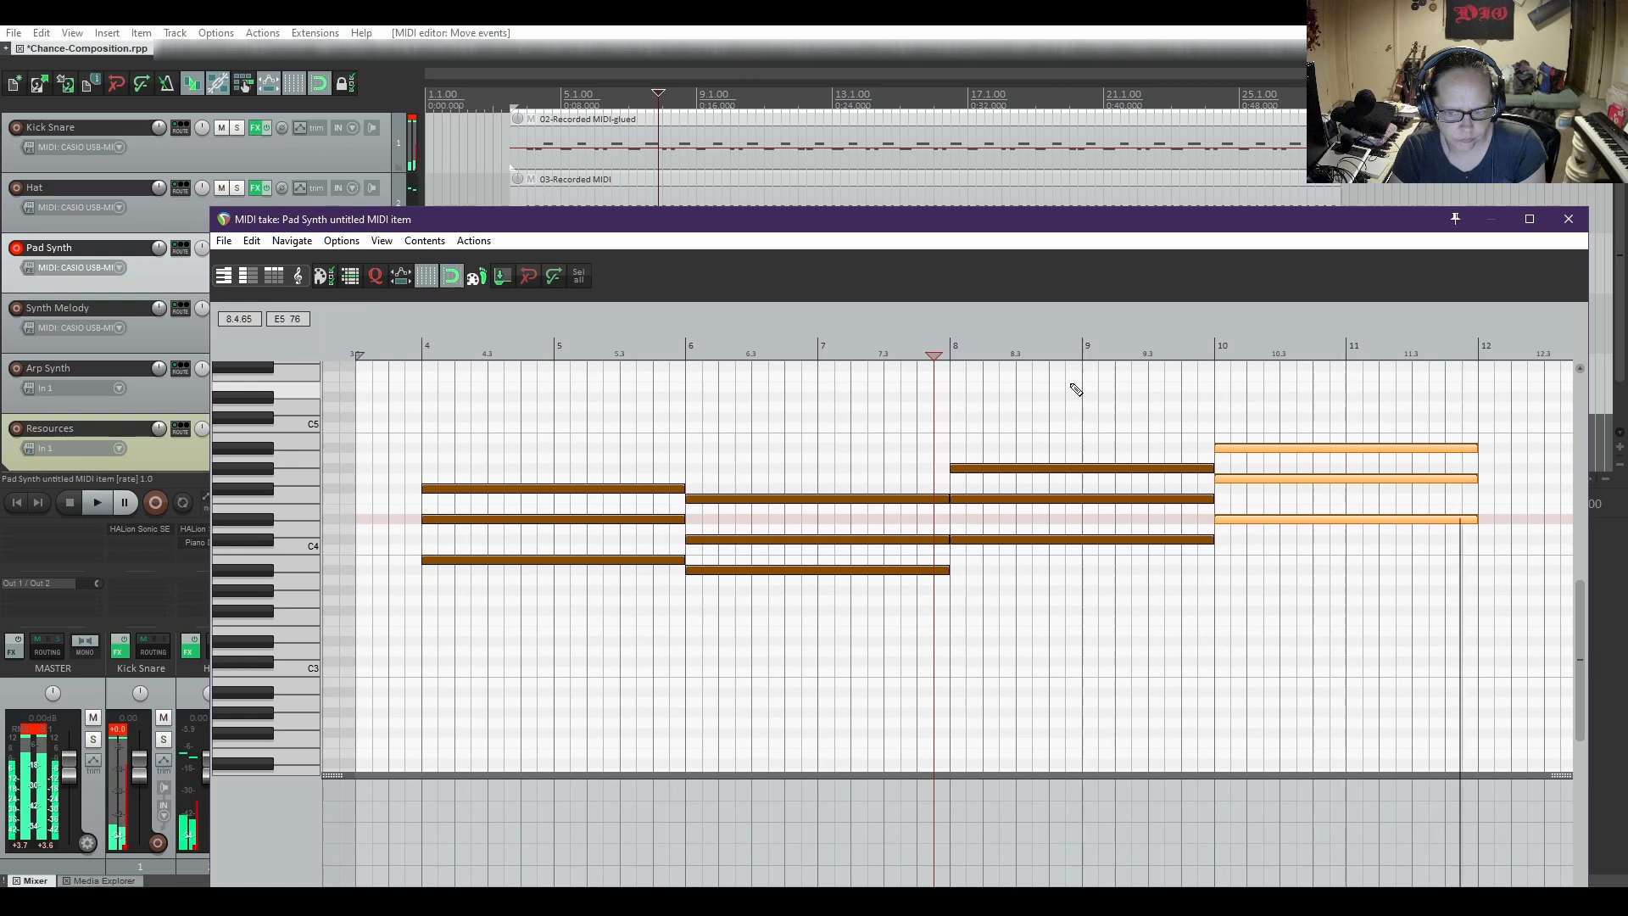
key("space")
Uncover the arrangement behind the MIDI editor and set a time selection from bar 4 to bar 12
left_click_drag(1058, 222, 1079, 467)
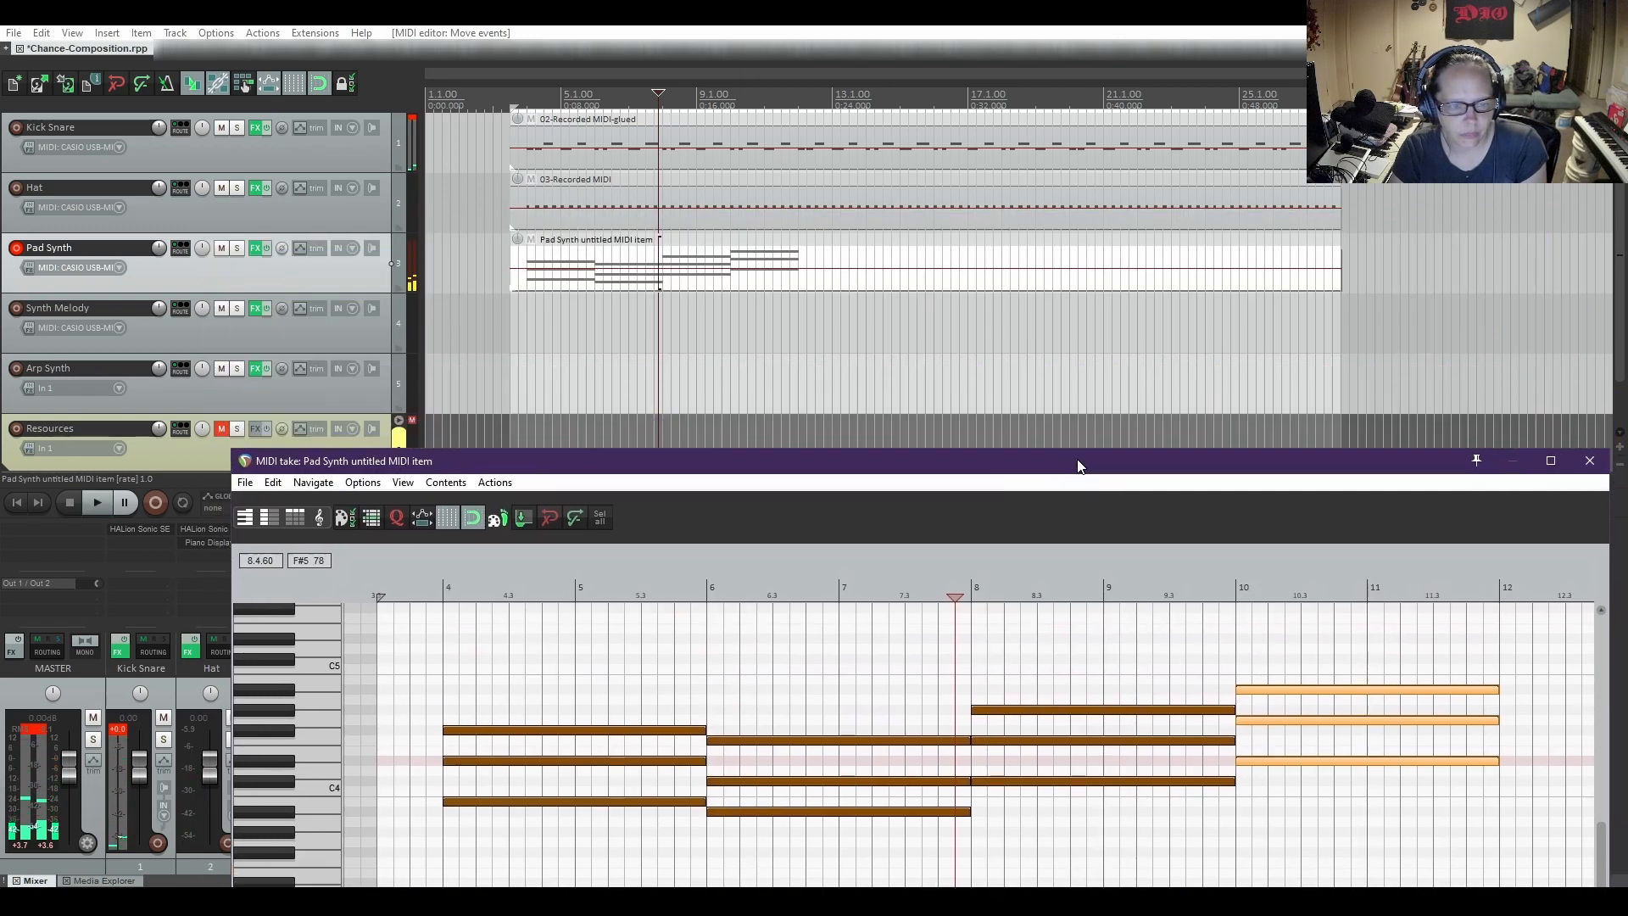
left_click_drag(1340, 337, 798, 344)
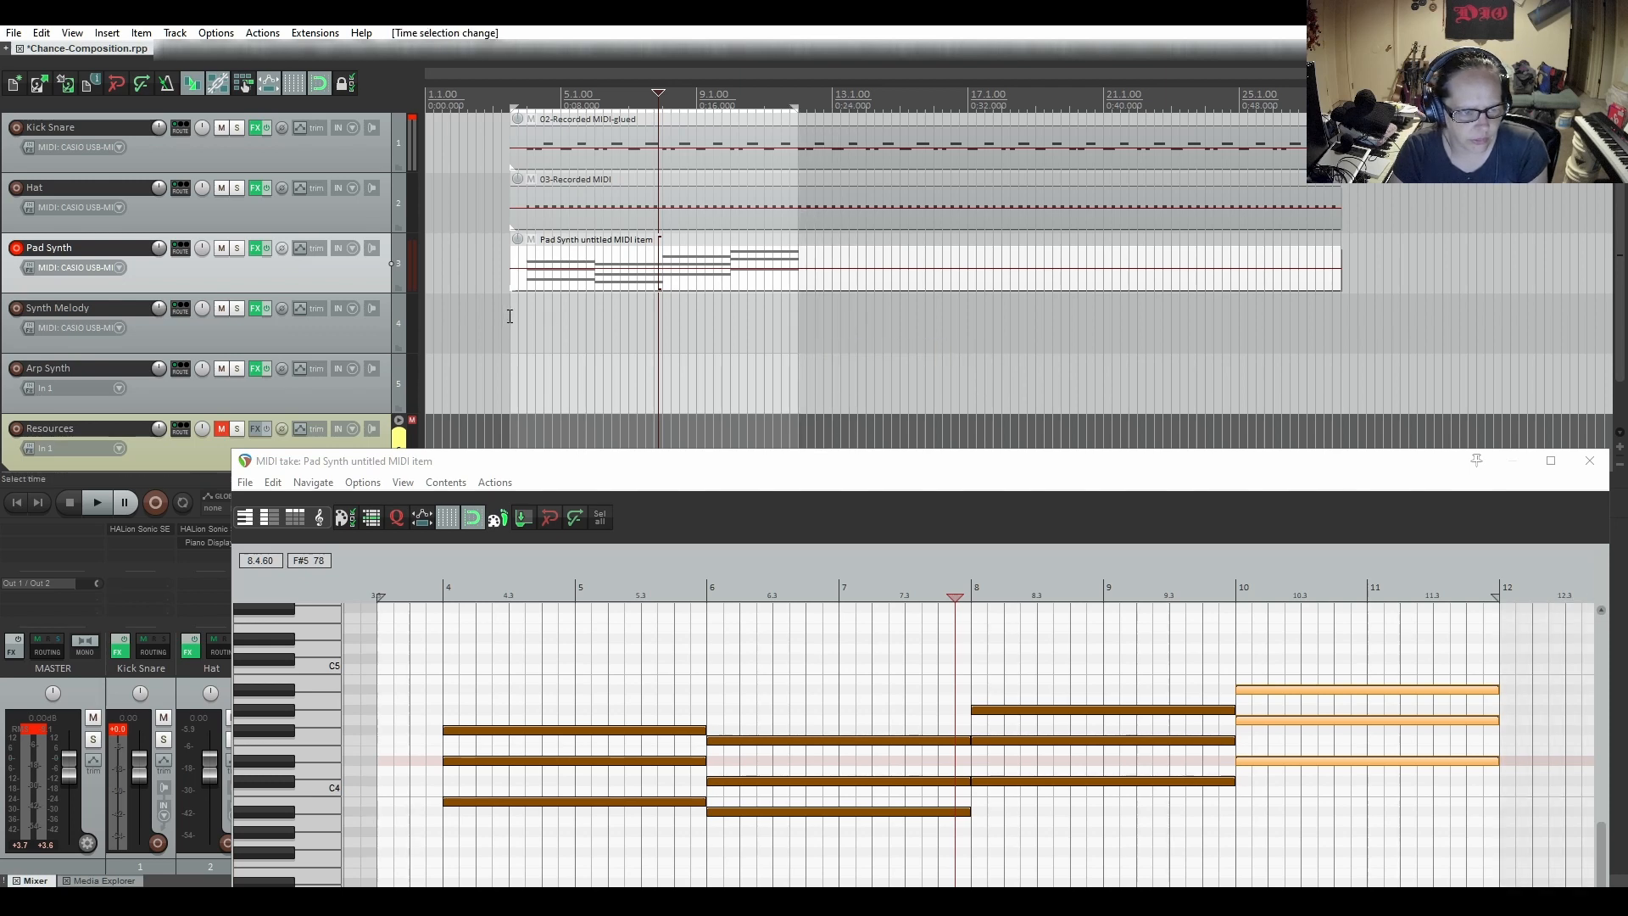
left_click_drag(509, 315, 529, 317)
Enable repeat, place the edit cursor at bar 4, and start looped playback of the selected bars
left_click_drag(542, 459, 666, 378)
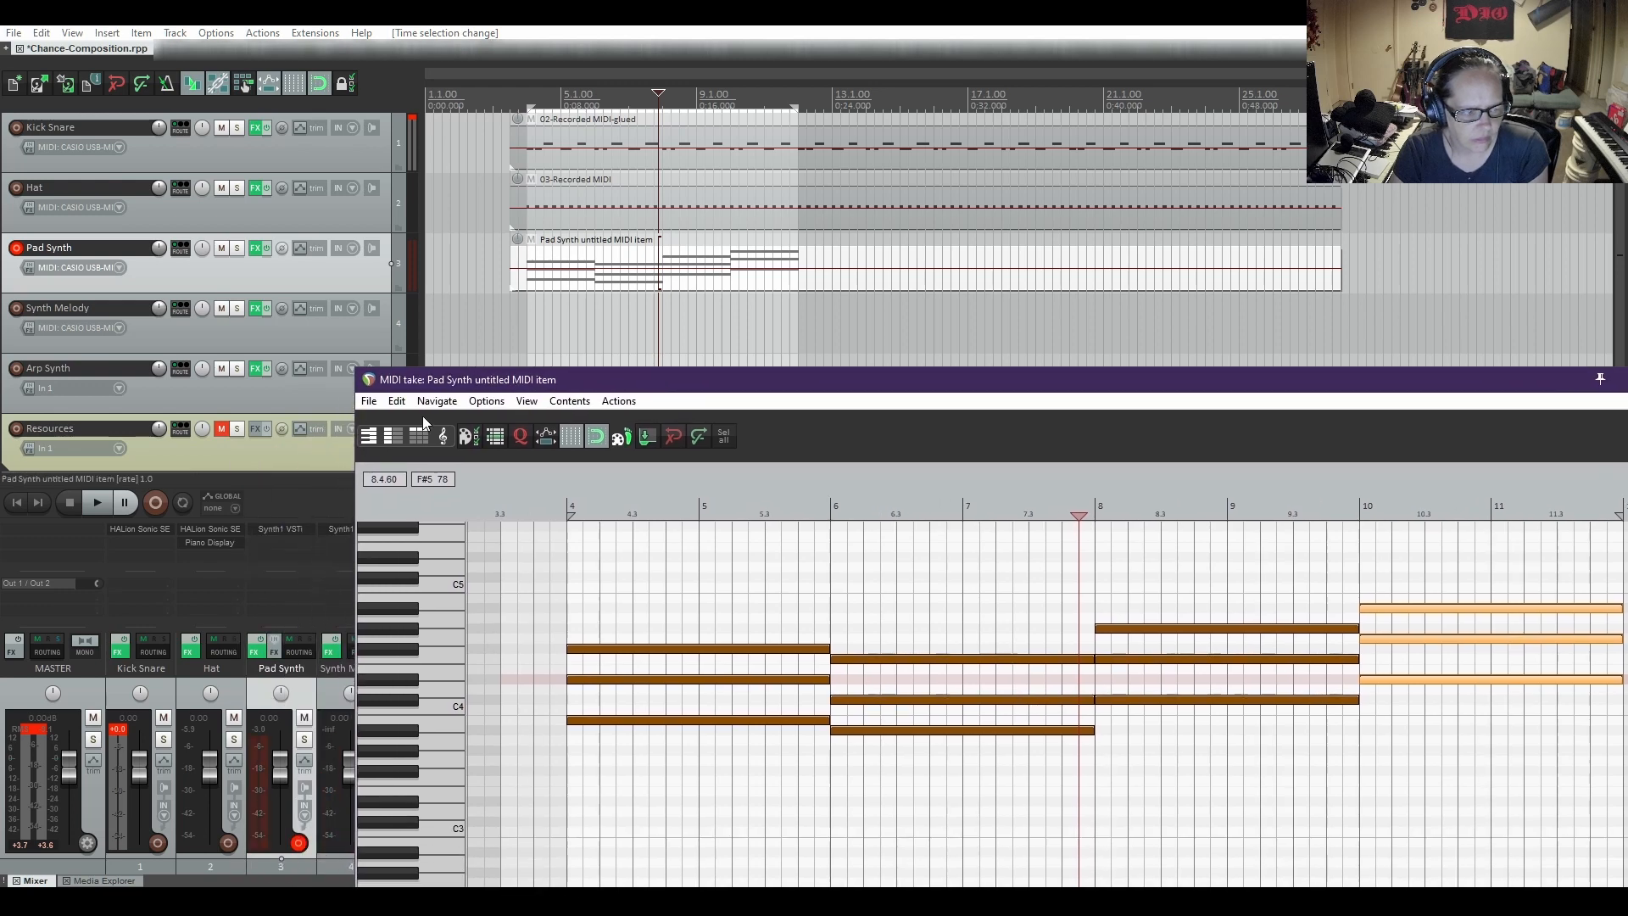
left_click(182, 504)
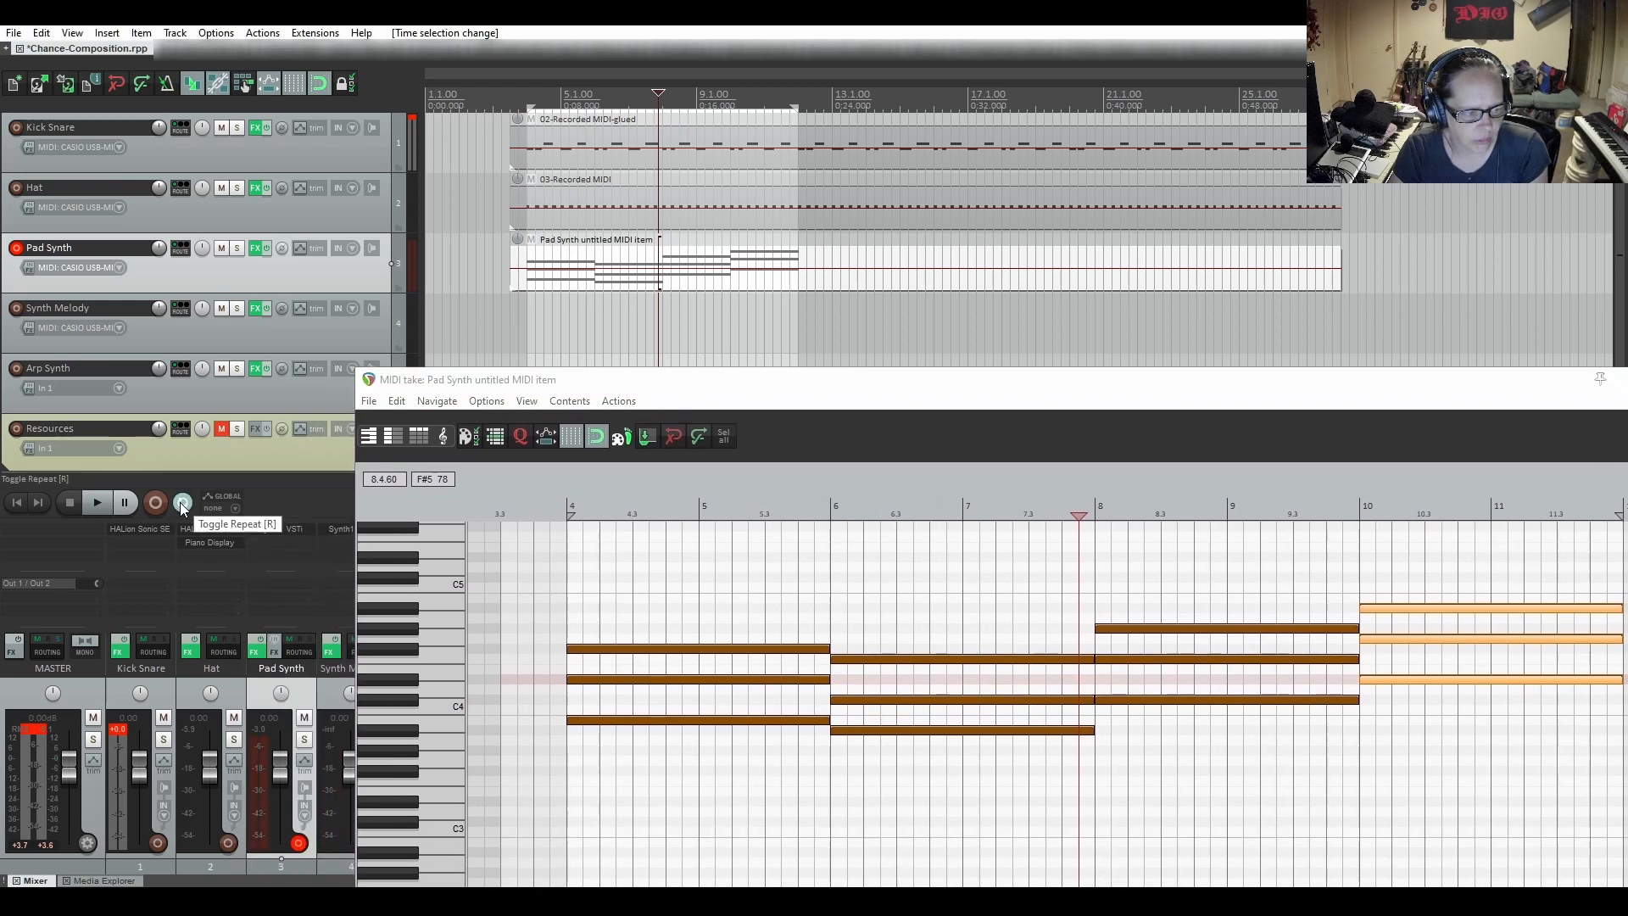
left_click(527, 296)
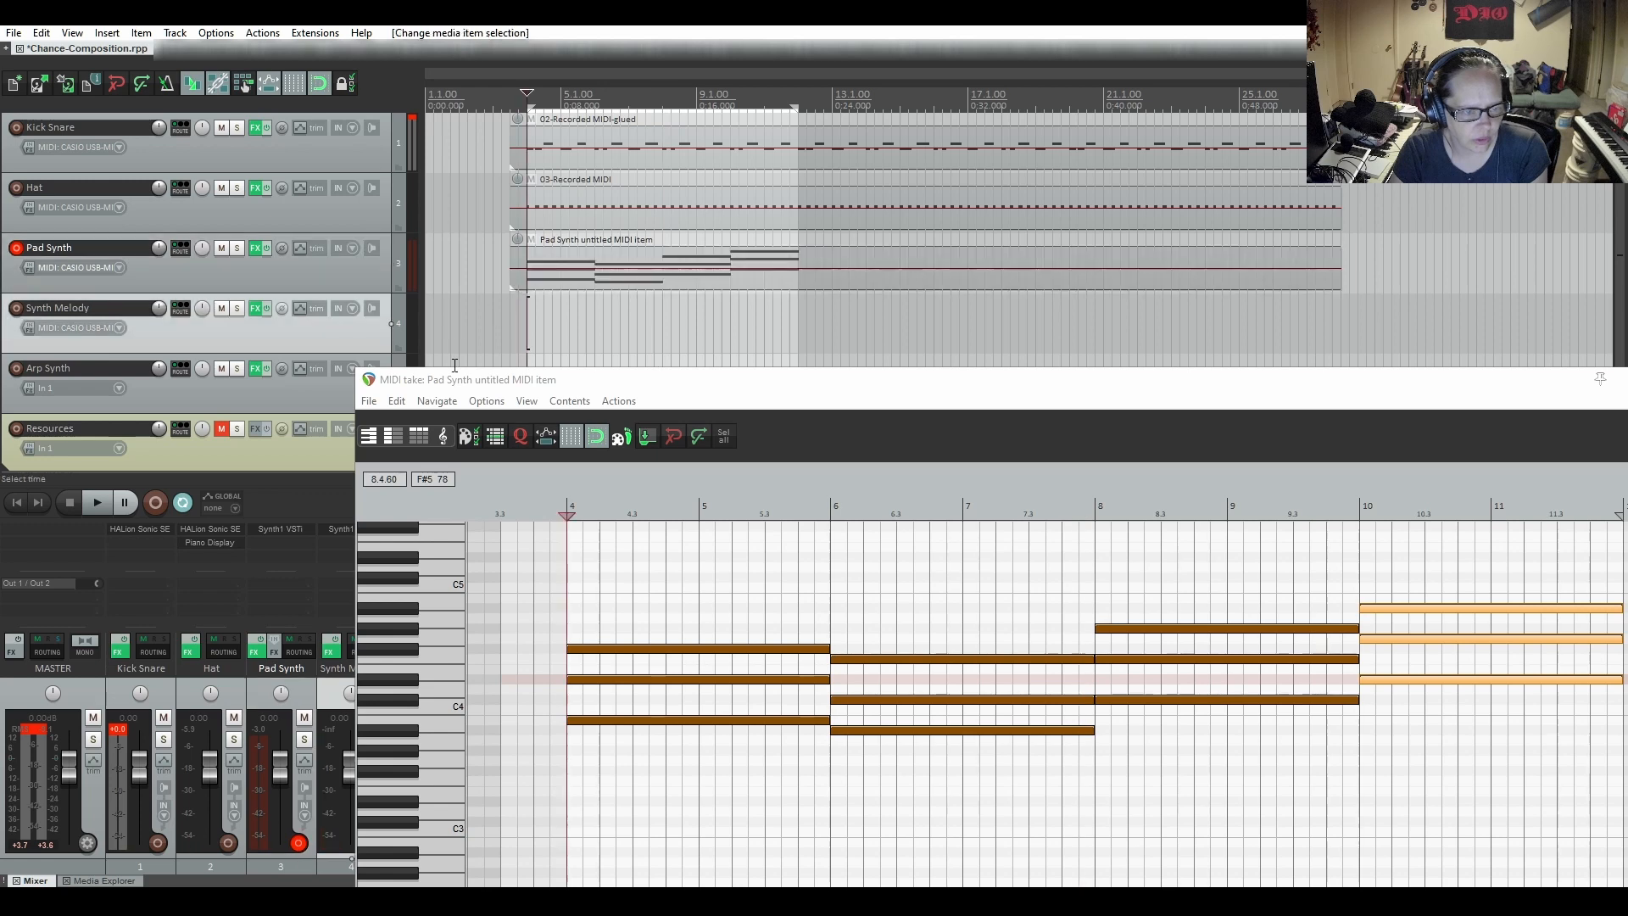
left_click(100, 503)
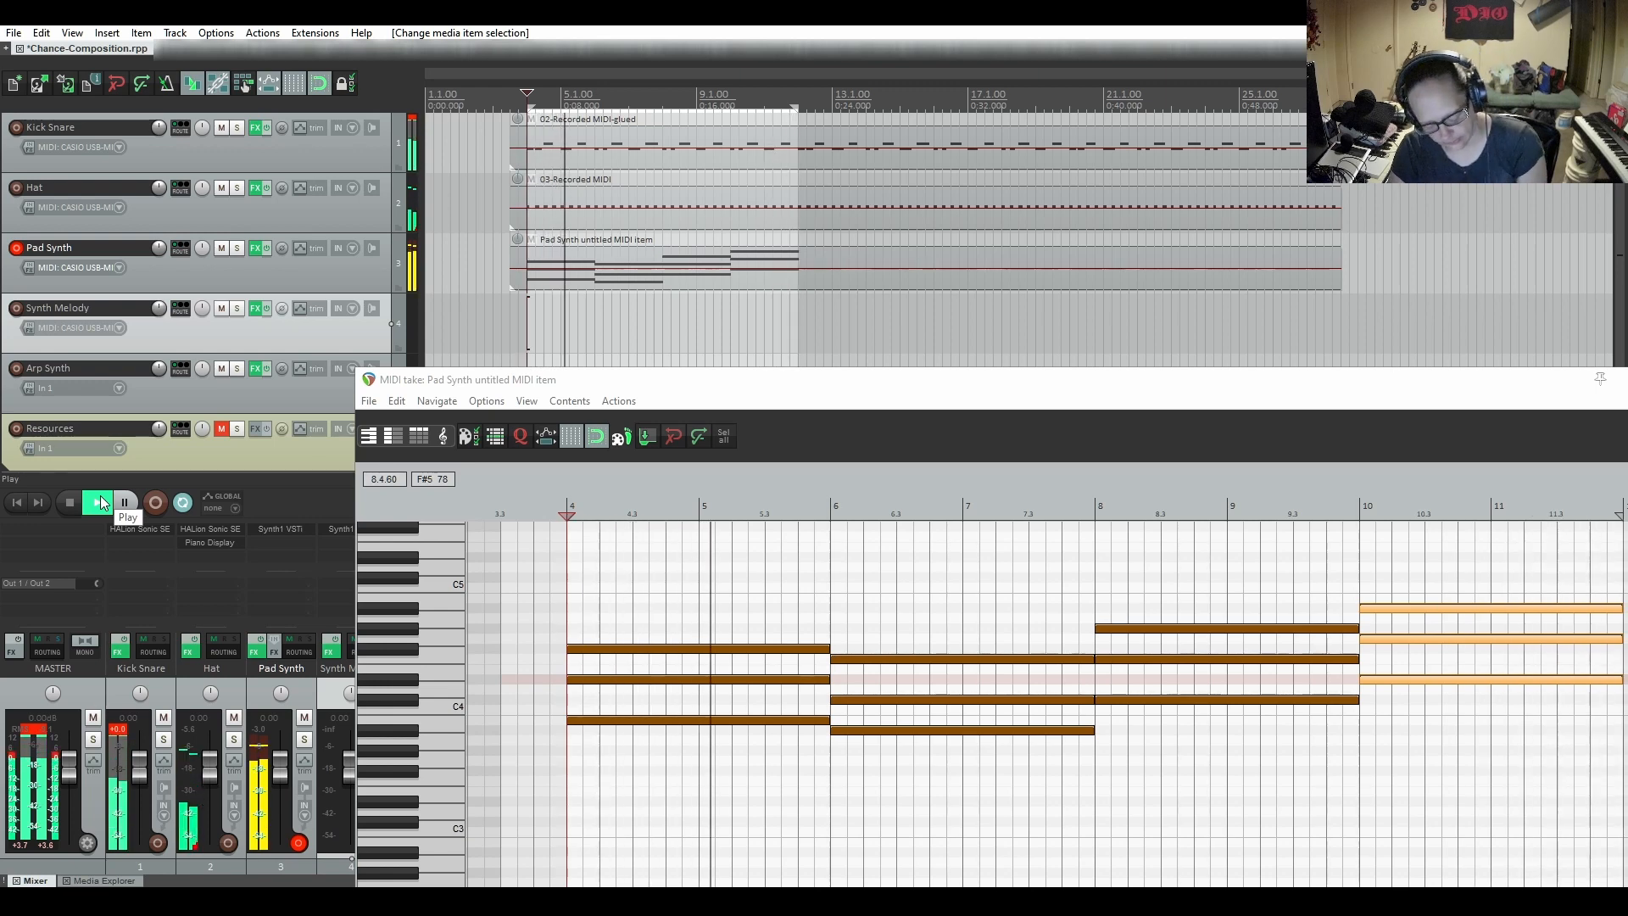
Try the fourth chord's middle note a semitone lower at F#4, and play the progression from bar 4
key("space")
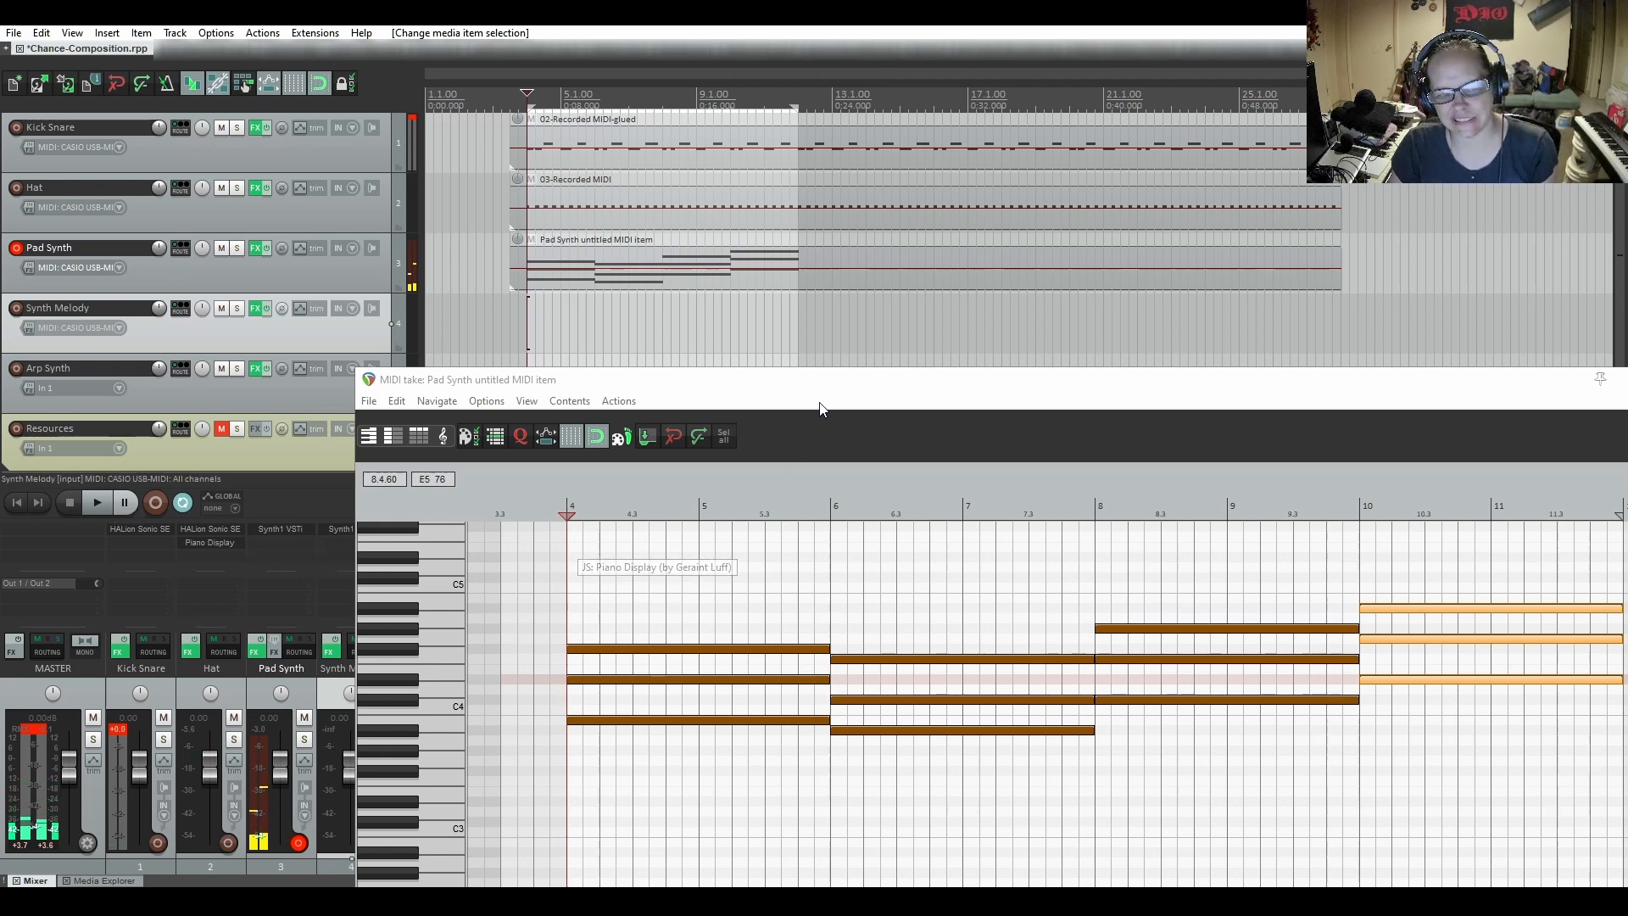
left_click_drag(836, 383, 666, 270)
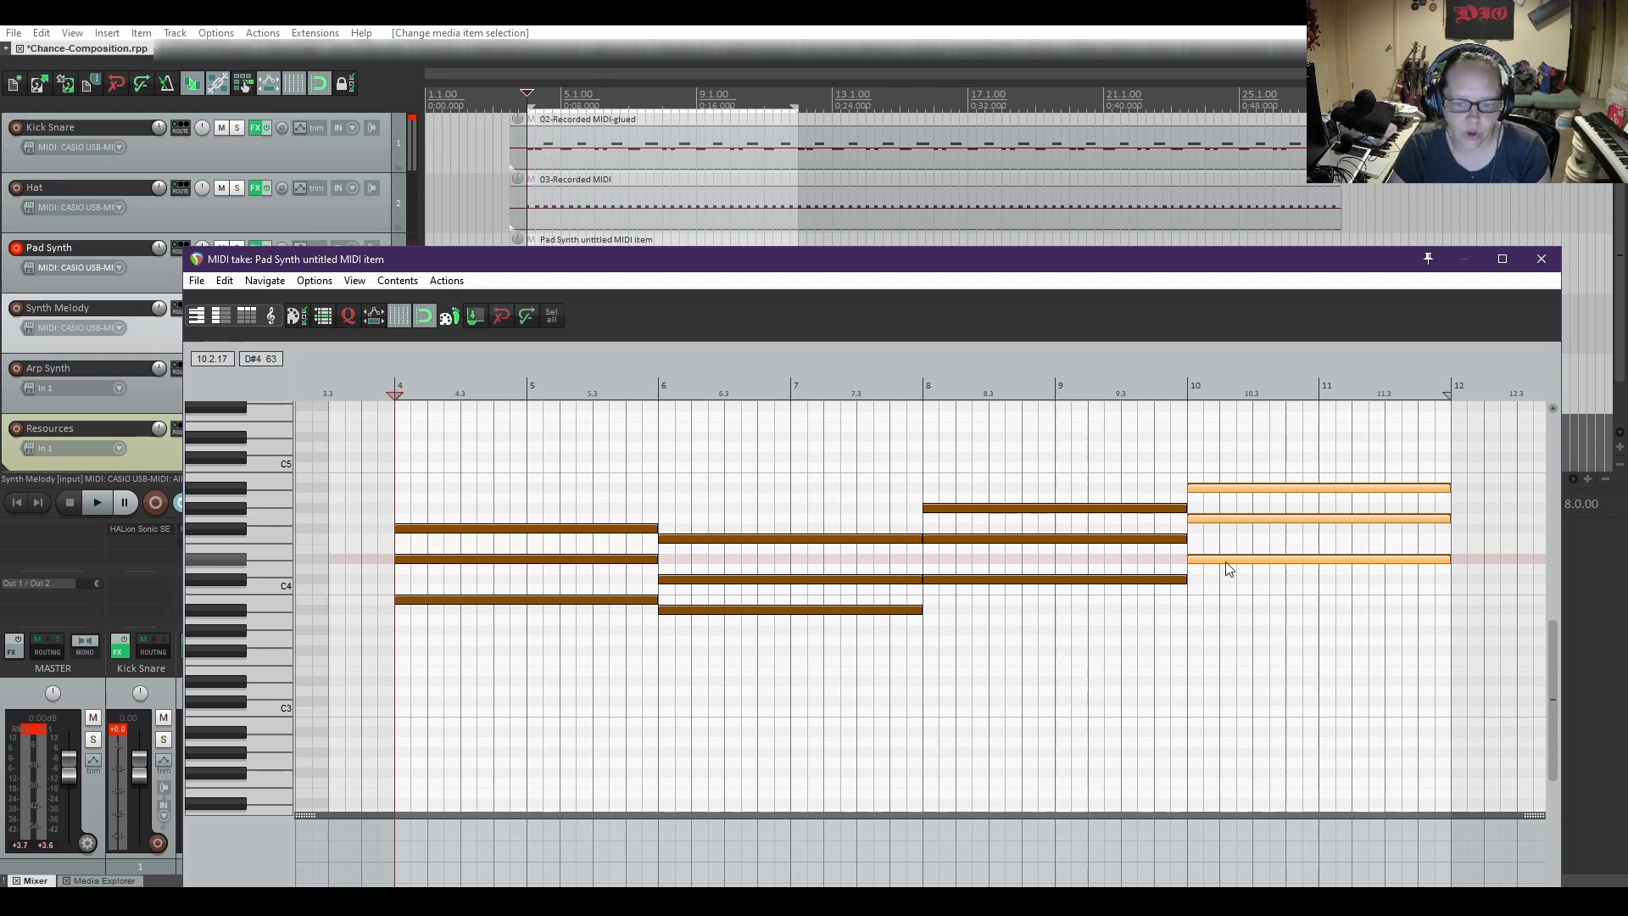
left_click(1228, 519)
left_click_drag(1228, 519, 1230, 530)
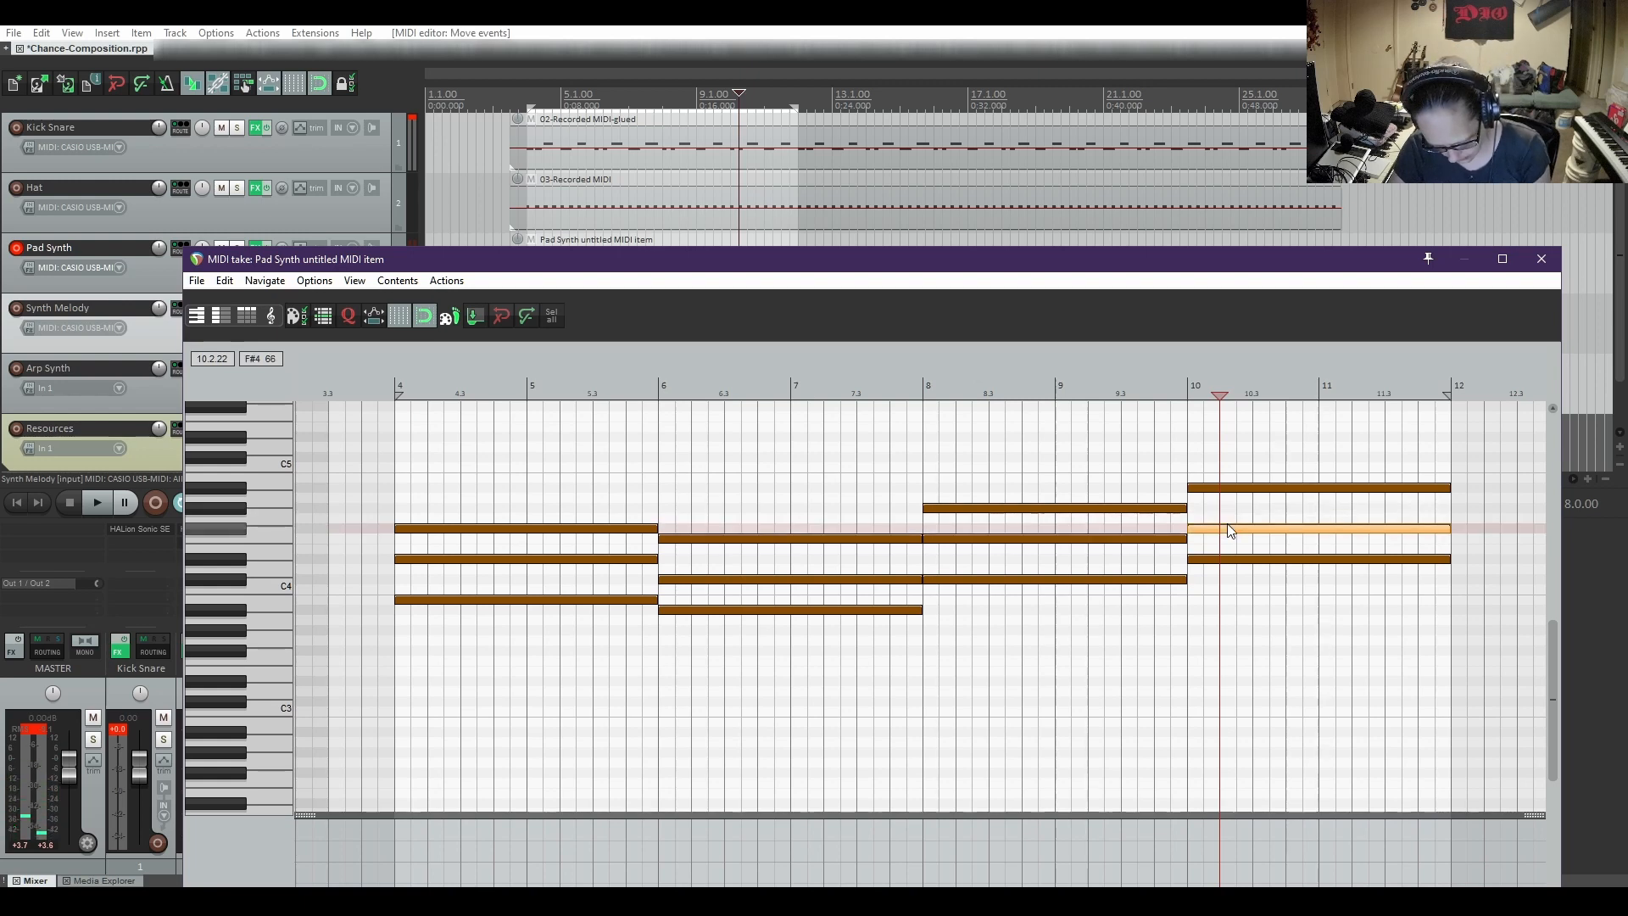
key("space")
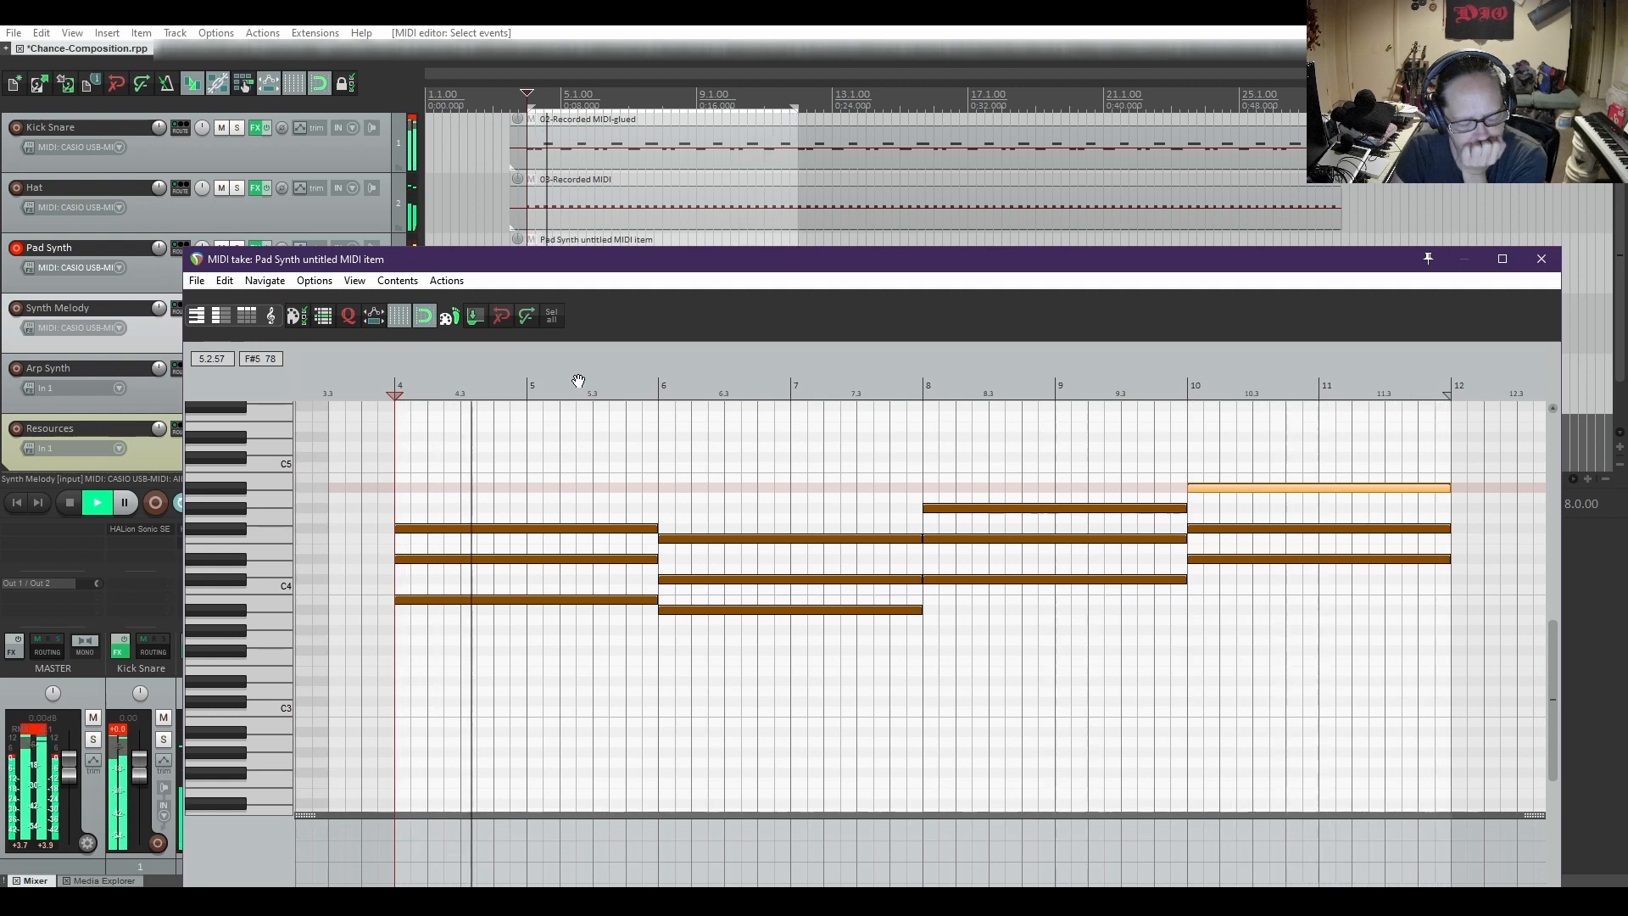
key("space")
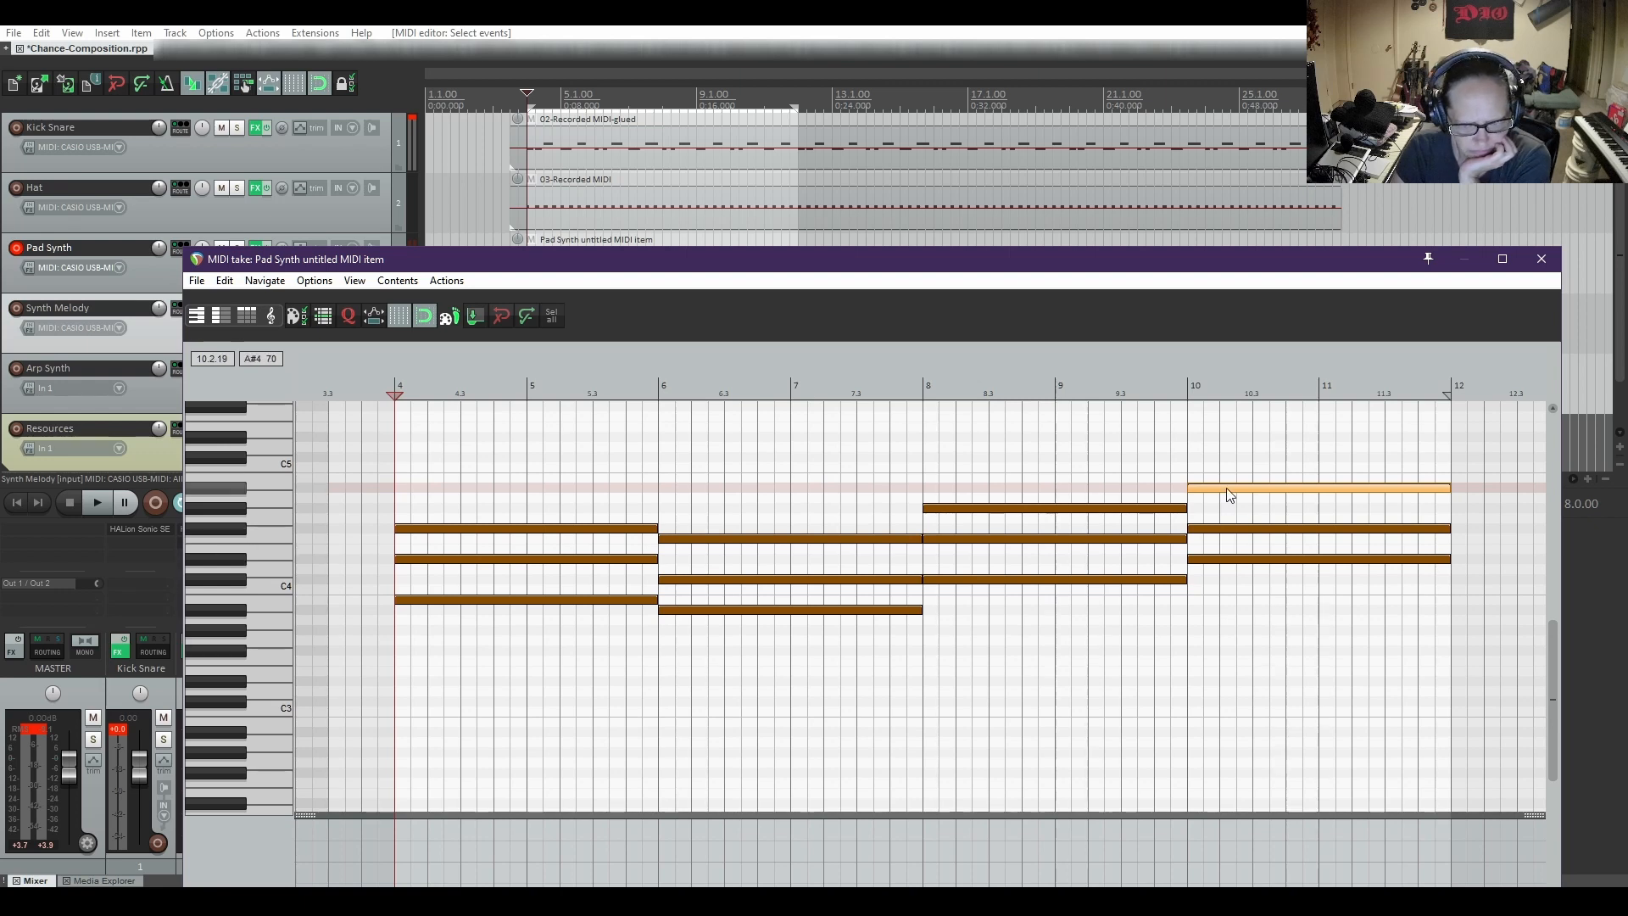
Try revoicing the whole fourth chord lower as C#4, D#4 and F#4, and play the progression from bar 4
left_click_drag(1228, 470, 1253, 588)
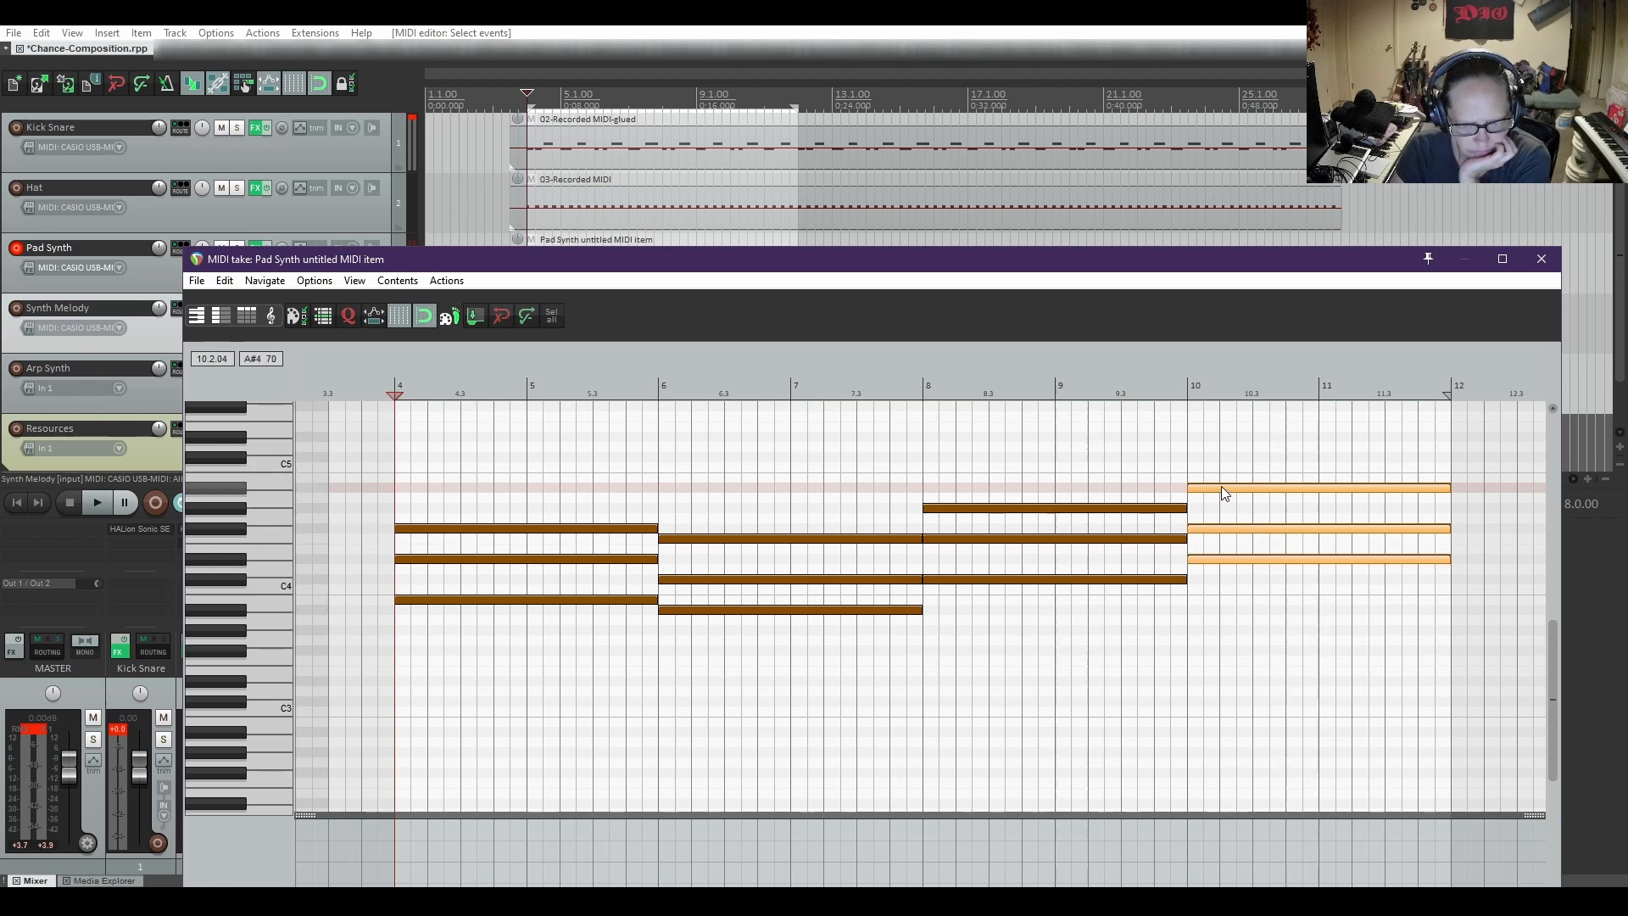
left_click_drag(1221, 485, 1219, 537)
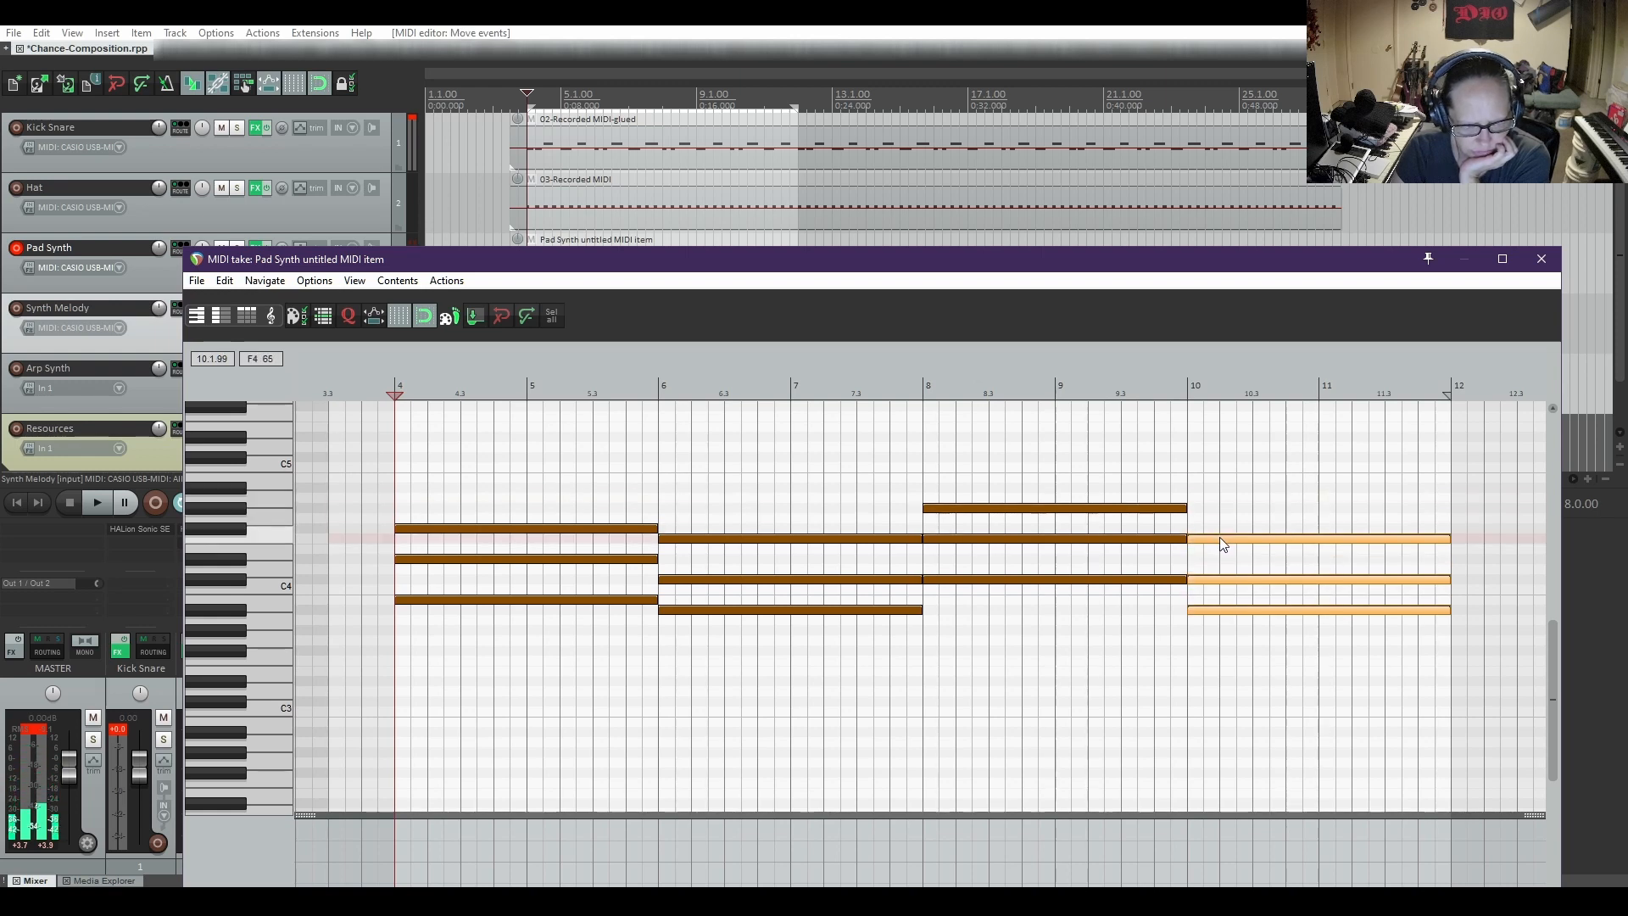
left_click_drag(1220, 540, 1220, 534)
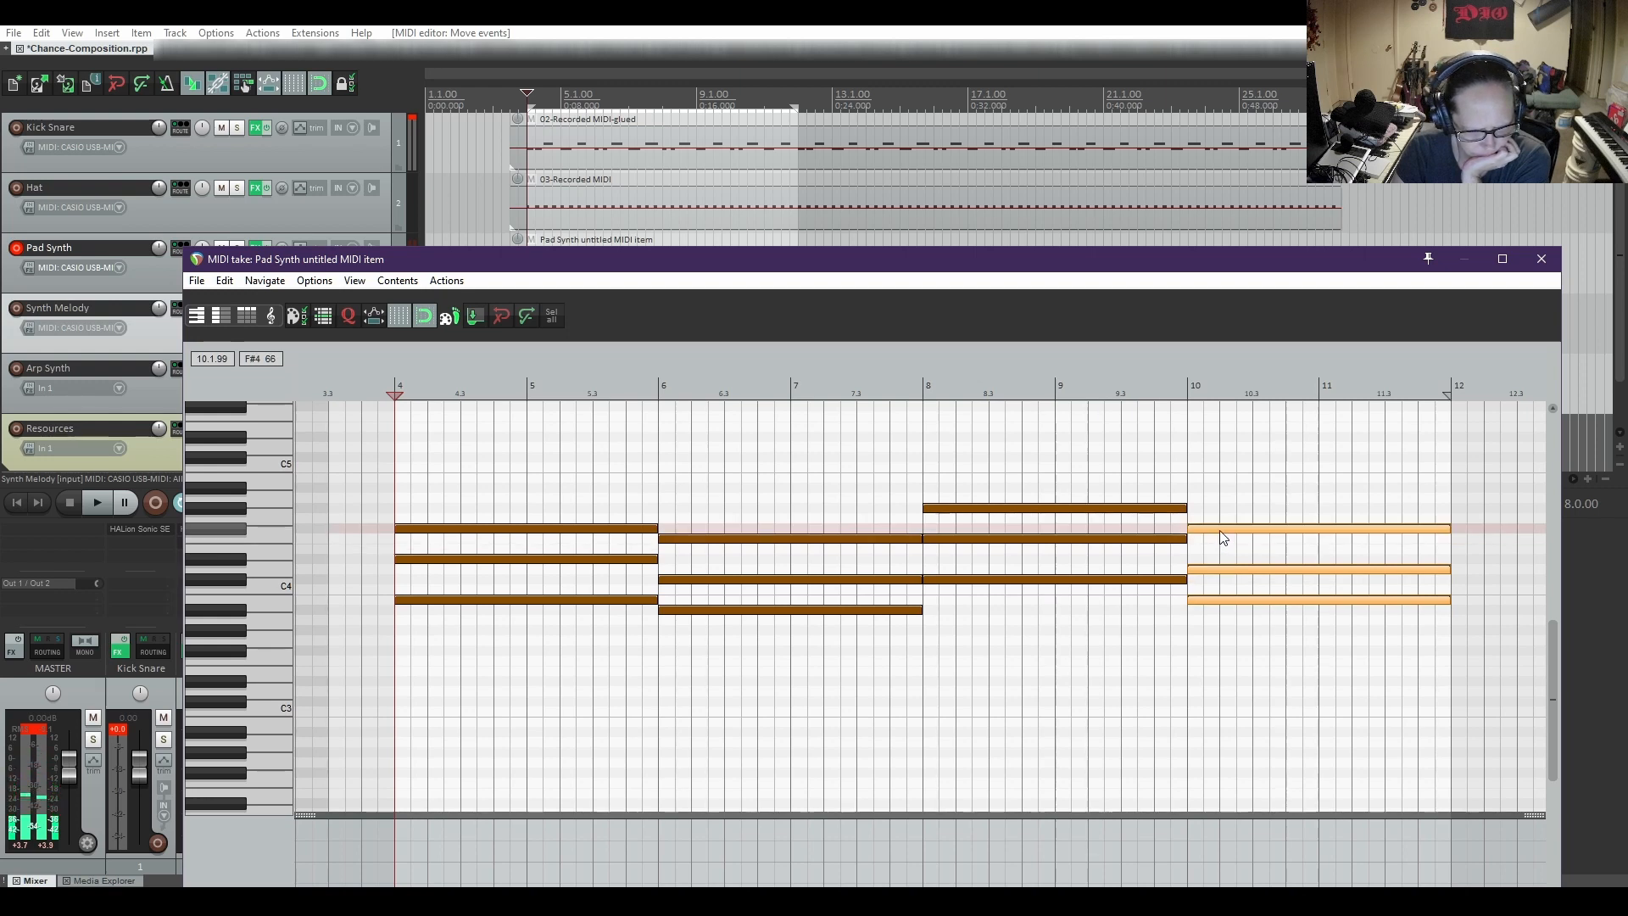
left_click(1217, 638)
left_click_drag(1215, 569, 1216, 563)
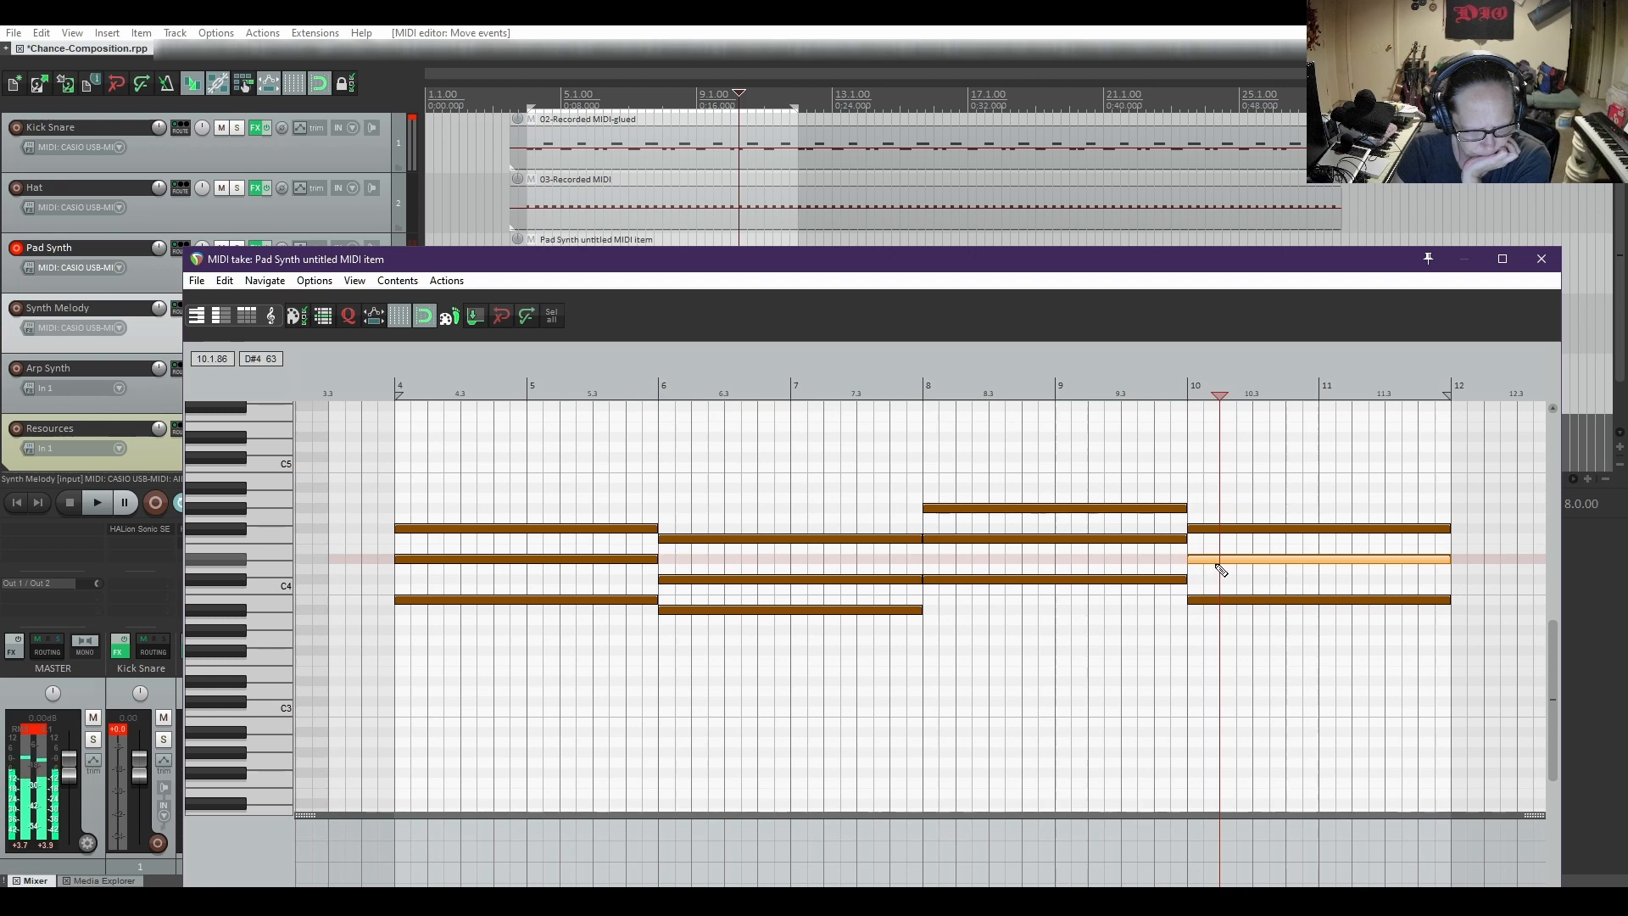
left_click_drag(1203, 600, 1207, 587)
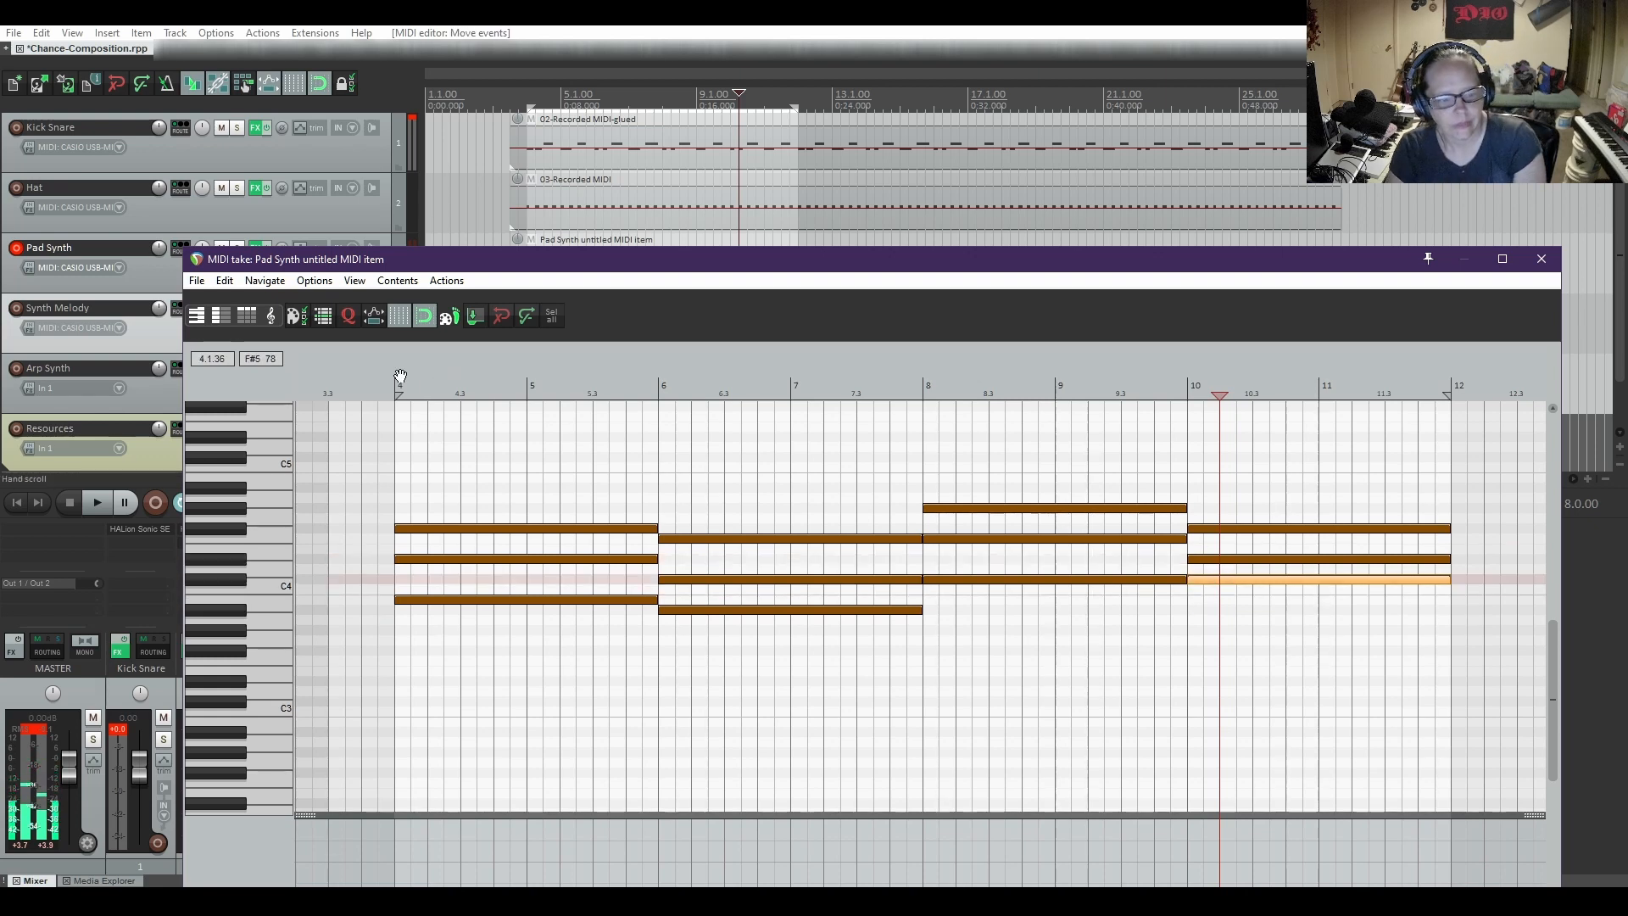
left_click(406, 425)
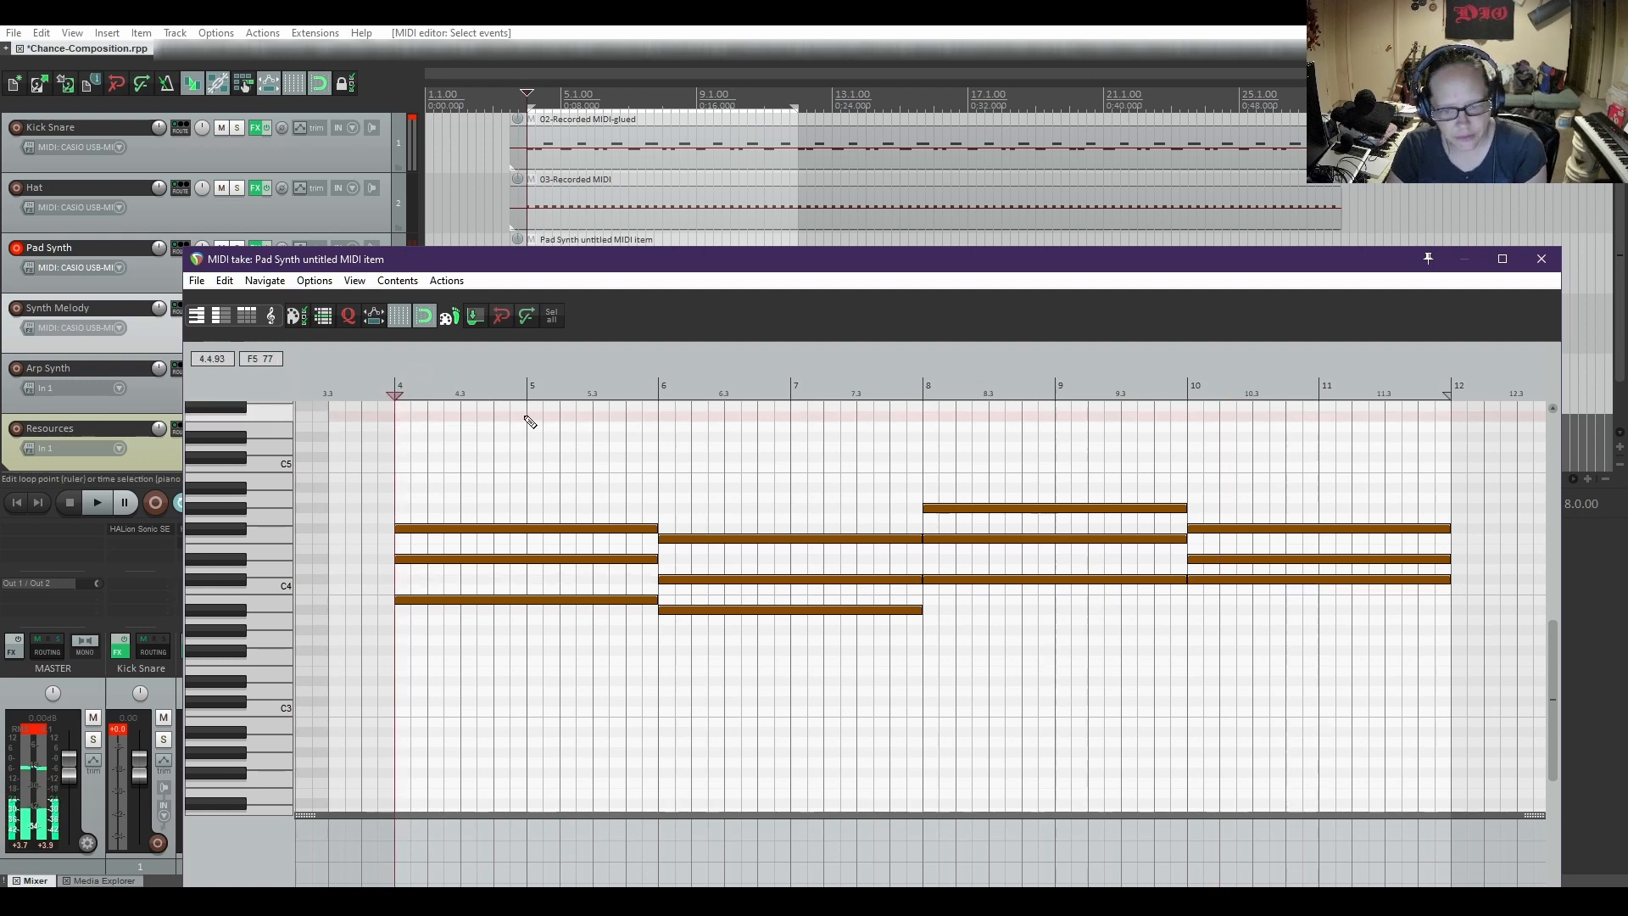
key("space")
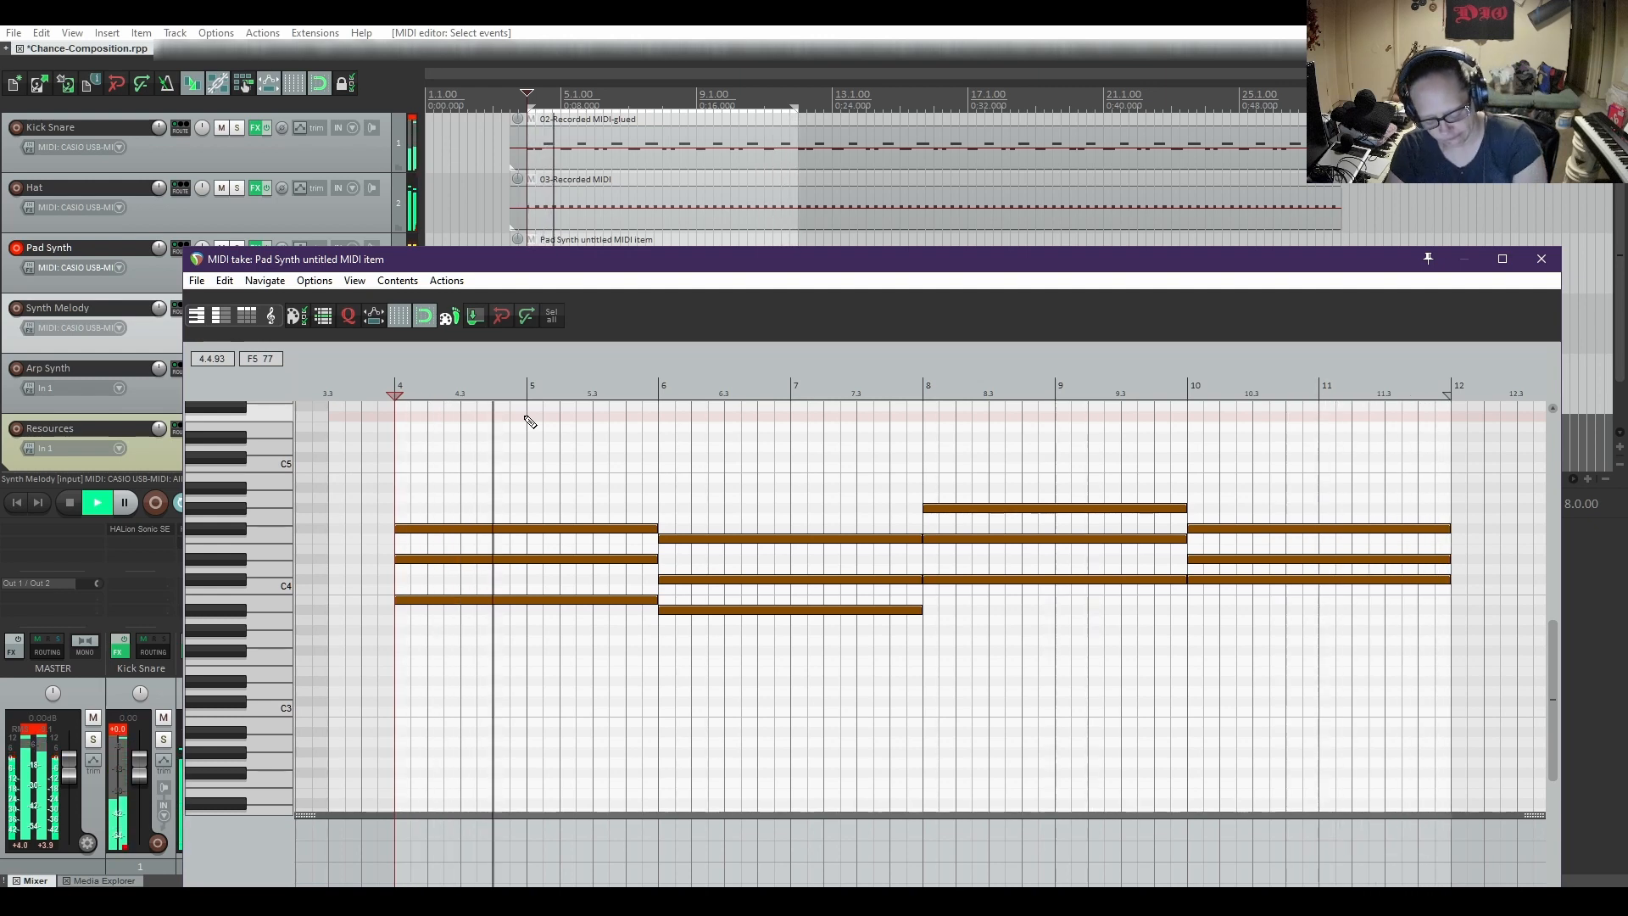
key("space")
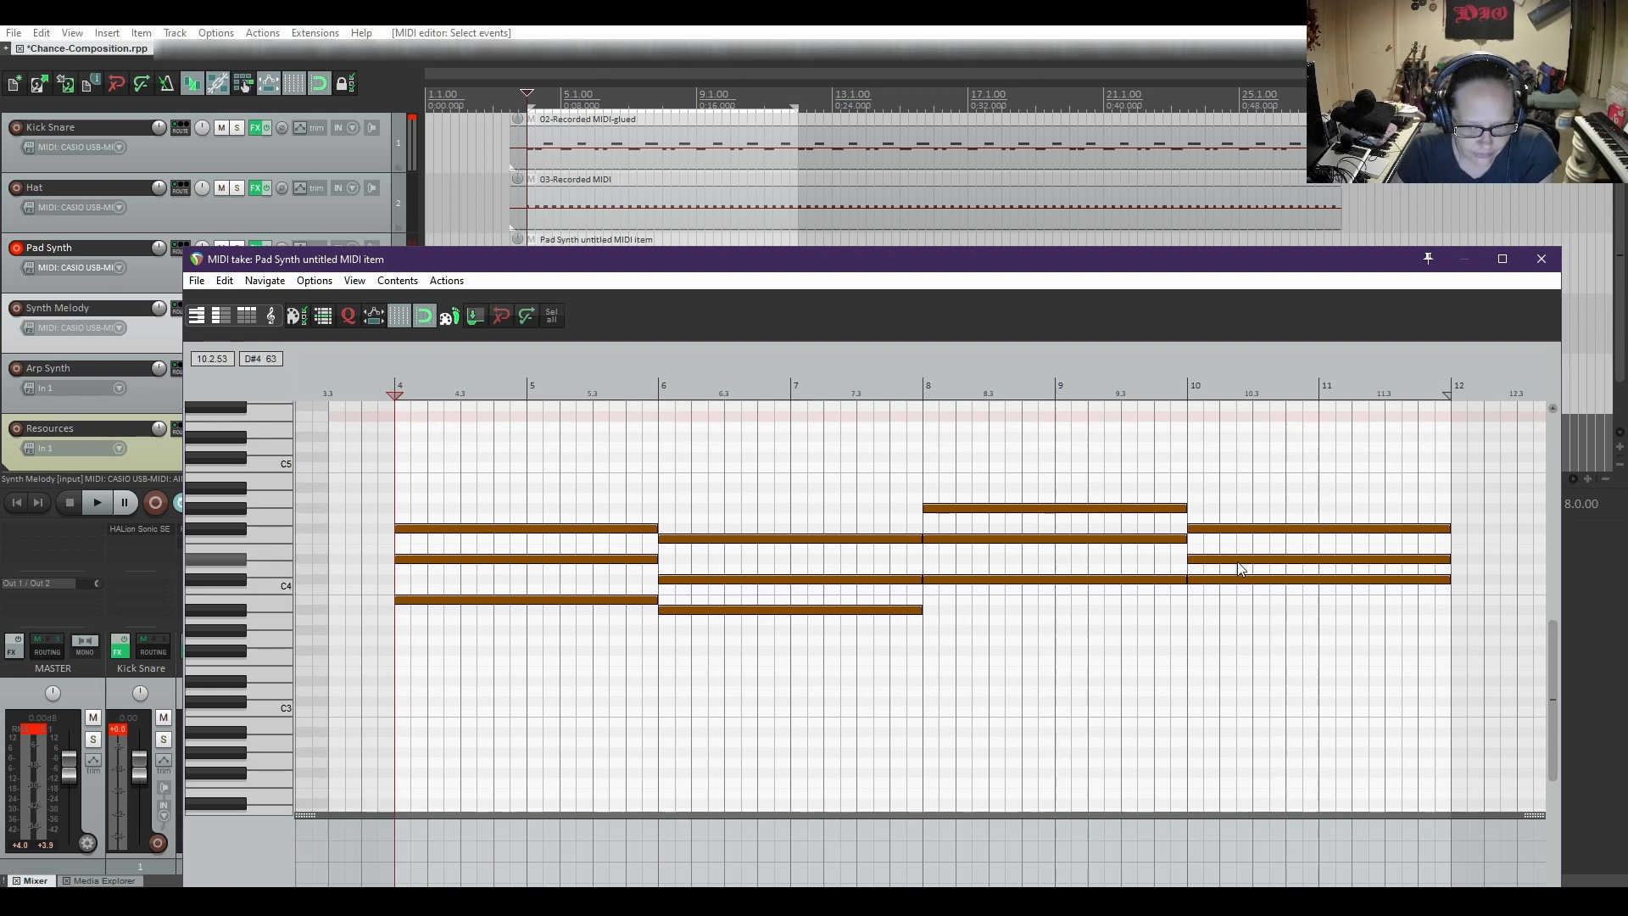
Try the fourth chord as D#4, F#4 and B4, and play the progression from bar 4
left_click_drag(1238, 560, 1237, 552)
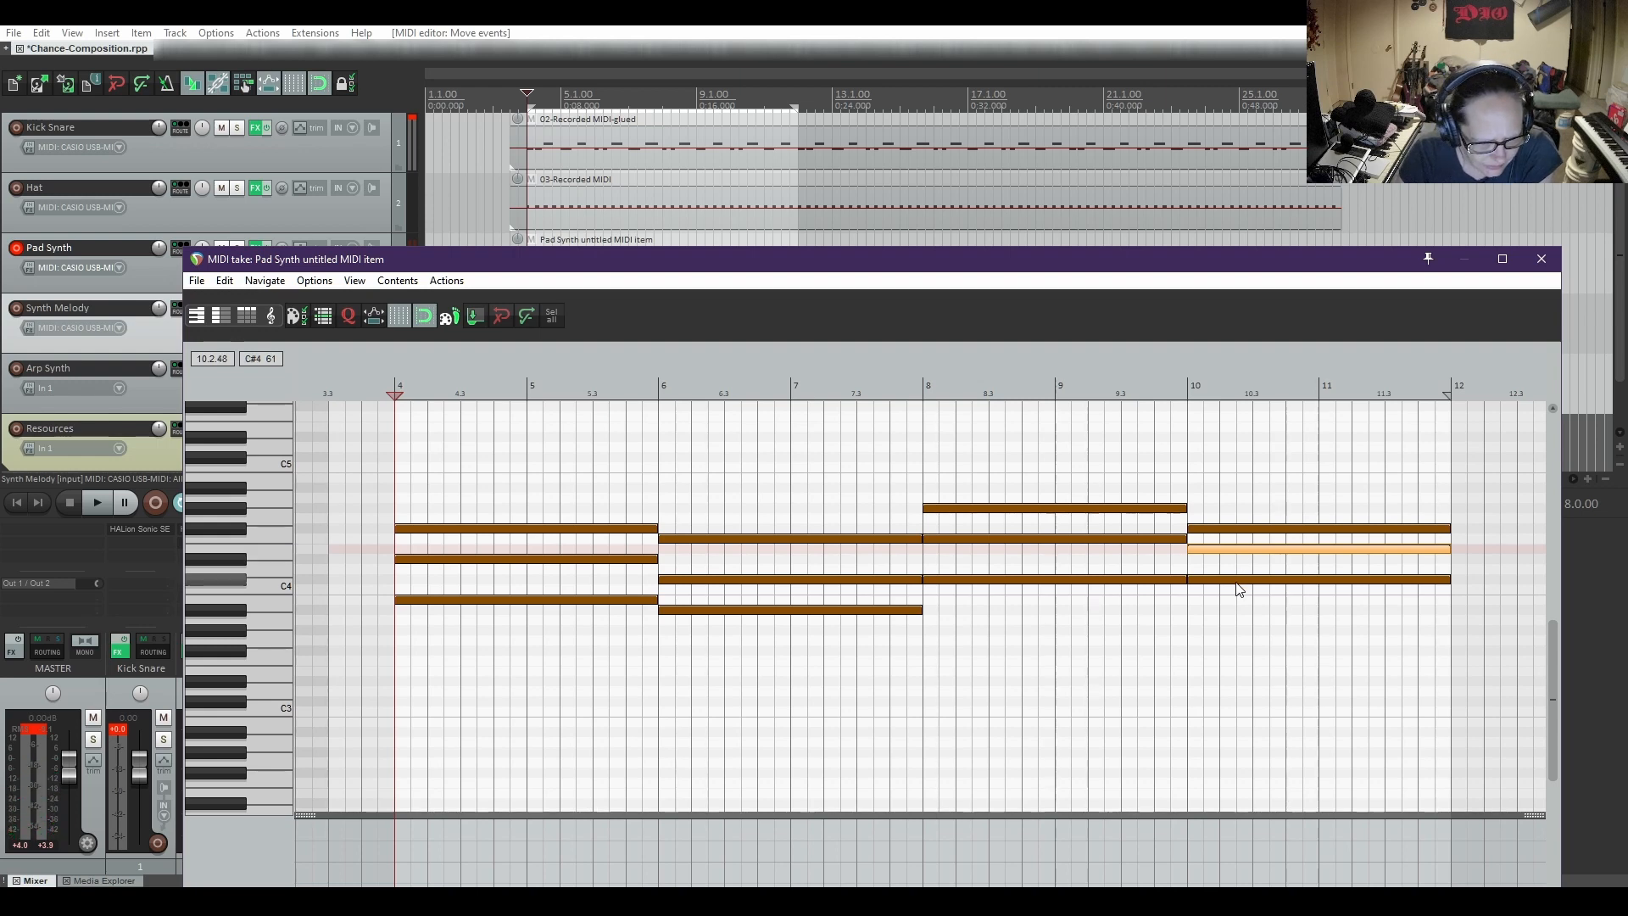
mouse_move(1238, 582)
left_mouse_down()
mouse_move(1234, 605)
mouse_move(1227, 561)
left_mouse_up()
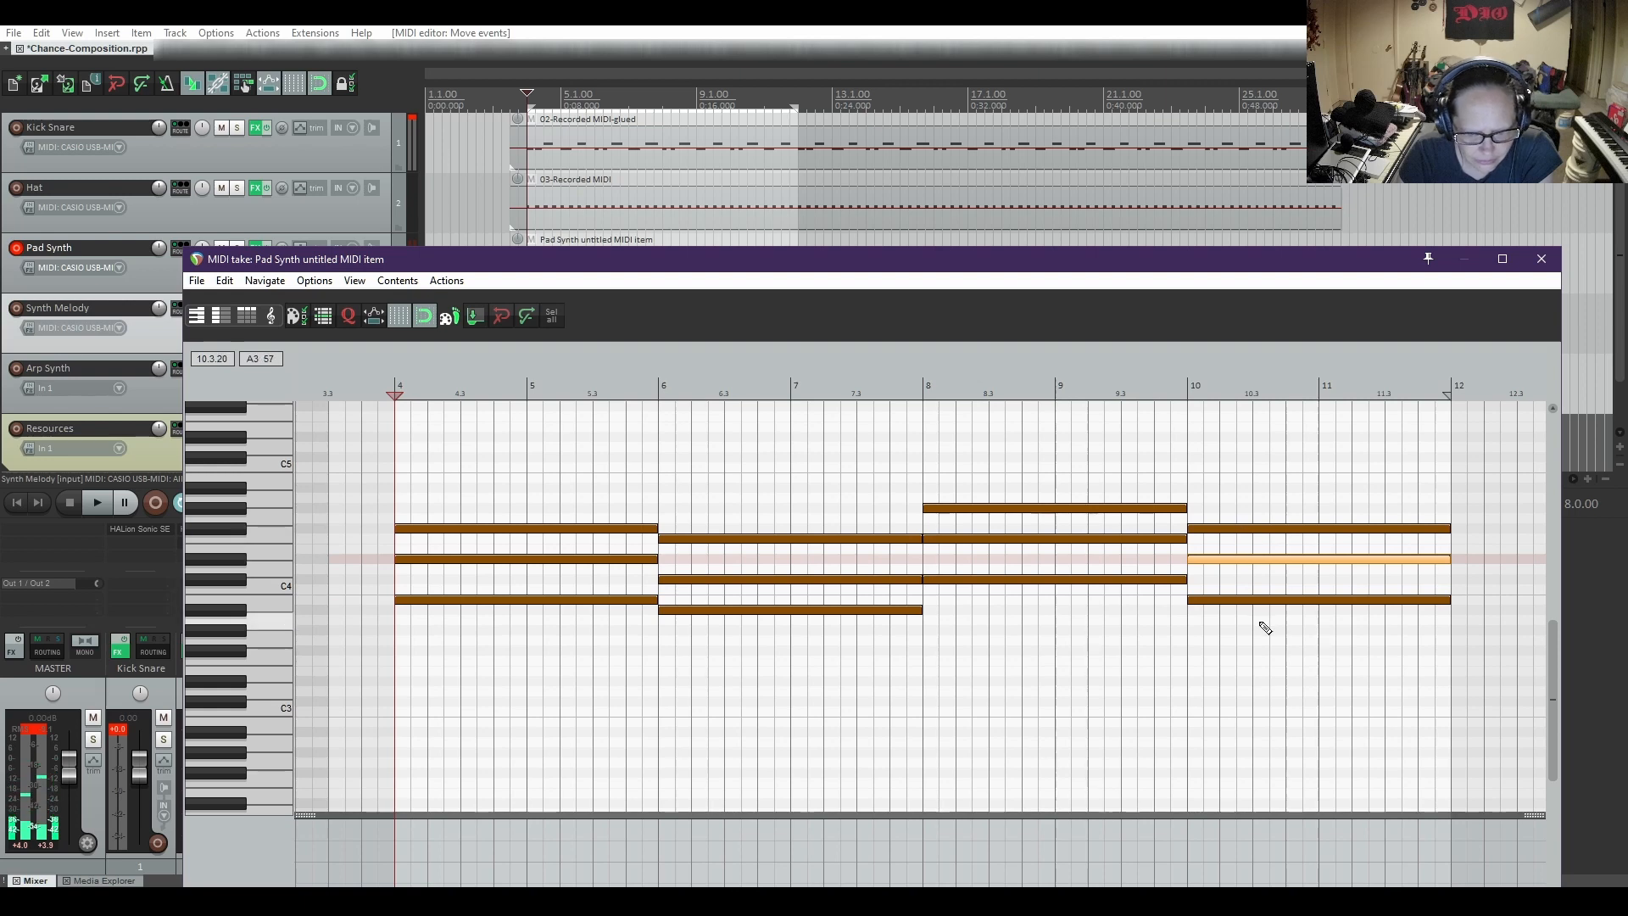
left_click(1232, 600)
left_click_drag(1232, 604, 1226, 479)
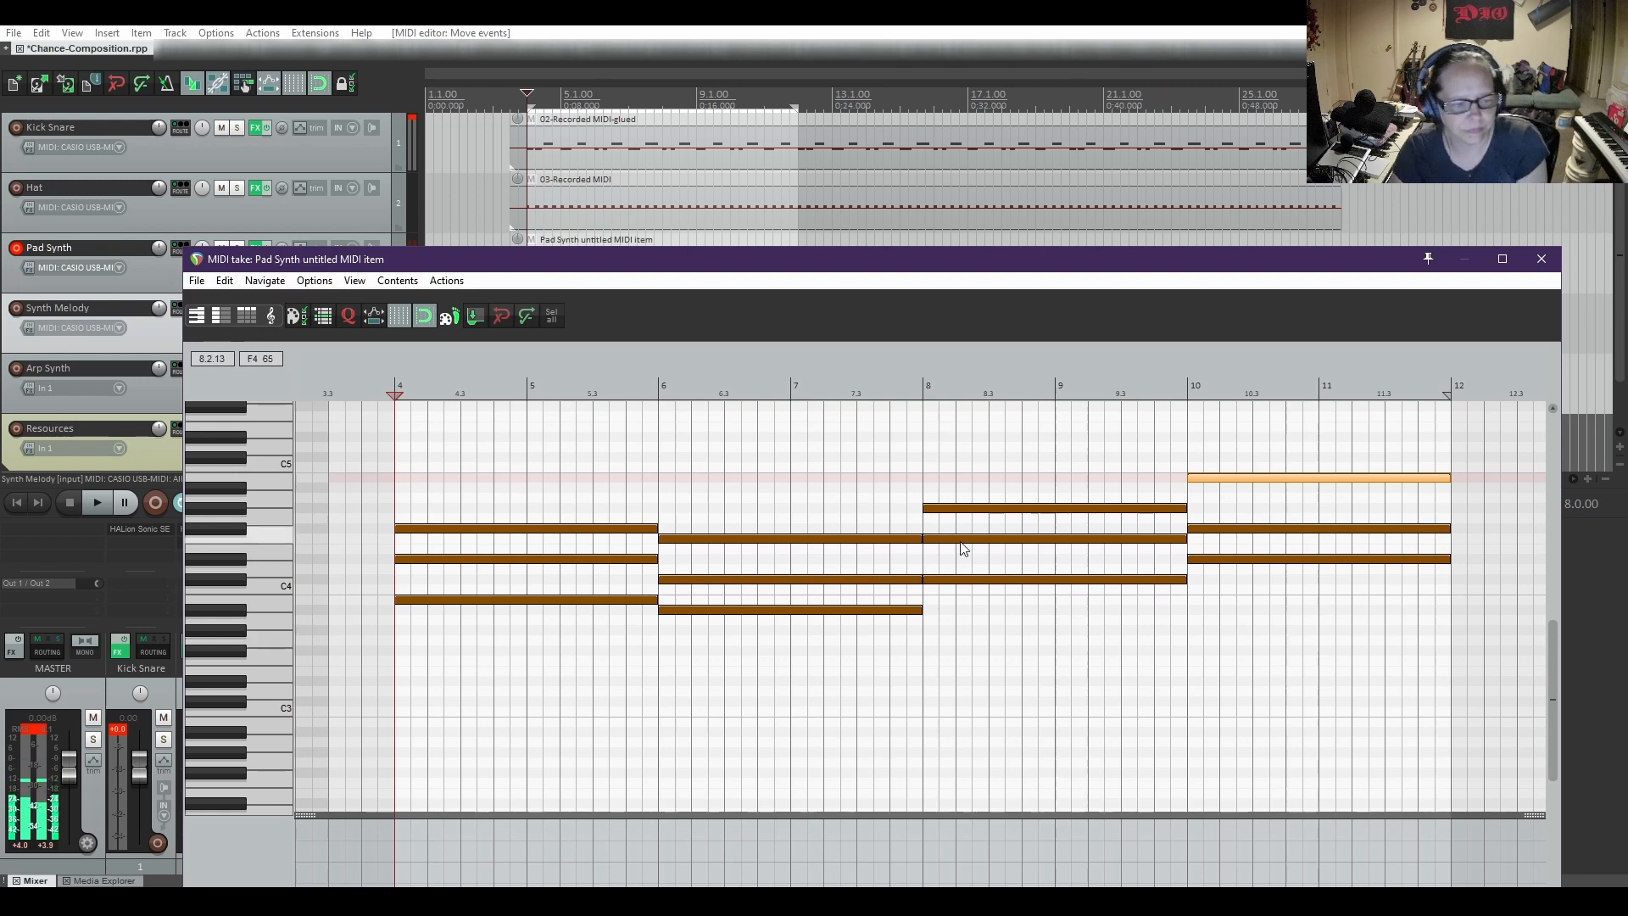
key("space")
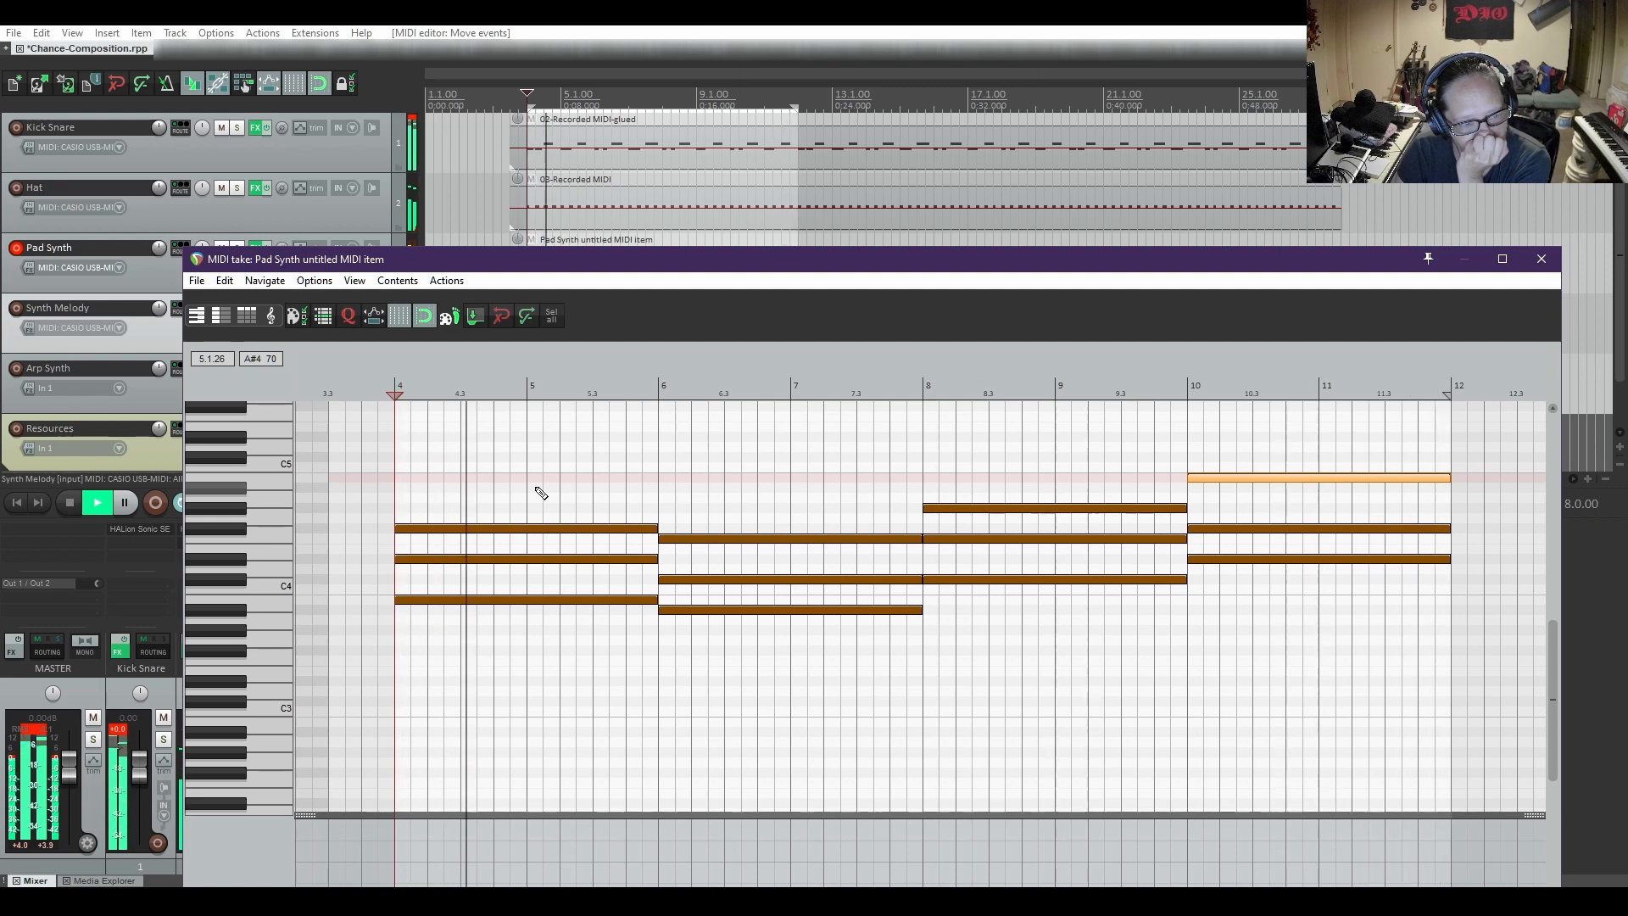
key("space")
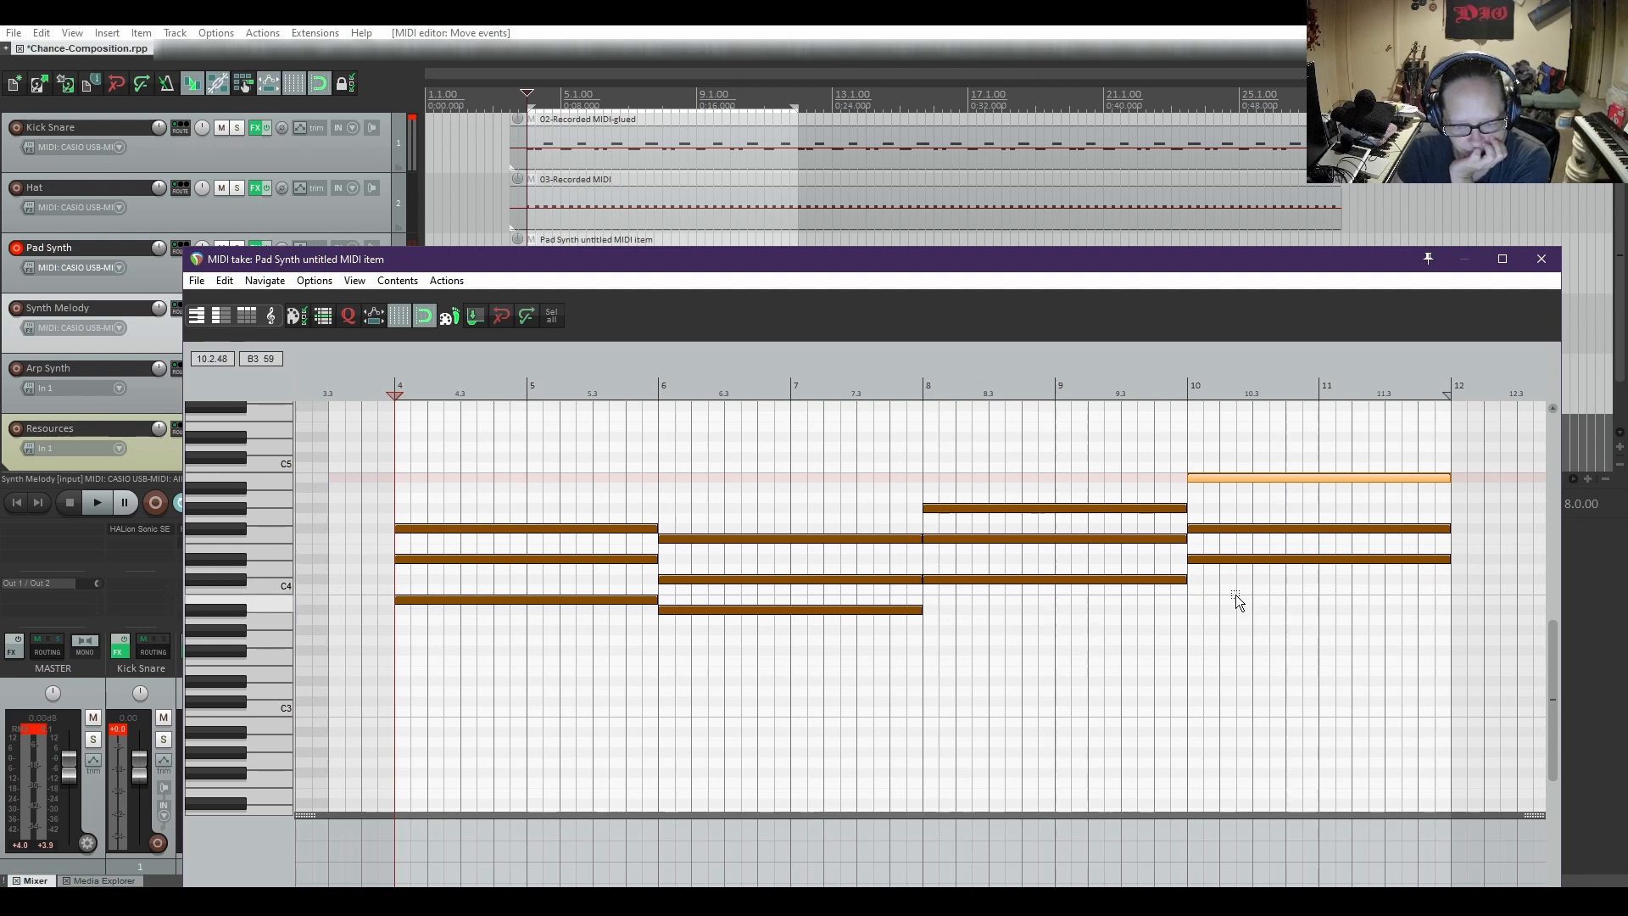
Replace the fourth chord with G#4, B4 and D#5 notes from bar 10 to bar 12, and play the progression from bar 4
left_click_drag(1236, 597, 1300, 438)
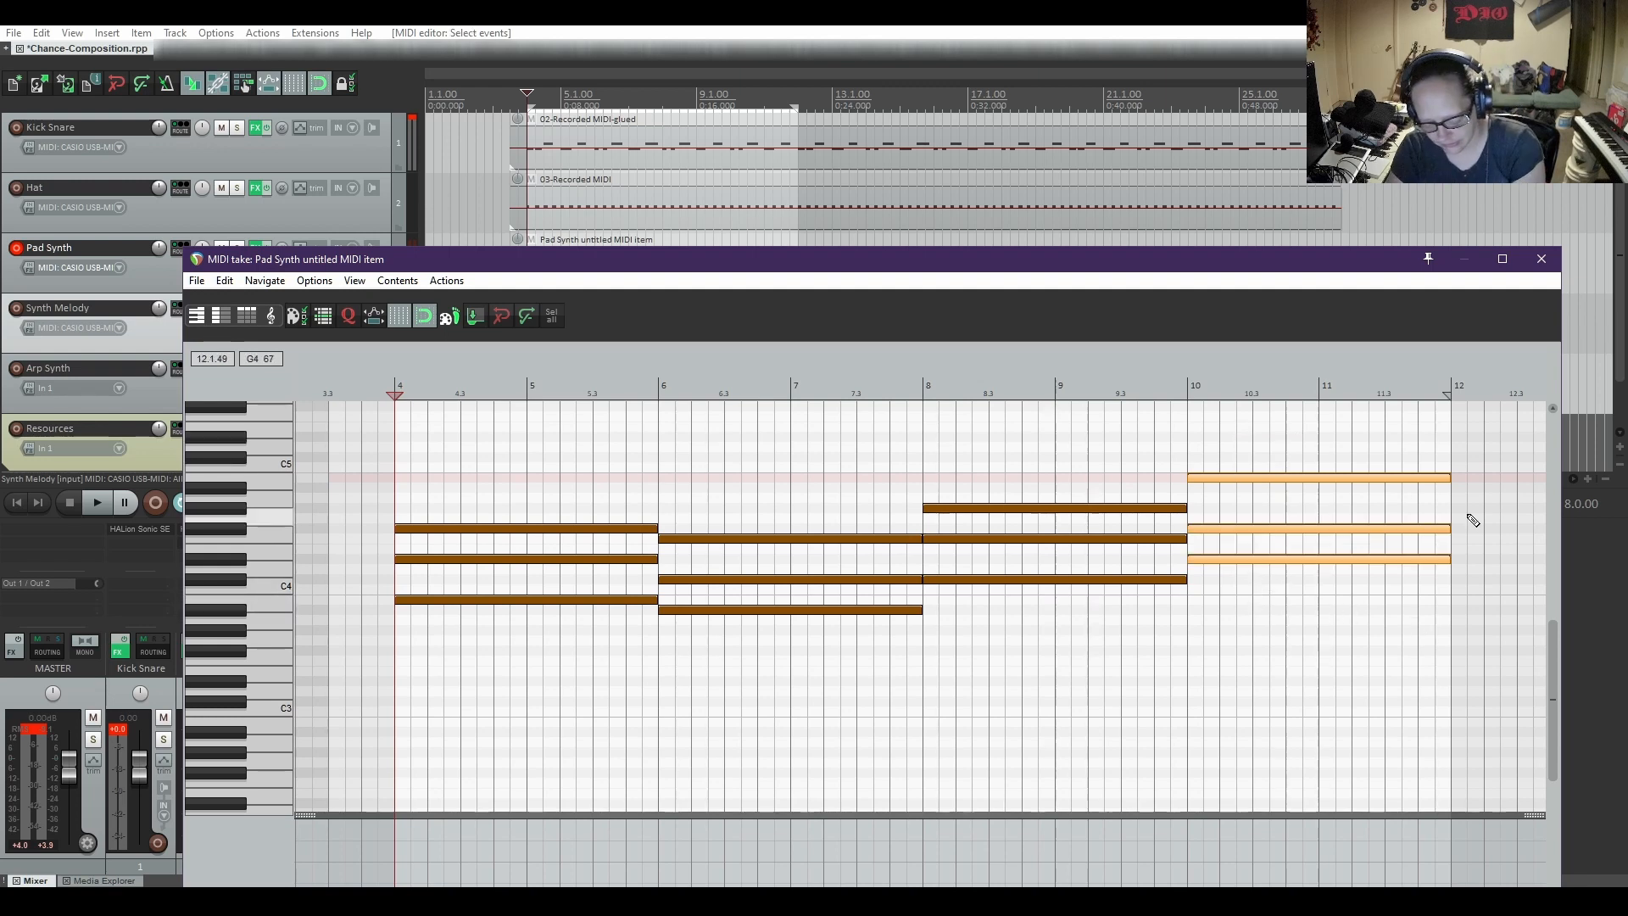
key("Delete")
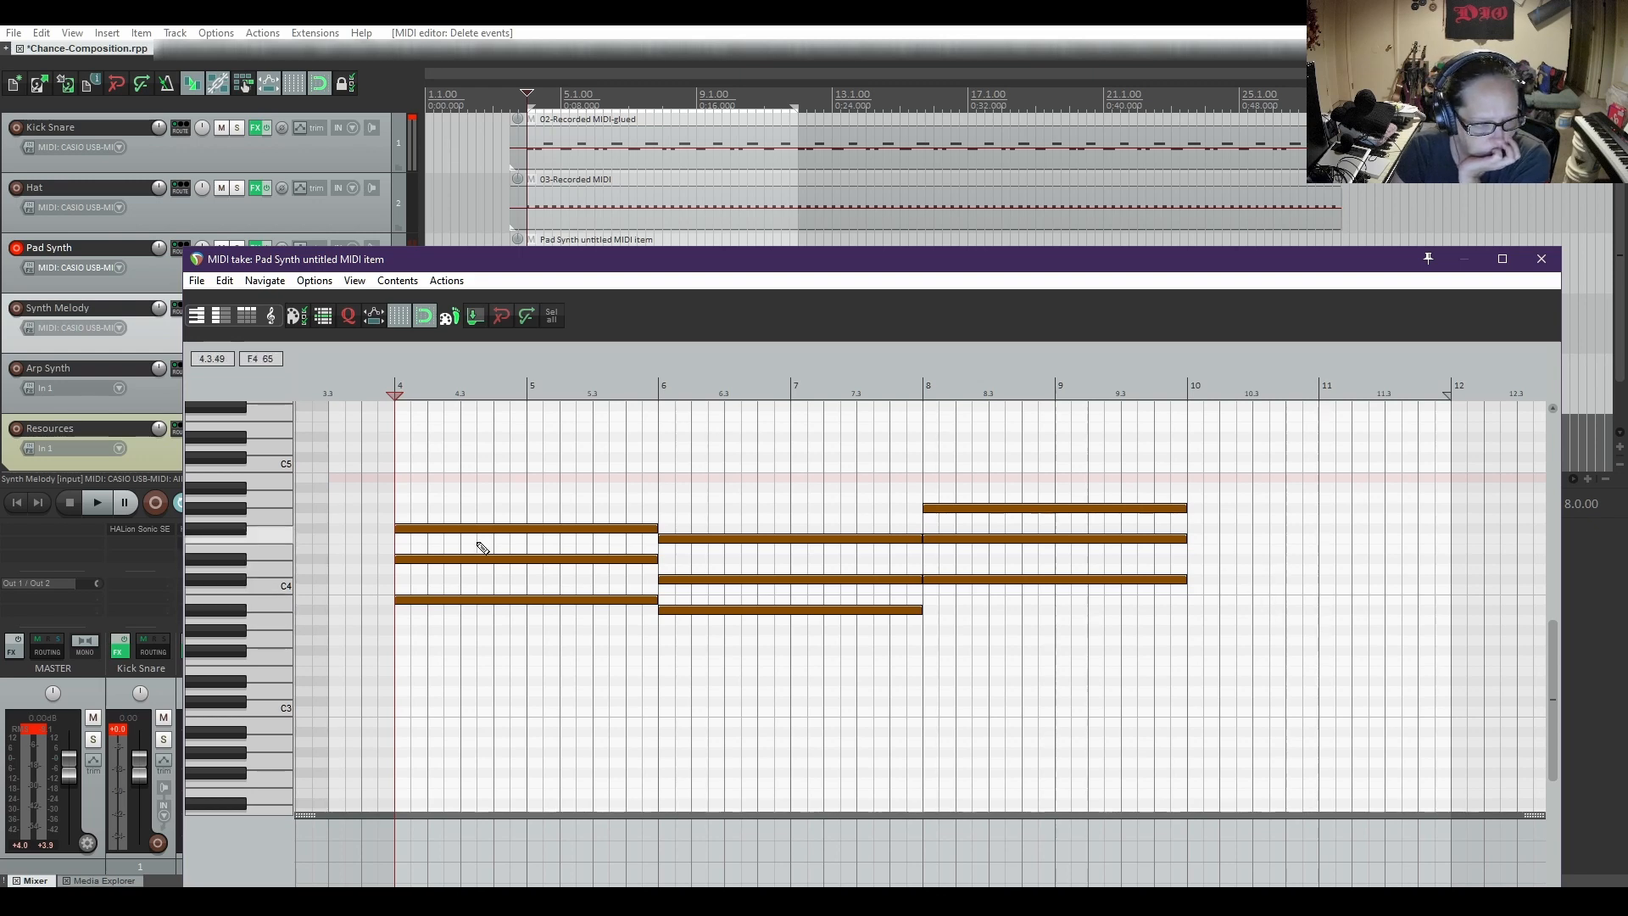
scroll(245, 530, "up", 2)
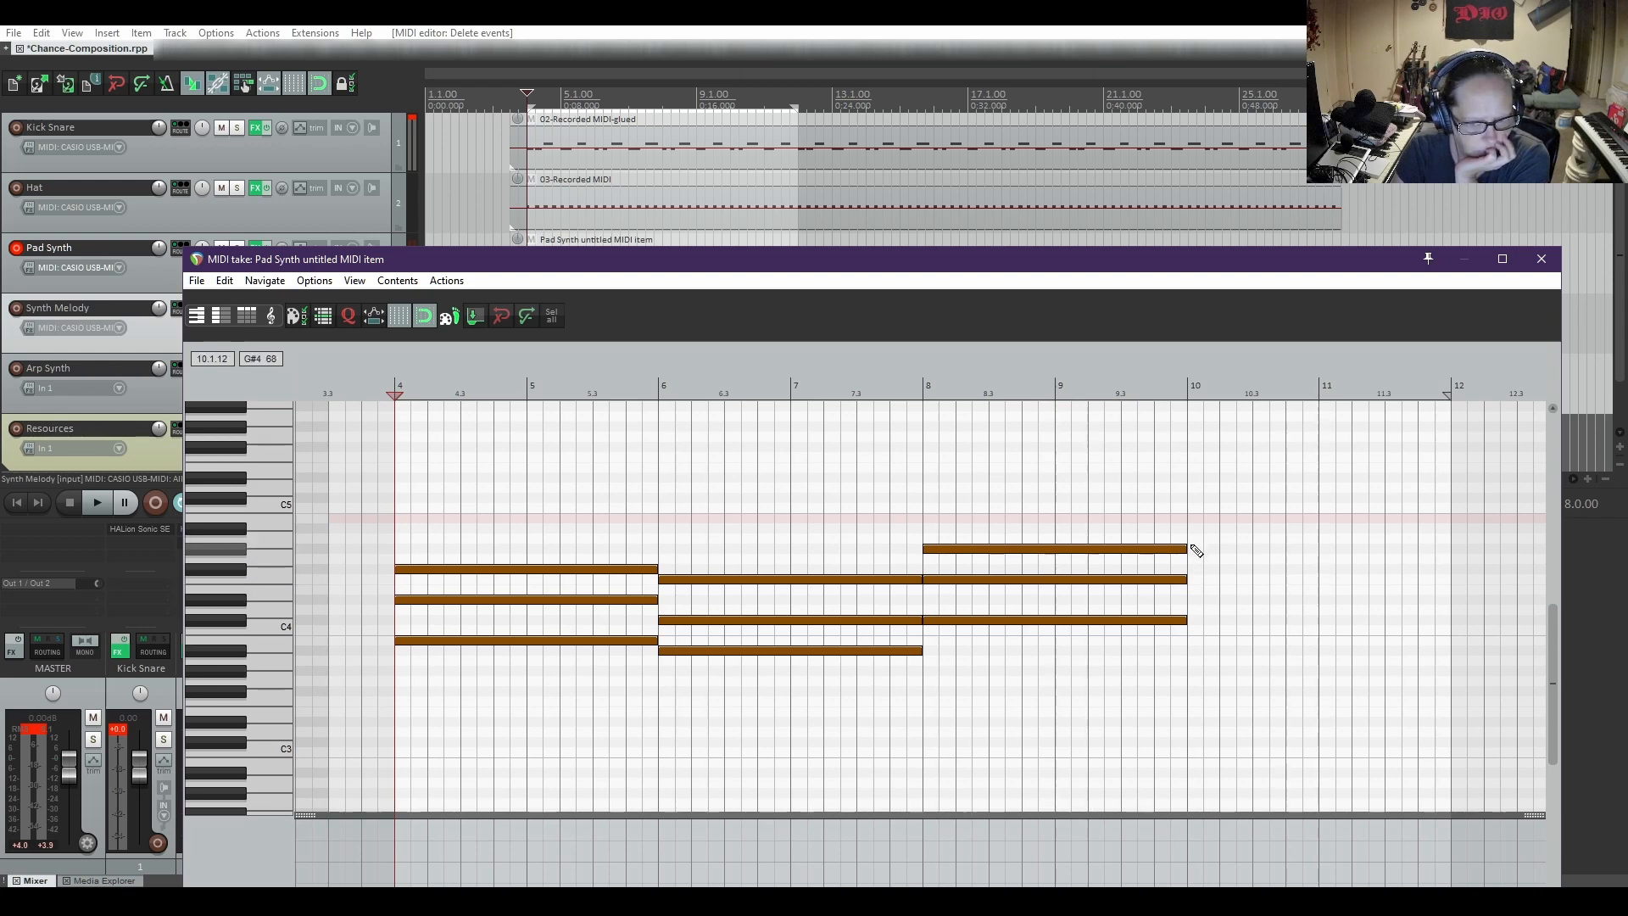
left_click_drag(1193, 553, 1444, 555)
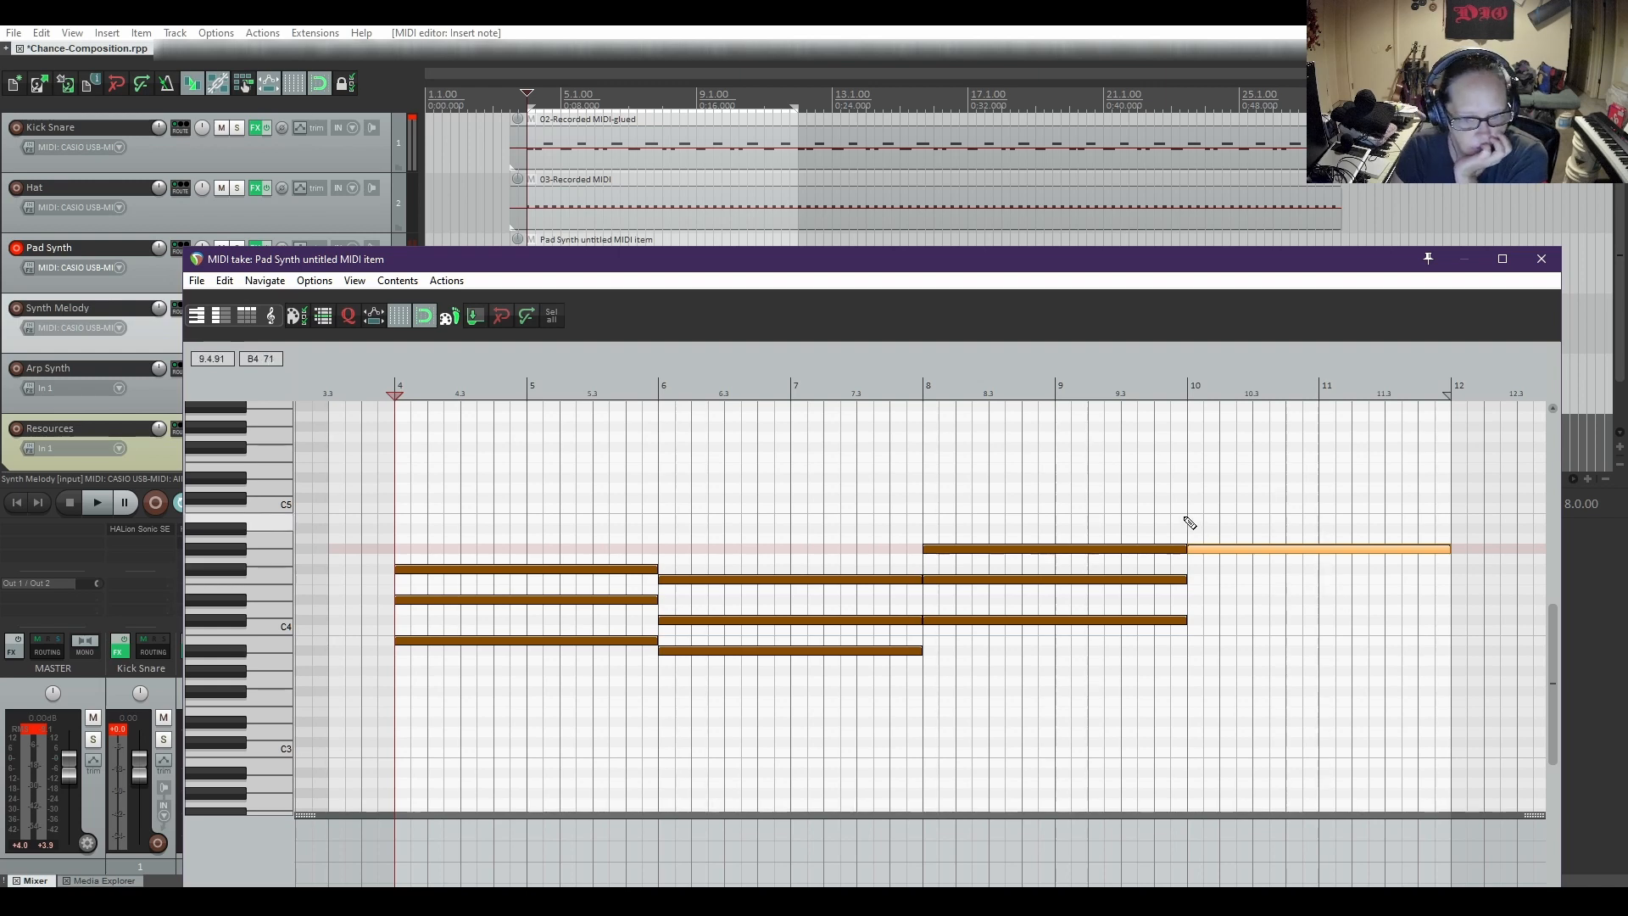
left_click_drag(1192, 523, 1251, 520)
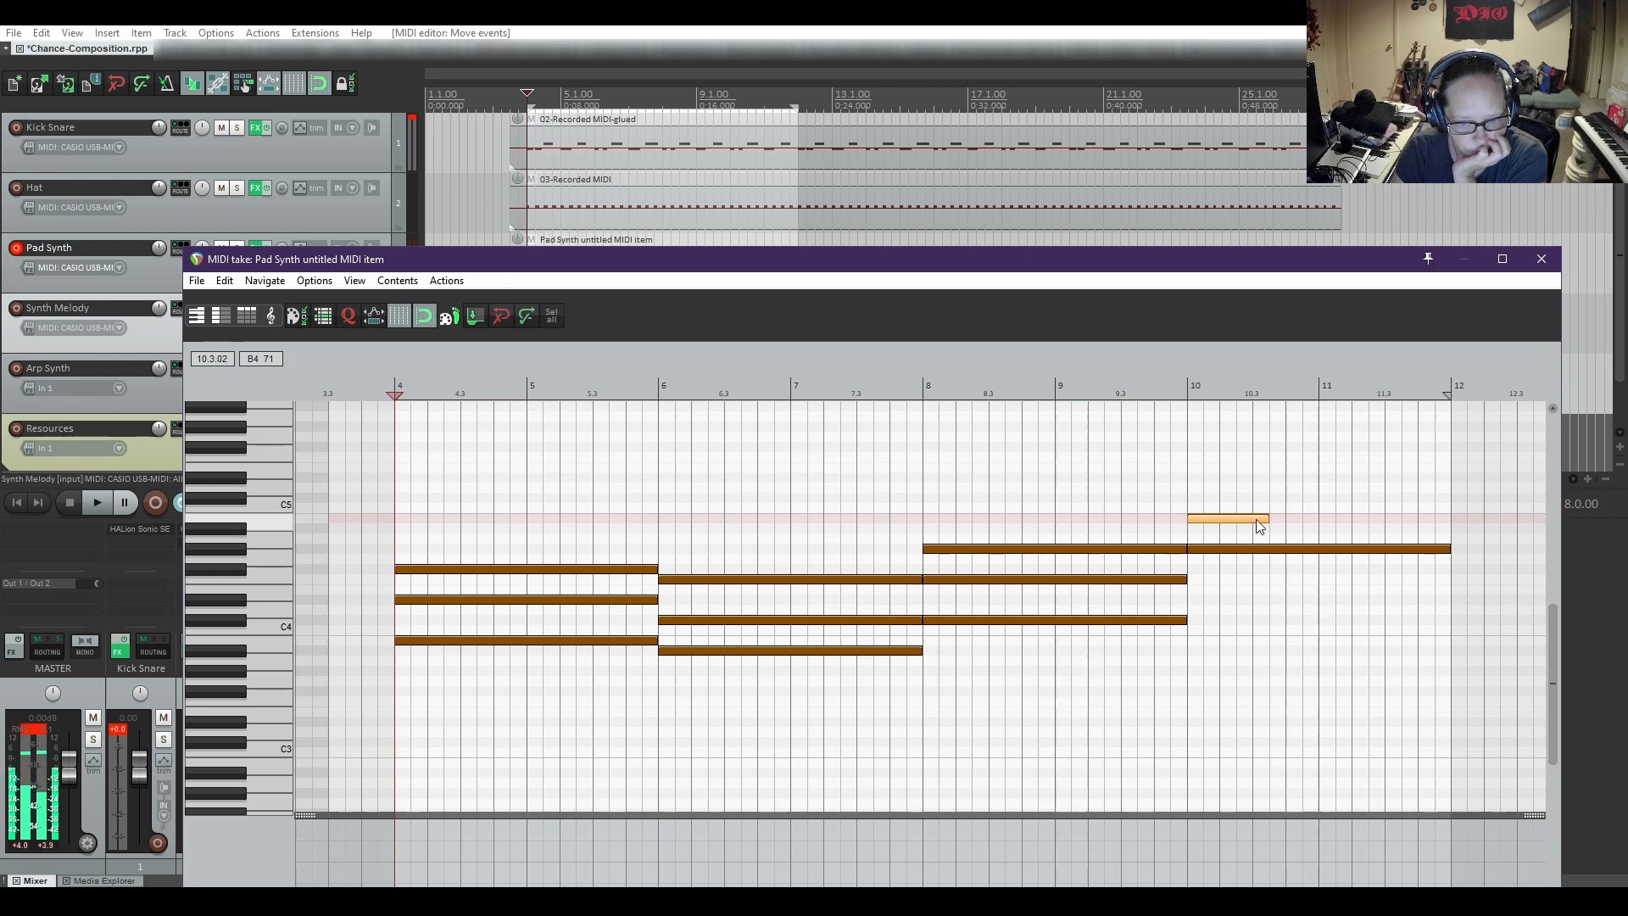
left_click_drag(1267, 518, 1455, 516)
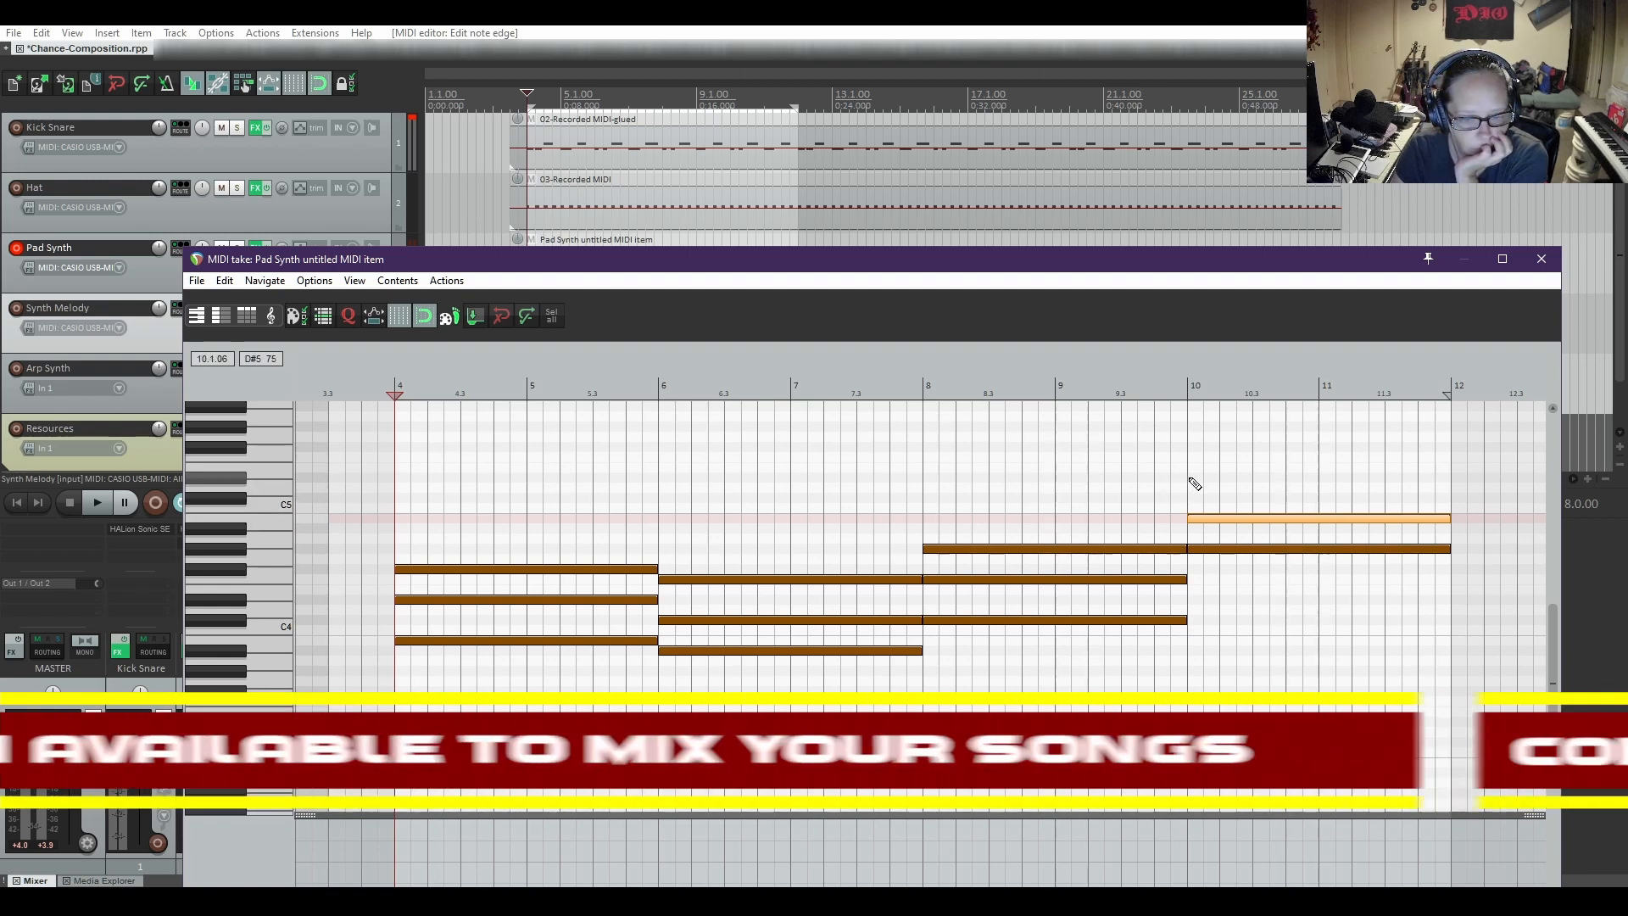
left_click_drag(1191, 480, 1431, 486)
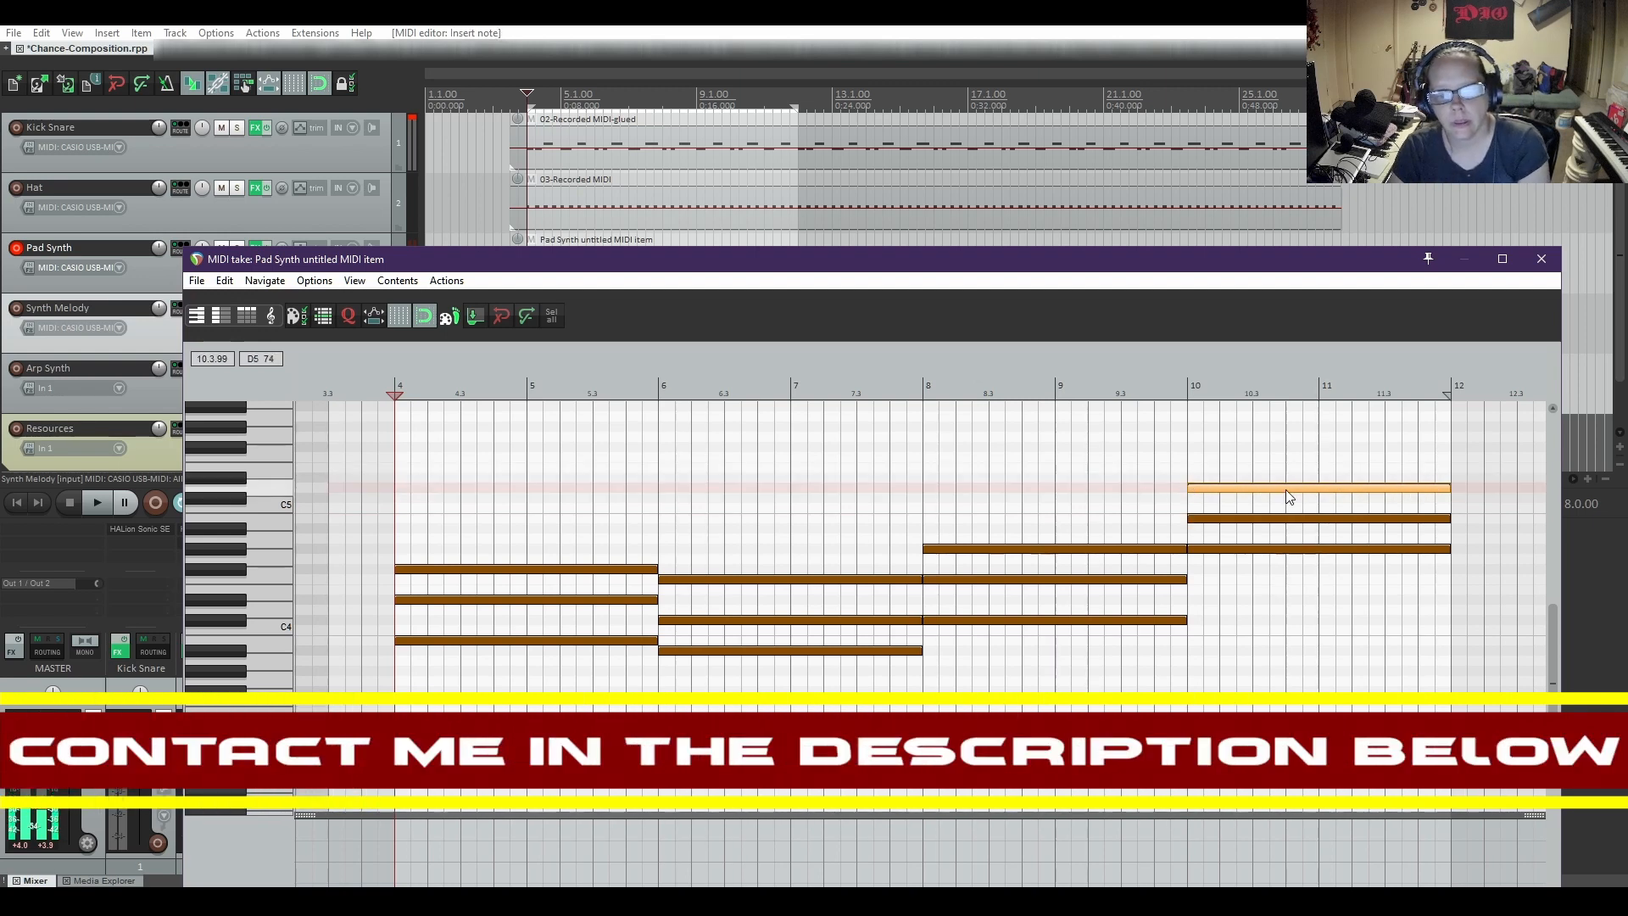
left_click_drag(1285, 490, 1286, 481)
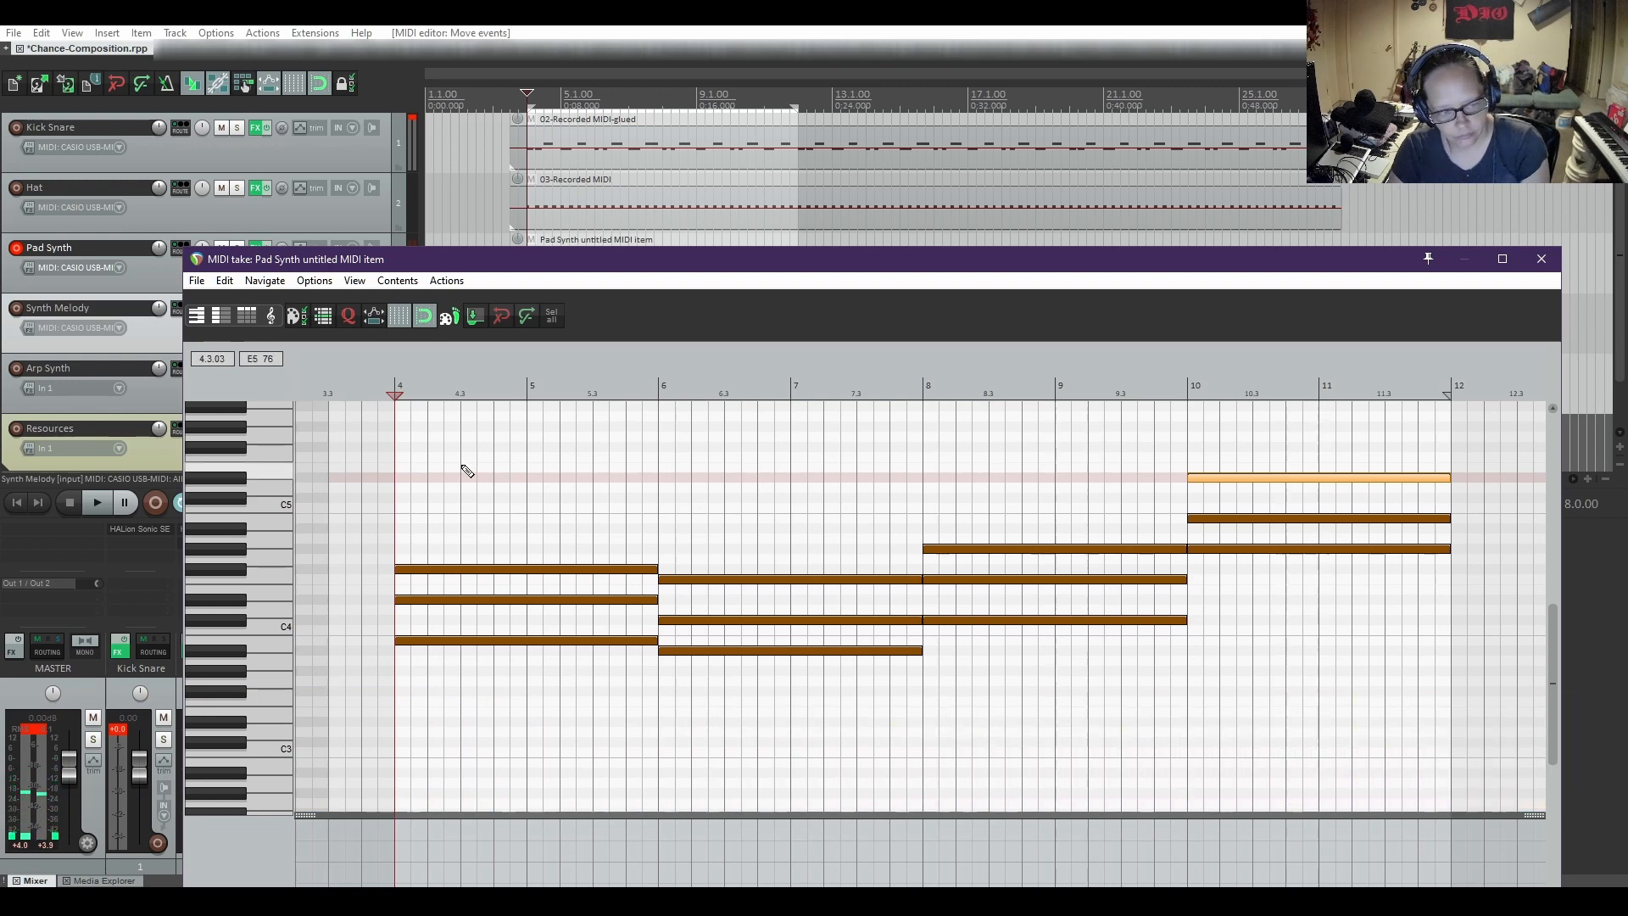
key("space")
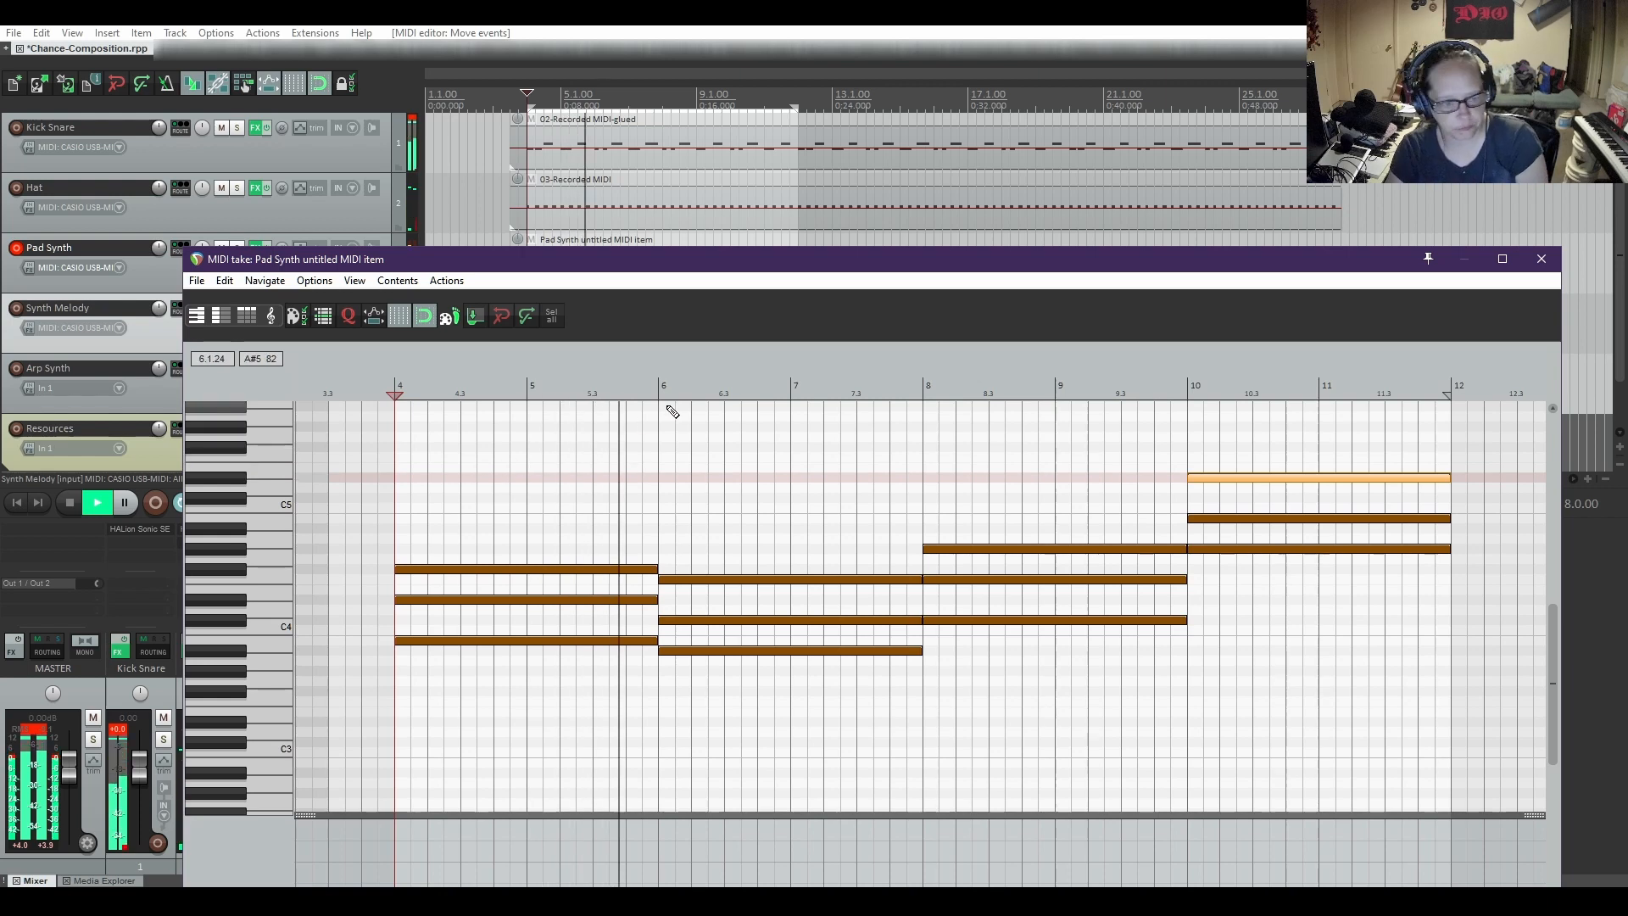
key("space")
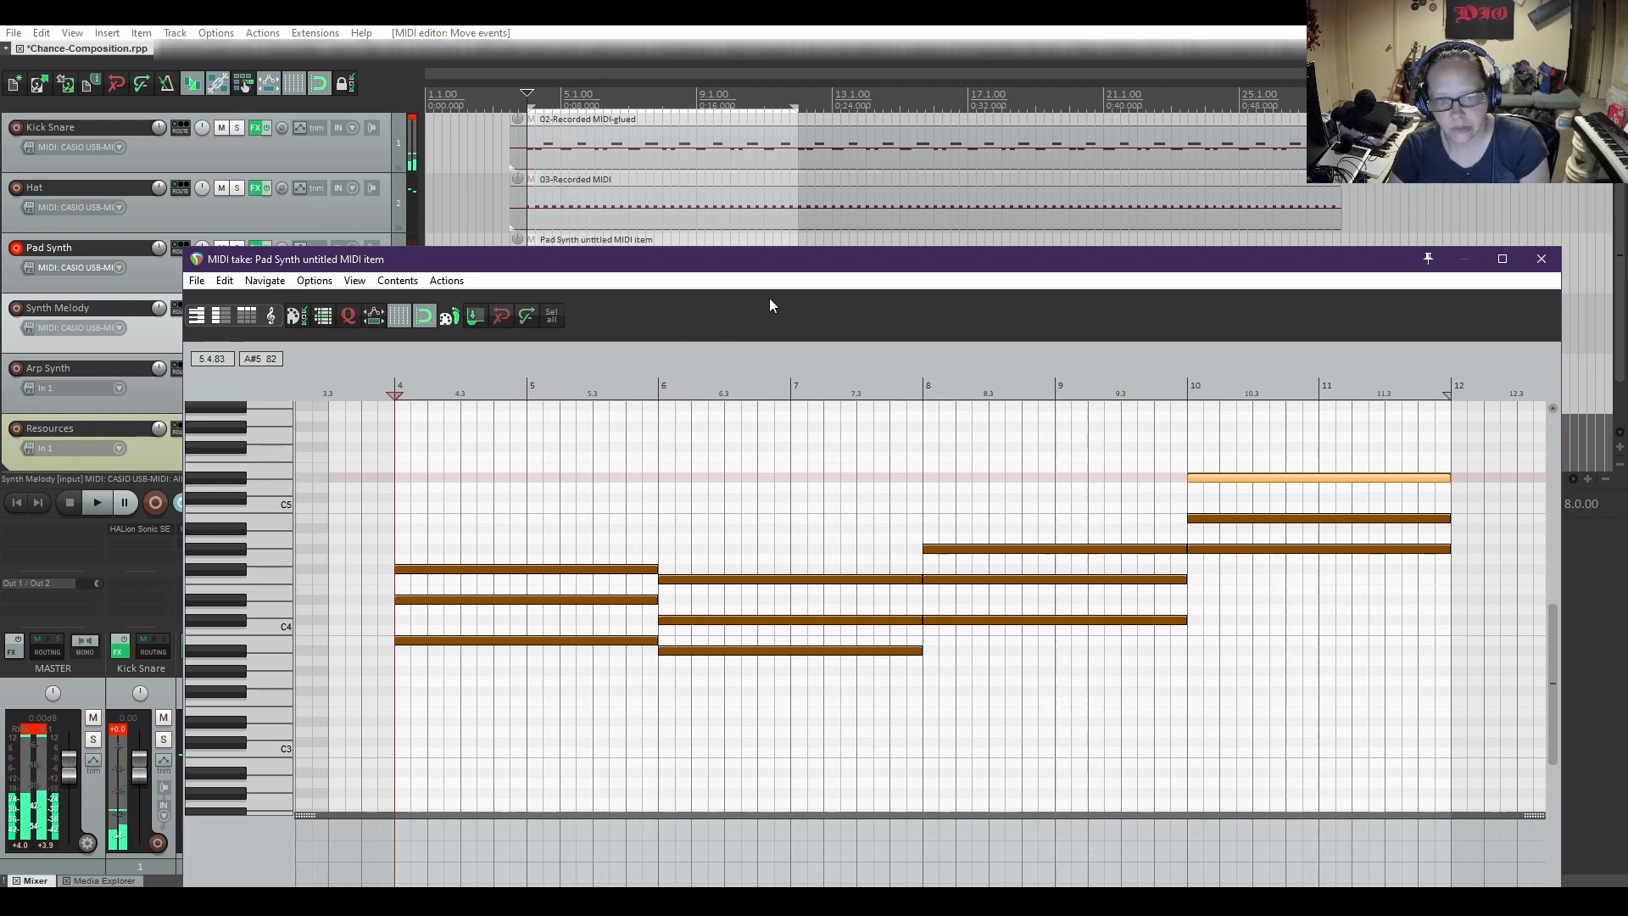
Close the MIDI editor and clear the time selection in the arrangement
left_click_drag(837, 256, 841, 223)
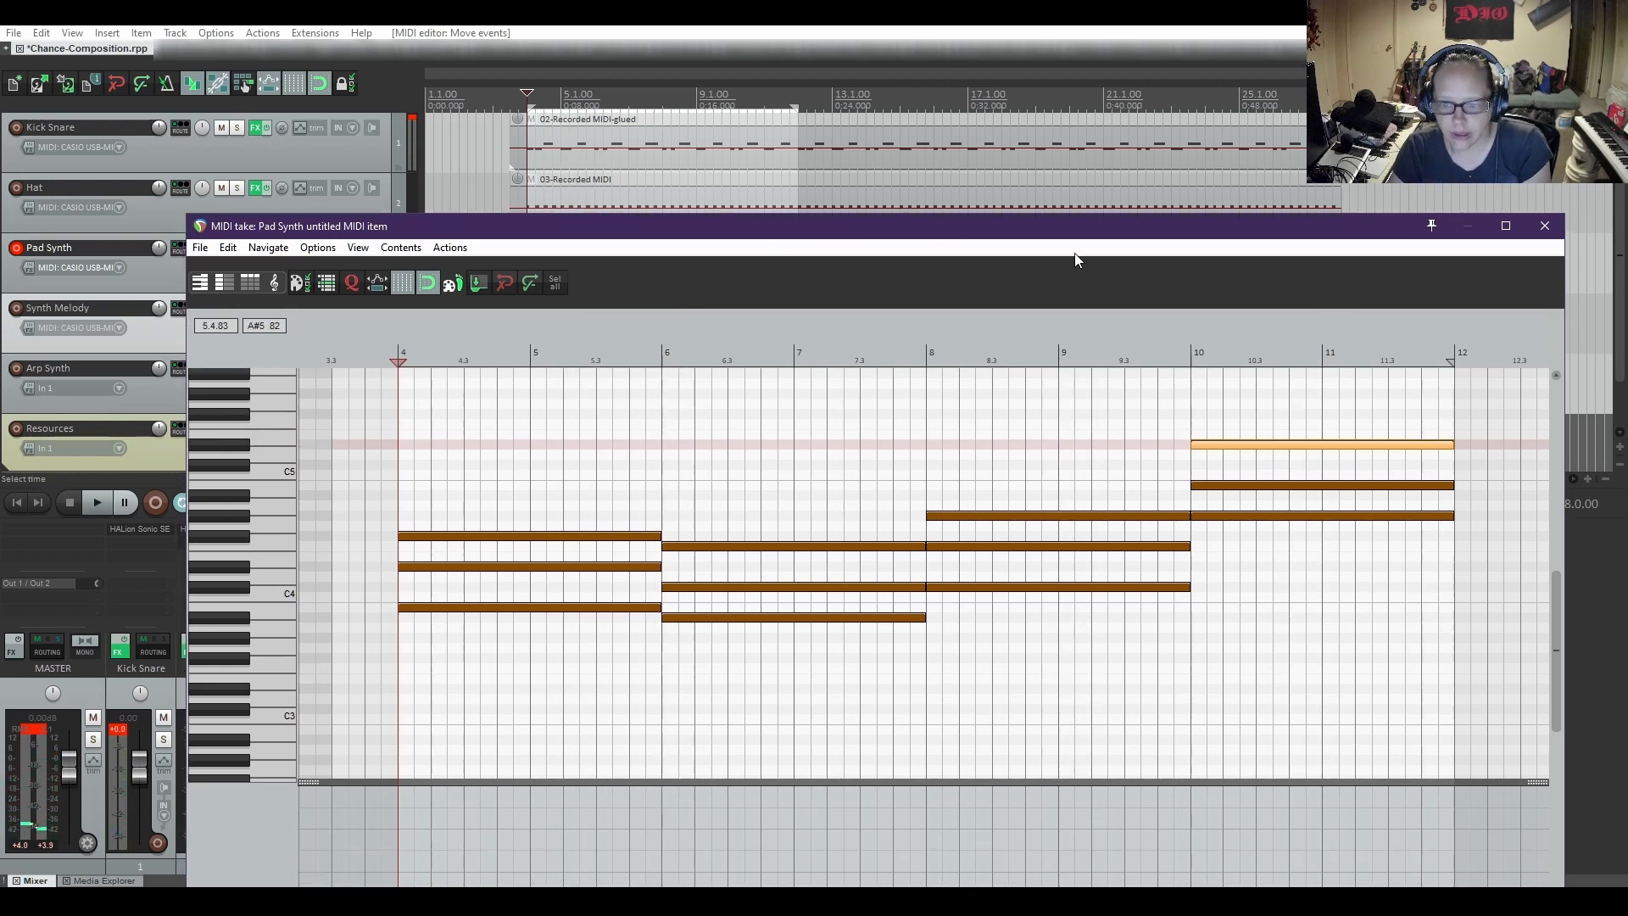
left_click(1543, 224)
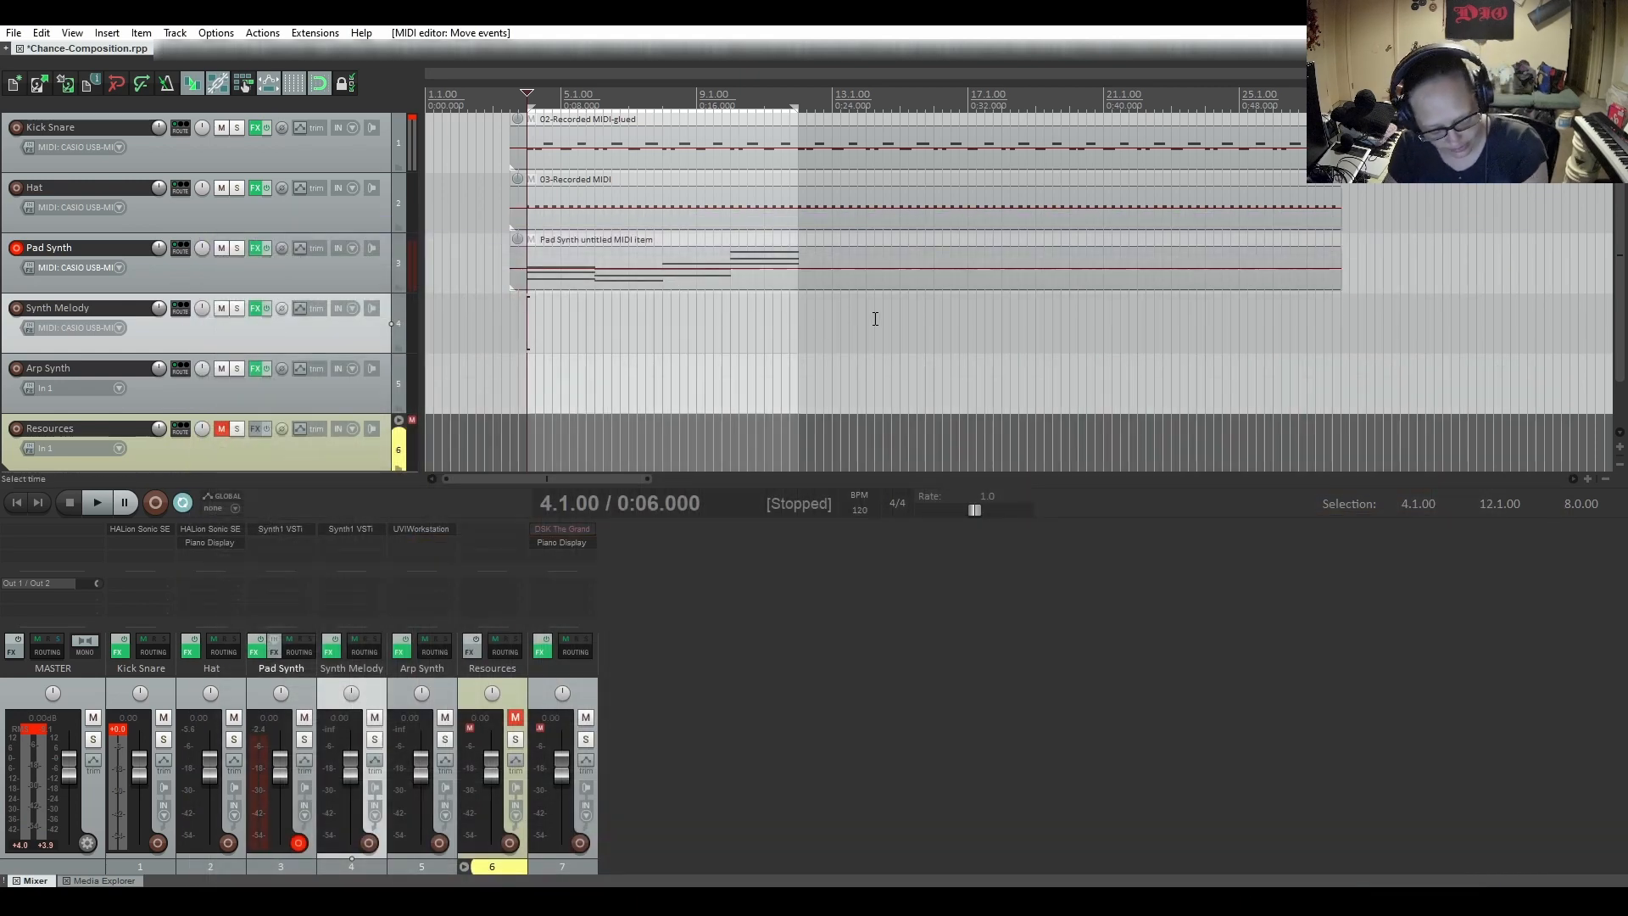
key("Escape")
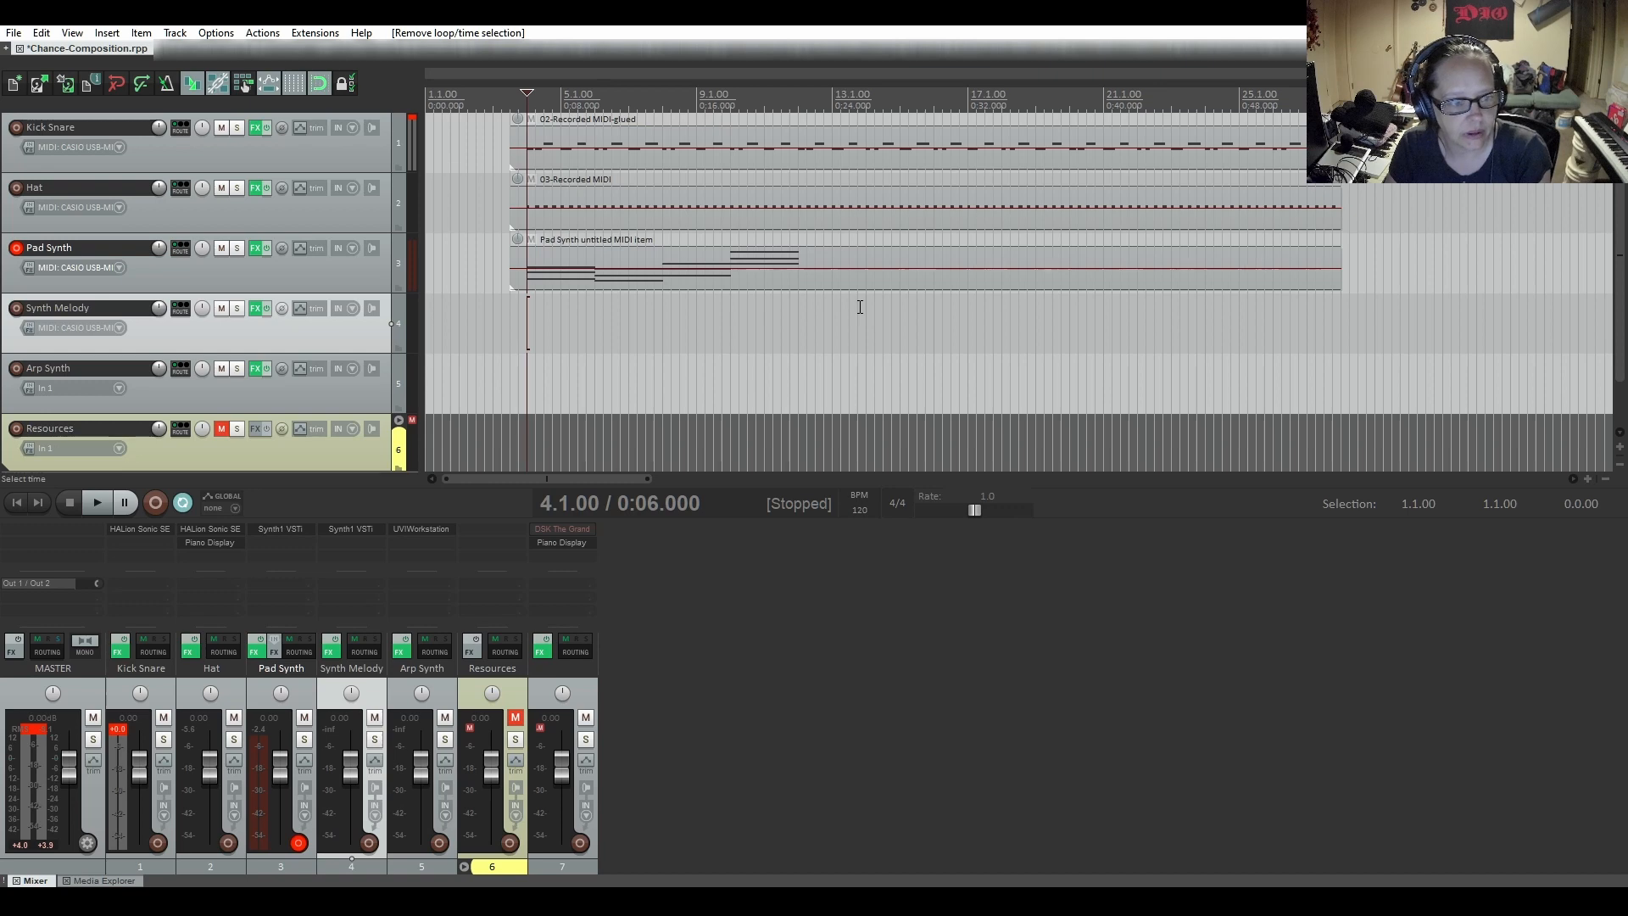
Open the Pad Synth item in the MIDI editor and paste a copy of the full four-chord progression at bar 12
left_click(588, 285)
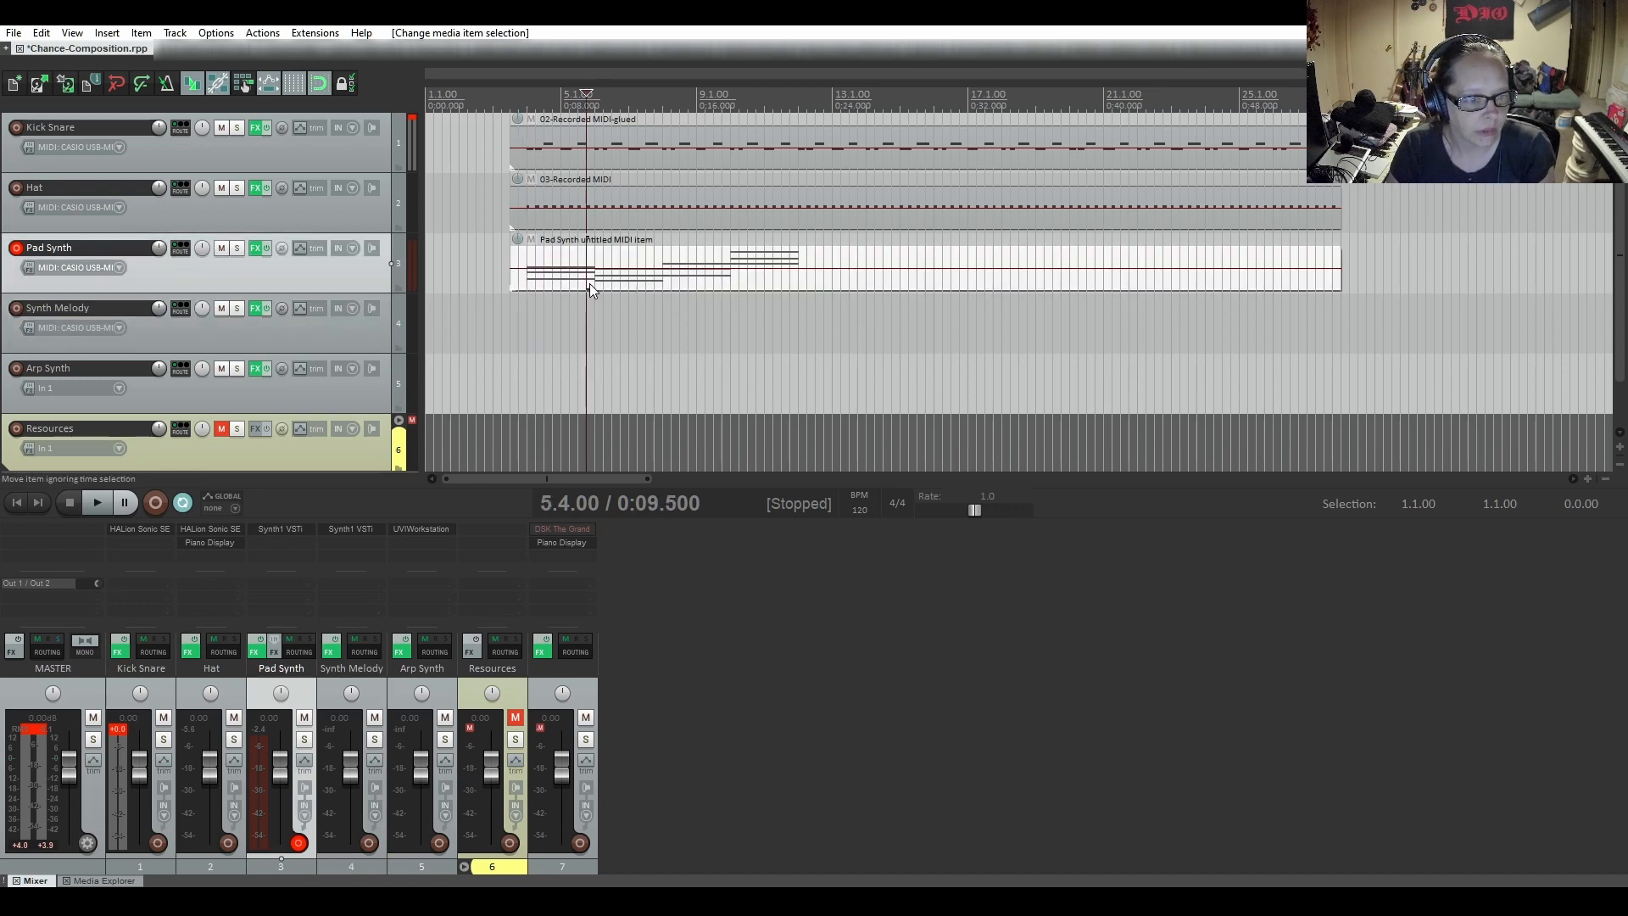
double_click(588, 283)
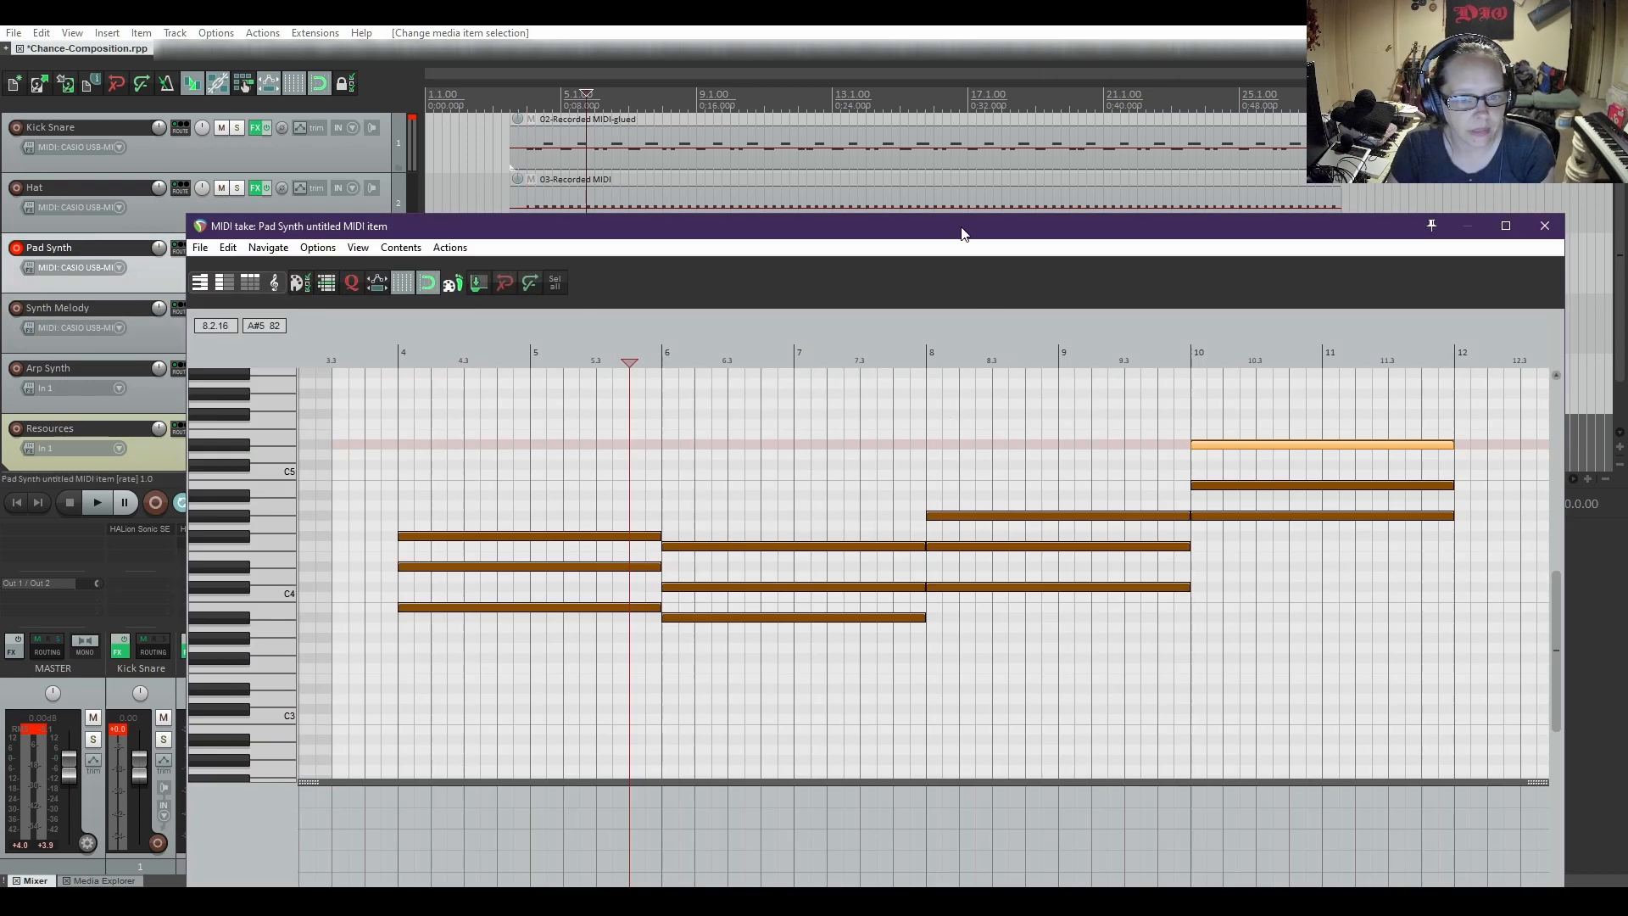
left_click_drag(962, 233, 955, 104)
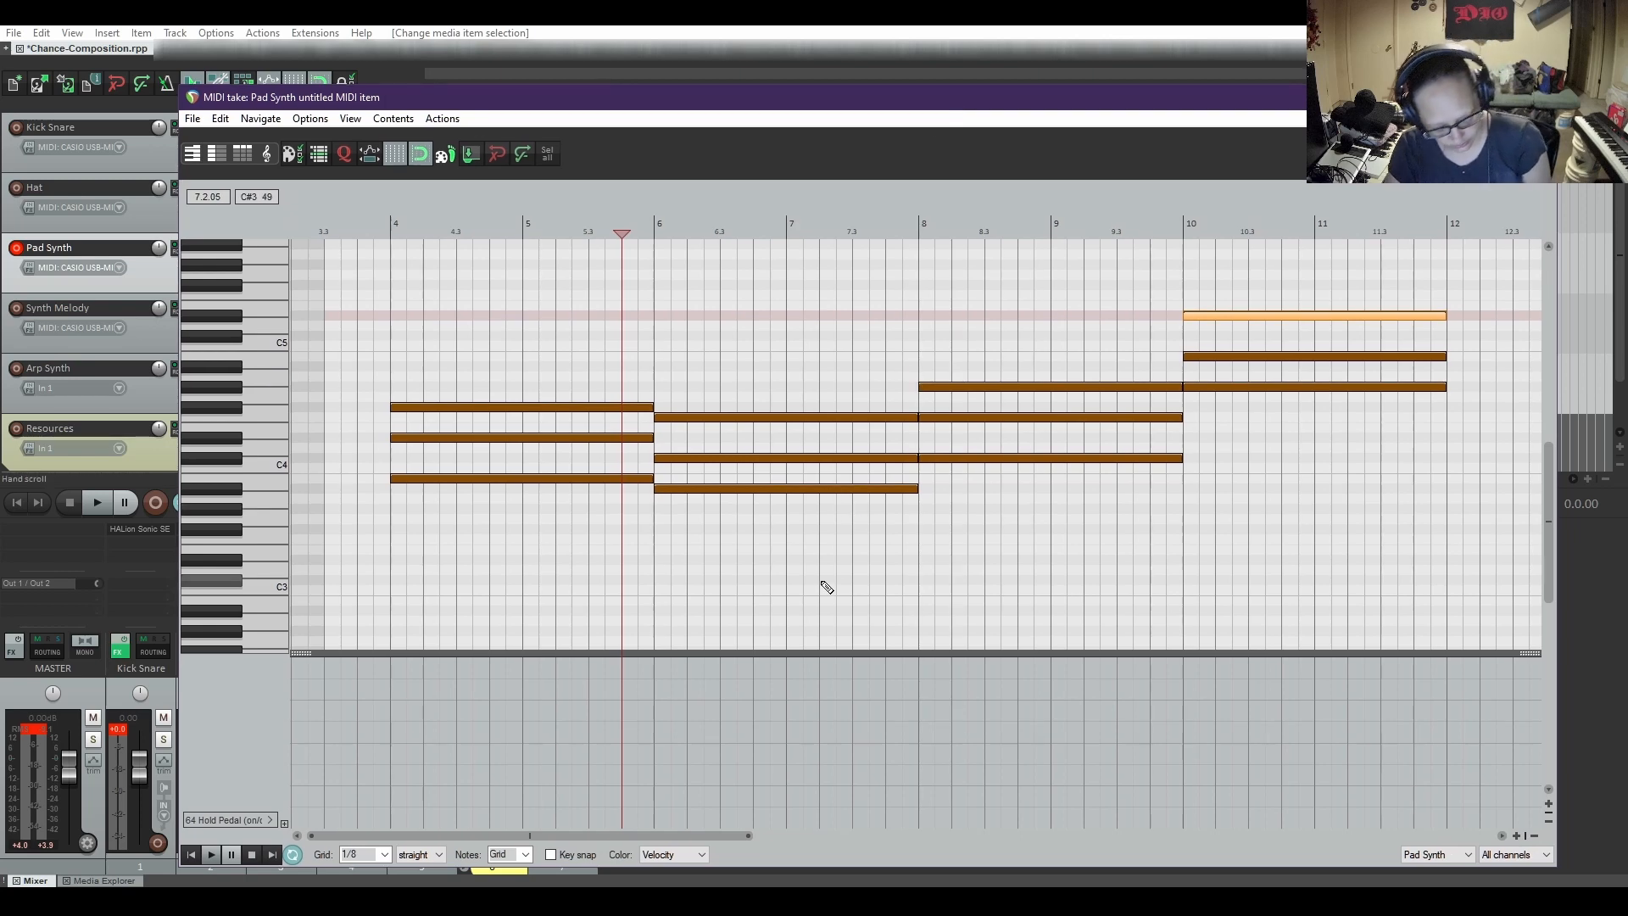
key("ctrl+a")
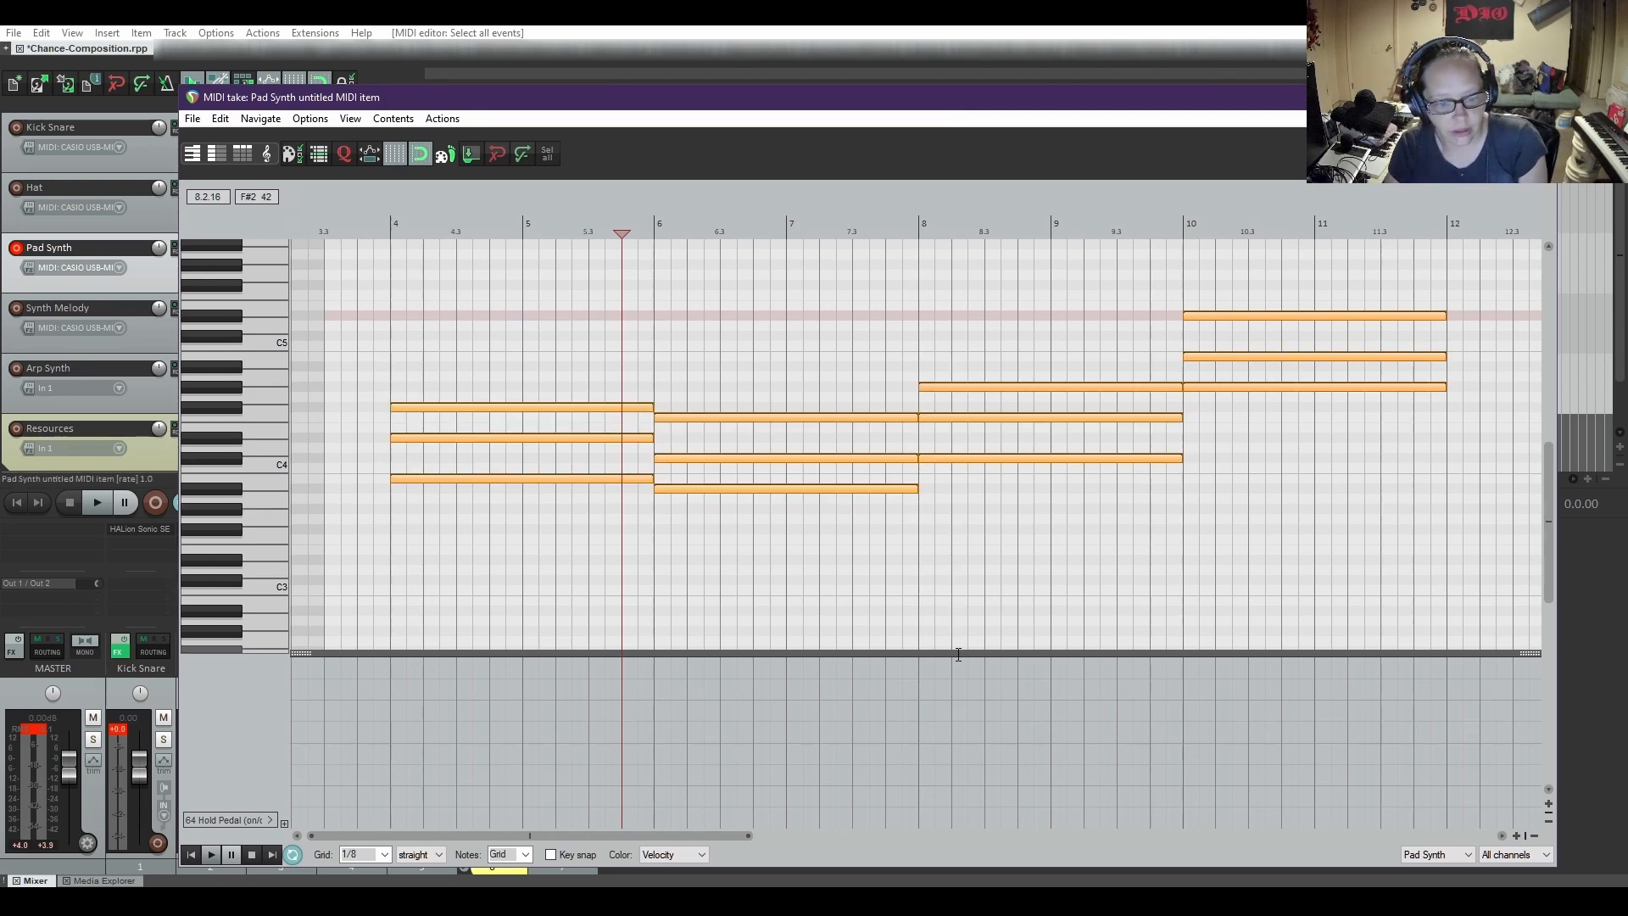
left_click_drag(707, 836, 1026, 836)
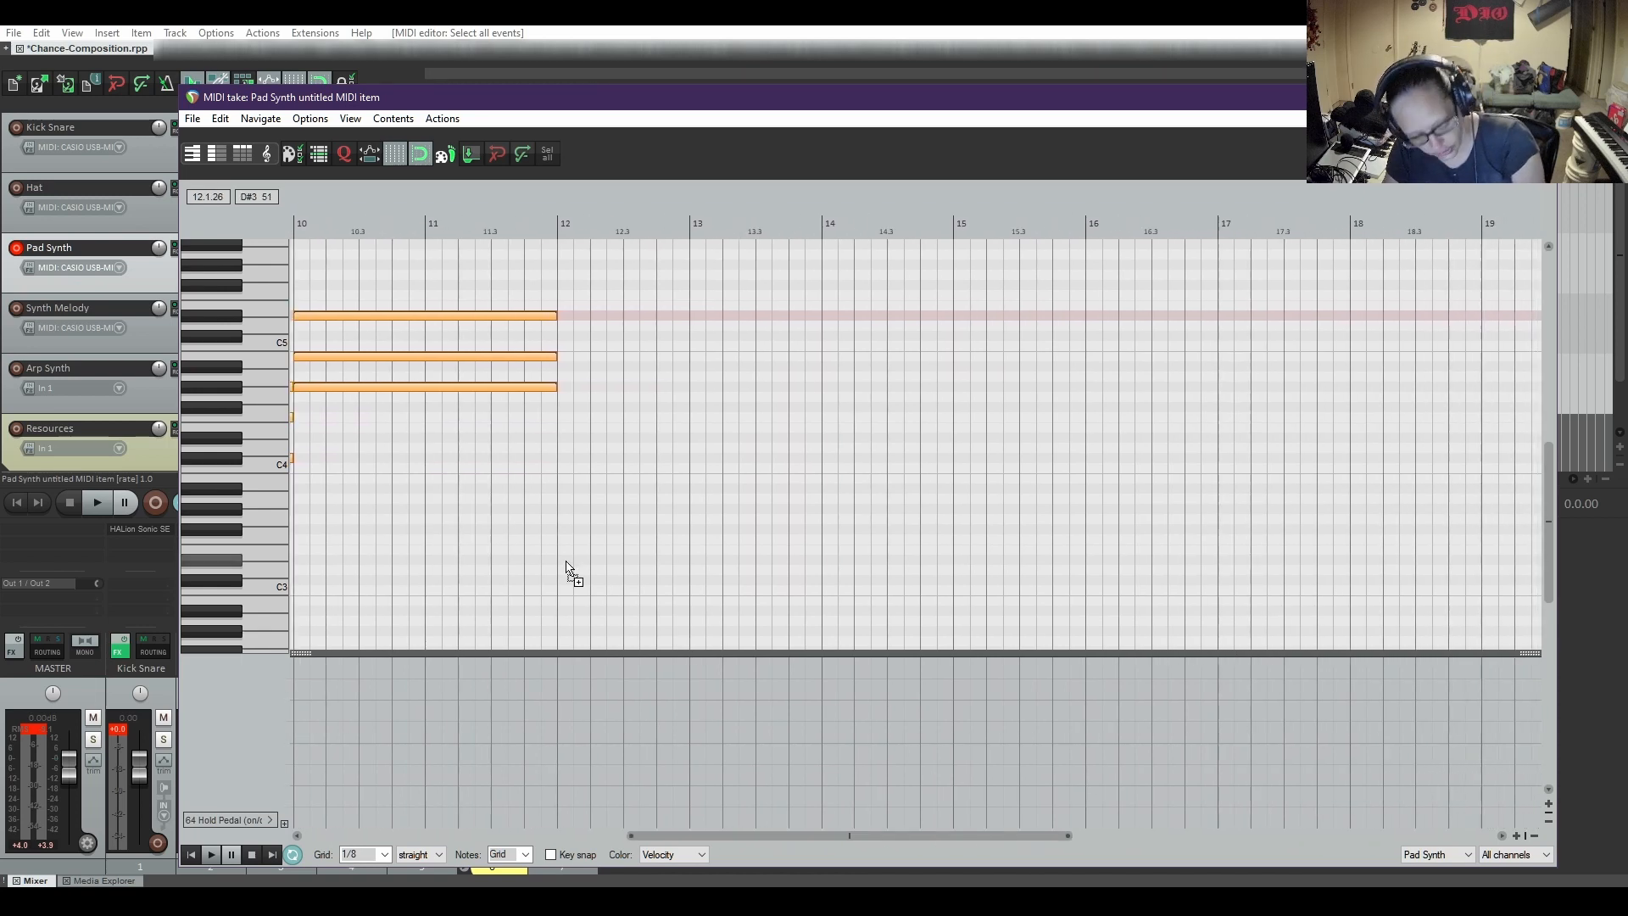
left_click(557, 227)
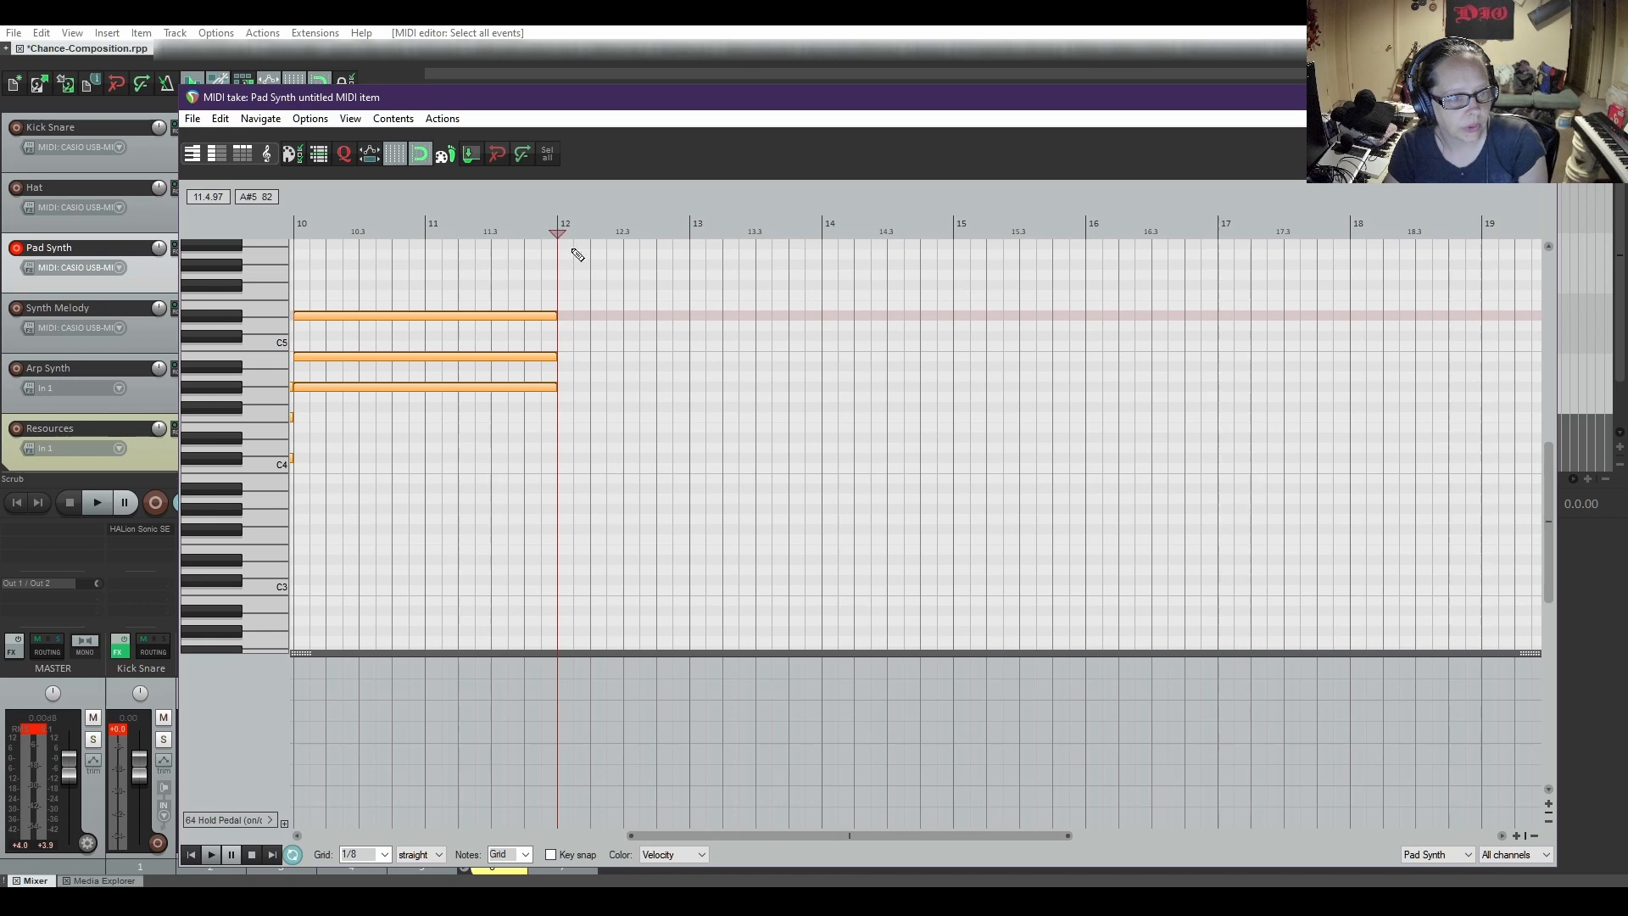
key("ctrl+v")
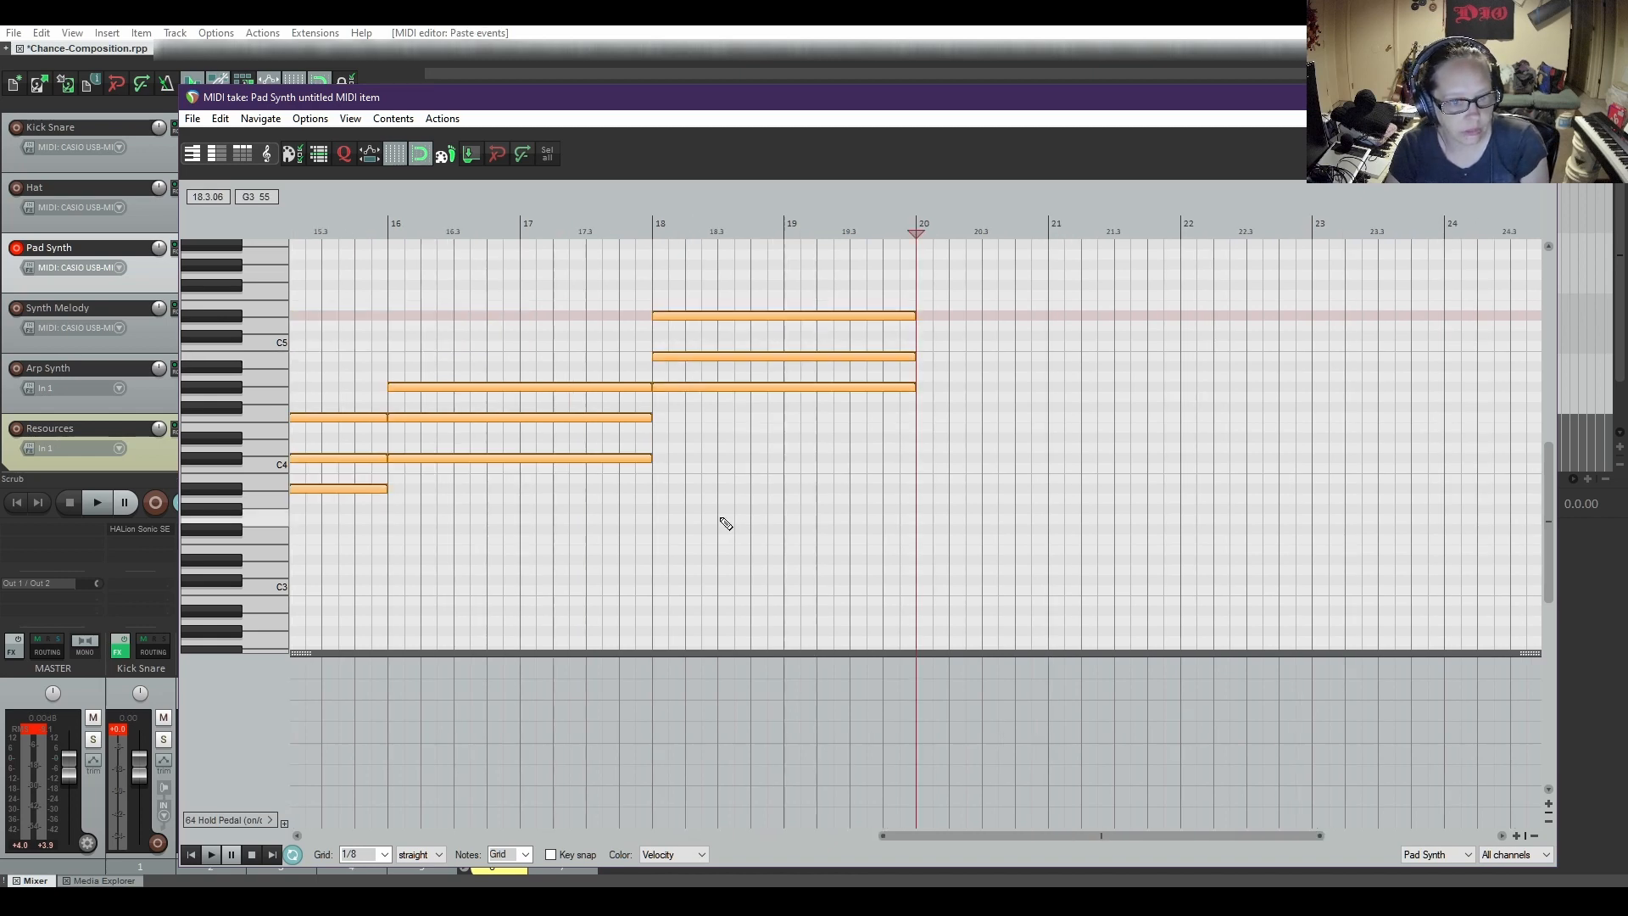
Paste the four-chord progression again at bar 20 of the Pad Synth item and close the MIDI editor
mouse_move(954, 841)
left_mouse_down()
mouse_move(432, 850)
mouse_move(936, 858)
left_mouse_up()
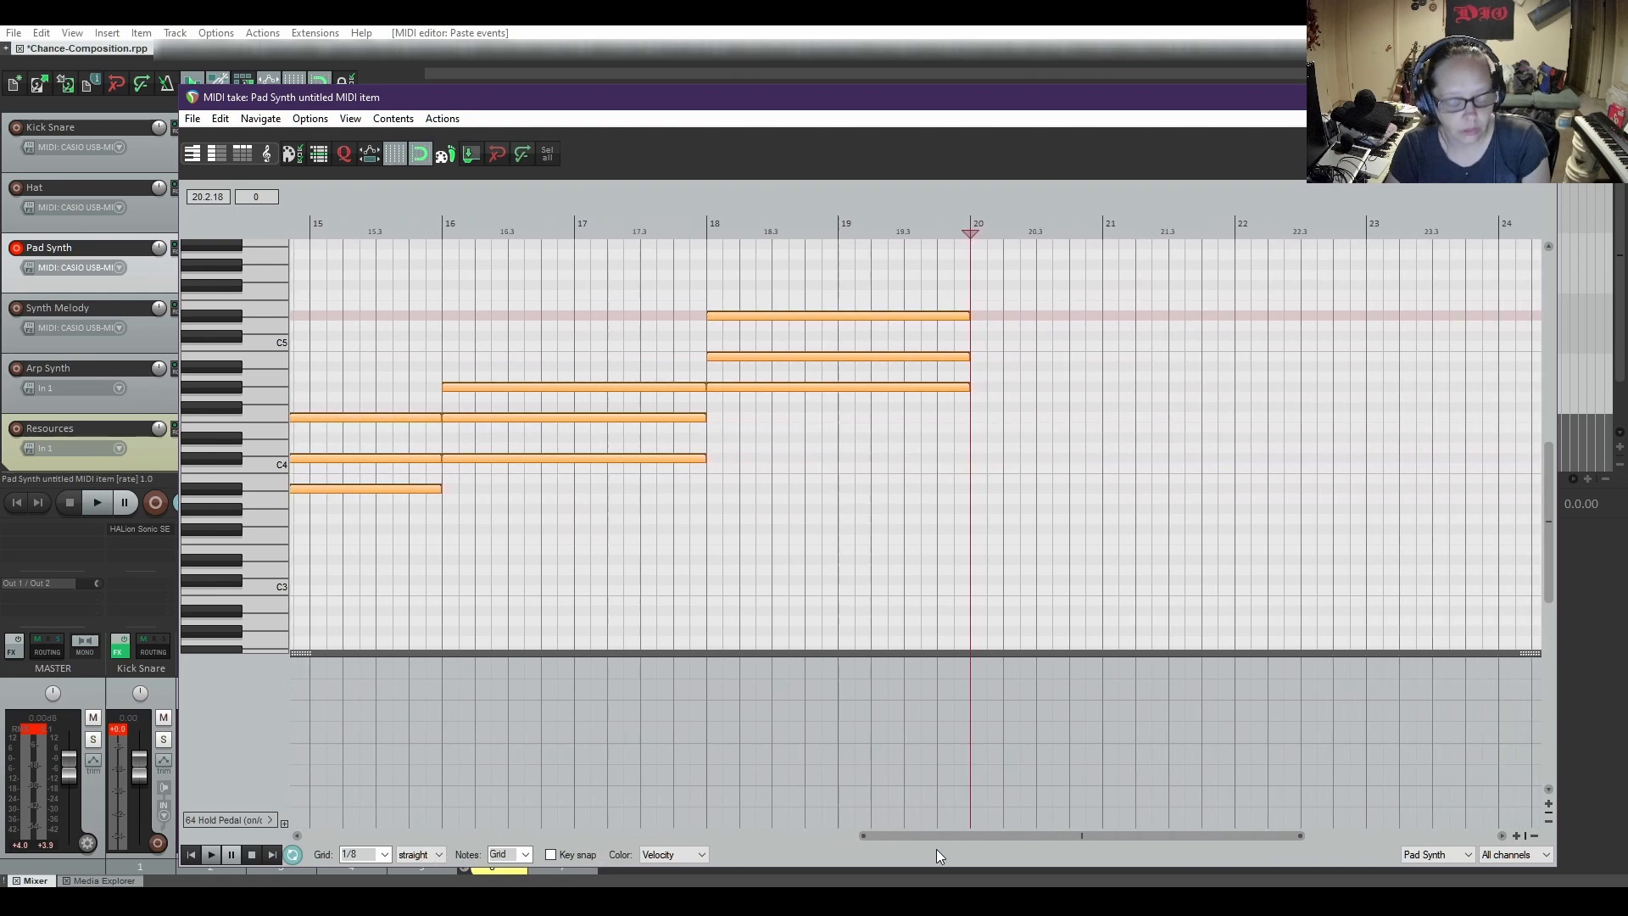
left_click_drag(908, 101, 994, 321)
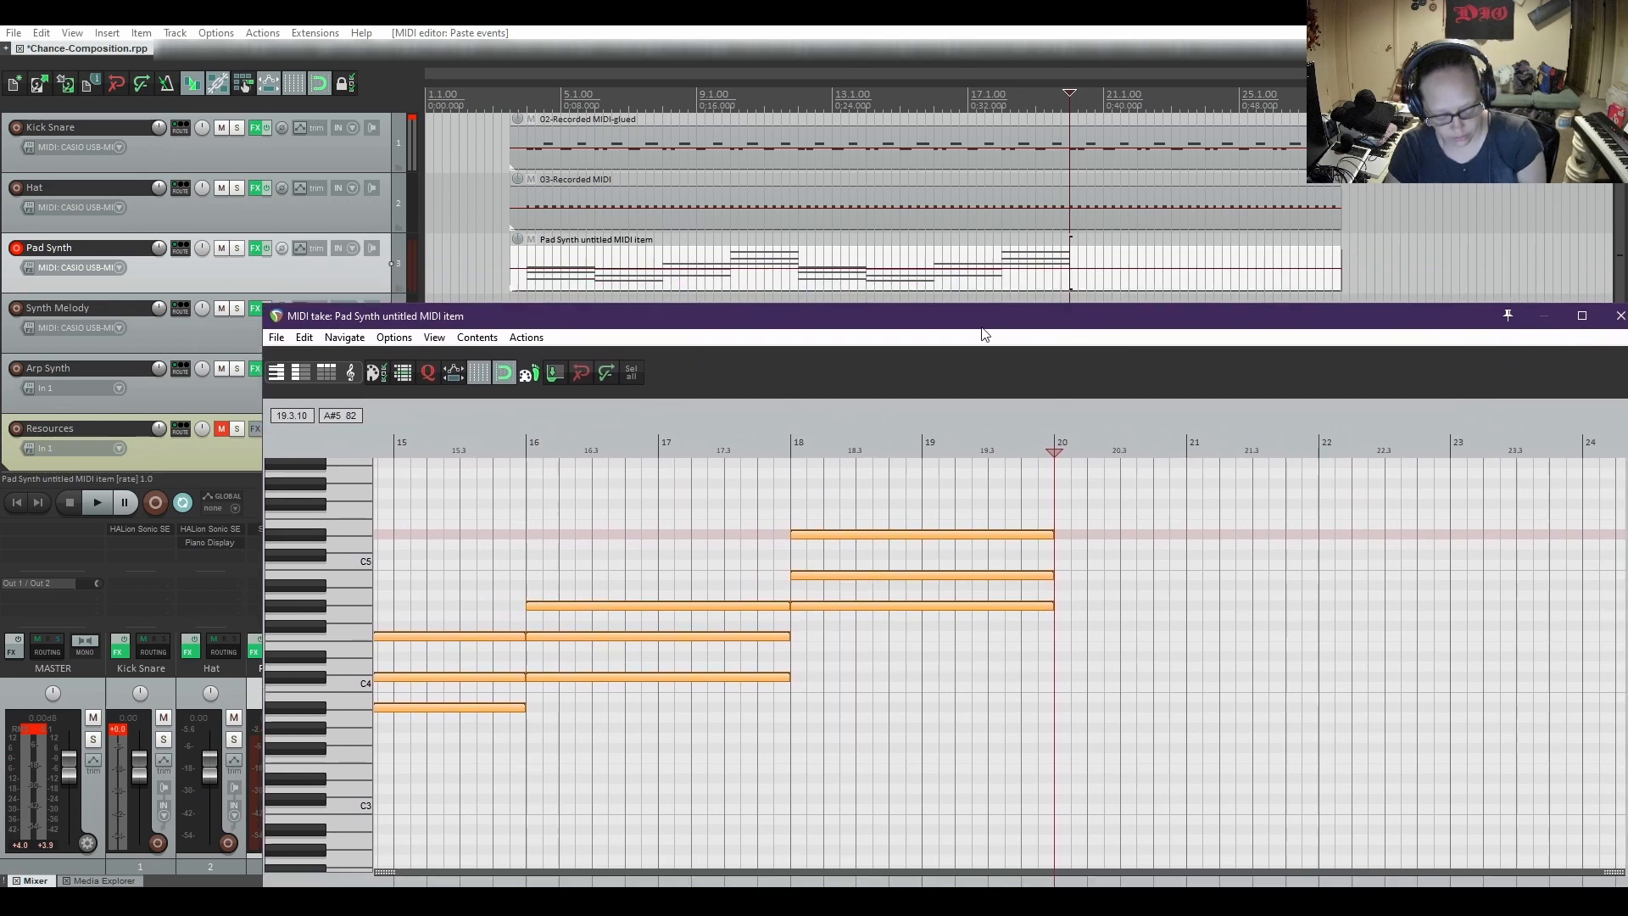
key("ctrl+v")
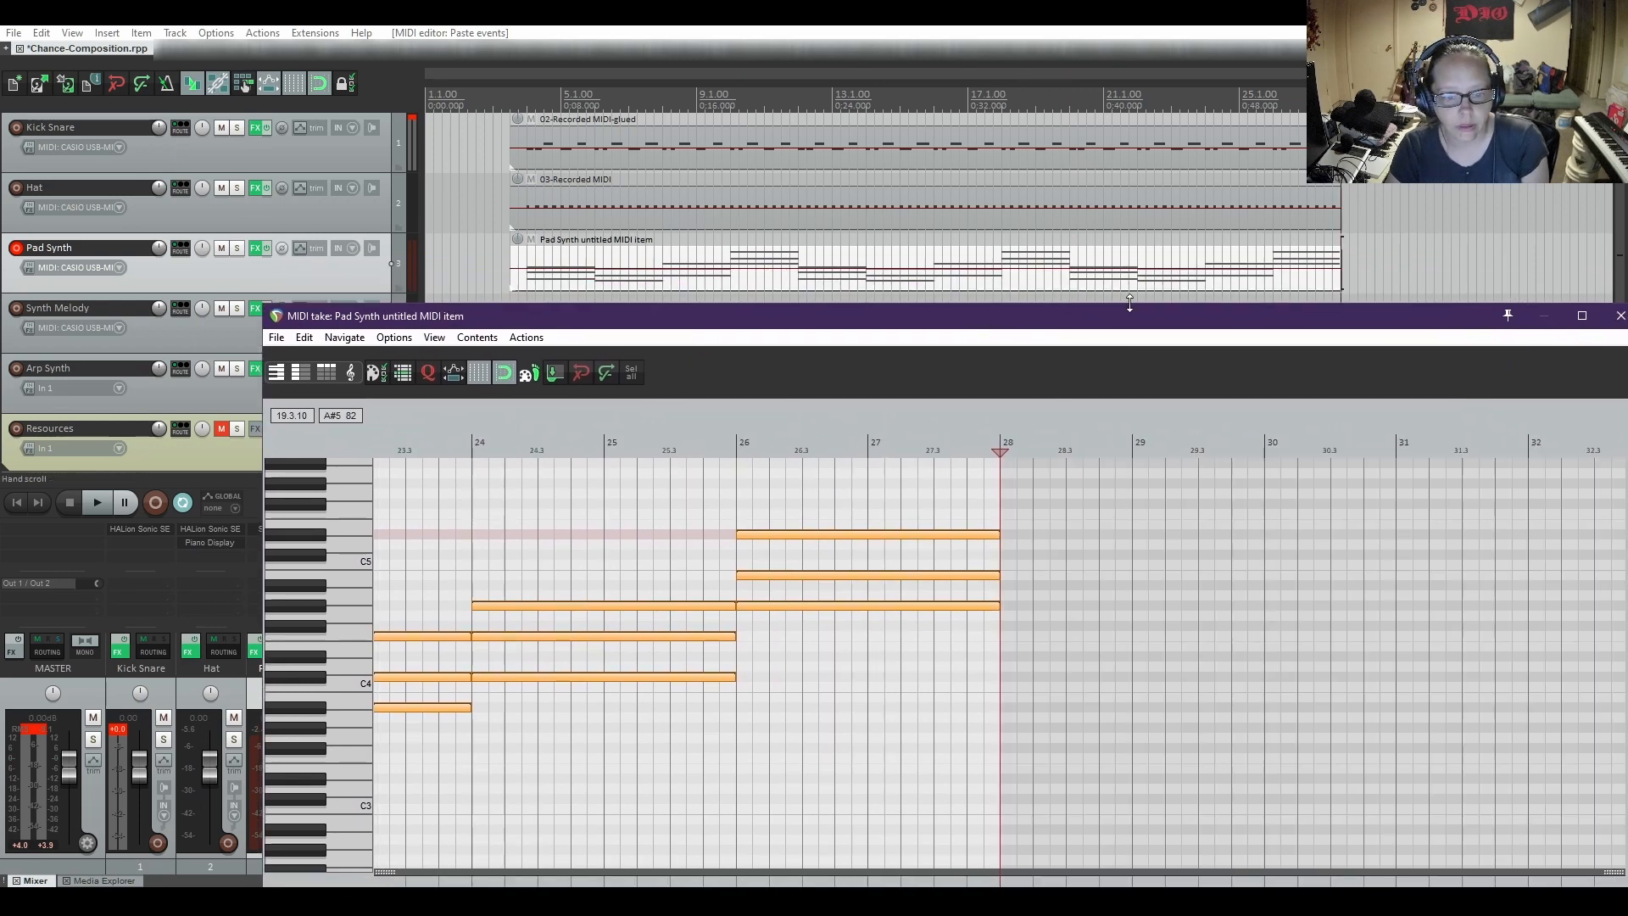
left_click_drag(1134, 324, 1010, 291)
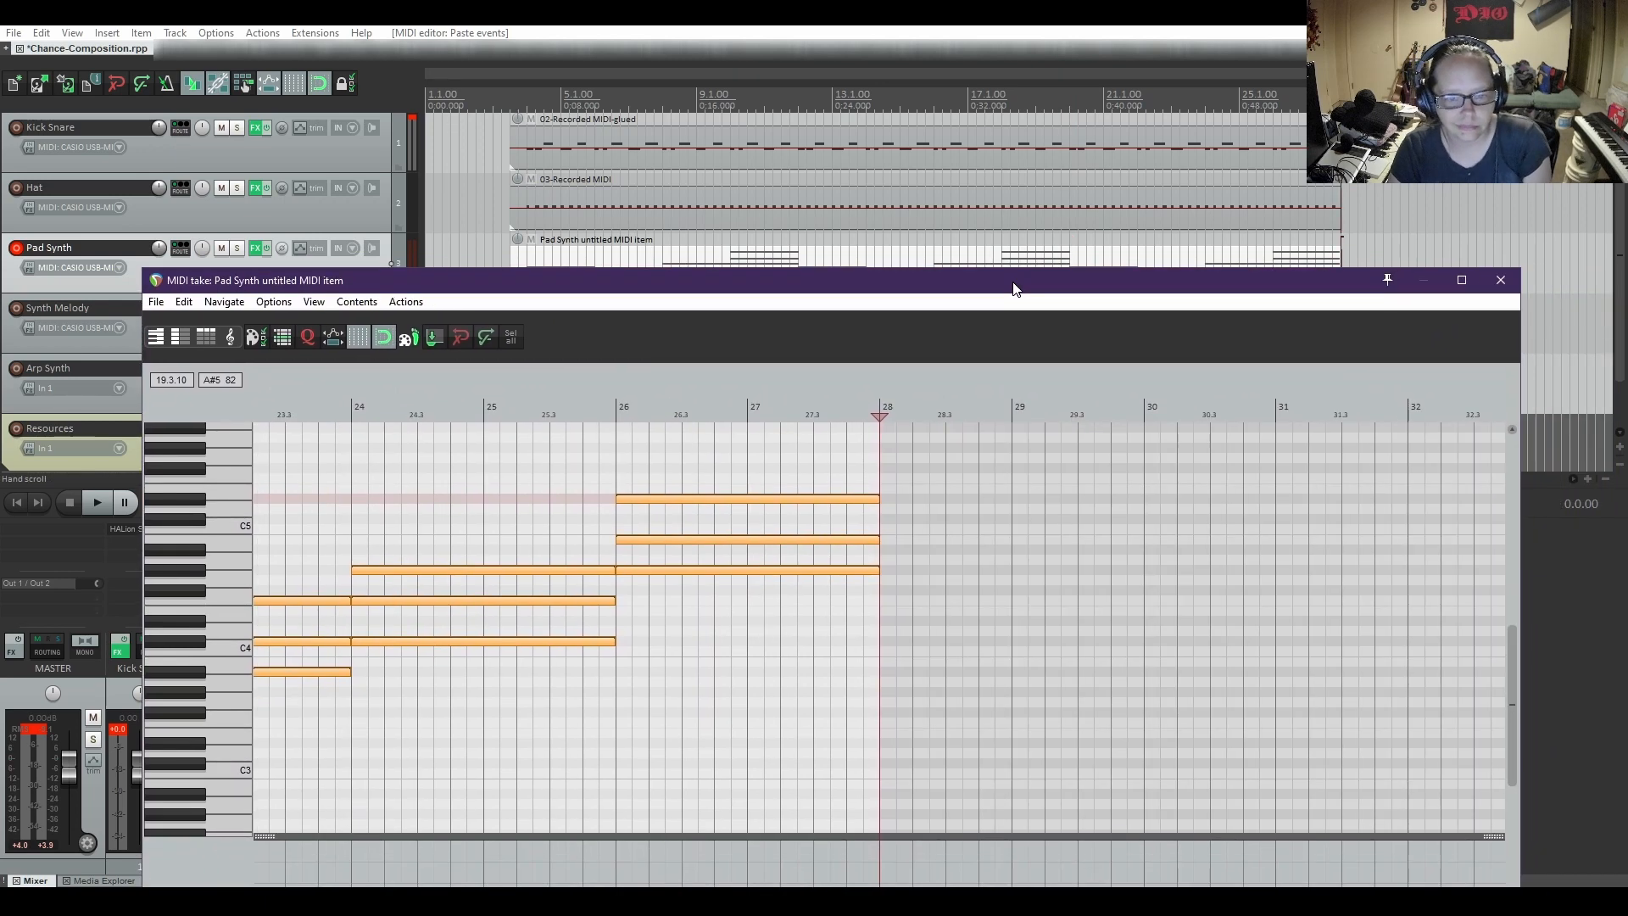
left_click(1499, 278)
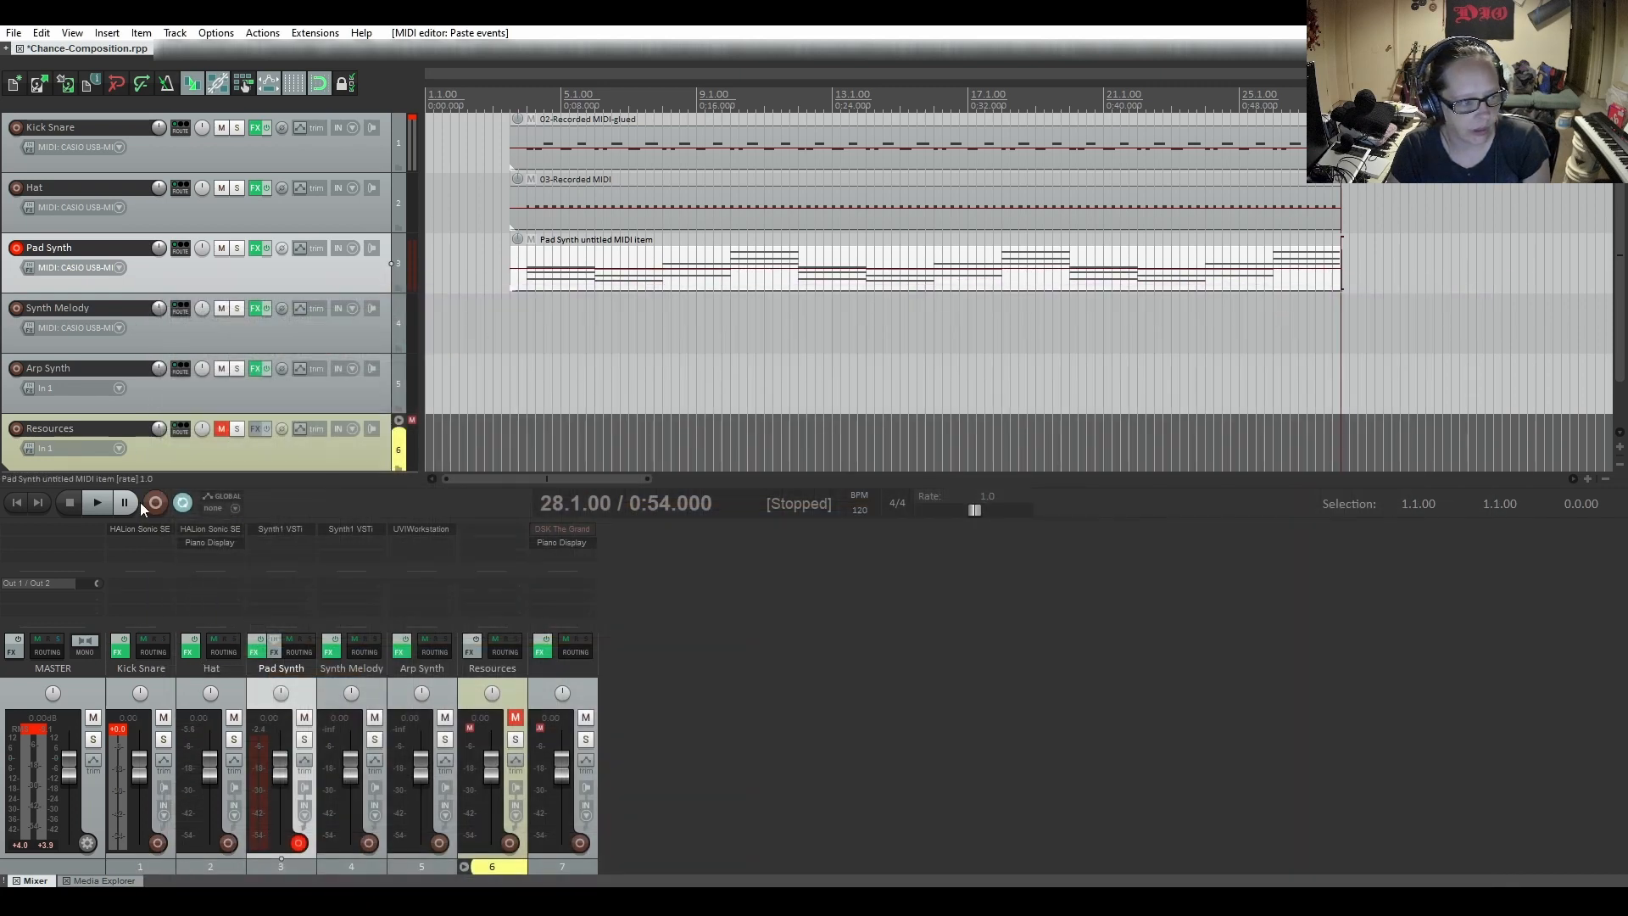
Insert a new MIDI item on the Arp Synth track spanning bar 4 to bar 28
left_click(16, 504)
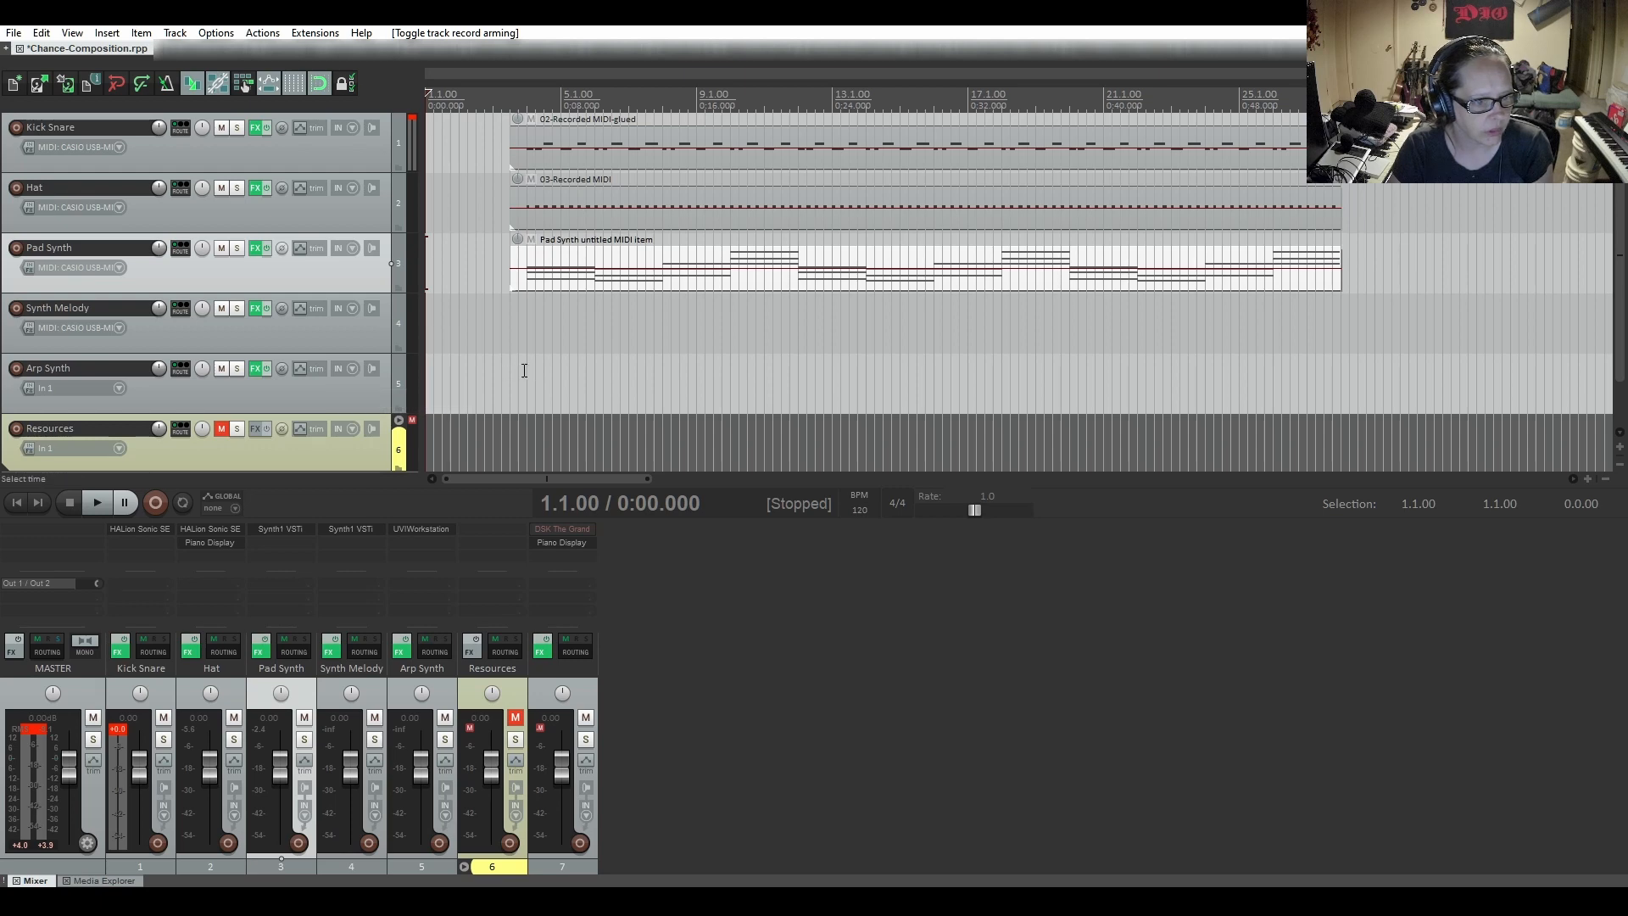
left_click_drag(527, 367, 1342, 387)
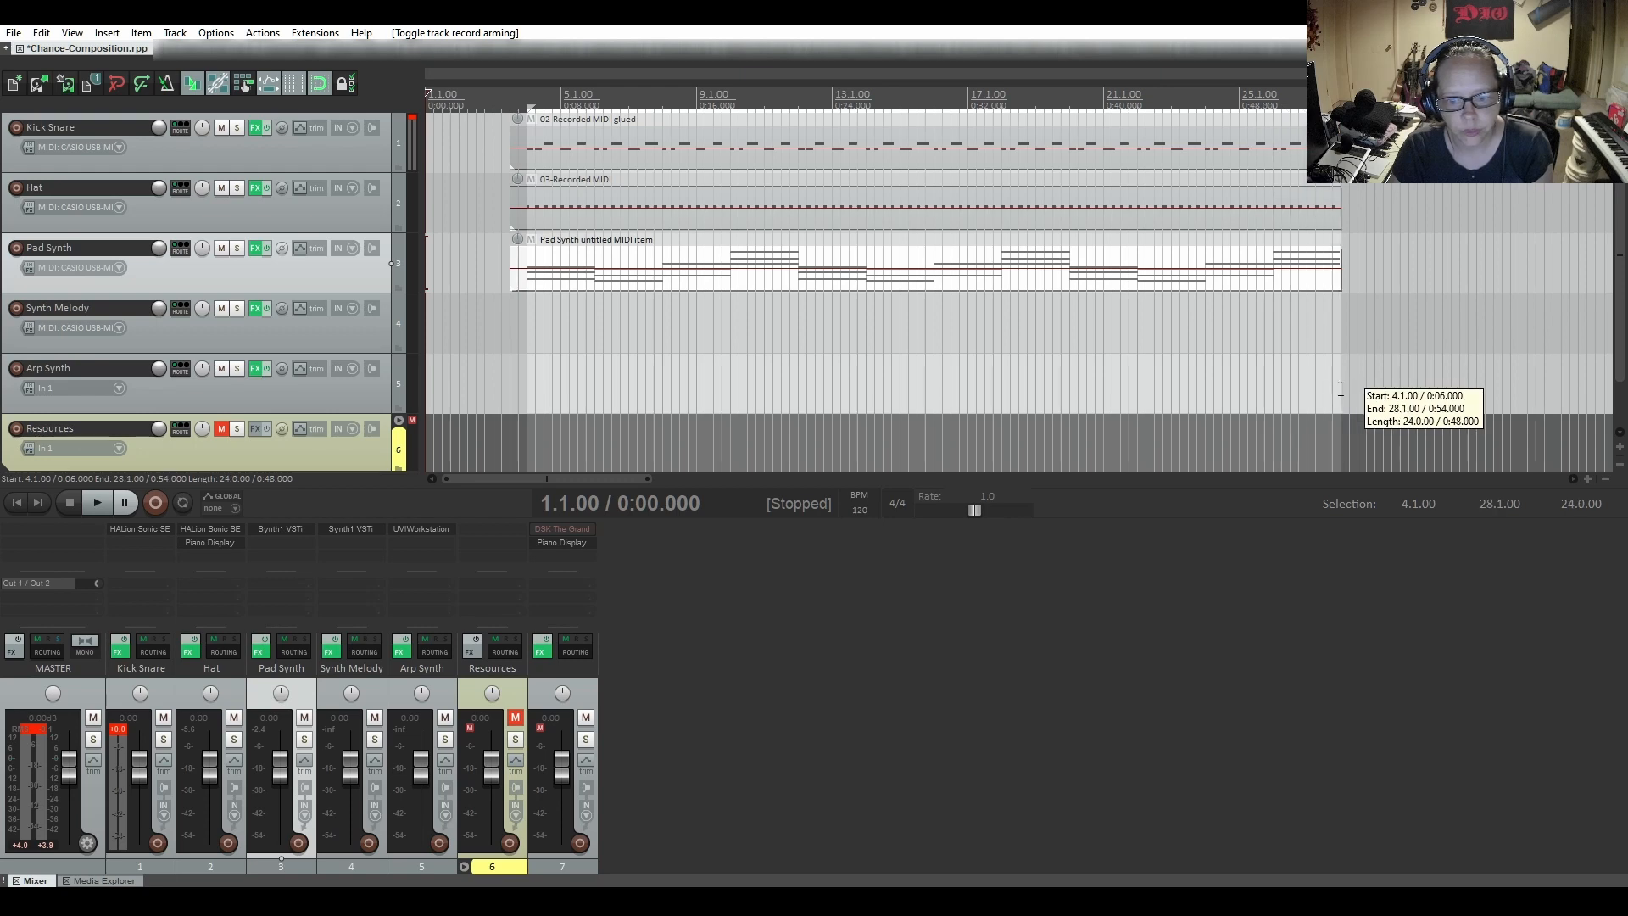
left_click(322, 405)
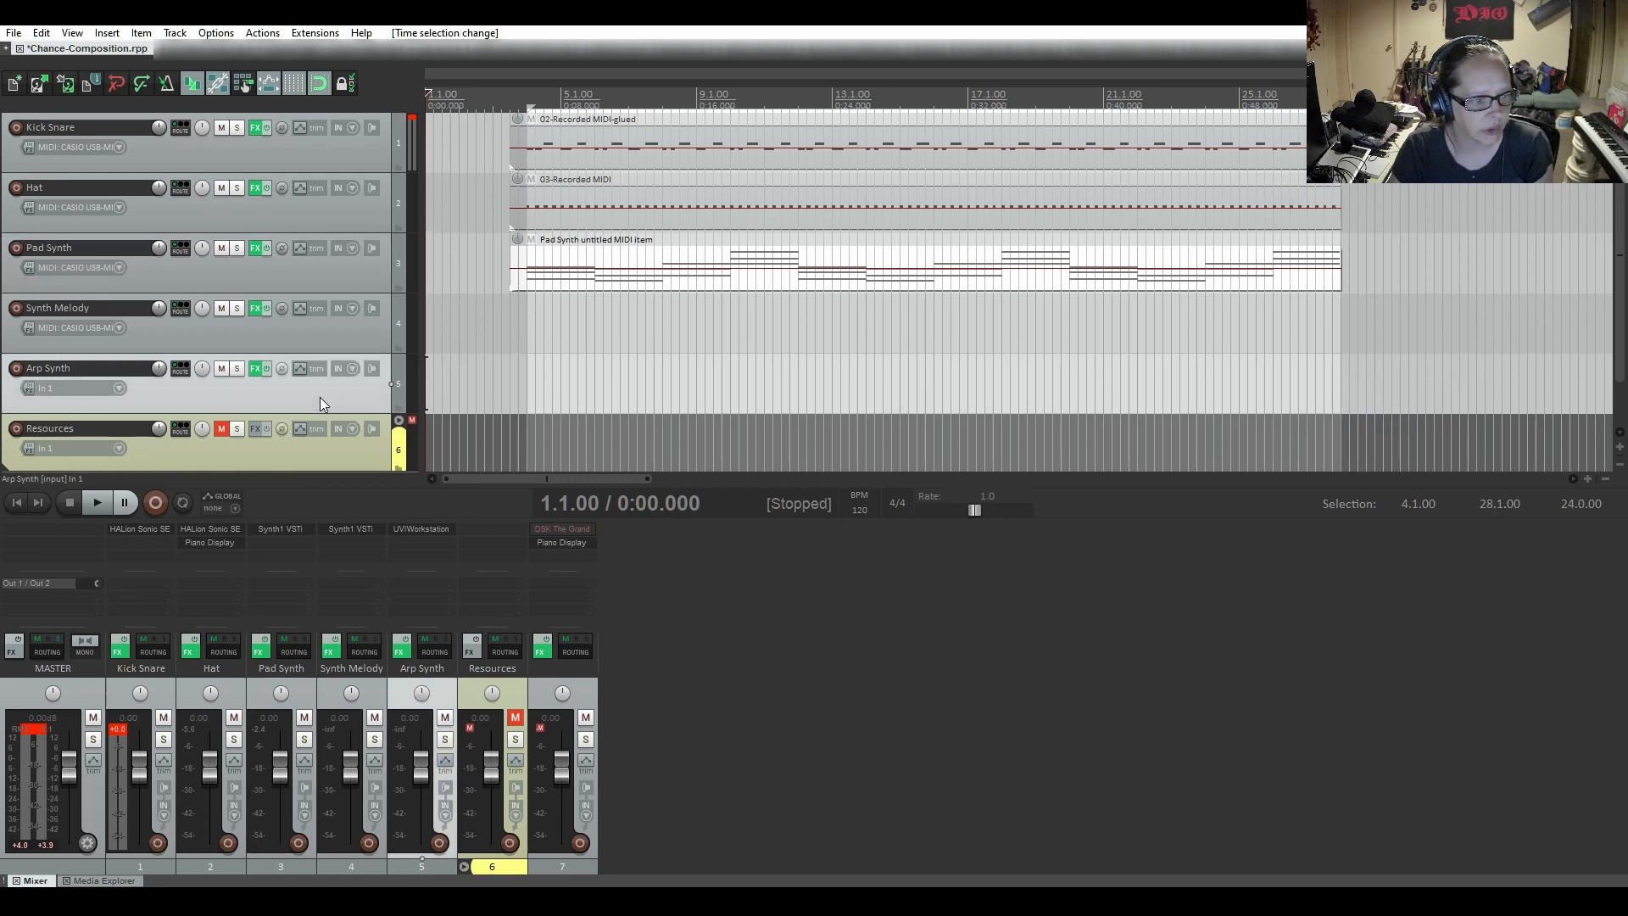
left_click(103, 34)
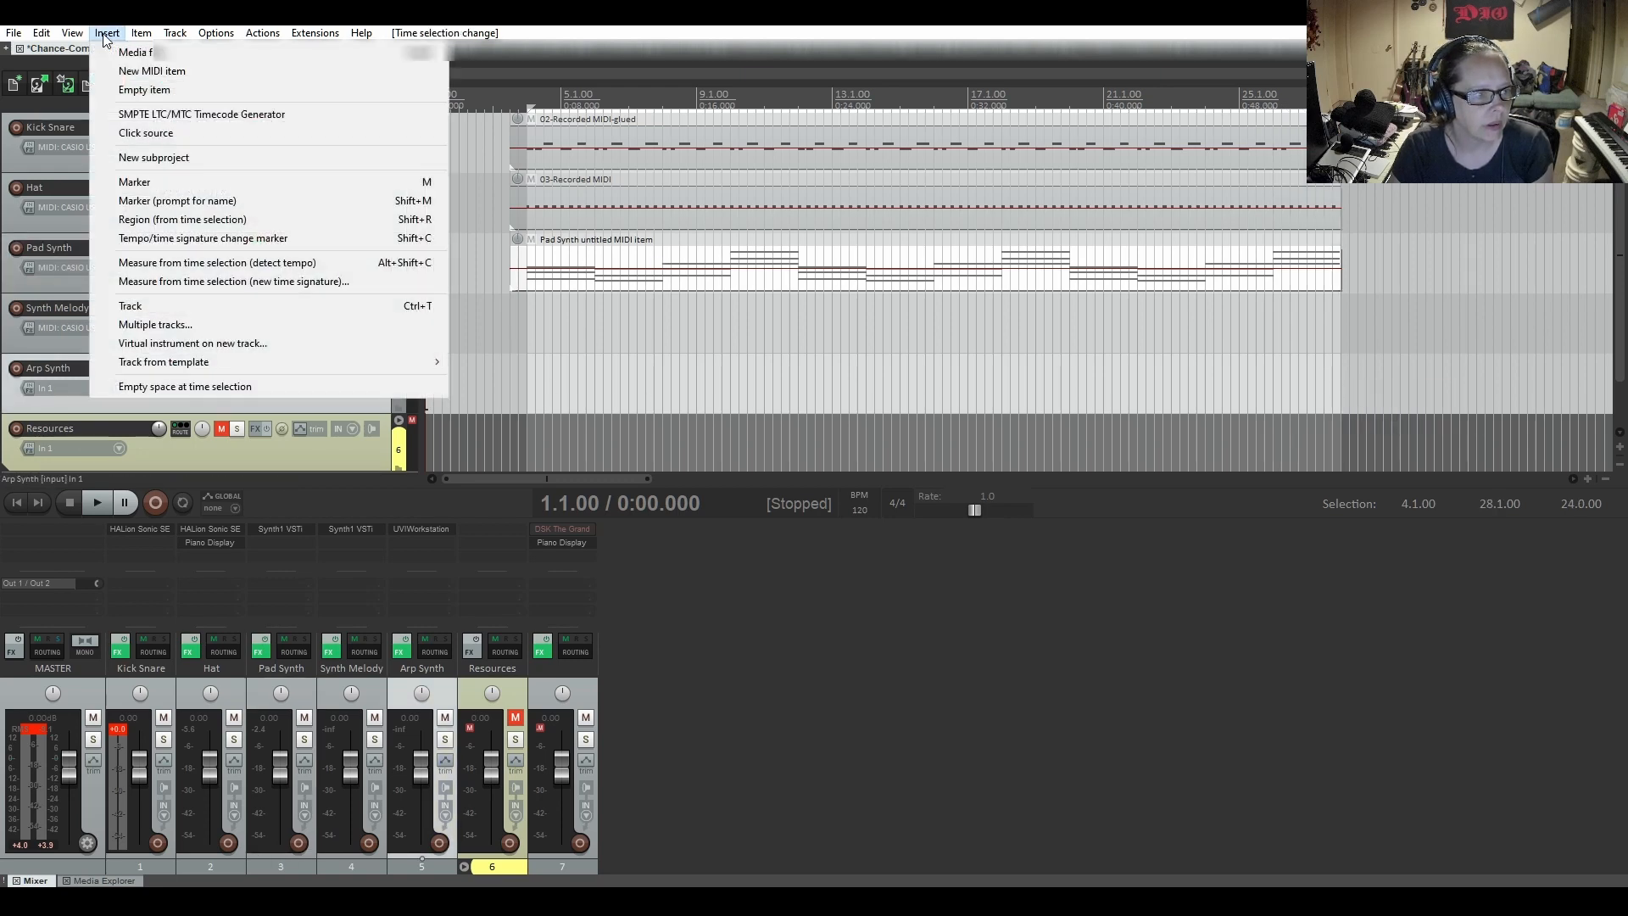
left_click(128, 65)
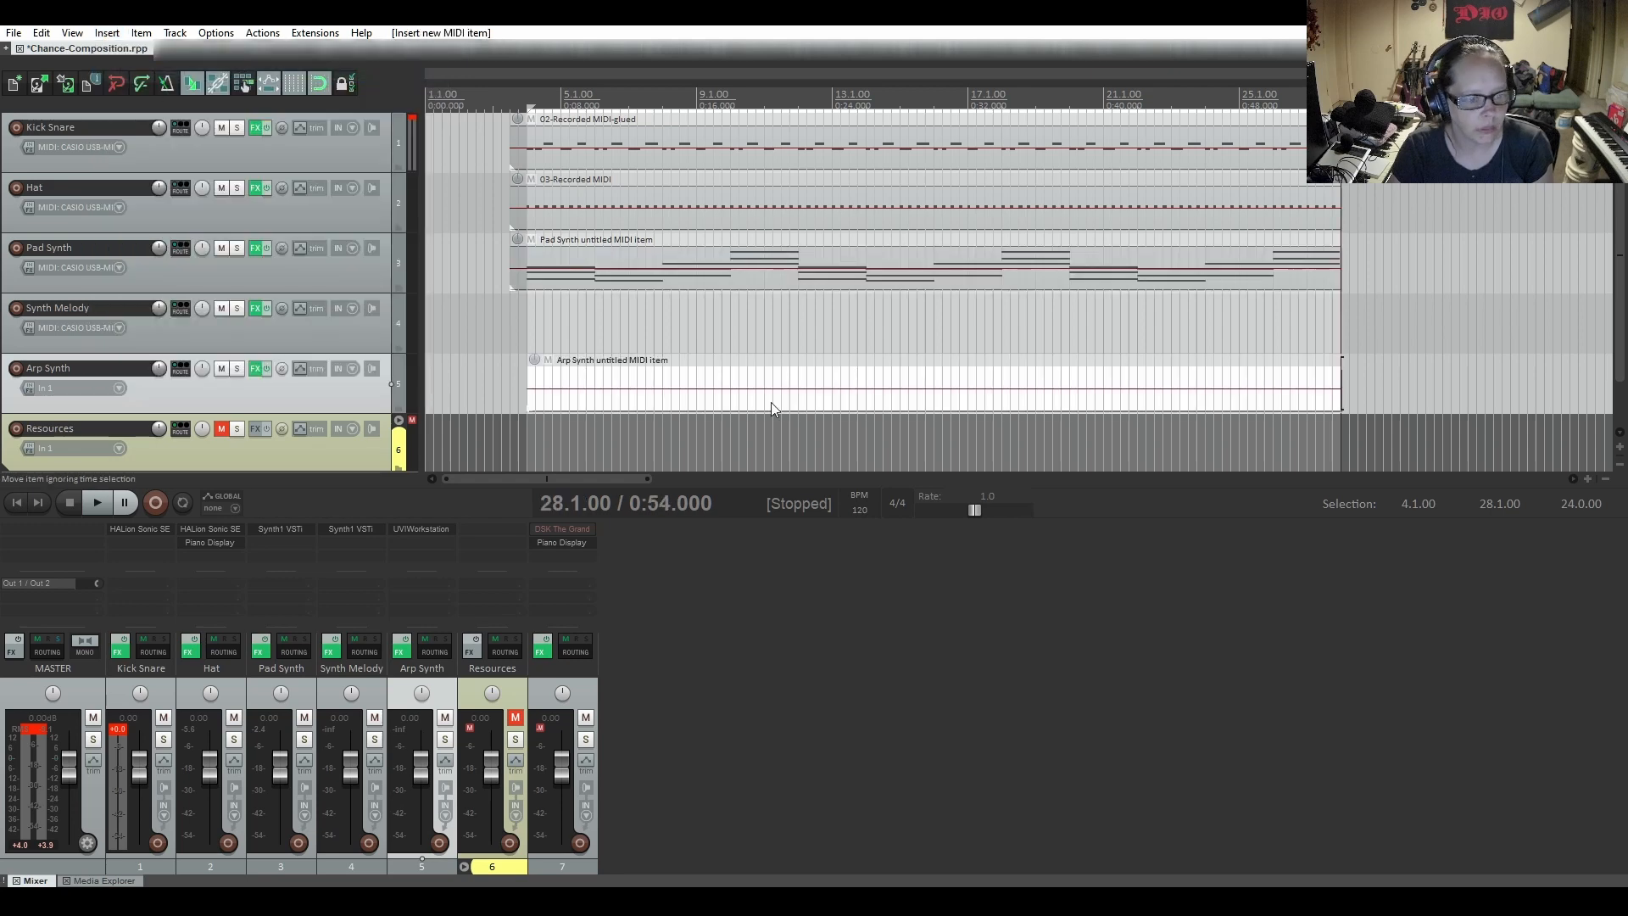
Open the new Arp Synth item in the MIDI editor and place the edit cursor at its start, bar 4
left_click(568, 400)
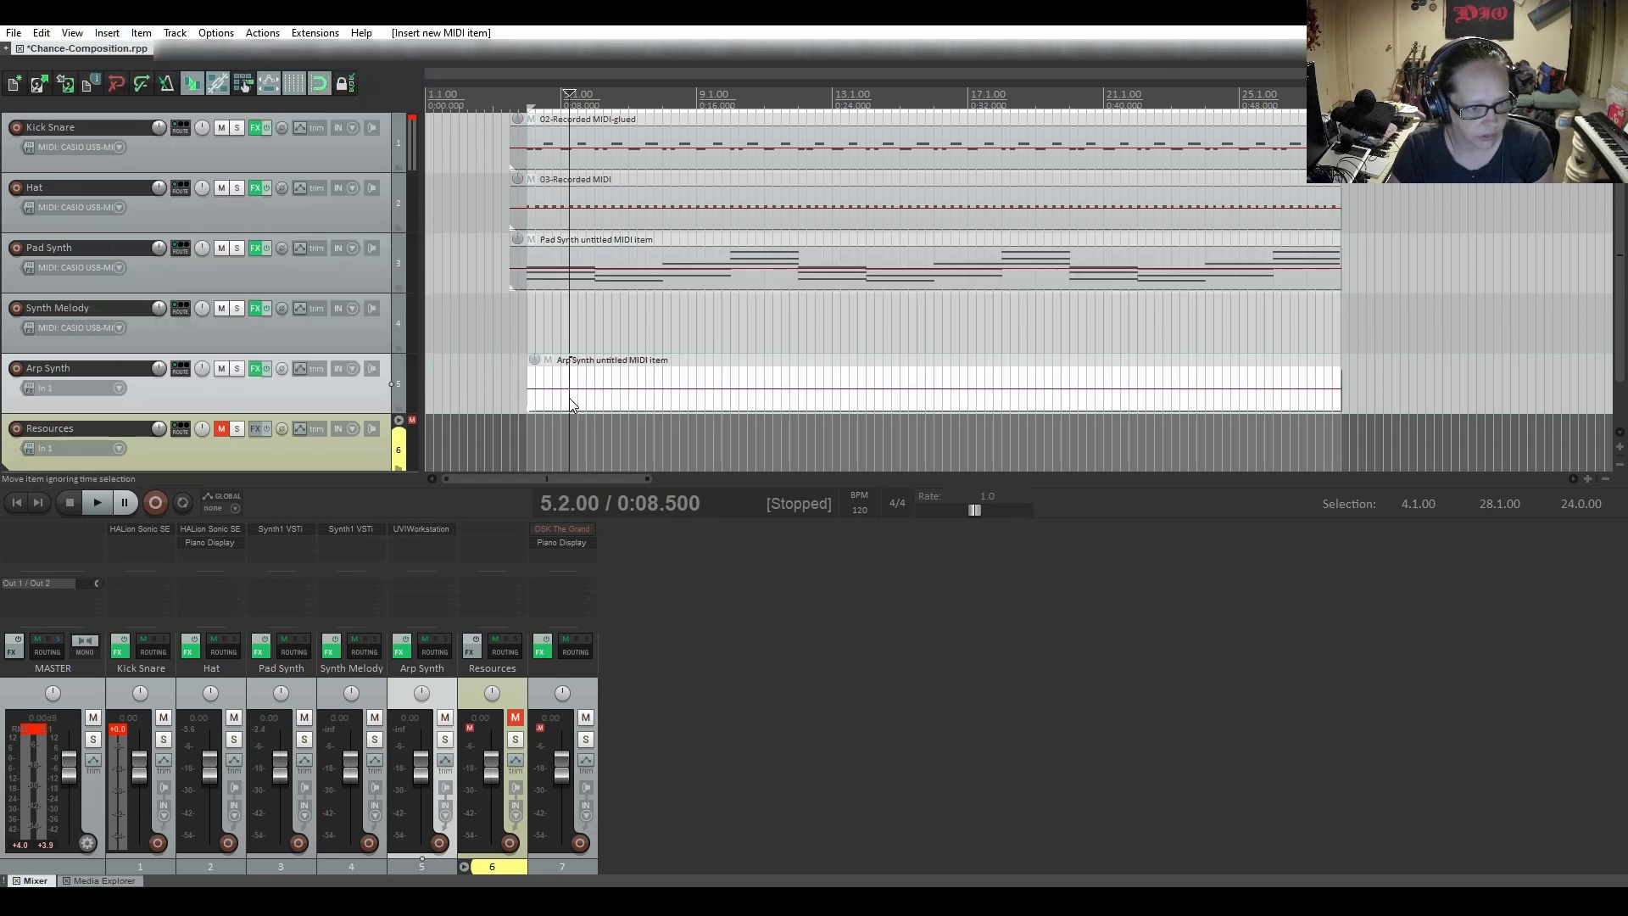
double_click(568, 398)
left_click_drag(751, 278, 850, 83)
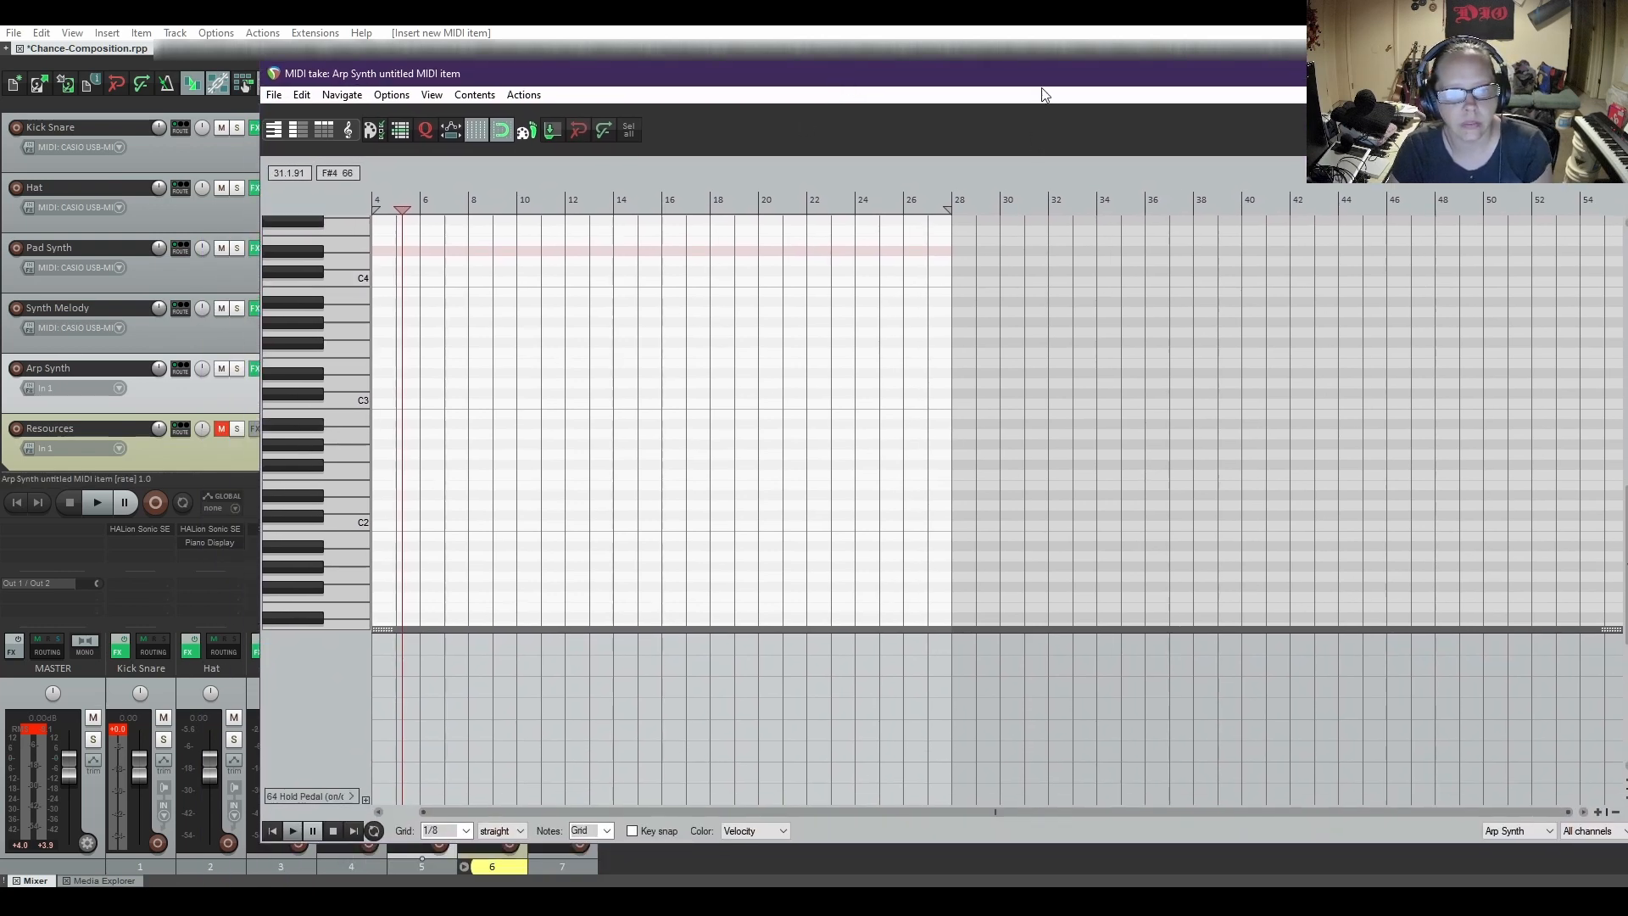
left_click_drag(954, 812, 819, 813)
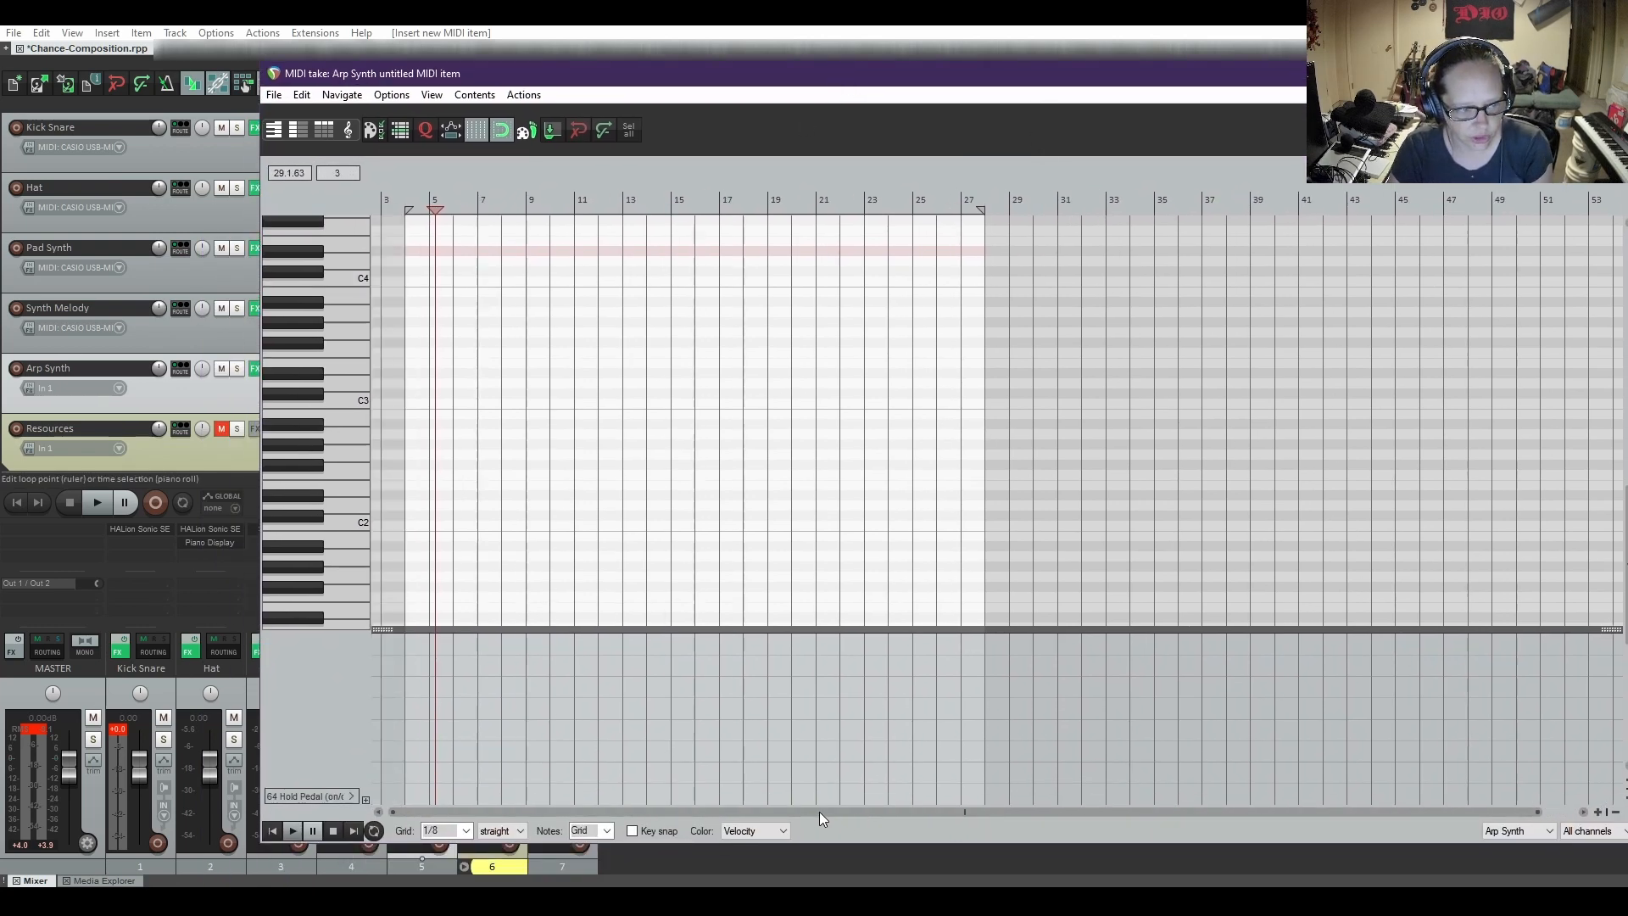
scroll(740, 461, "up", 6)
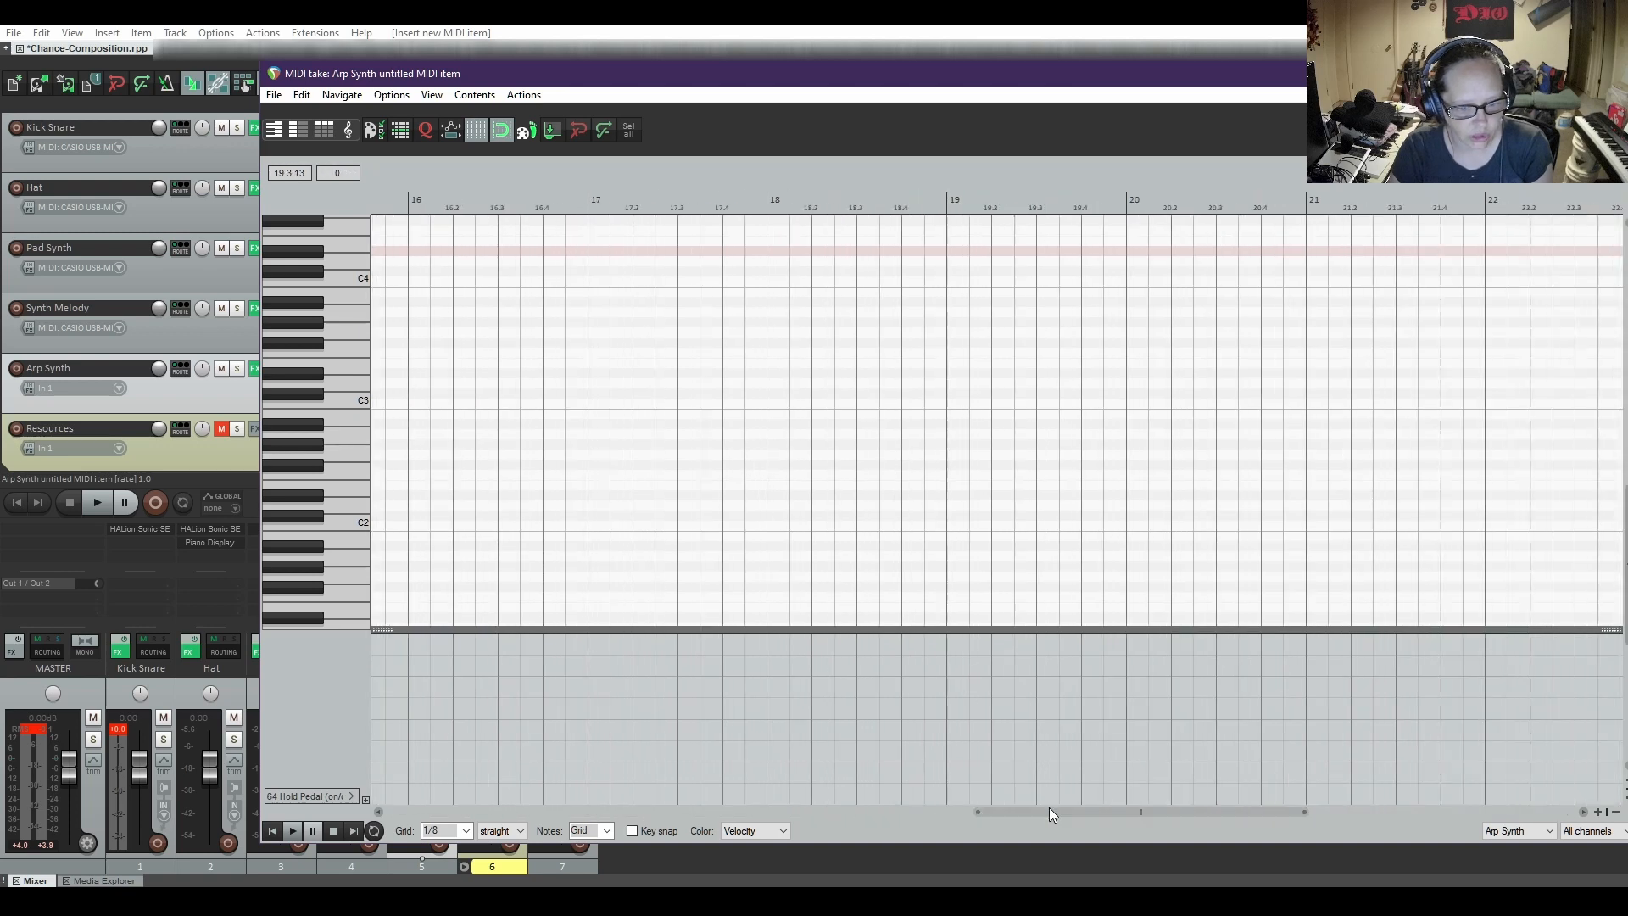
left_click_drag(1049, 812, 448, 816)
left_click(272, 830)
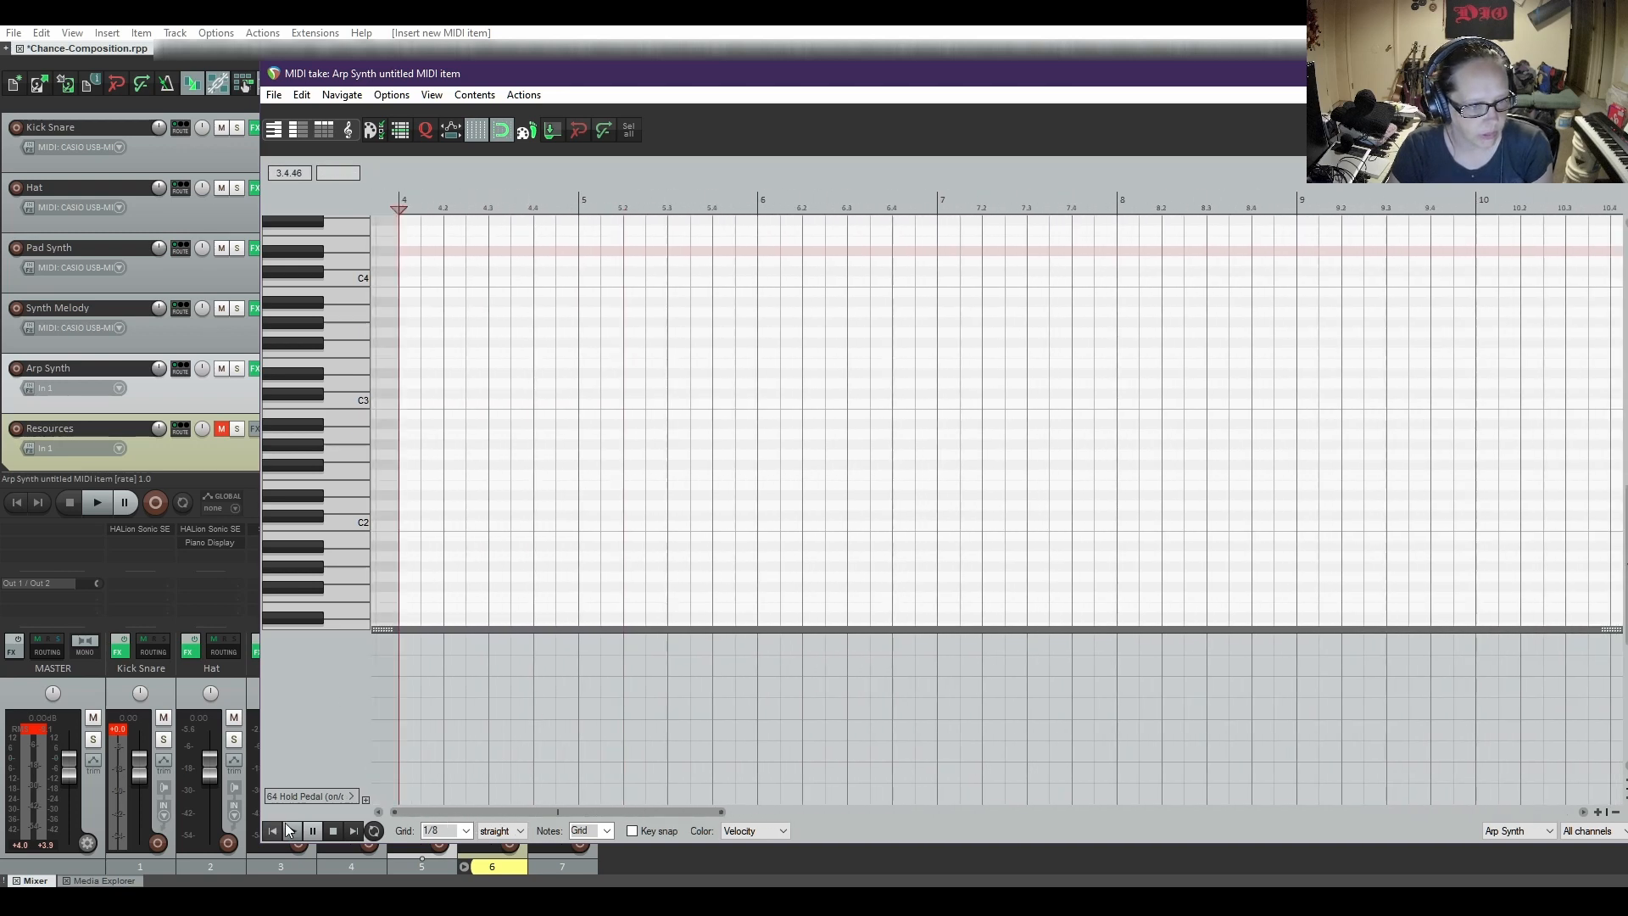
left_click_drag(926, 80, 950, 105)
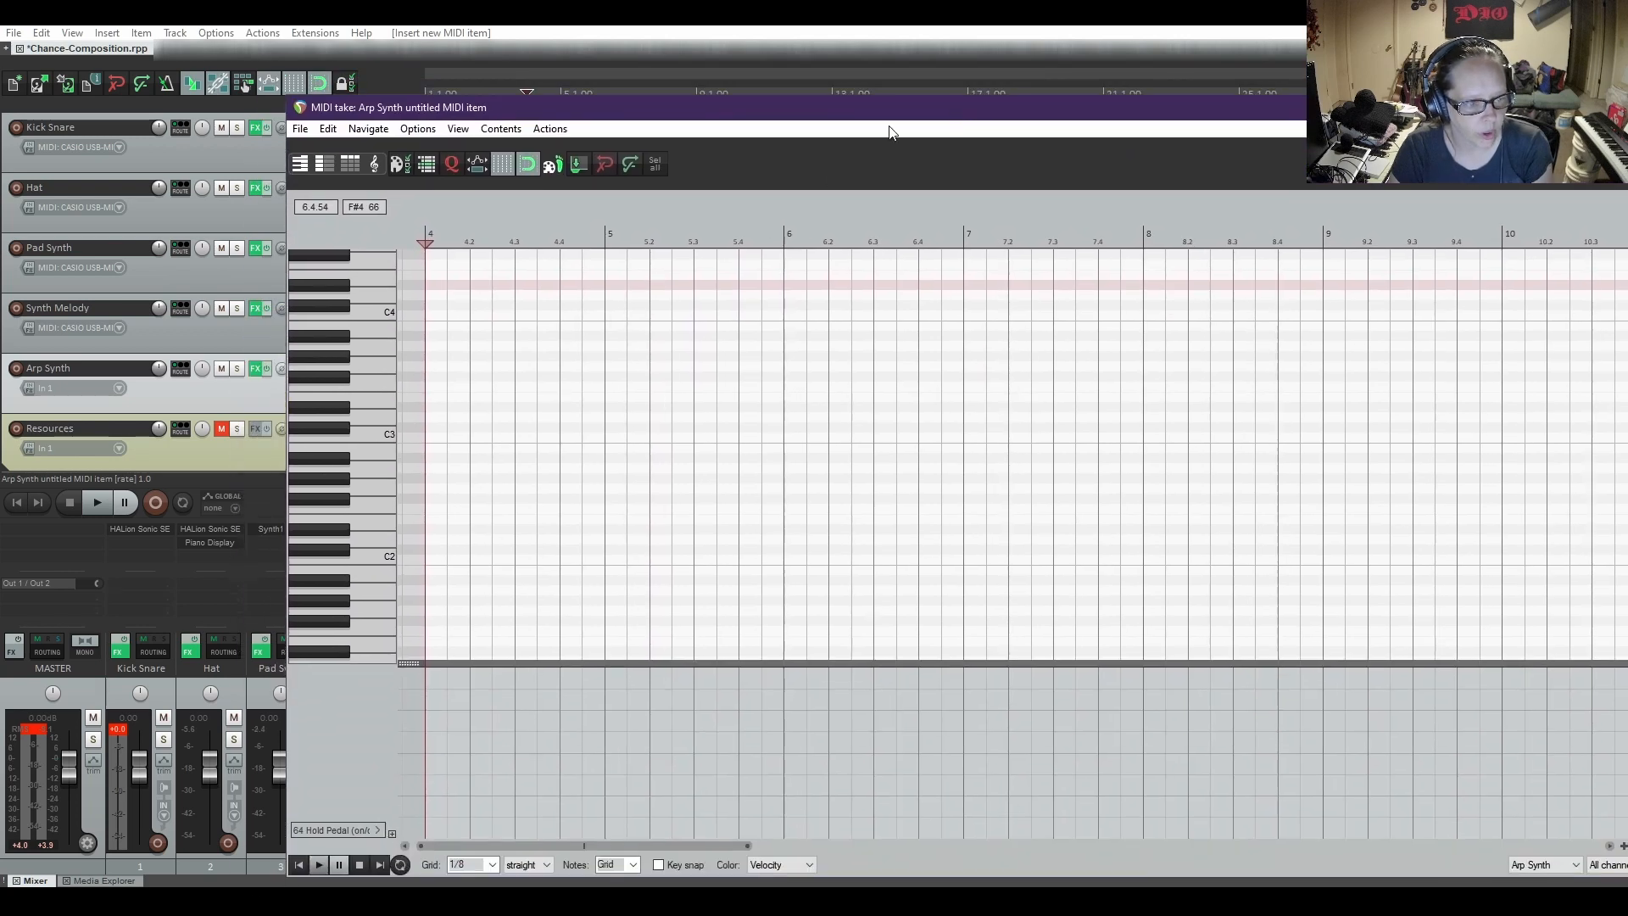
Insert a Major arpeggio at bar 4 and move all its notes up so that it starts on B4
right_click(465, 456)
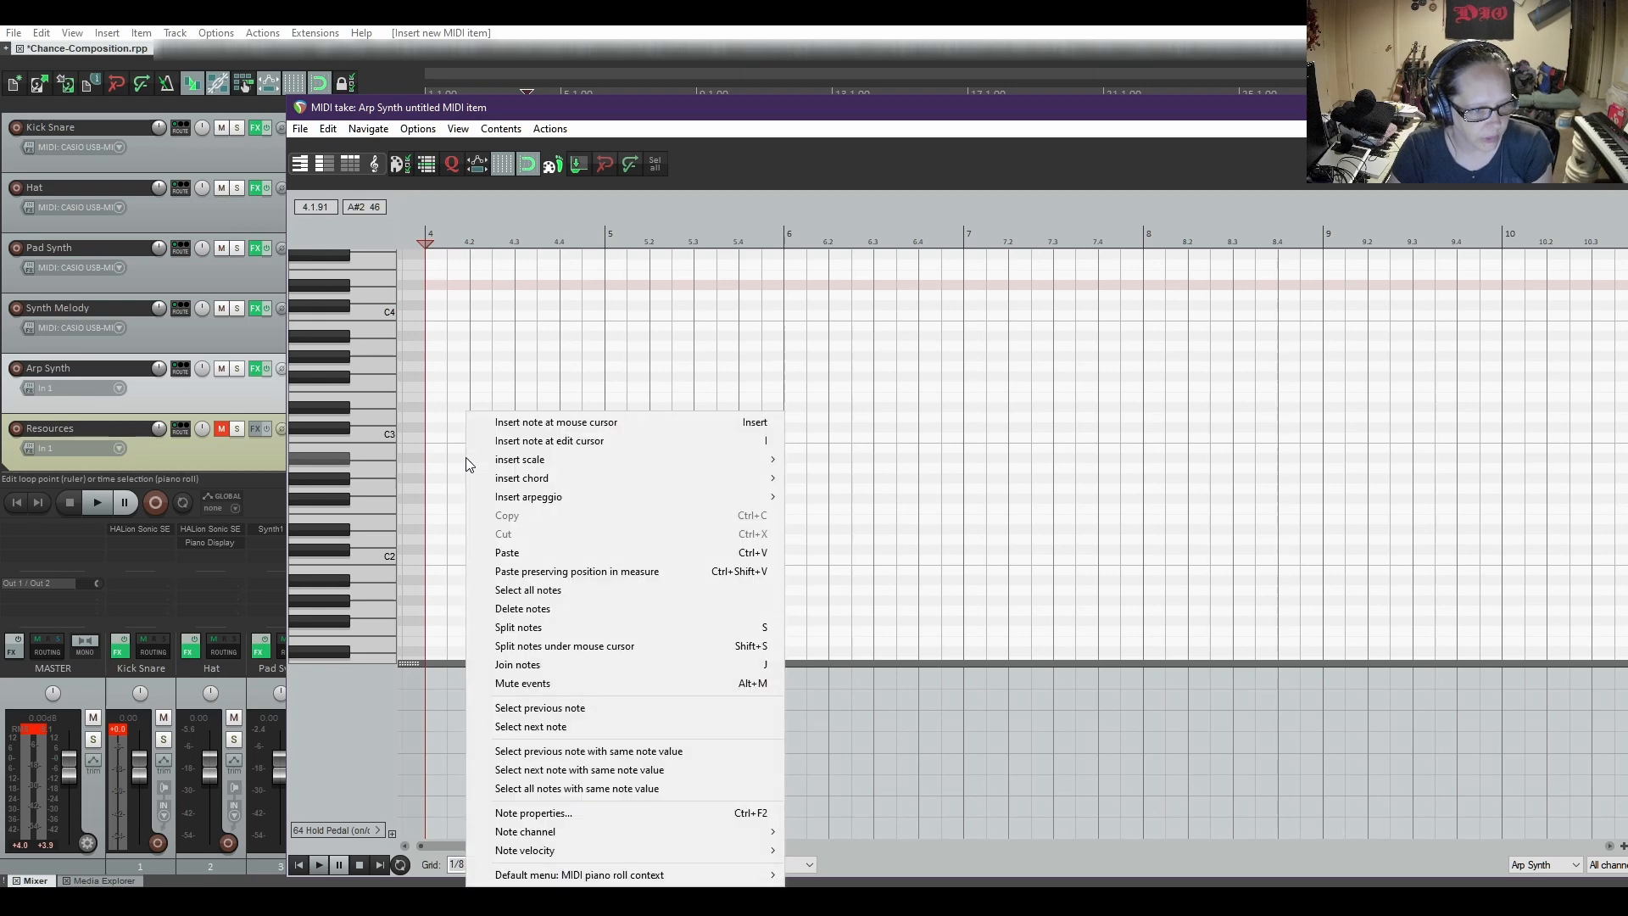
mouse_move(537, 500)
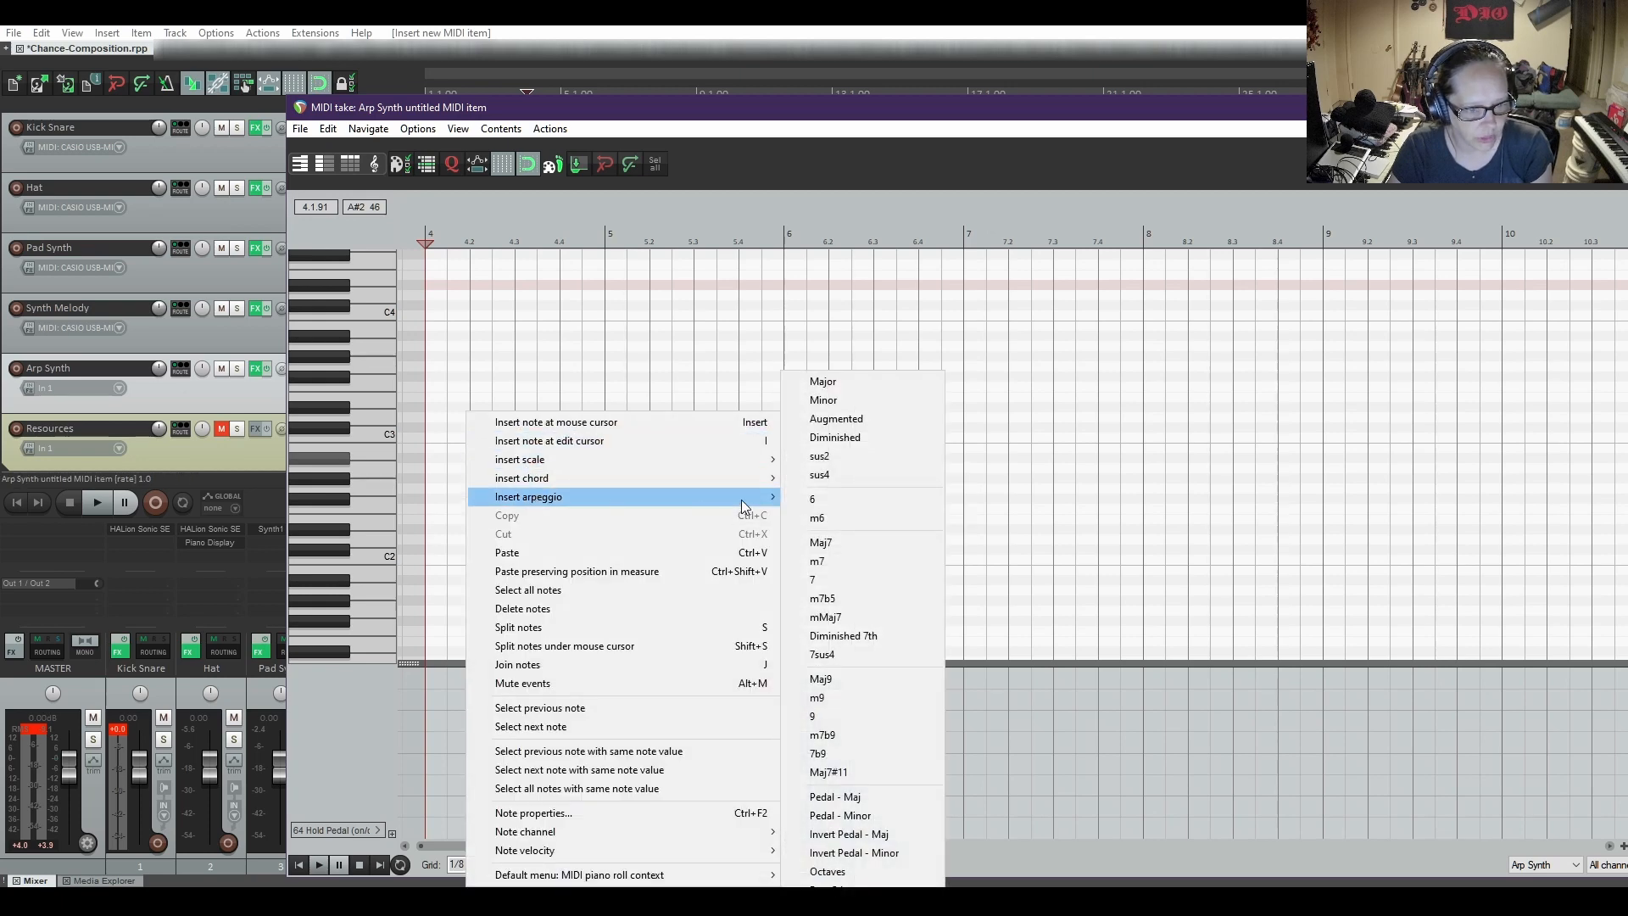
left_click(851, 389)
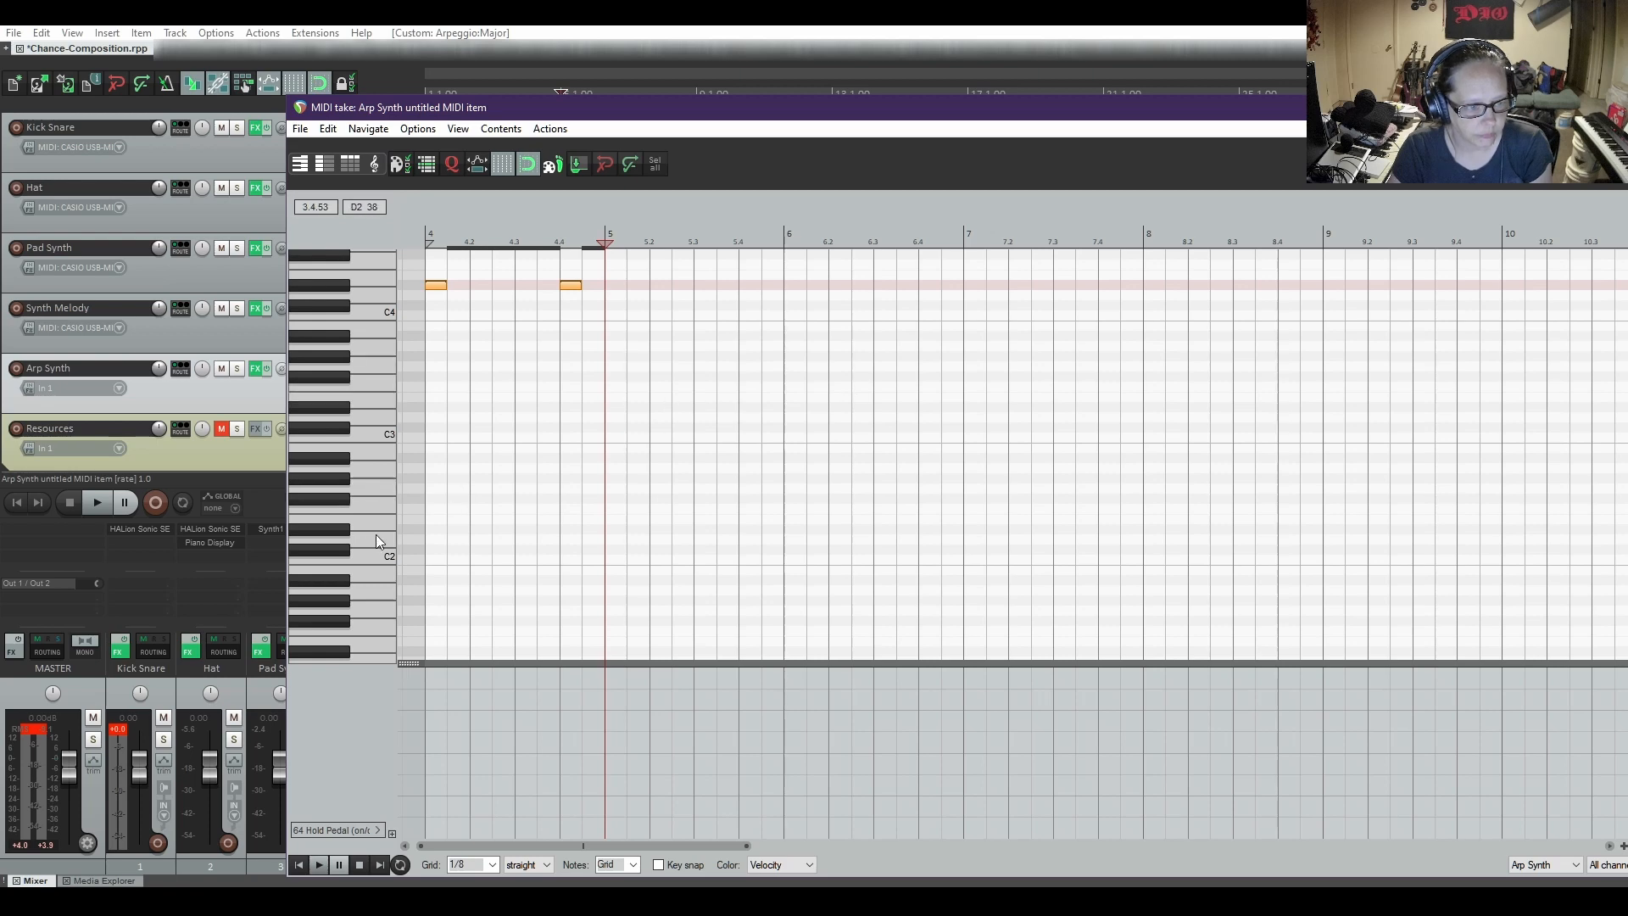
scroll(375, 534, "up", 4)
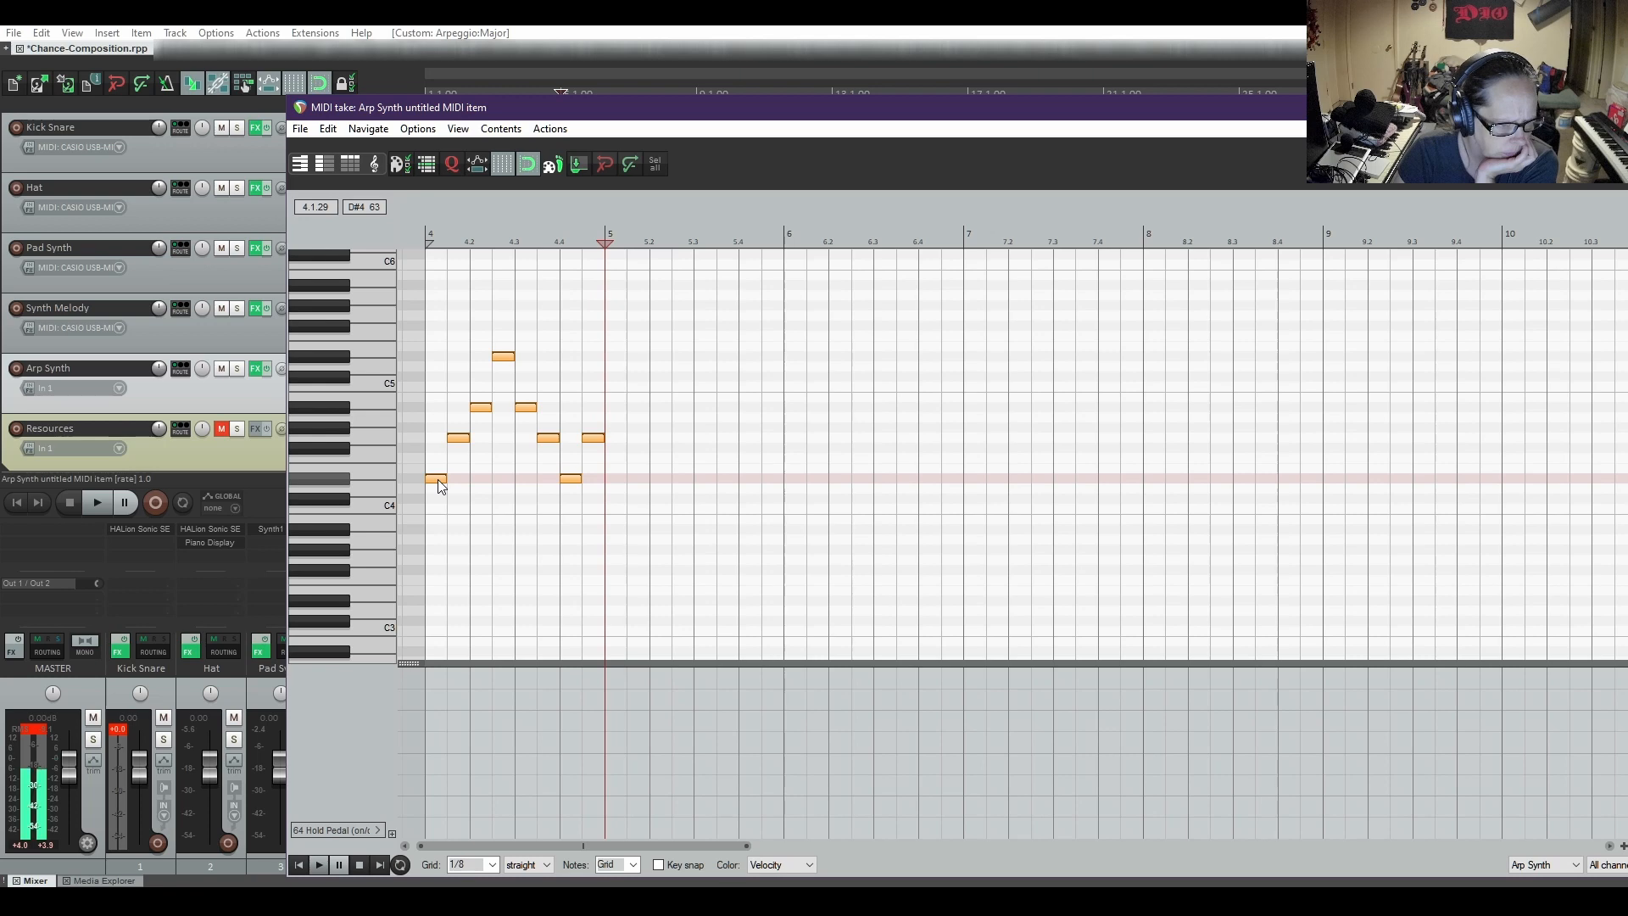
left_click_drag(437, 480, 440, 404)
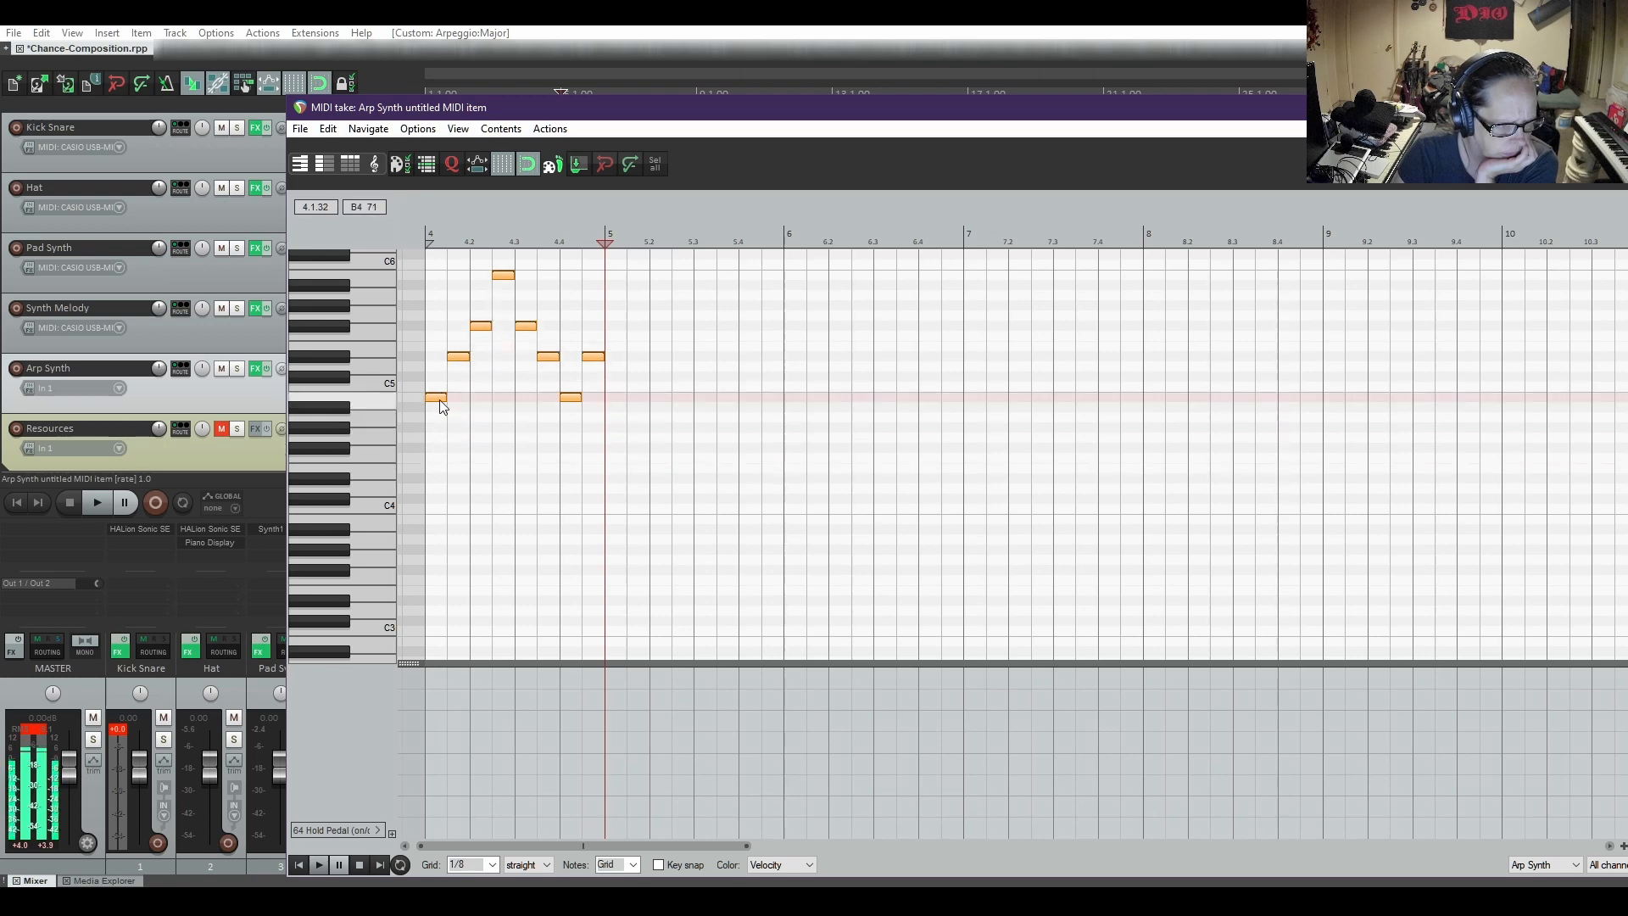
left_click(439, 399)
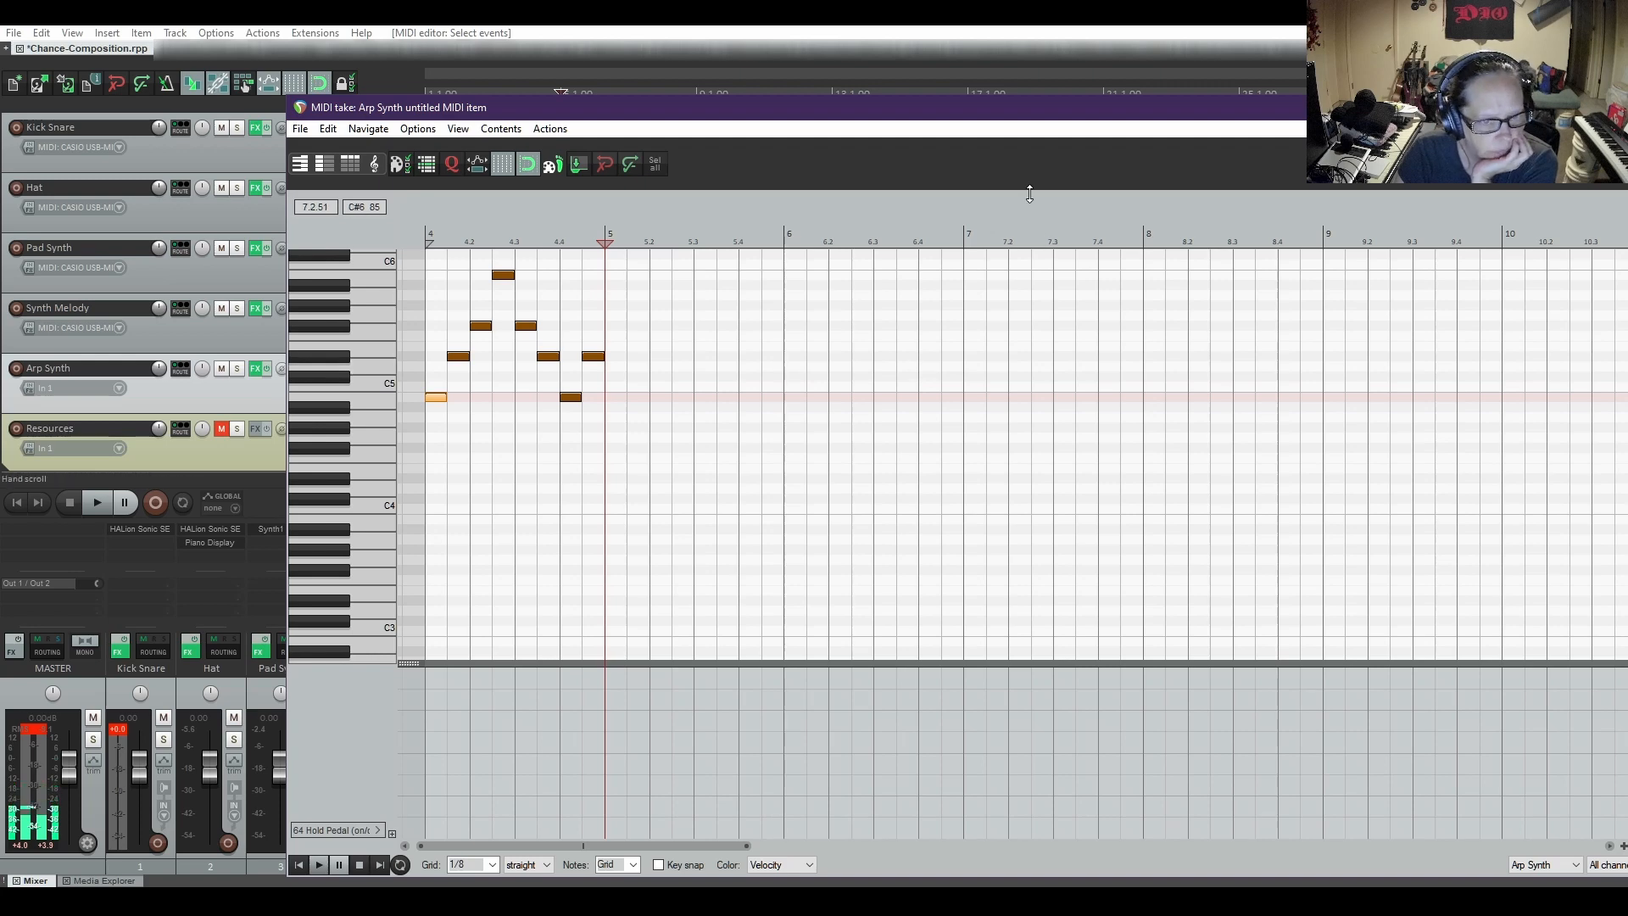
Check the Arp Synth track's UVIWorkstation instrument by sounding a note on its keyboard, and close the effects window
left_click_drag(1015, 116, 990, 503)
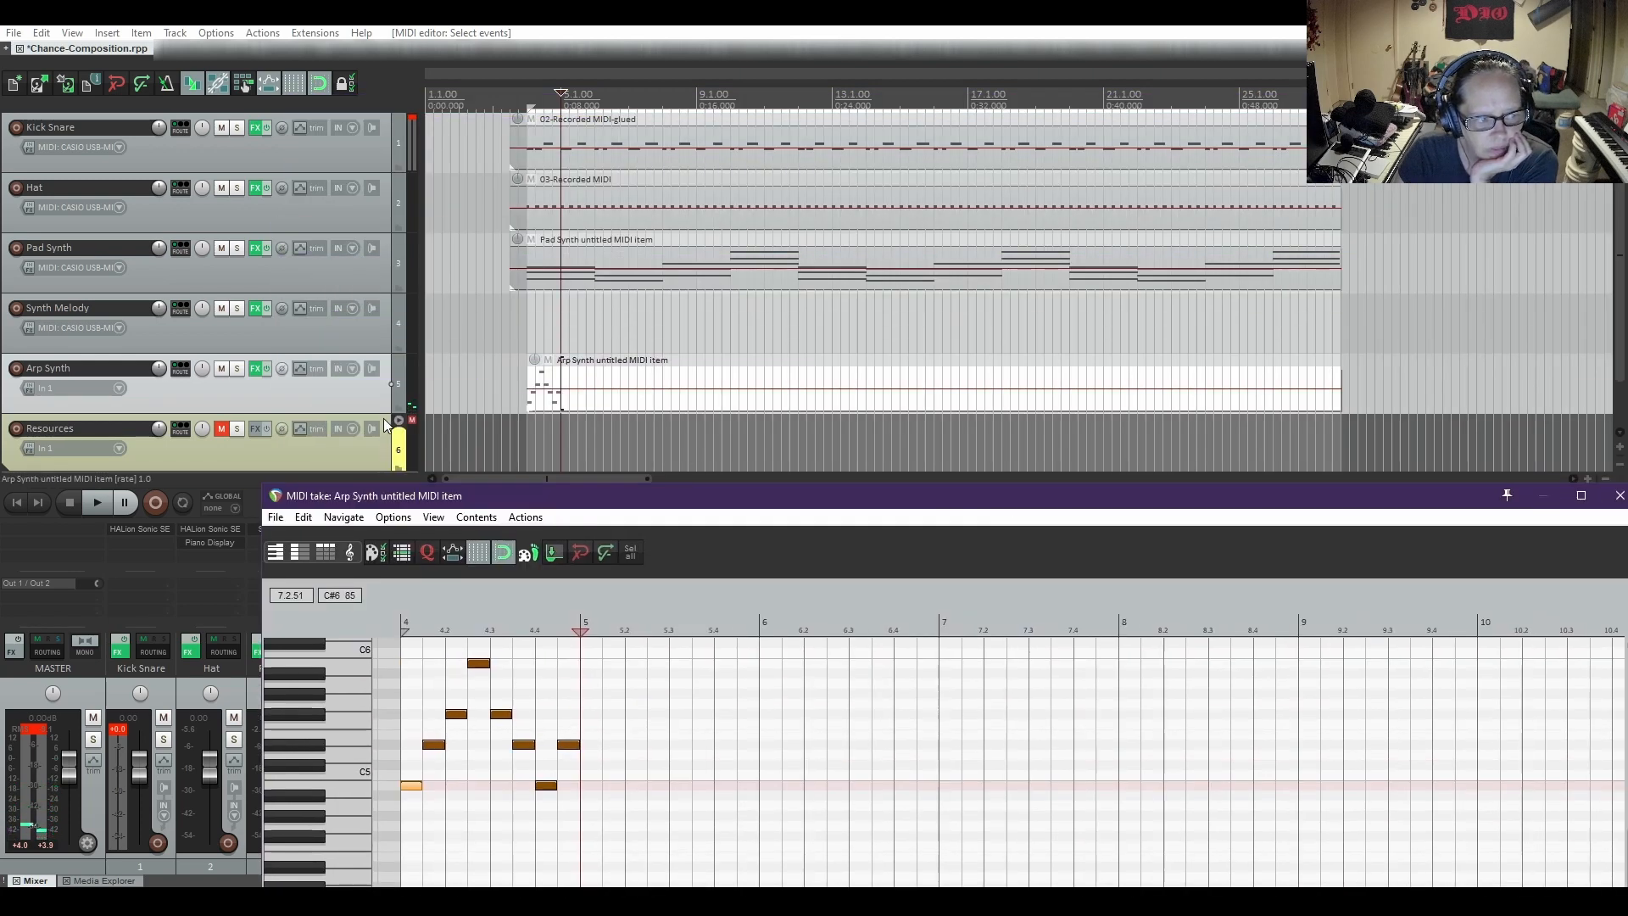
left_click(252, 373)
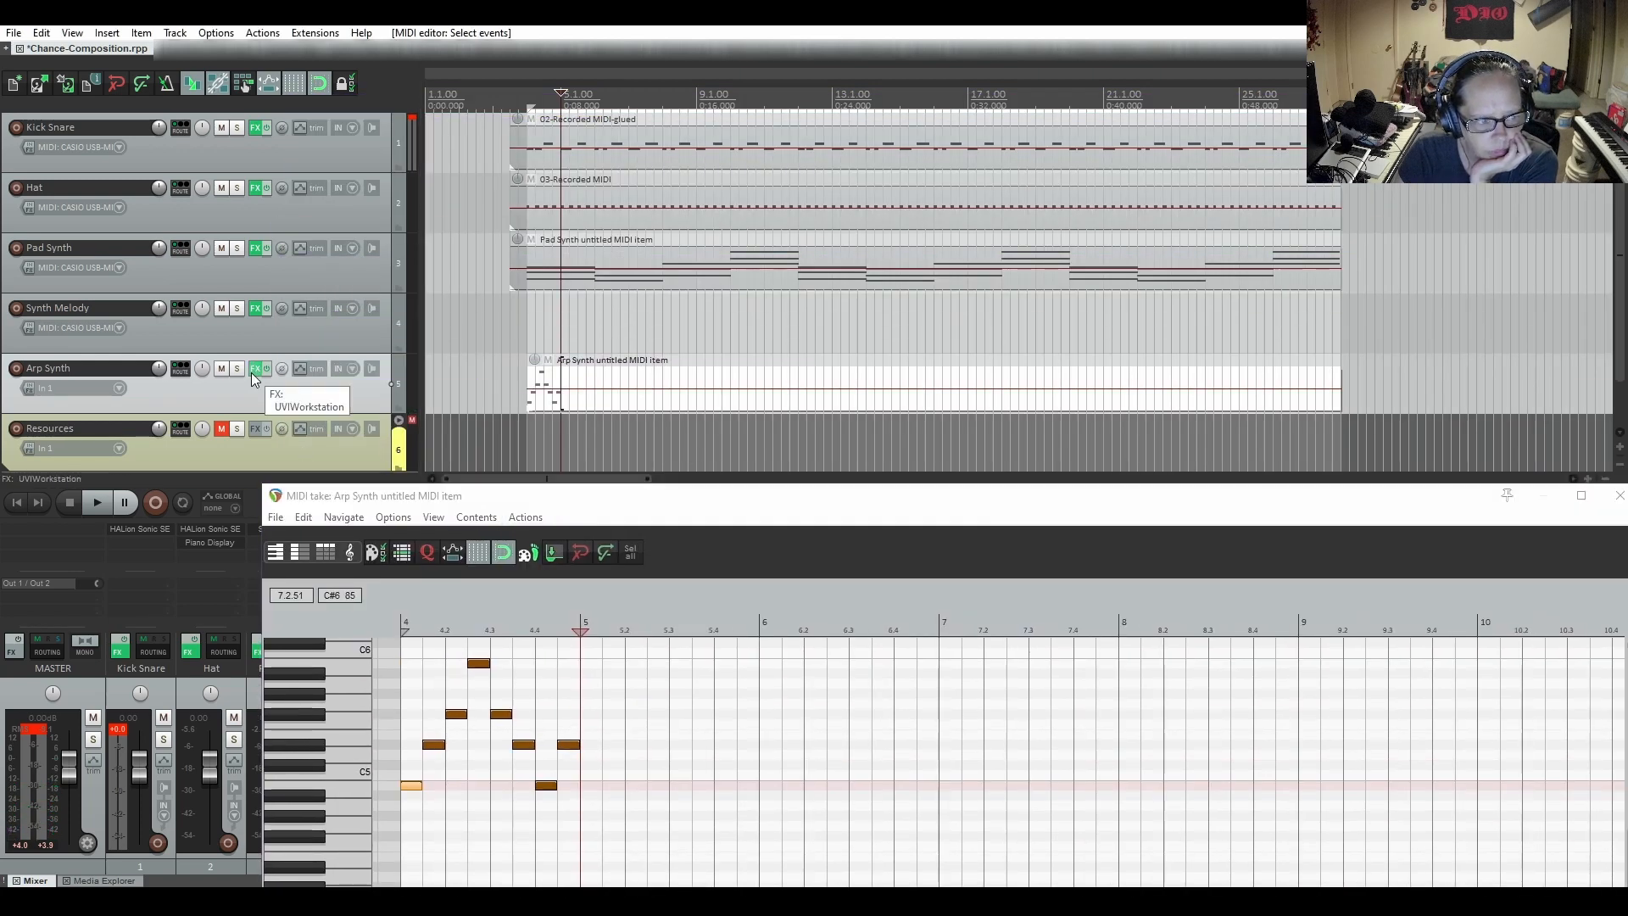
left_click_drag(761, 354, 742, 141)
left_click(958, 738)
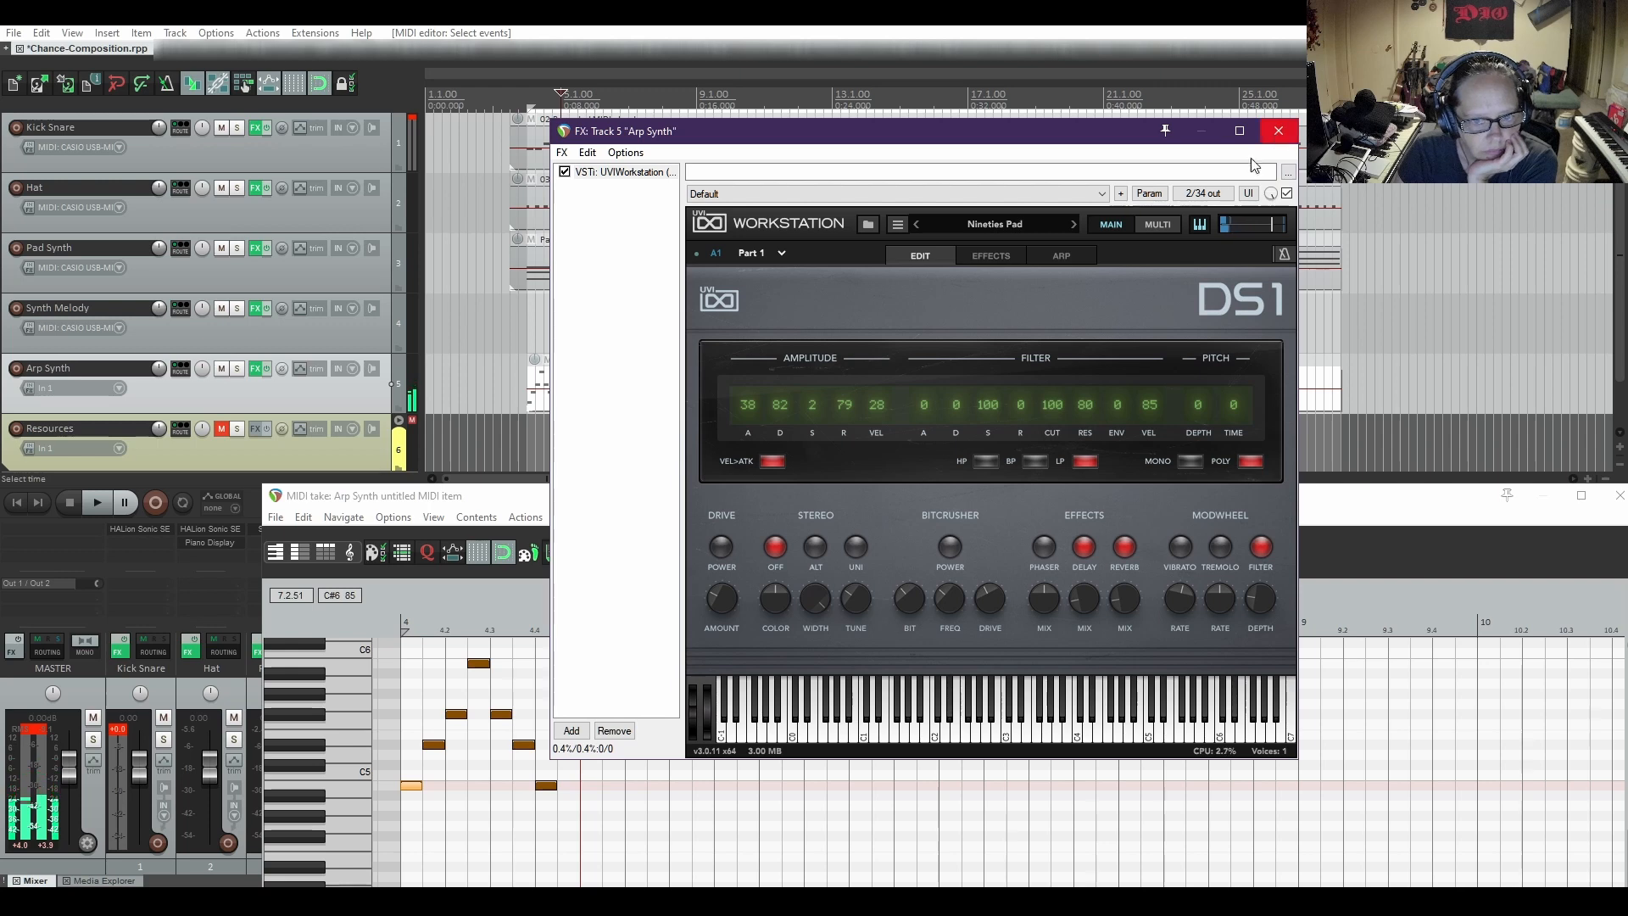
left_click(628, 173)
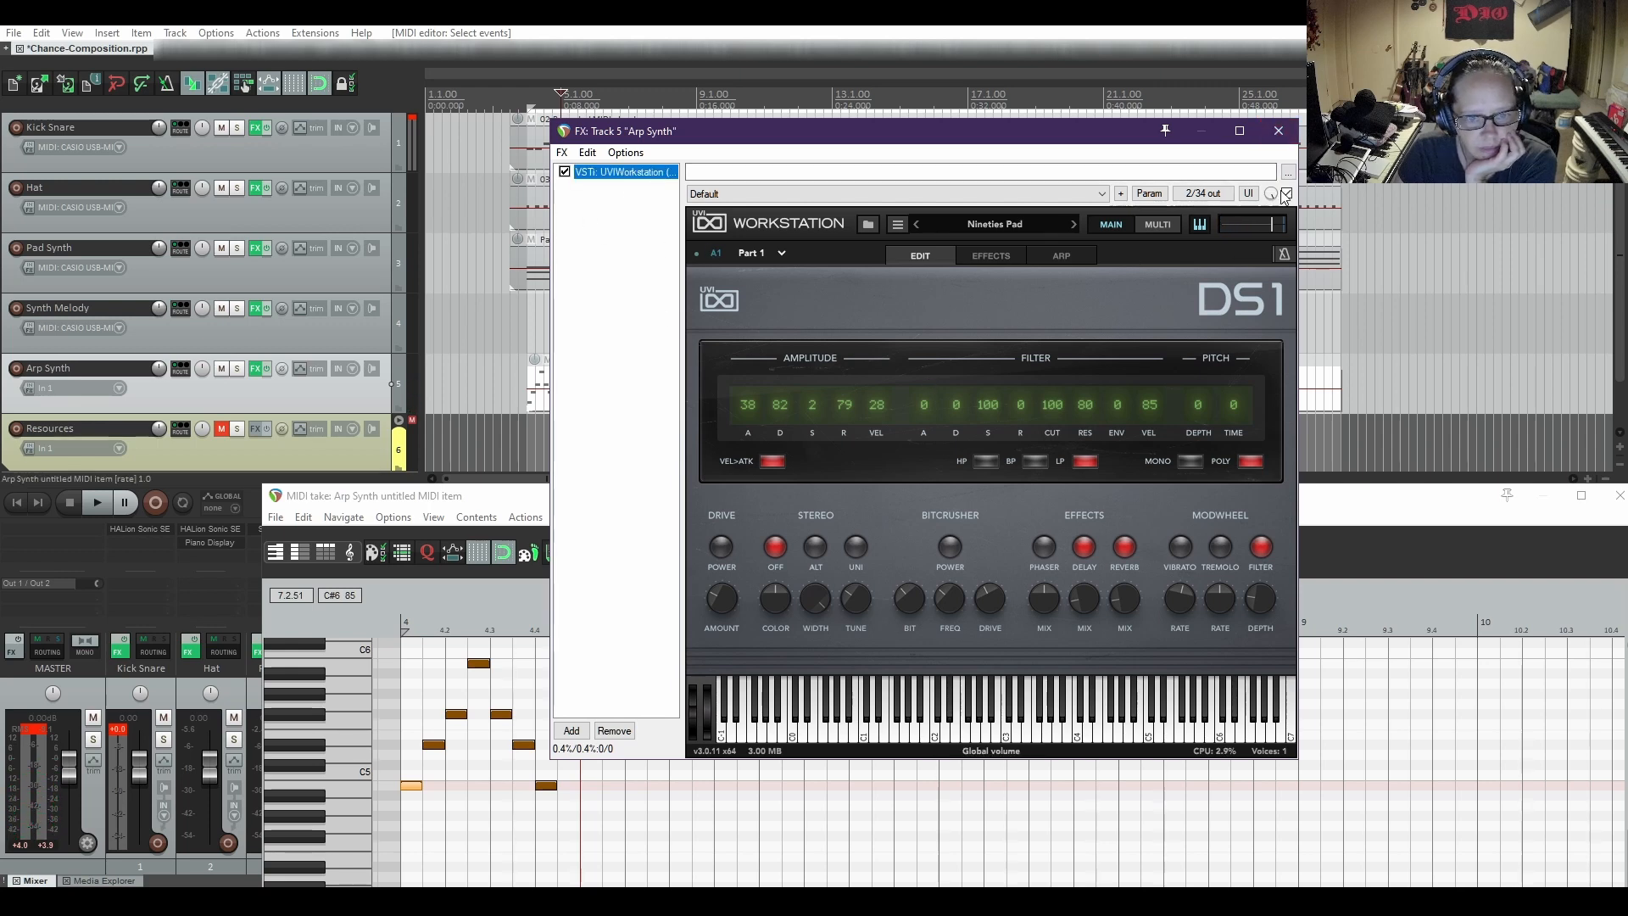
left_click(1278, 130)
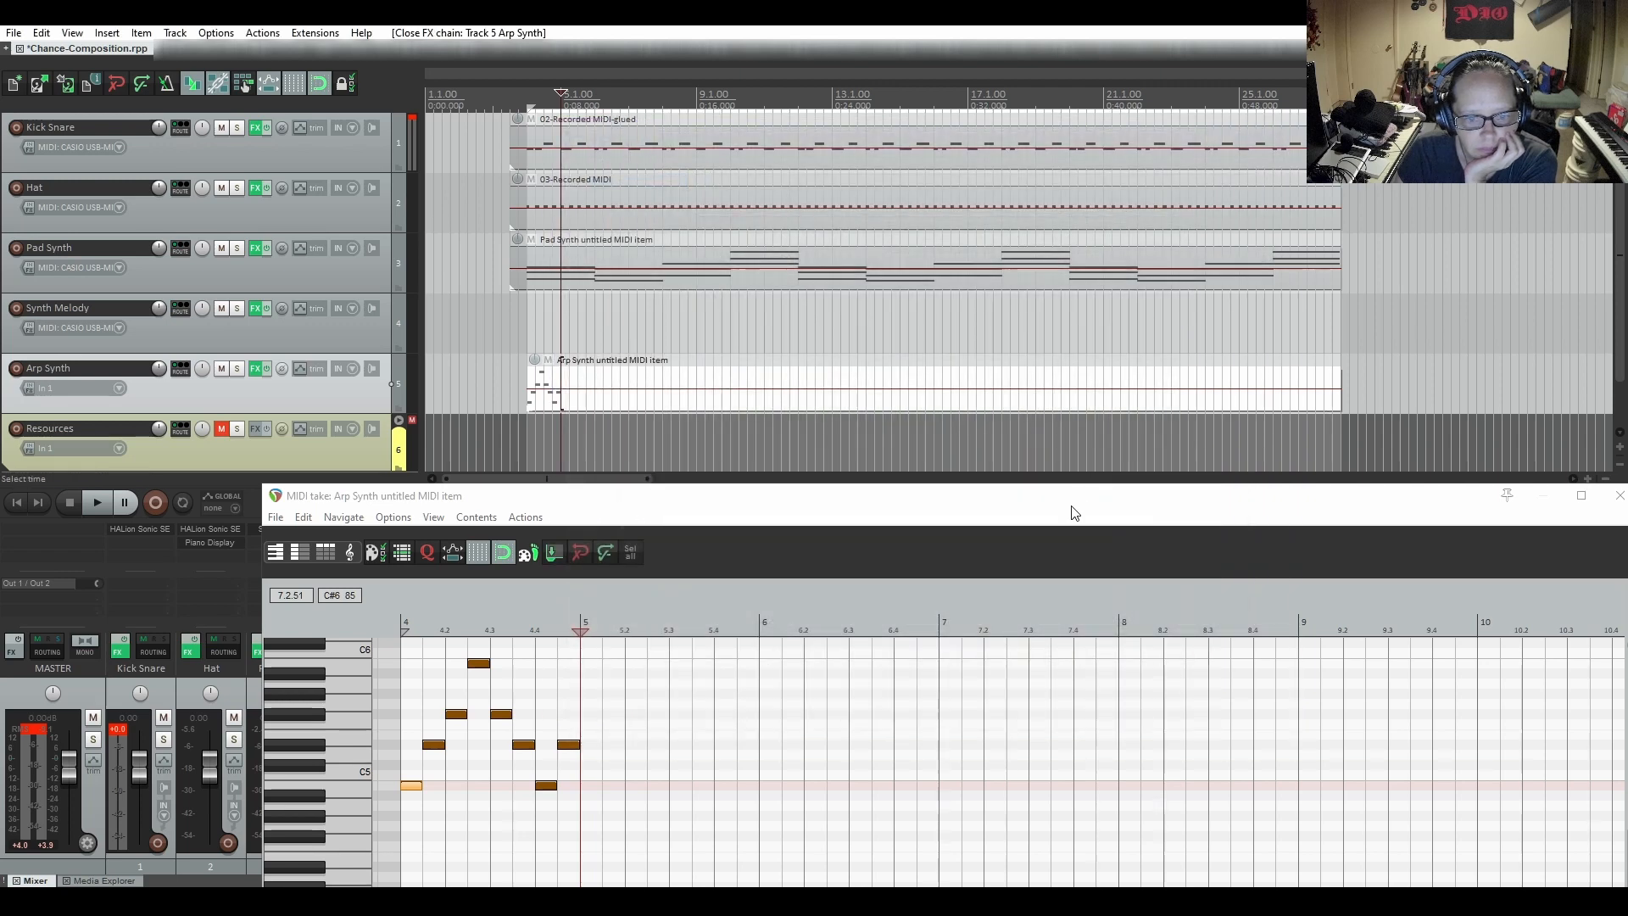
left_click_drag(1071, 507, 1102, 497)
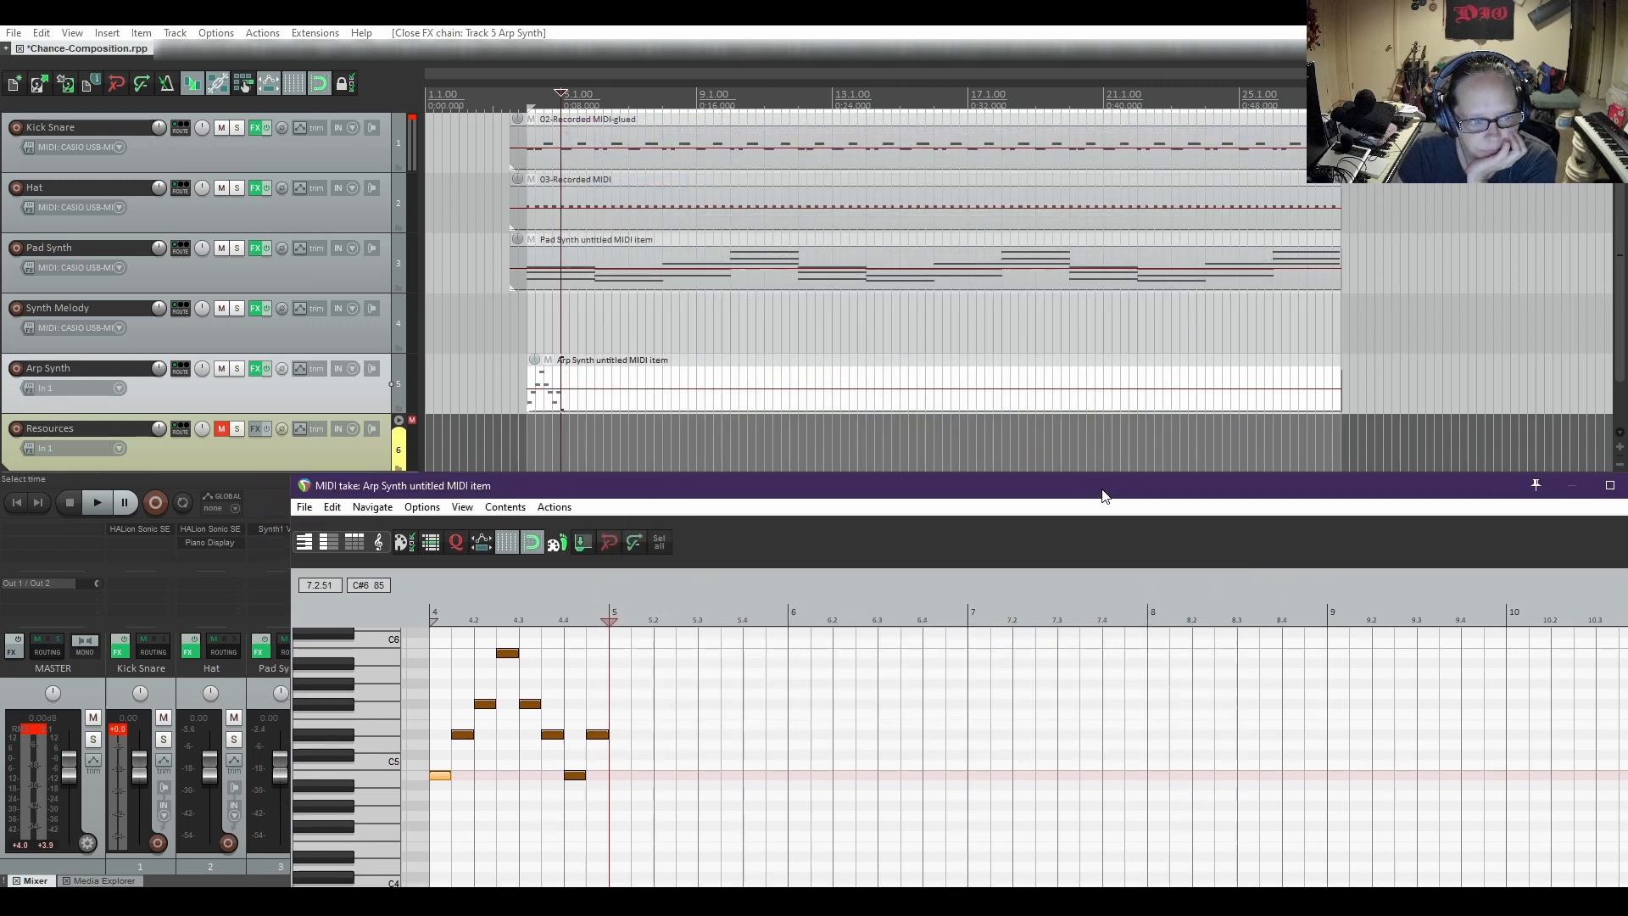
Play the project from just before bar 4 to hear the arpeggio with the other tracks, and stop playback
left_click(516, 392)
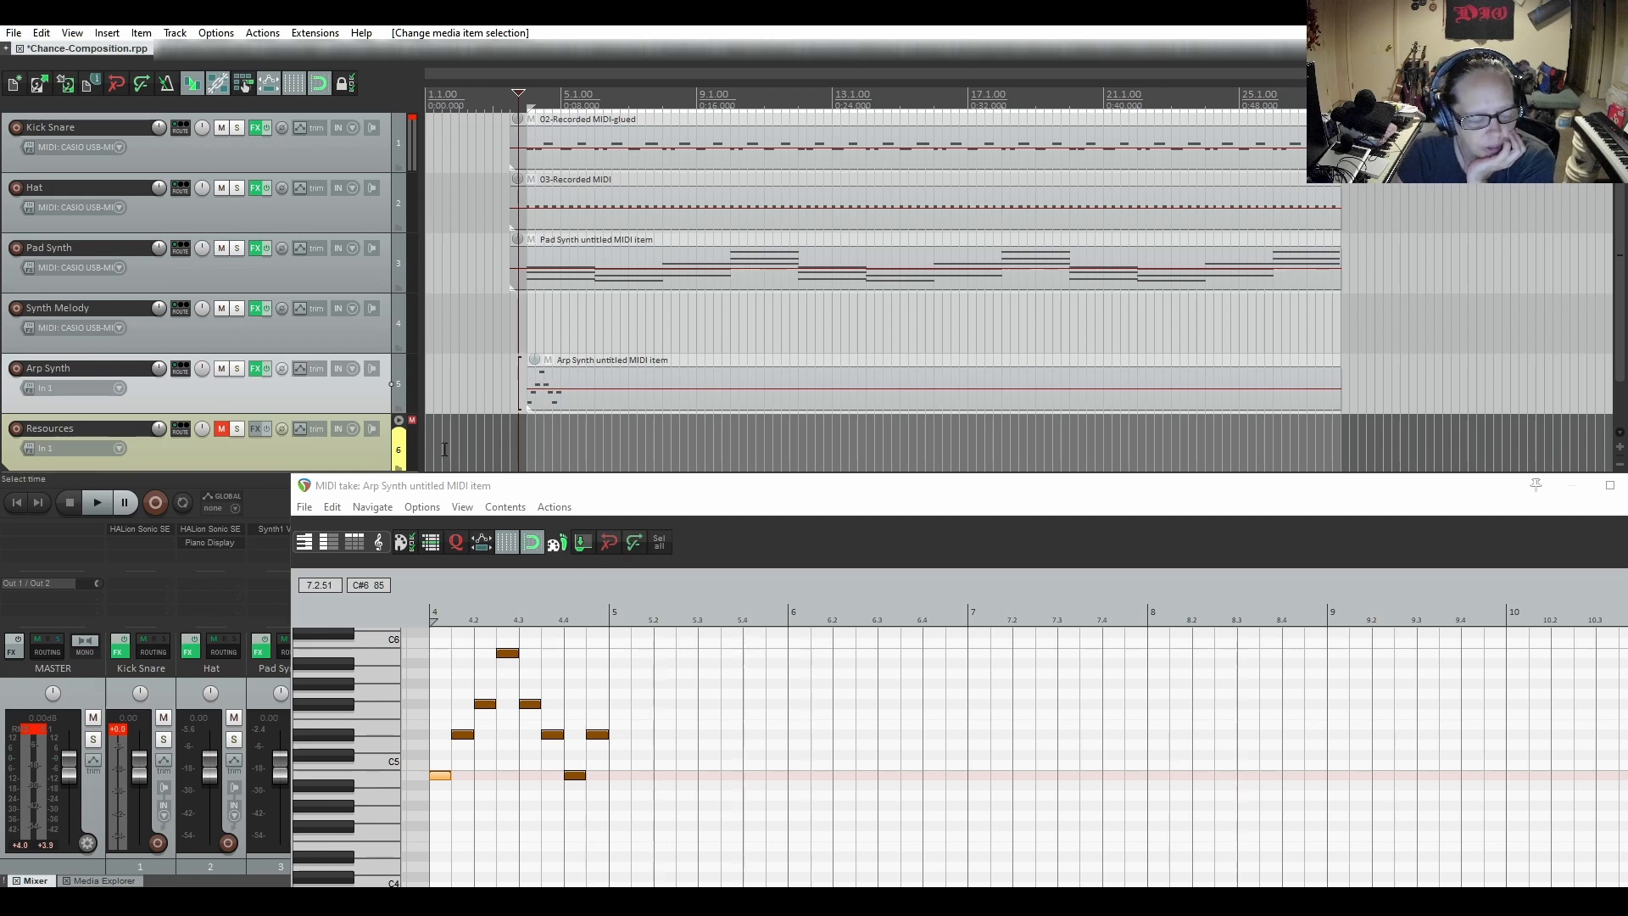
left_click(102, 503)
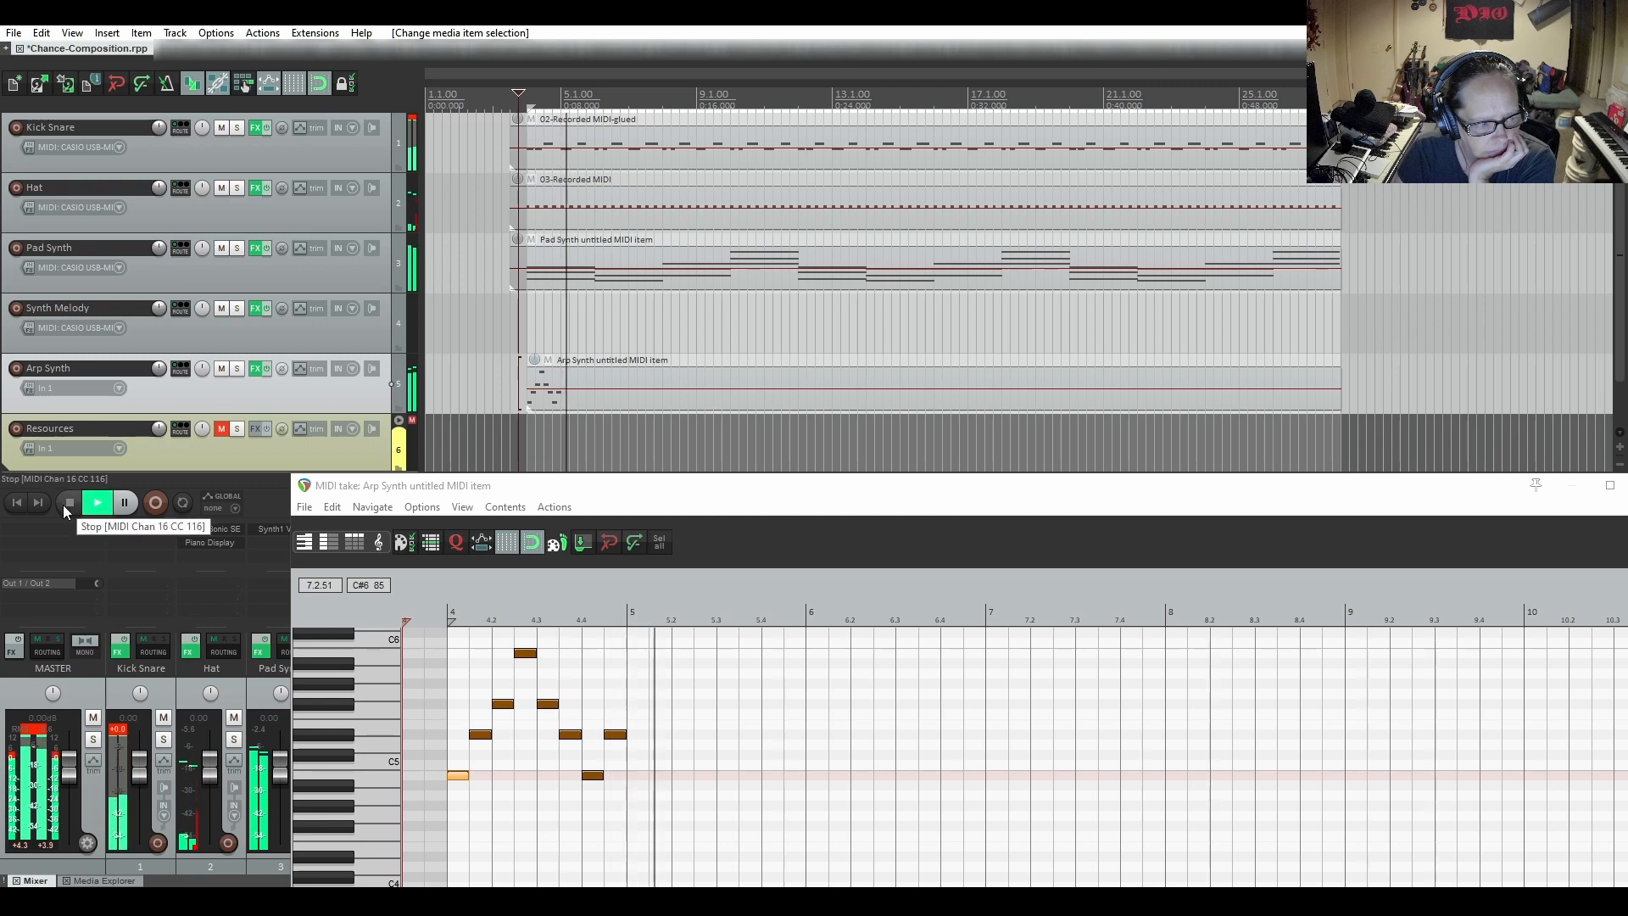
left_click(63, 505)
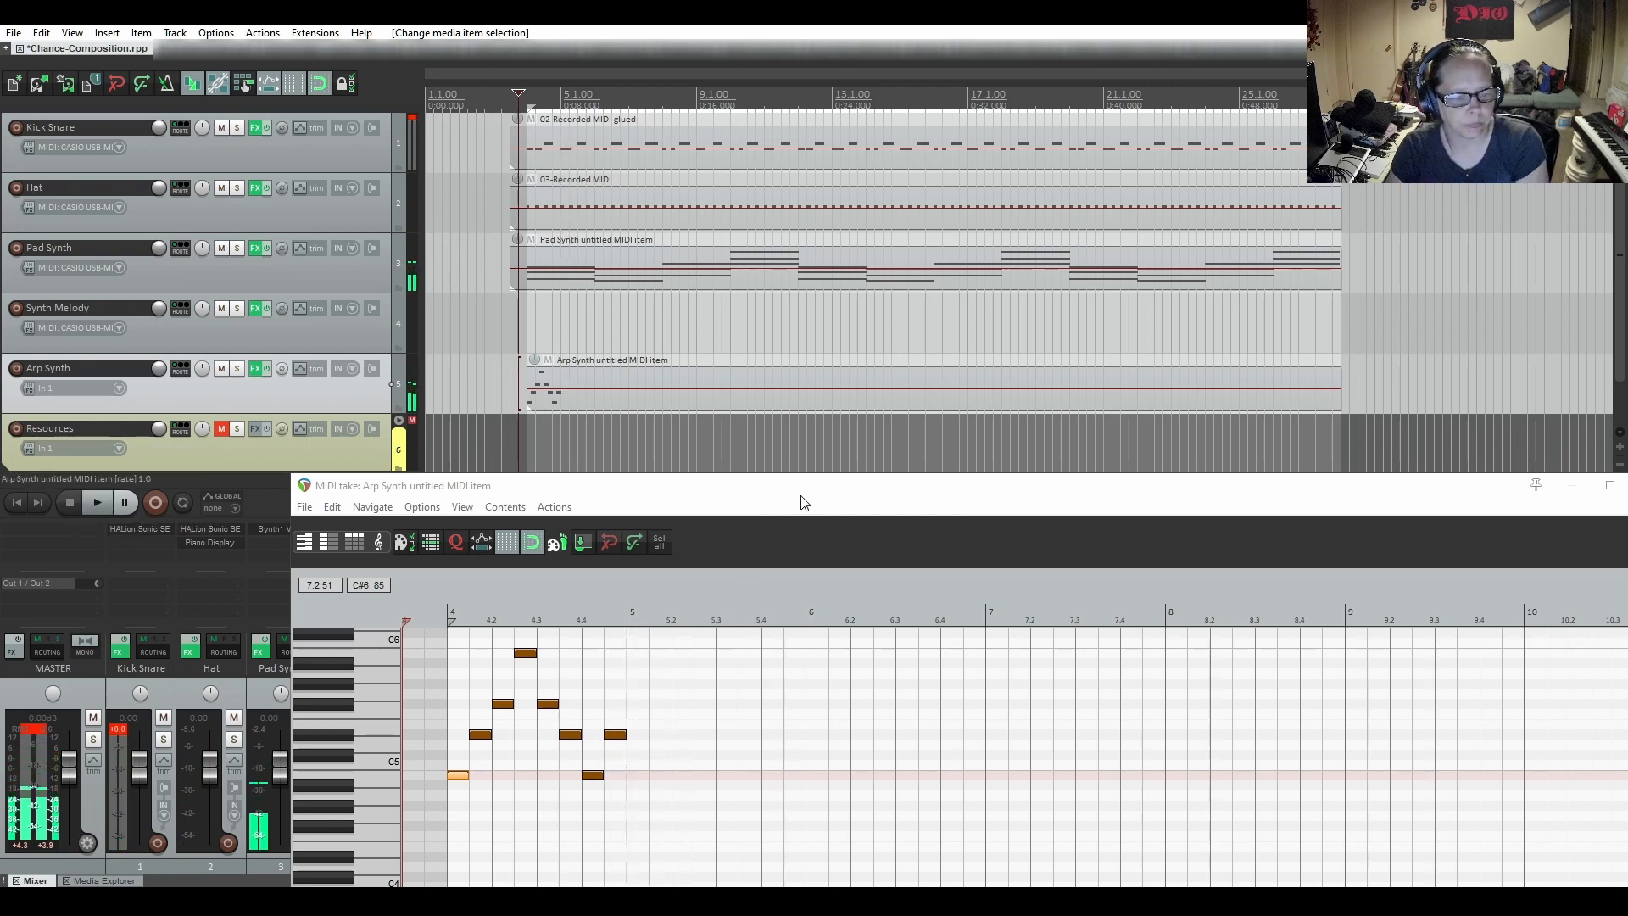
Copy all the bar 4 arpeggio notes and paste them at bar 5
left_click_drag(803, 503, 810, 280)
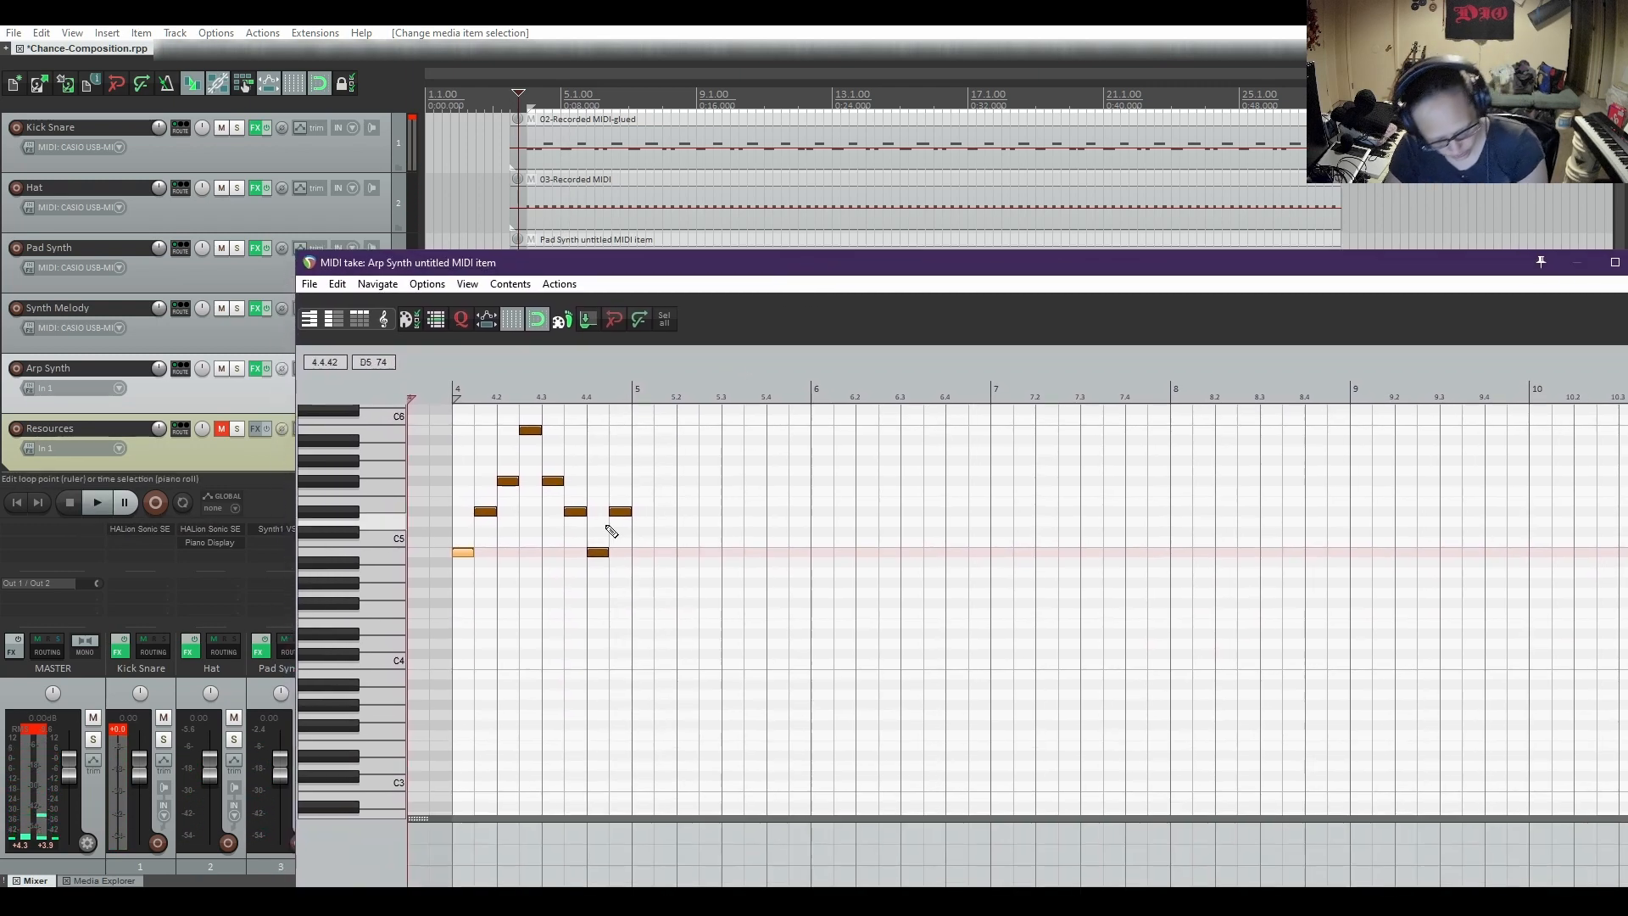
key("ctrl+a")
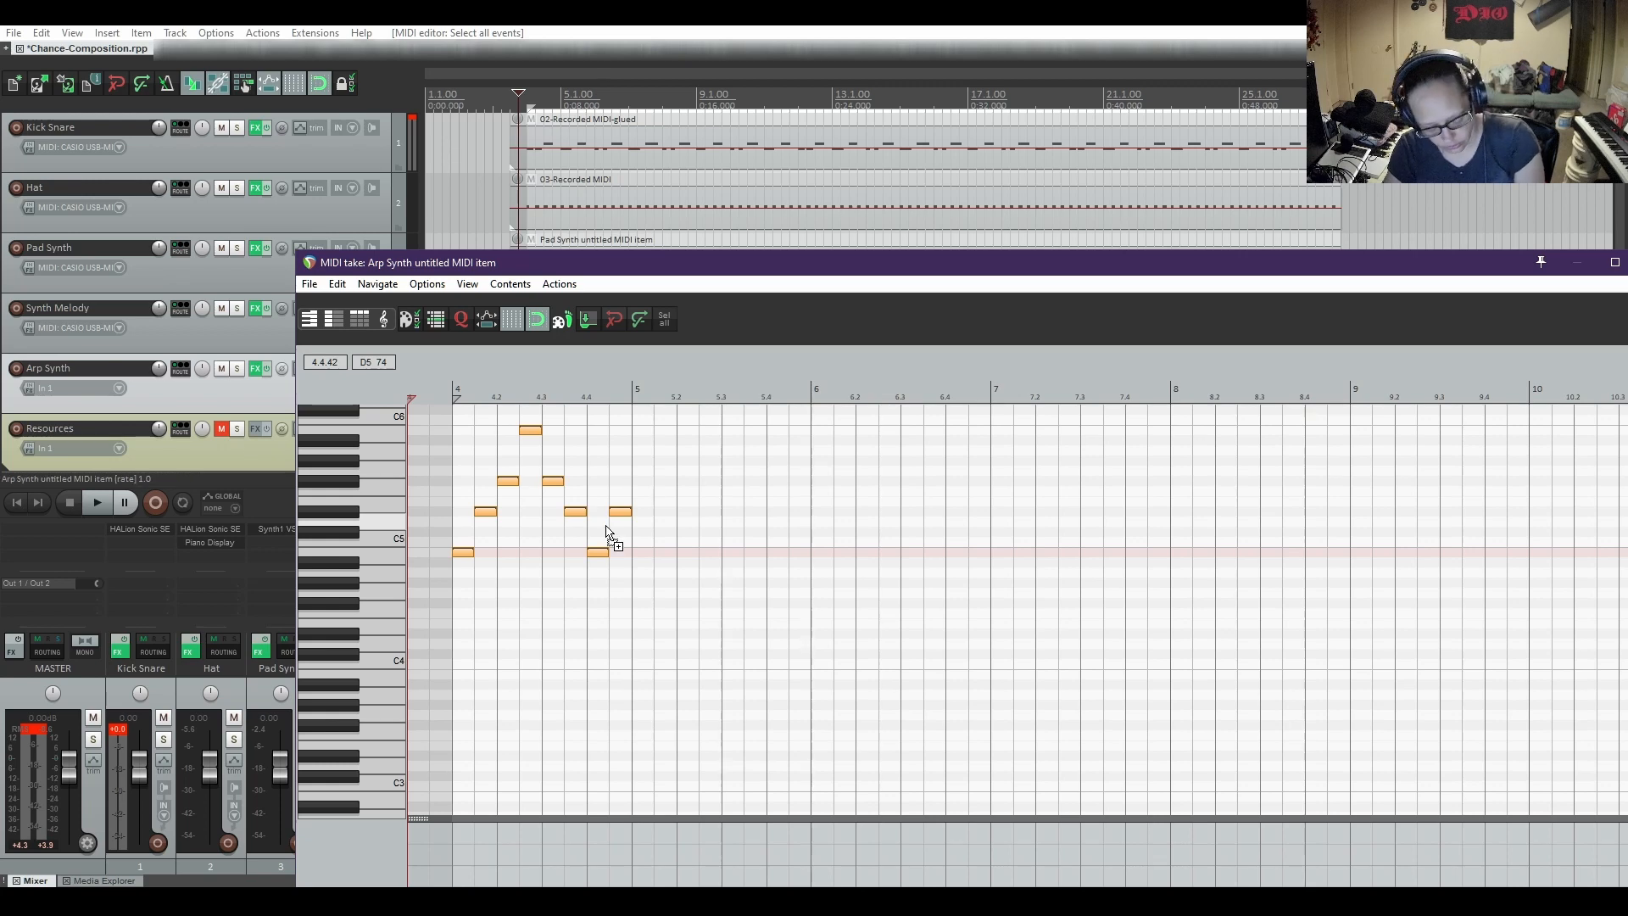
left_click(633, 395)
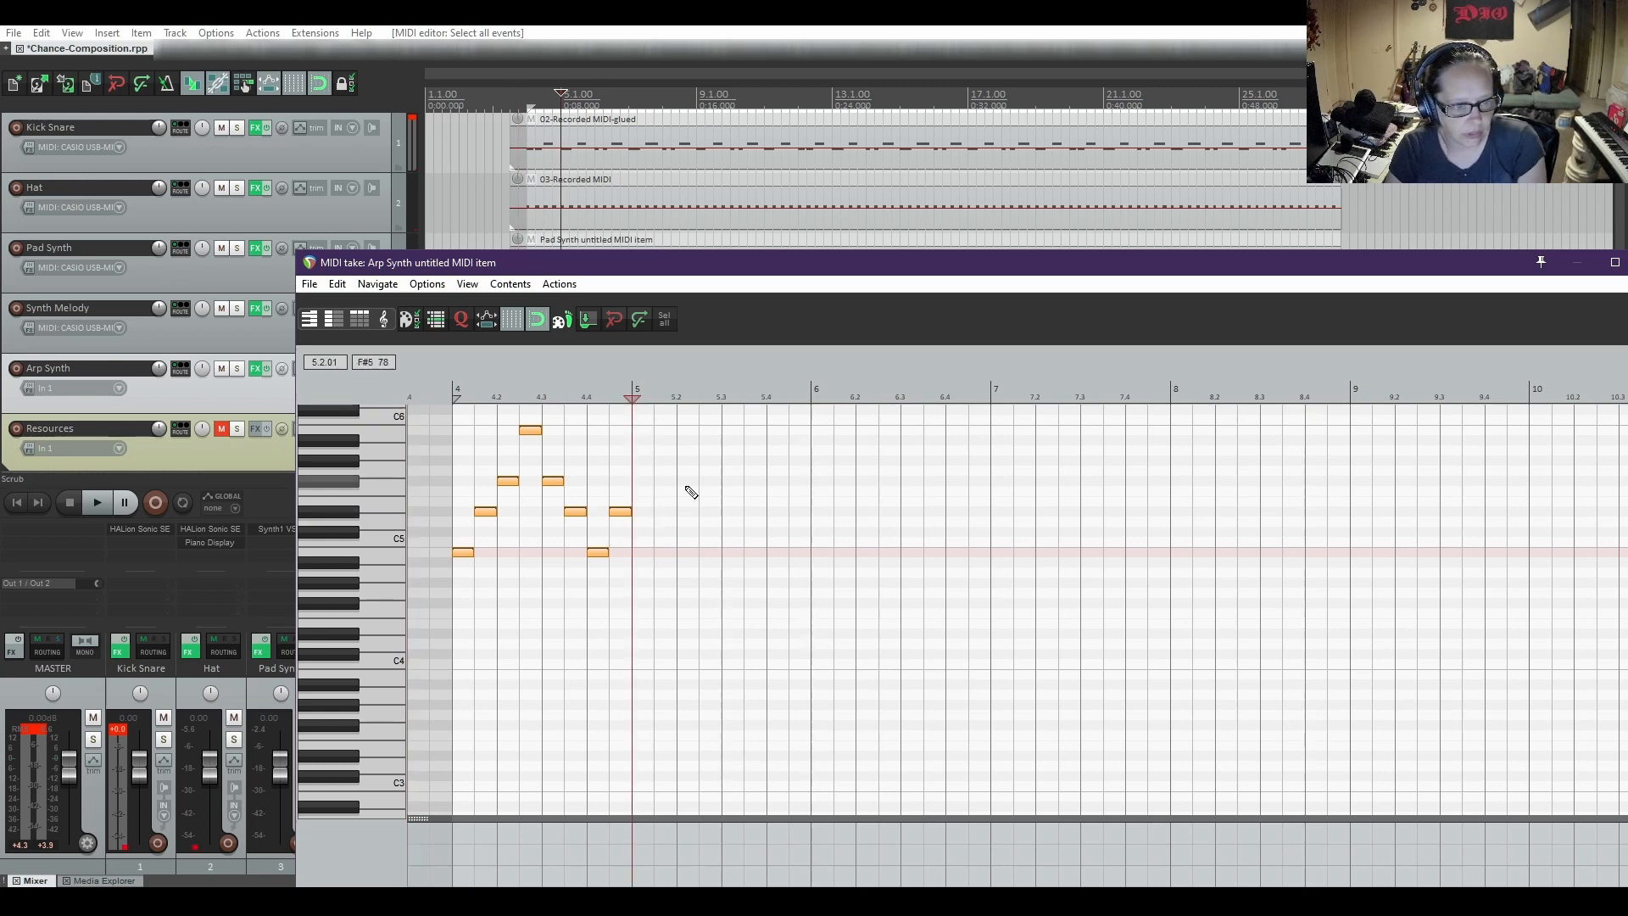
key("ctrl+v")
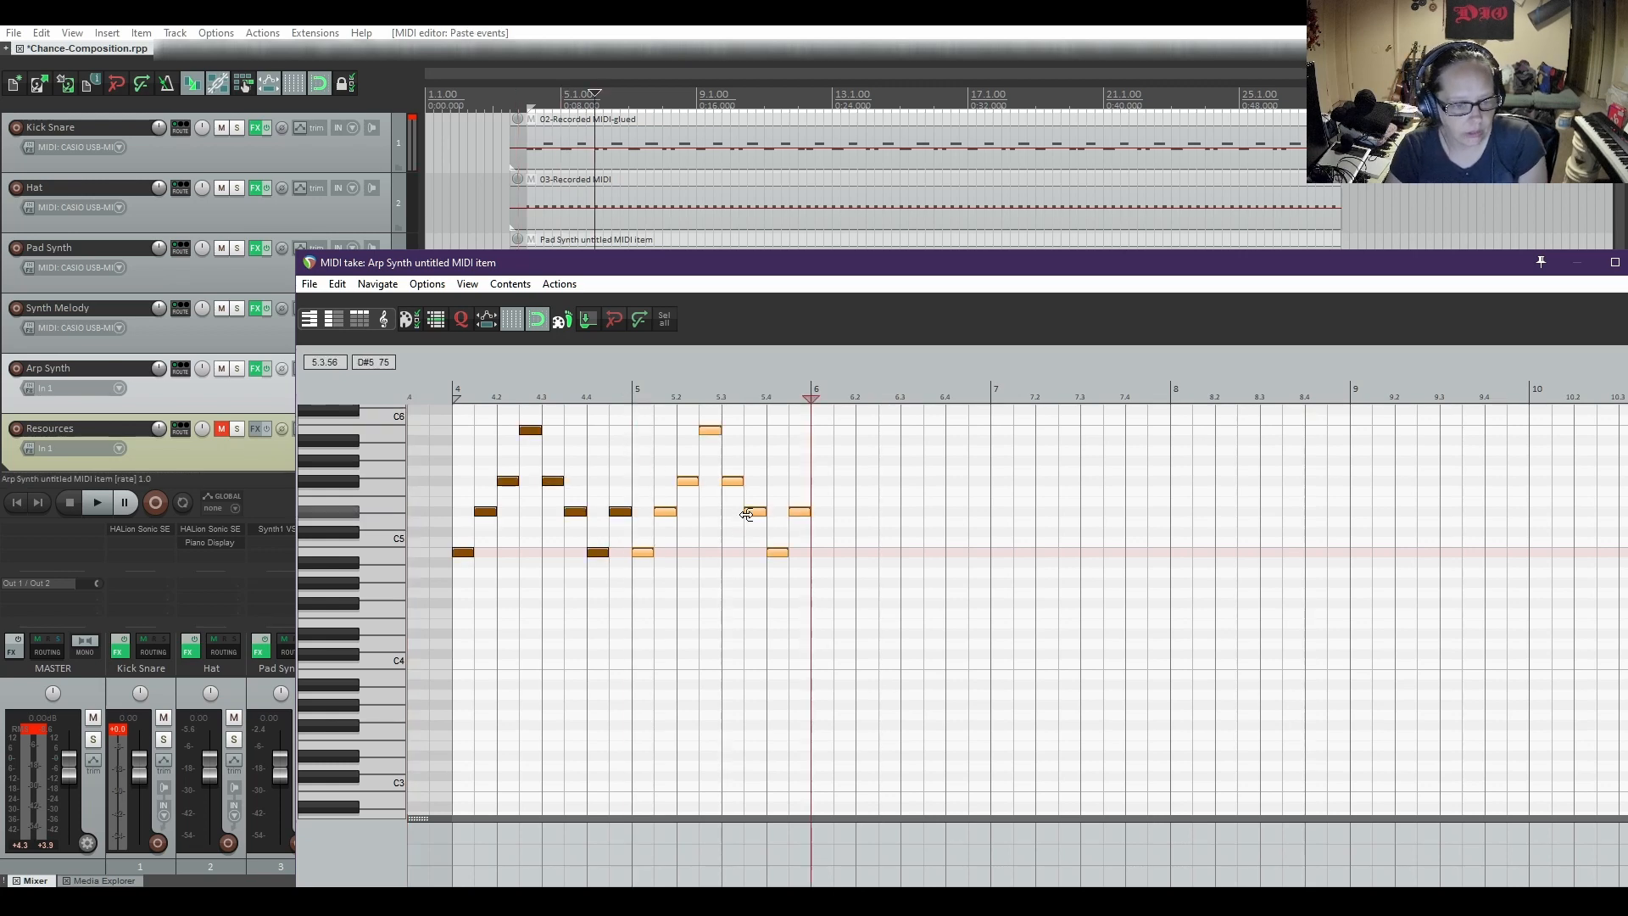
Play from bar 4 to hear the repeated arpeggio against the pad chords, and stop playback
left_click_drag(678, 285, 688, 389)
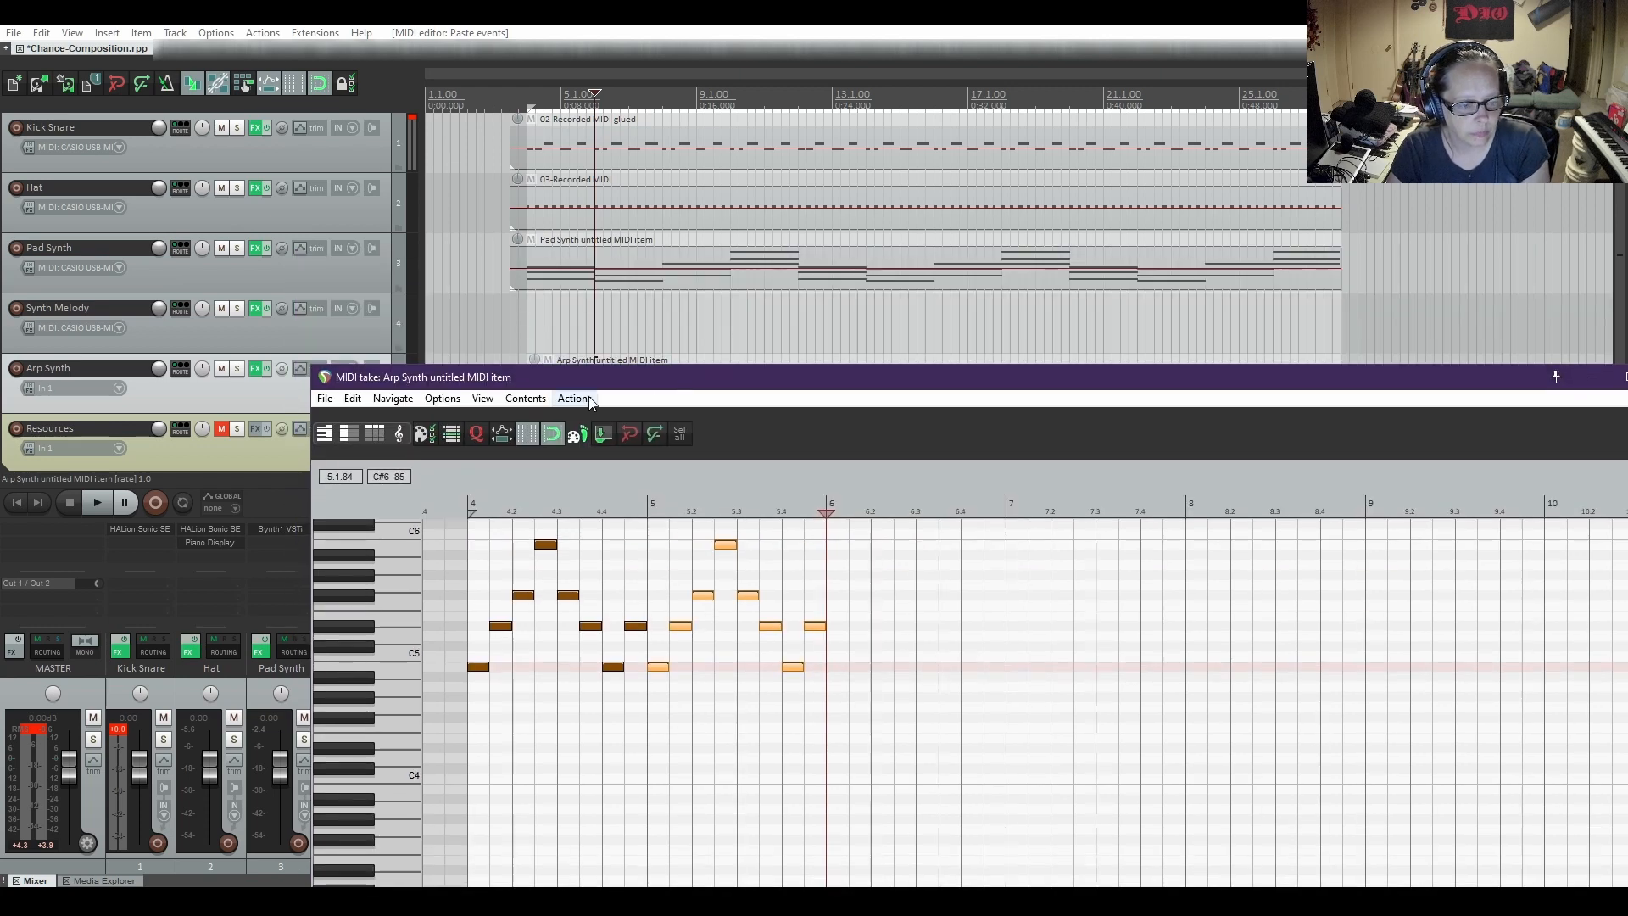
left_click(471, 506)
key("space")
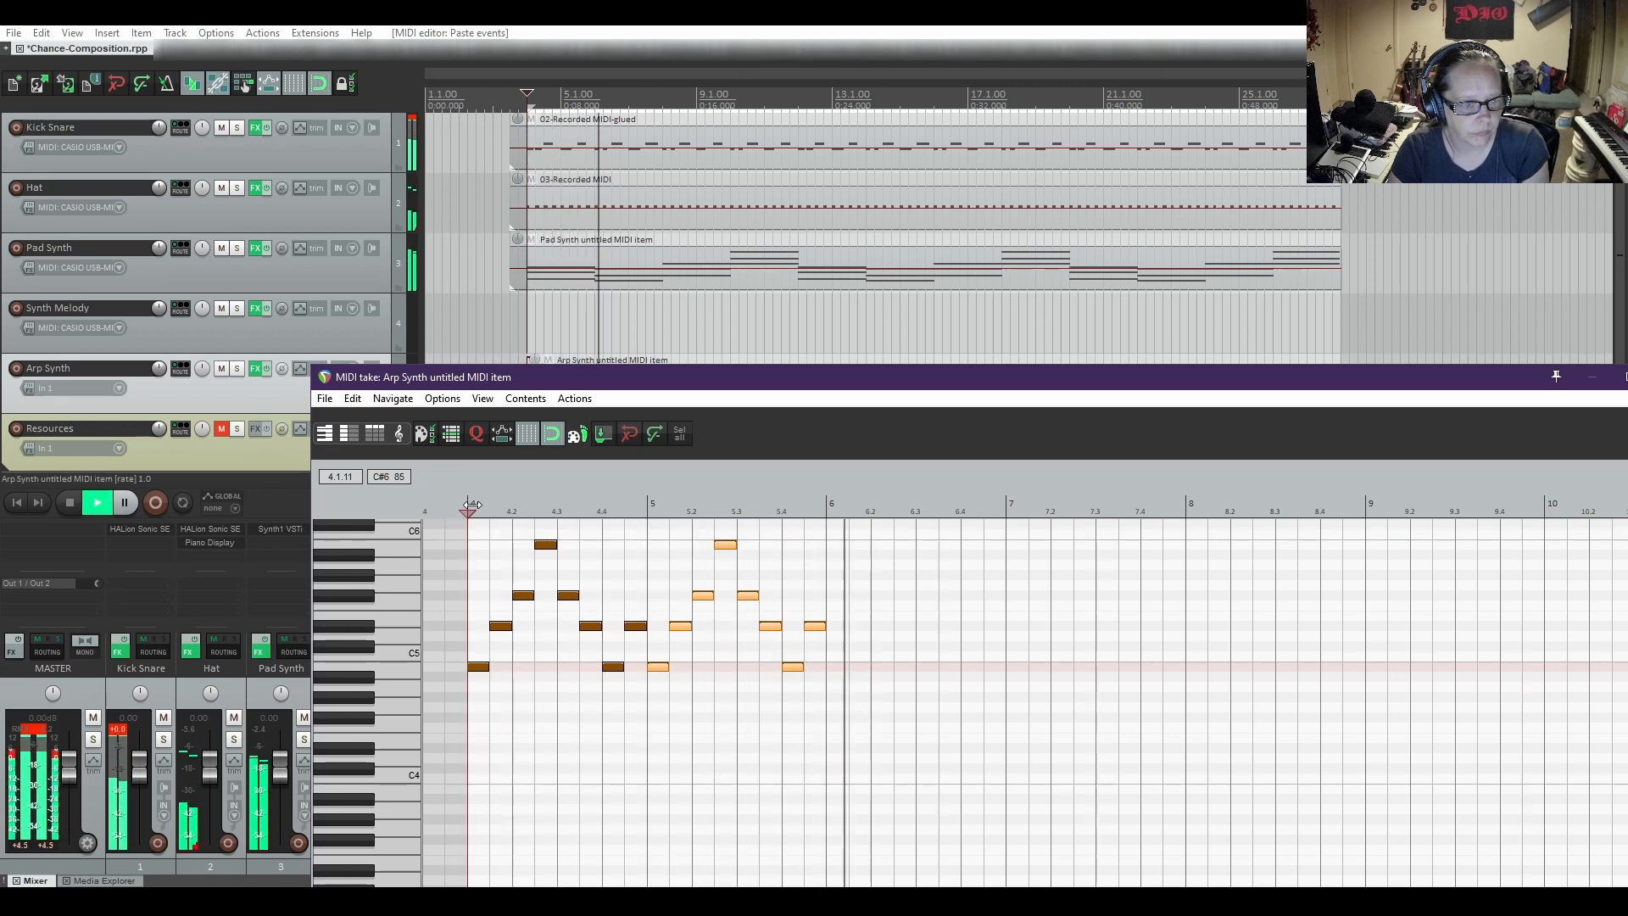
key("space")
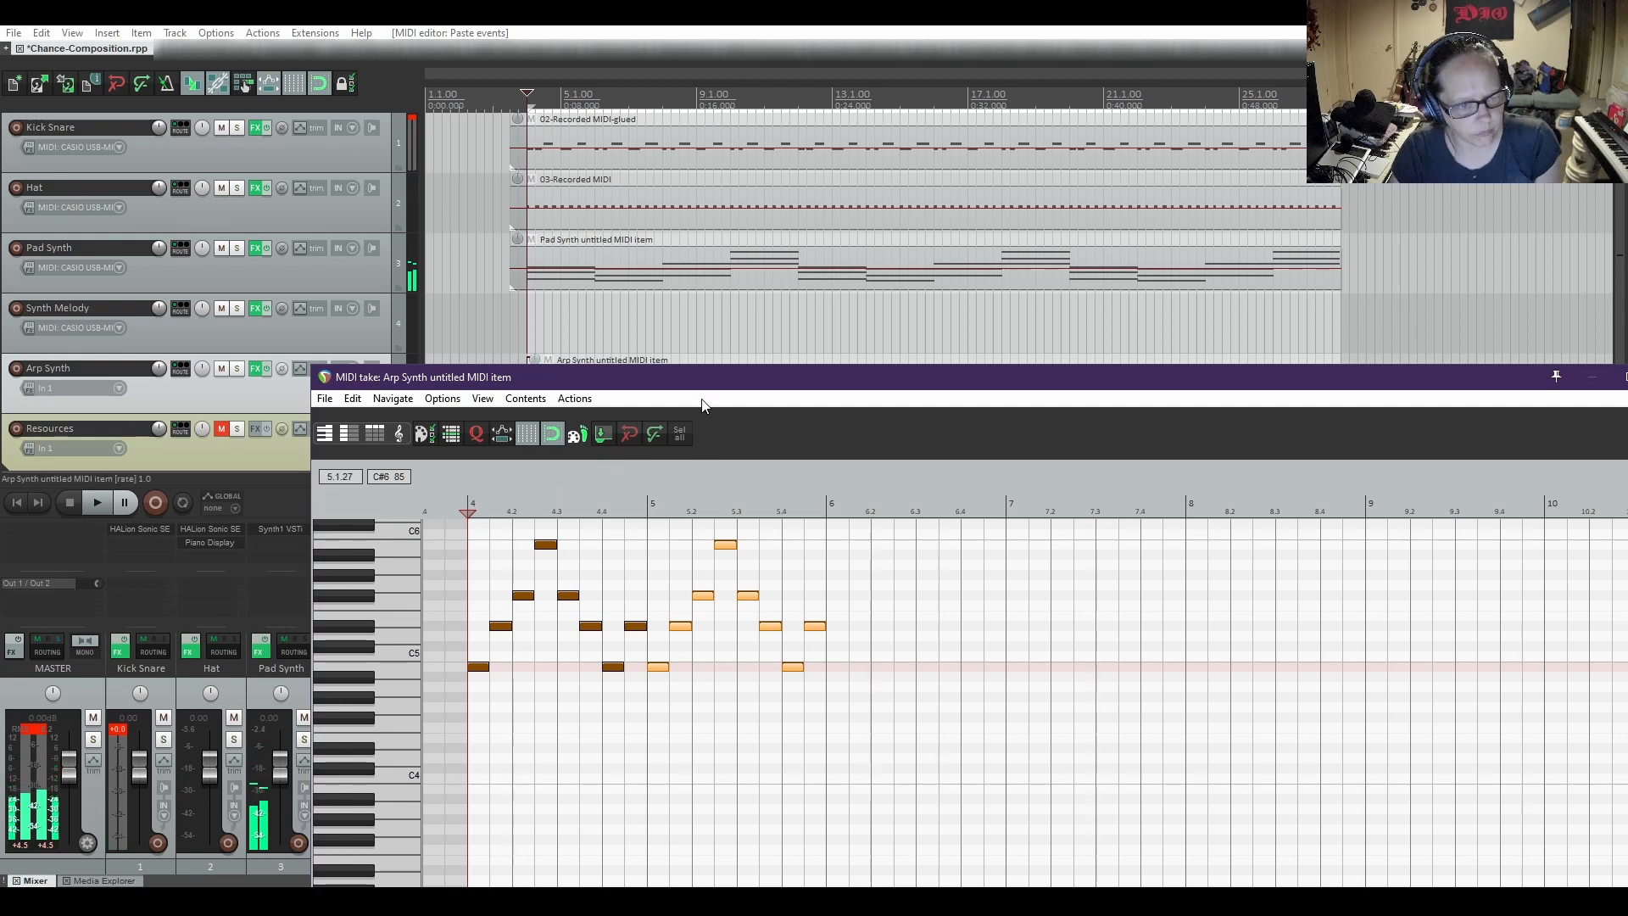
Examine the Pad Synth item's chords in the MIDI editor, marking where the second chord starts at bar 6, and close that editor
left_click_drag(697, 381, 697, 346)
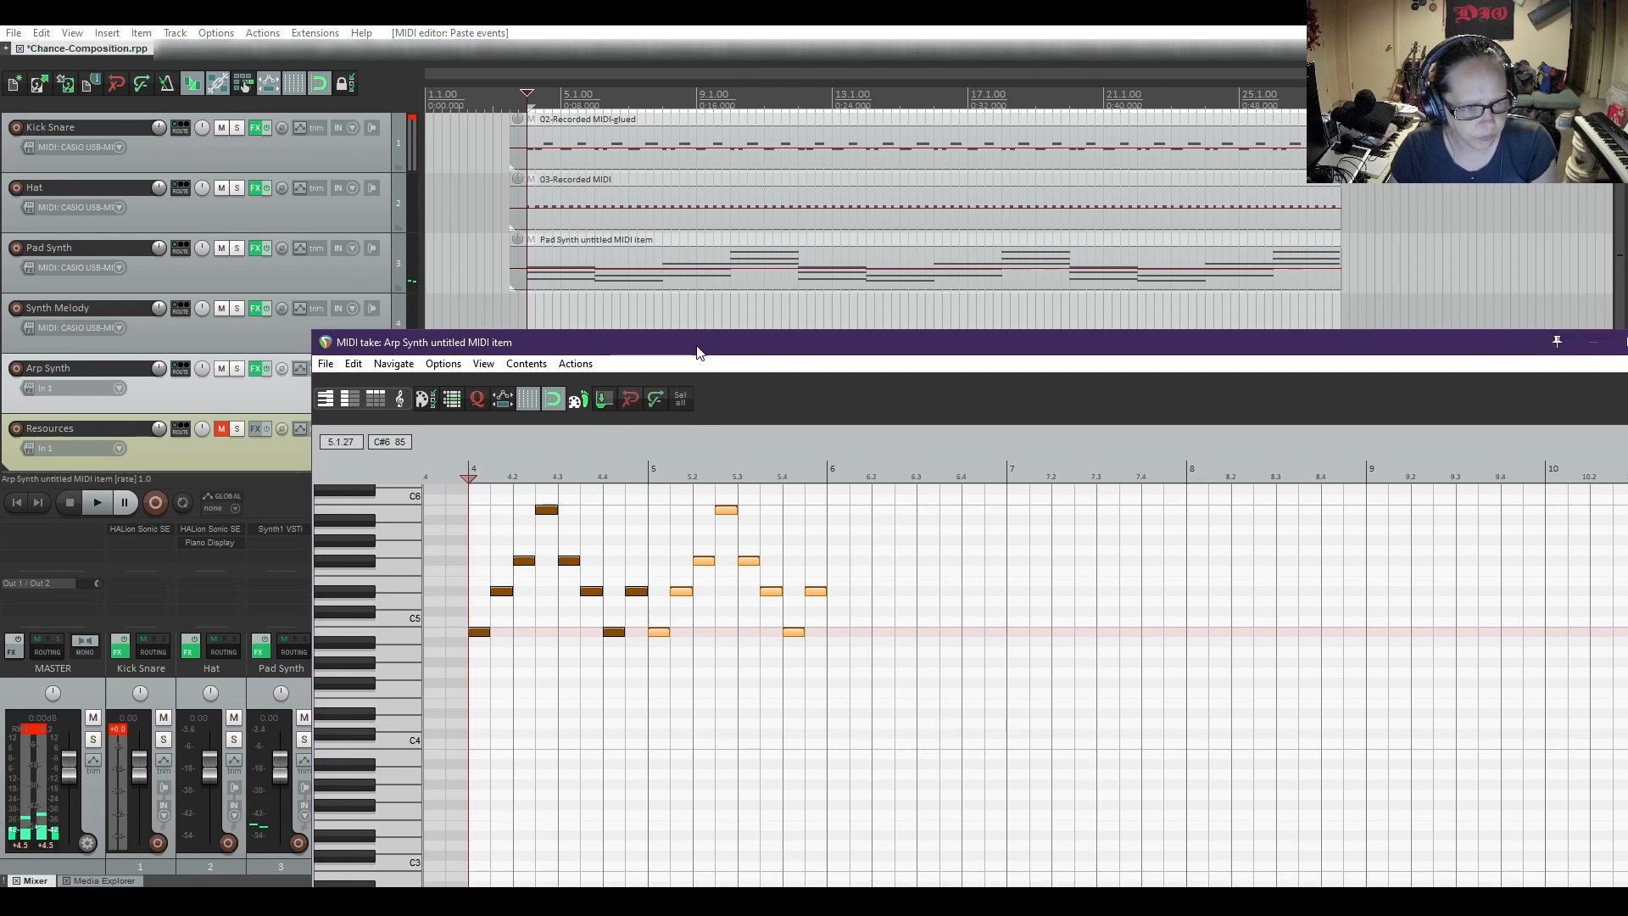
left_click(616, 281)
double_click(615, 285)
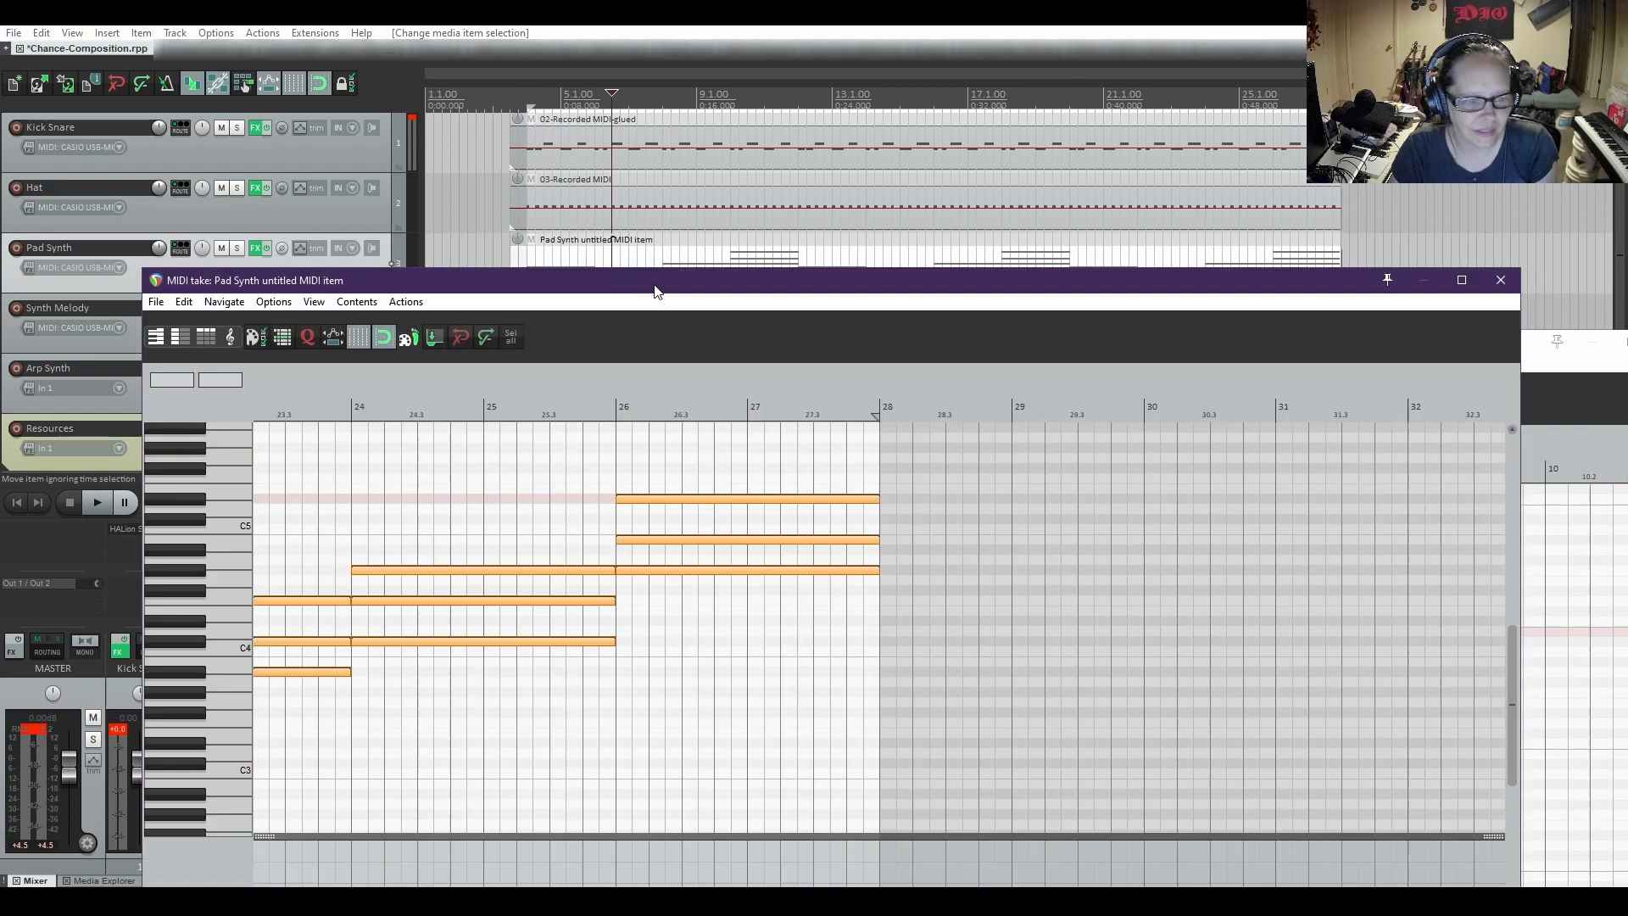
left_click_drag(654, 276, 798, 78)
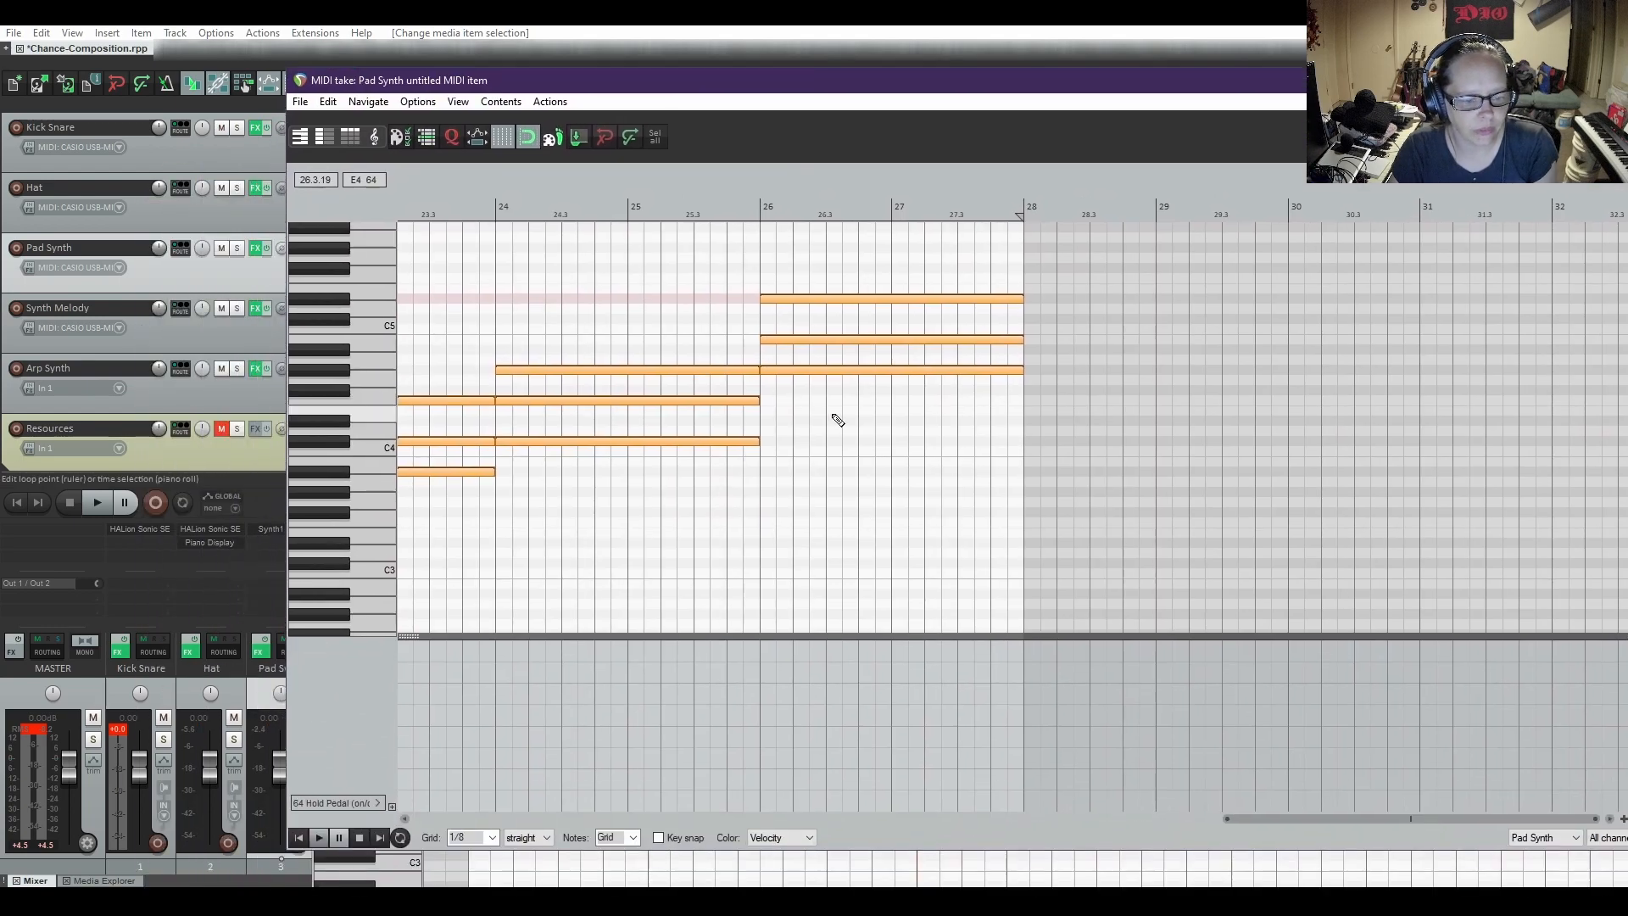
left_click_drag(1264, 819, 411, 839)
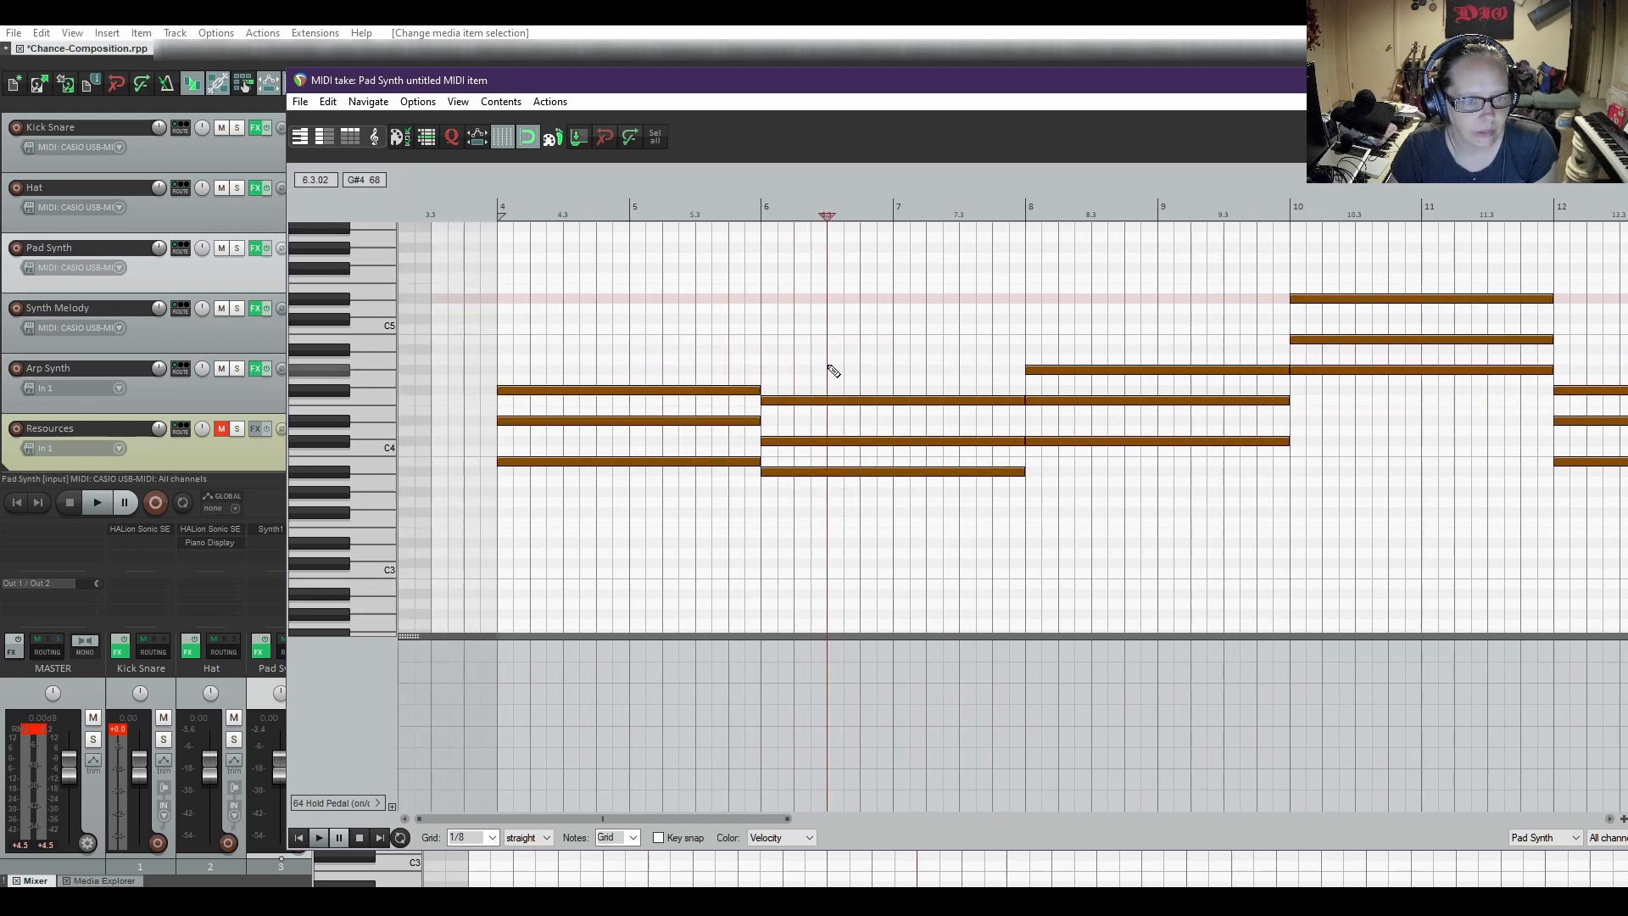
left_click(762, 216)
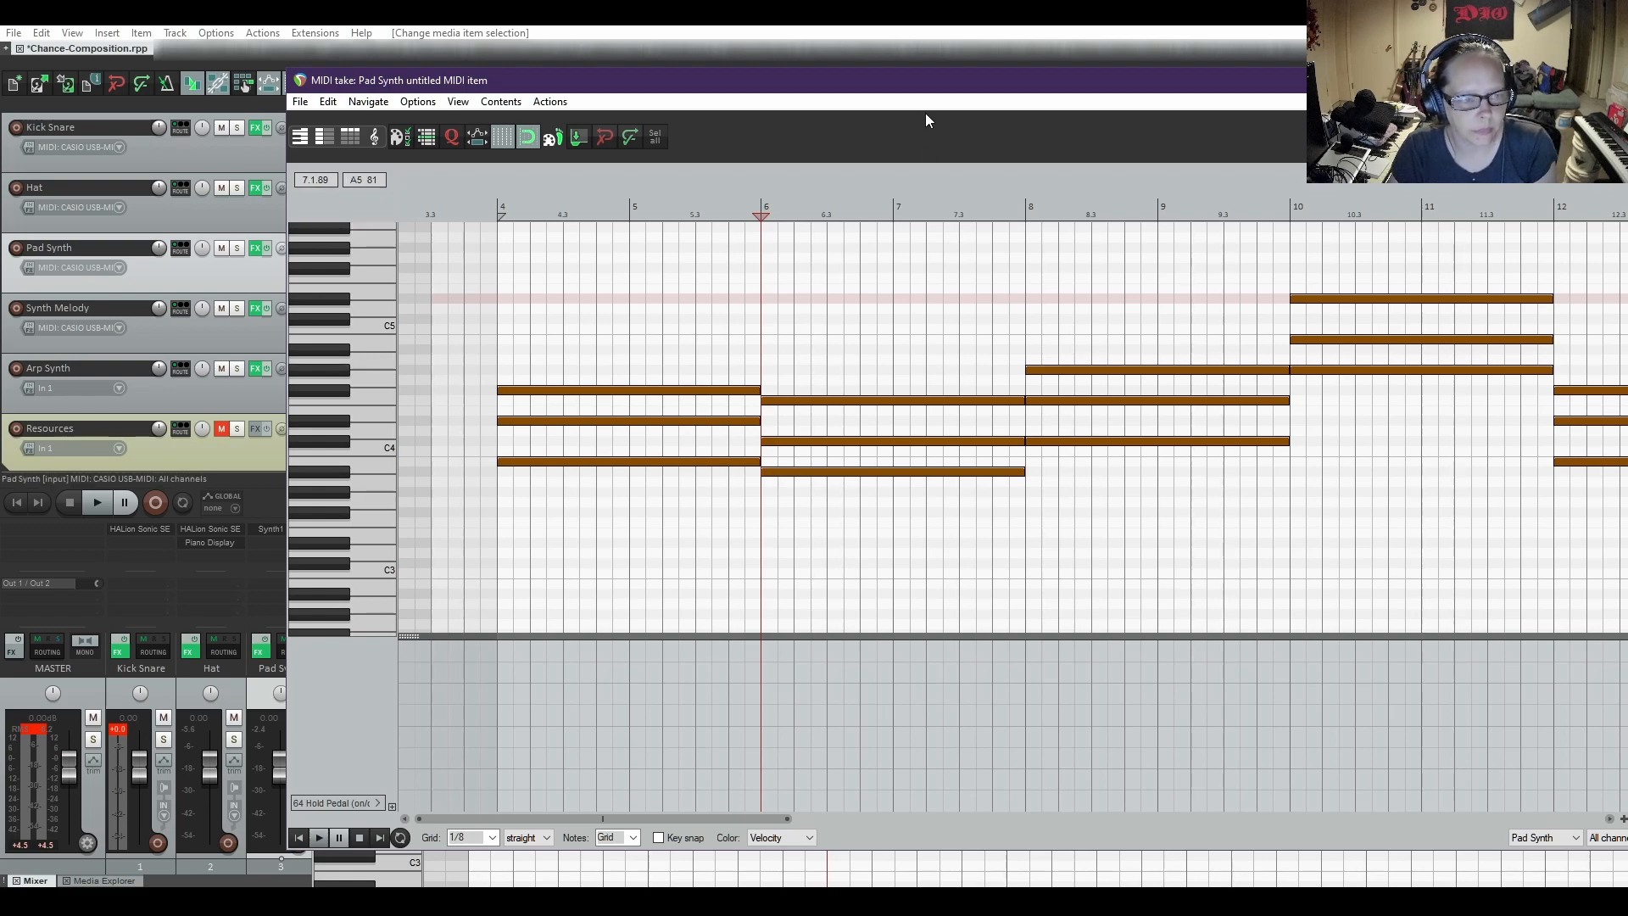
left_click_drag(1003, 89, 1627, 102)
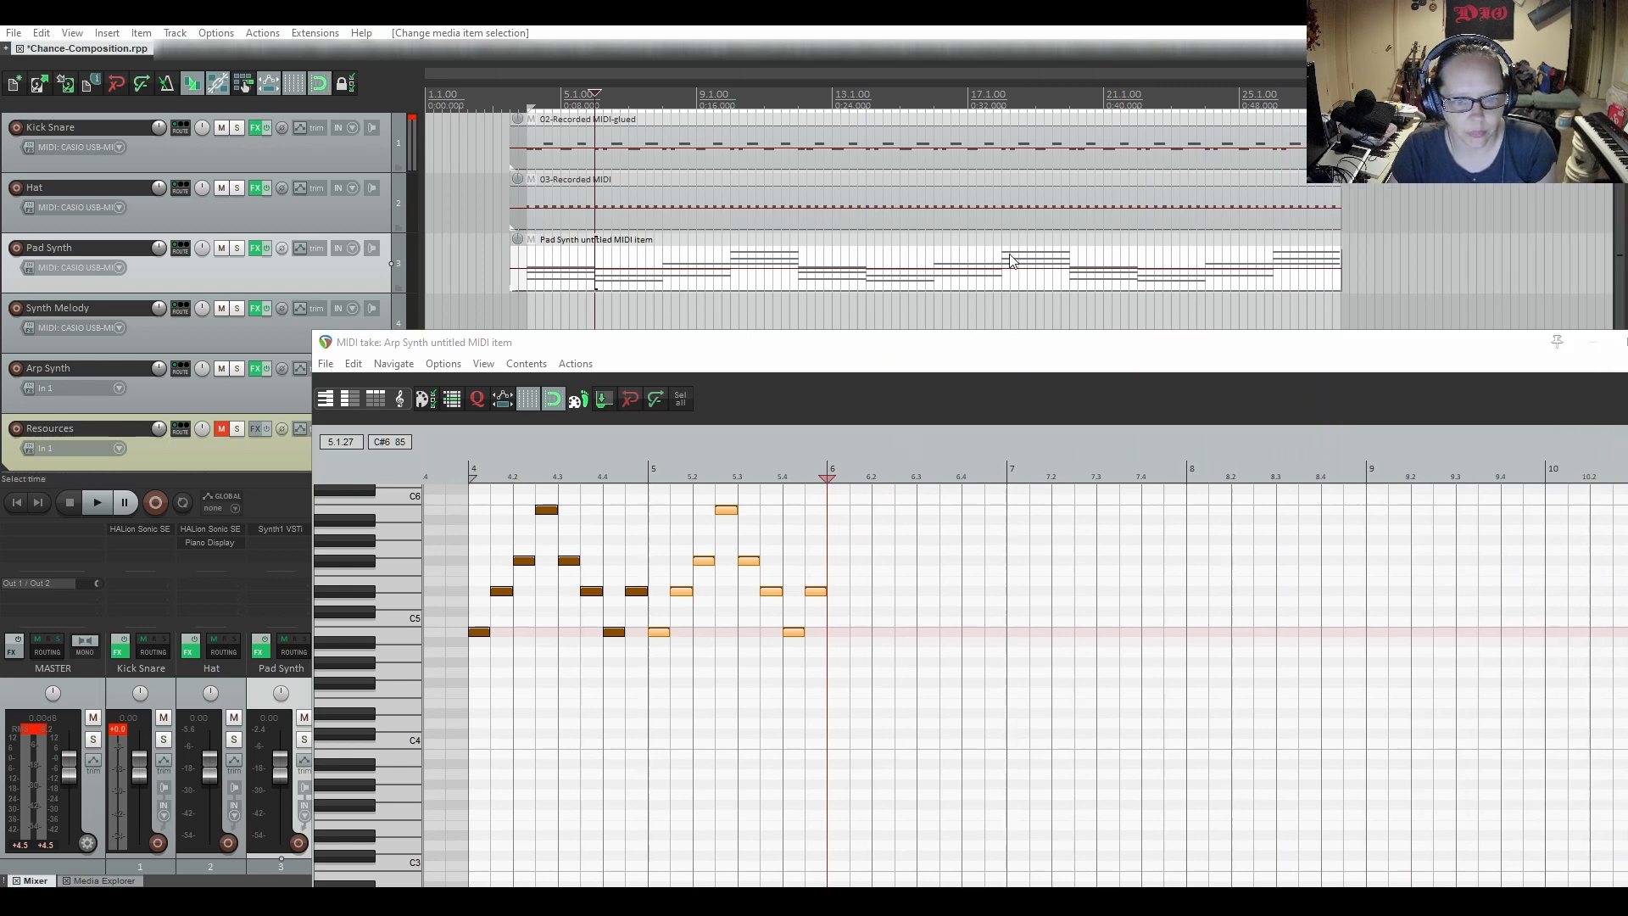
Insert a Minor arpeggio at bar 6 of the Arp Synth item and move its notes down to start on A#4
left_click_drag(1016, 356, 929, 325)
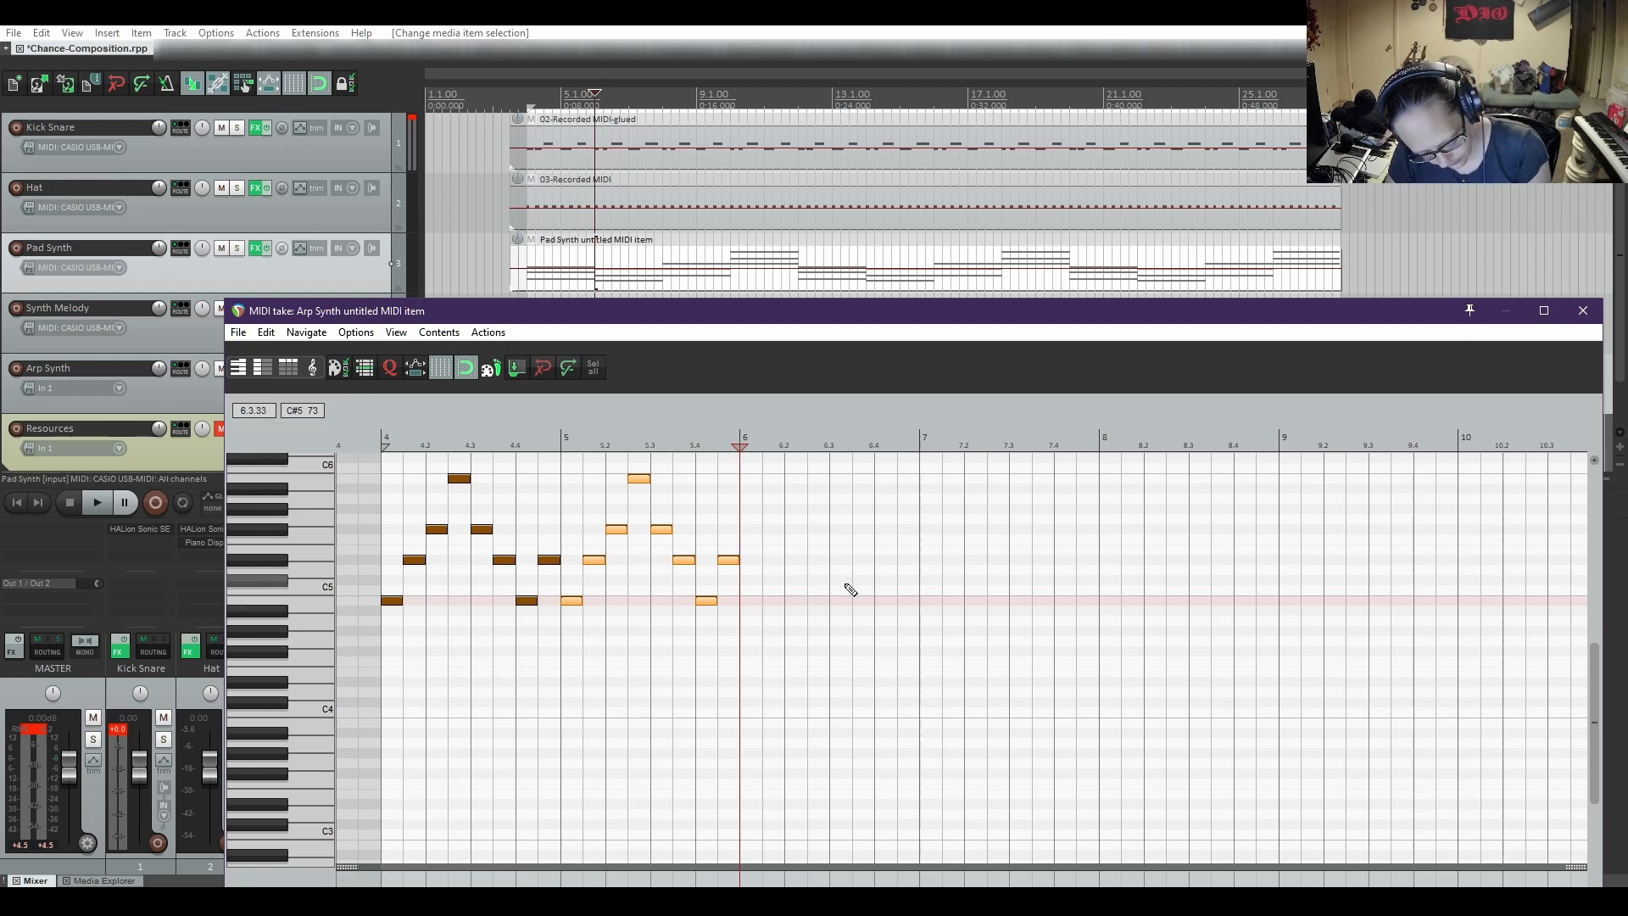
left_click(762, 556)
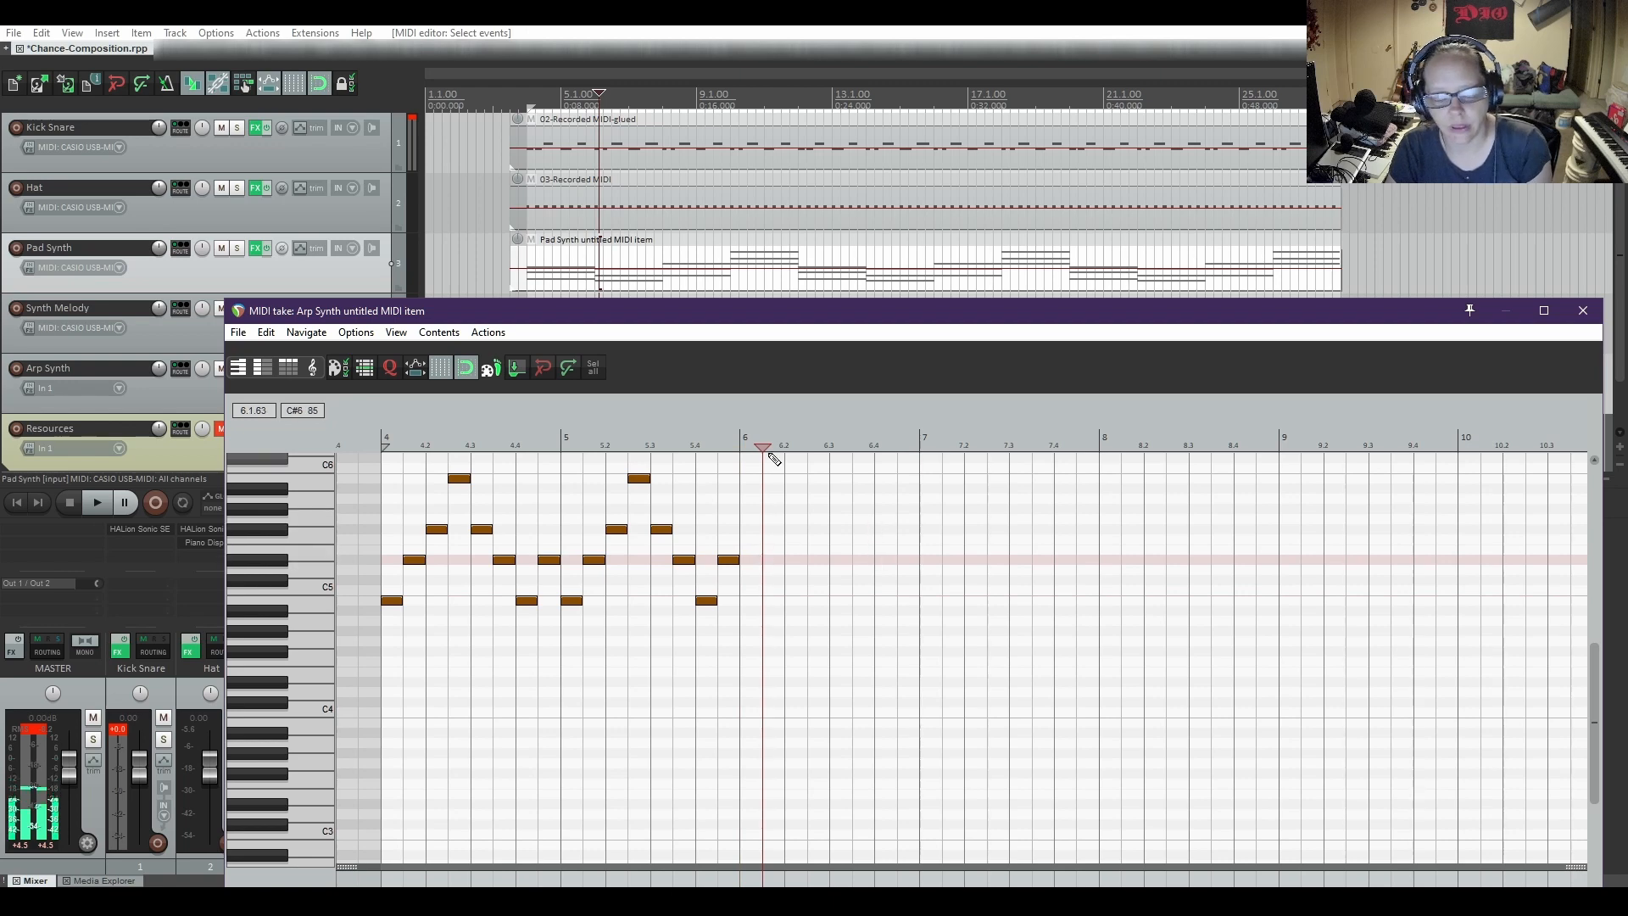
left_click(742, 442)
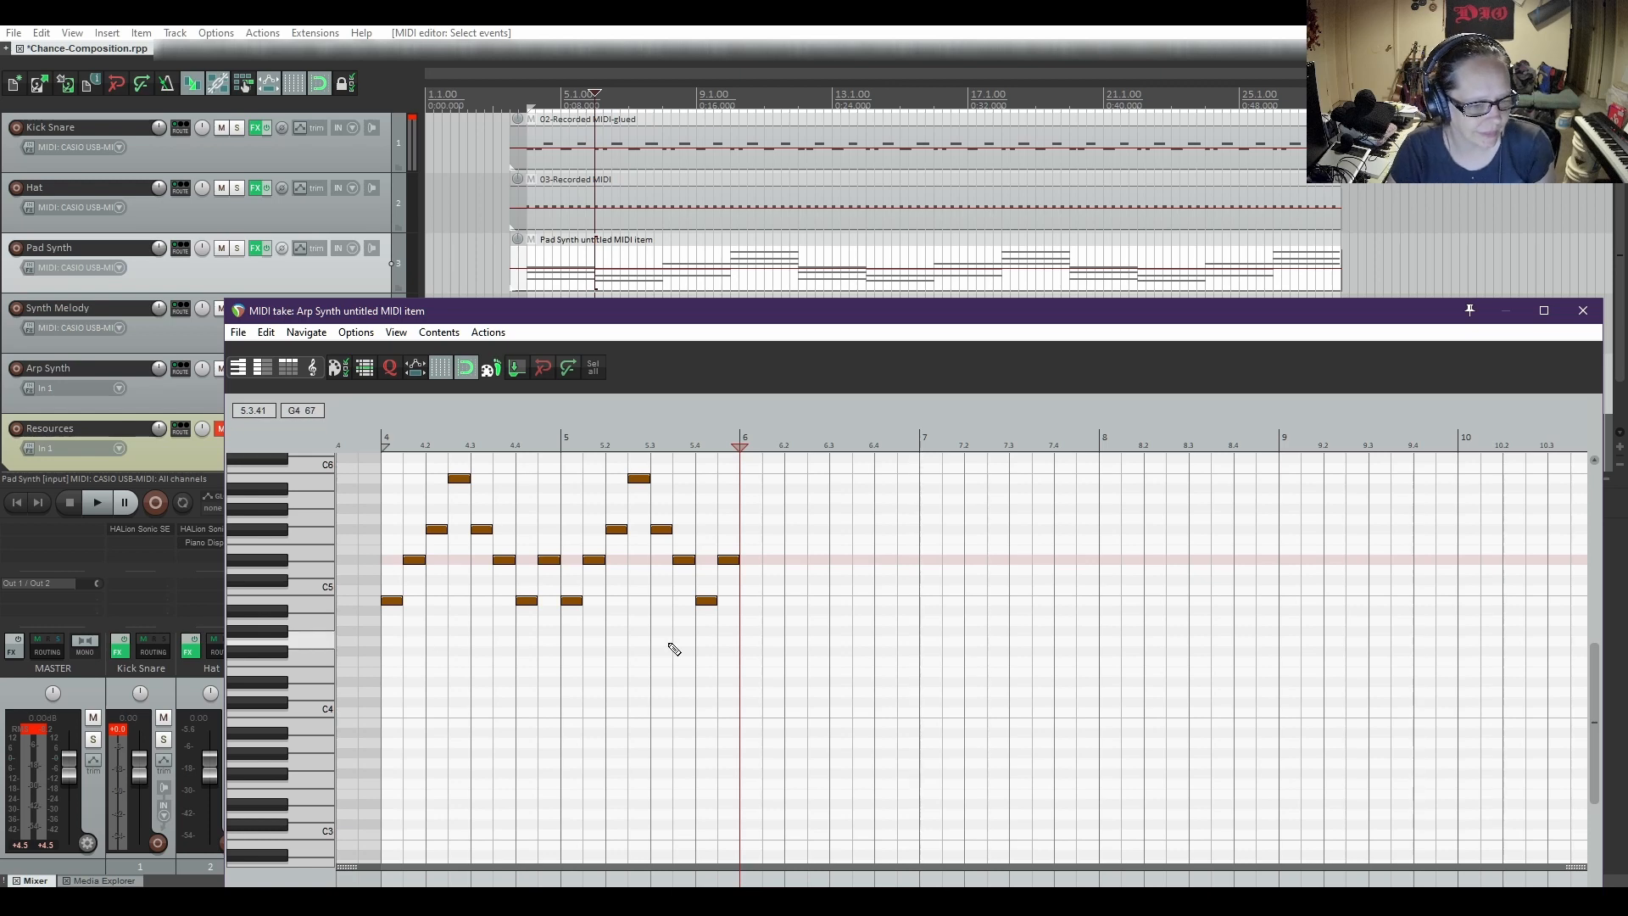
right_click(744, 540)
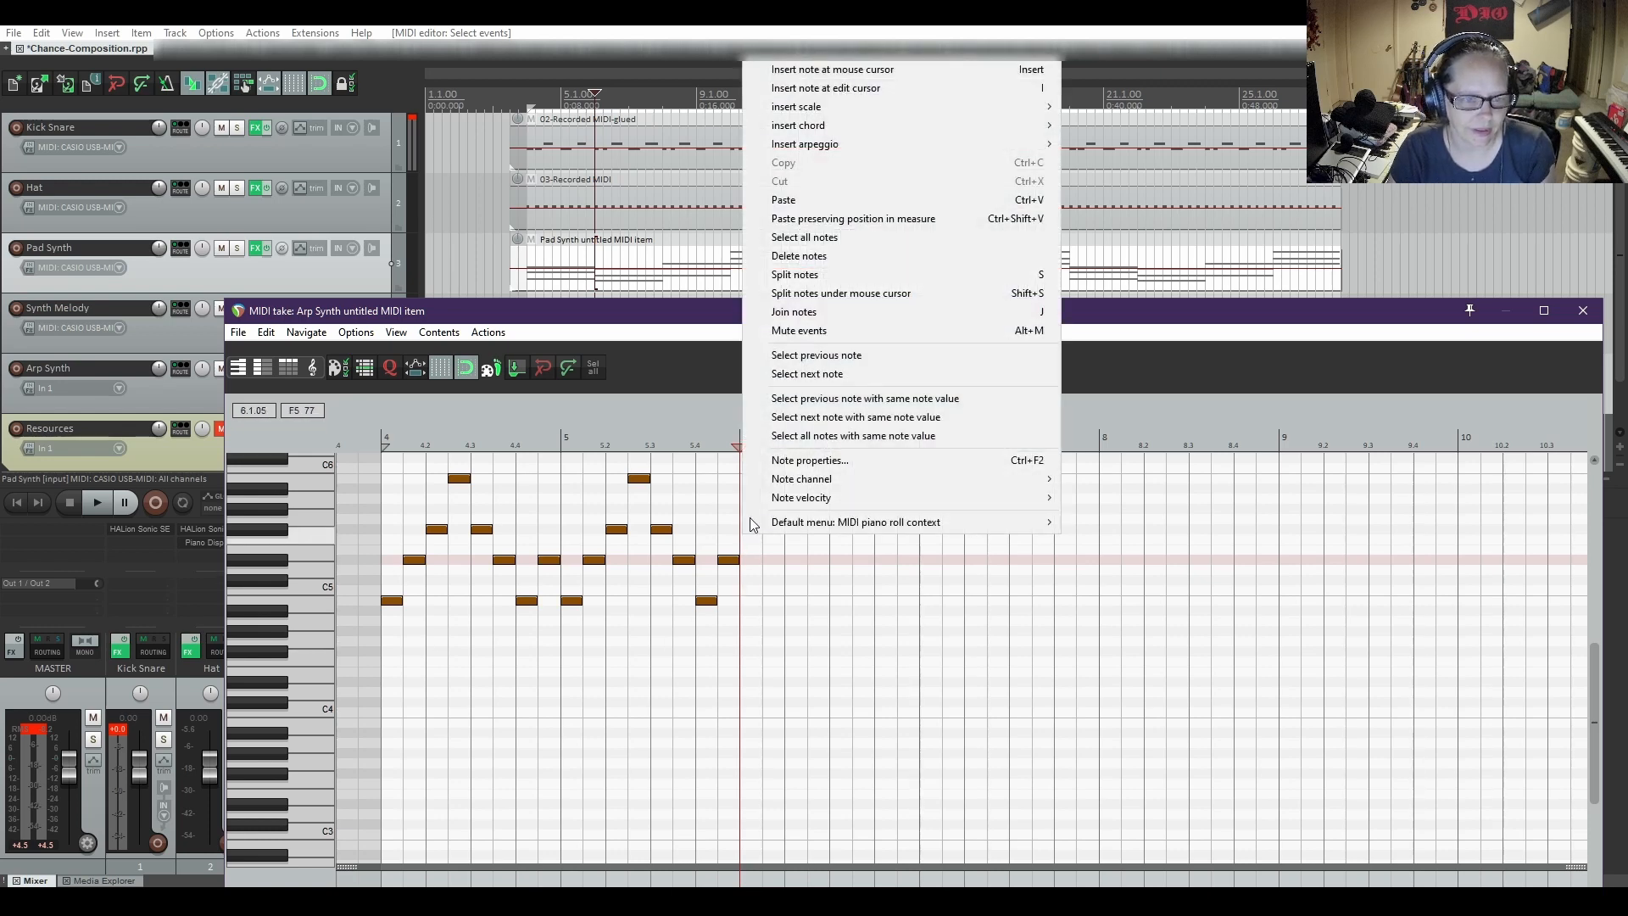
mouse_move(863, 155)
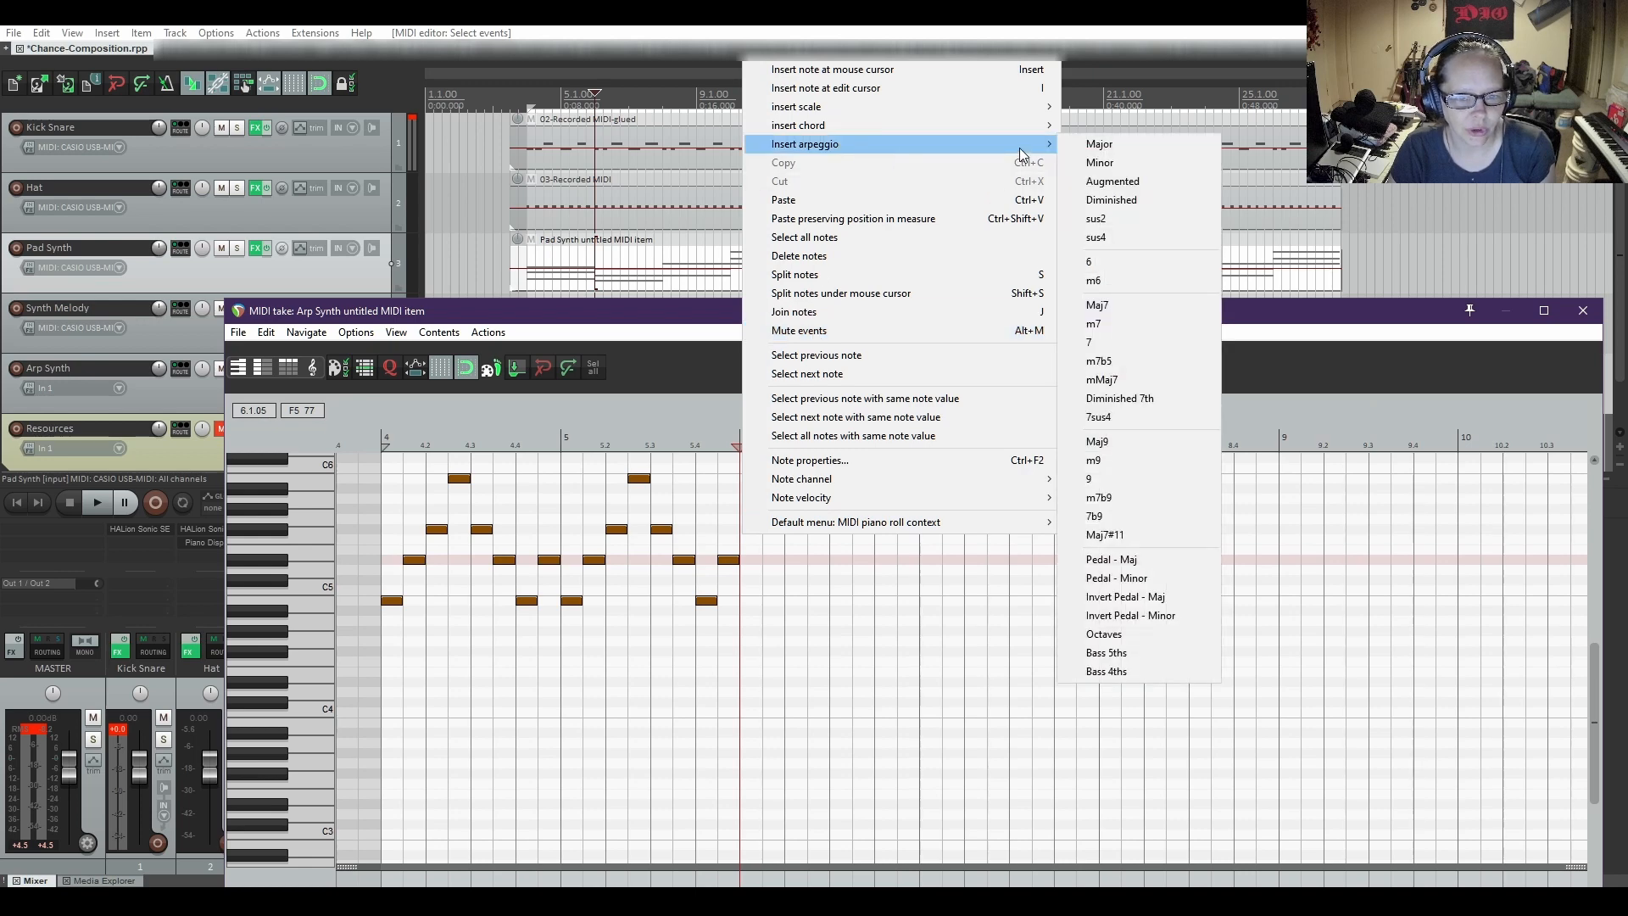
left_click(1099, 162)
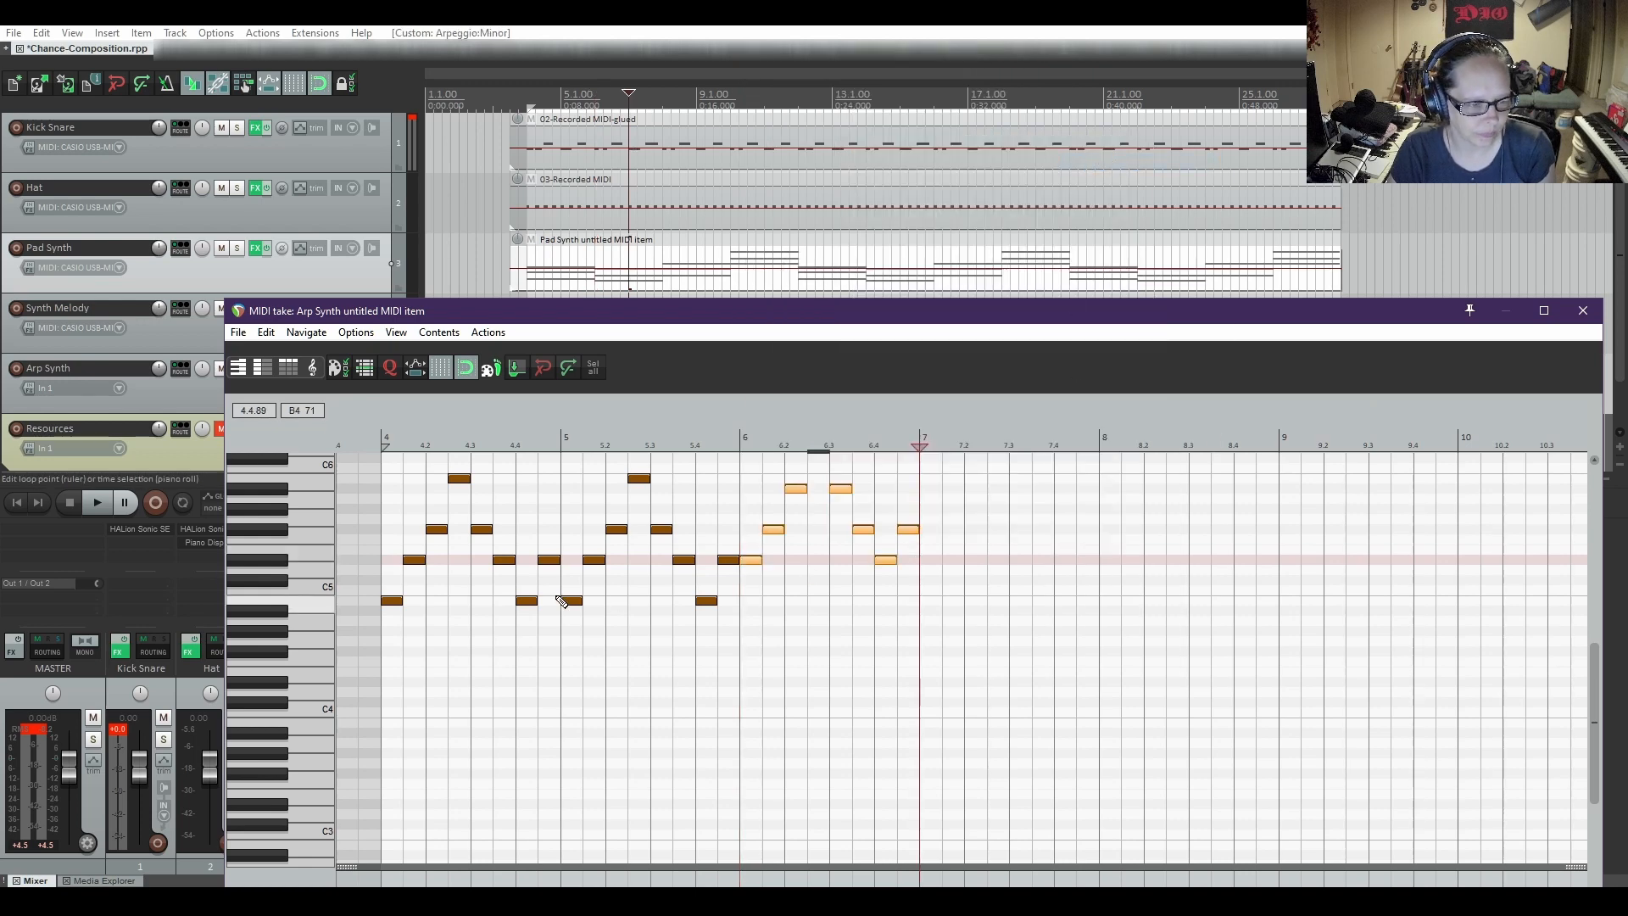
scroll(561, 602, "up", 2)
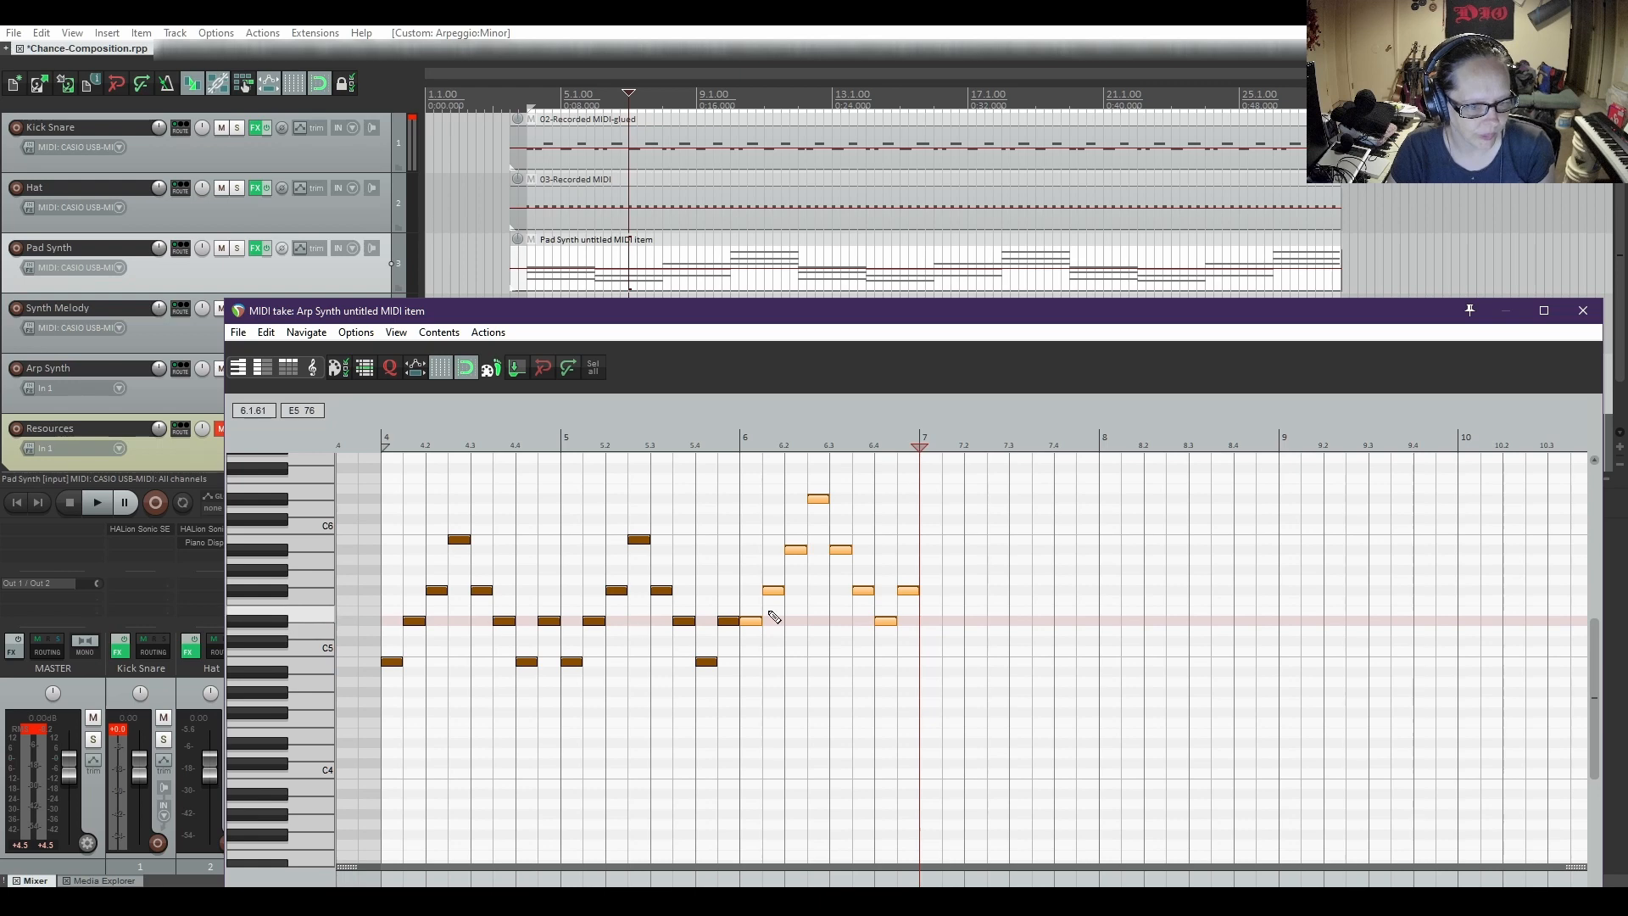
left_click_drag(750, 625, 755, 683)
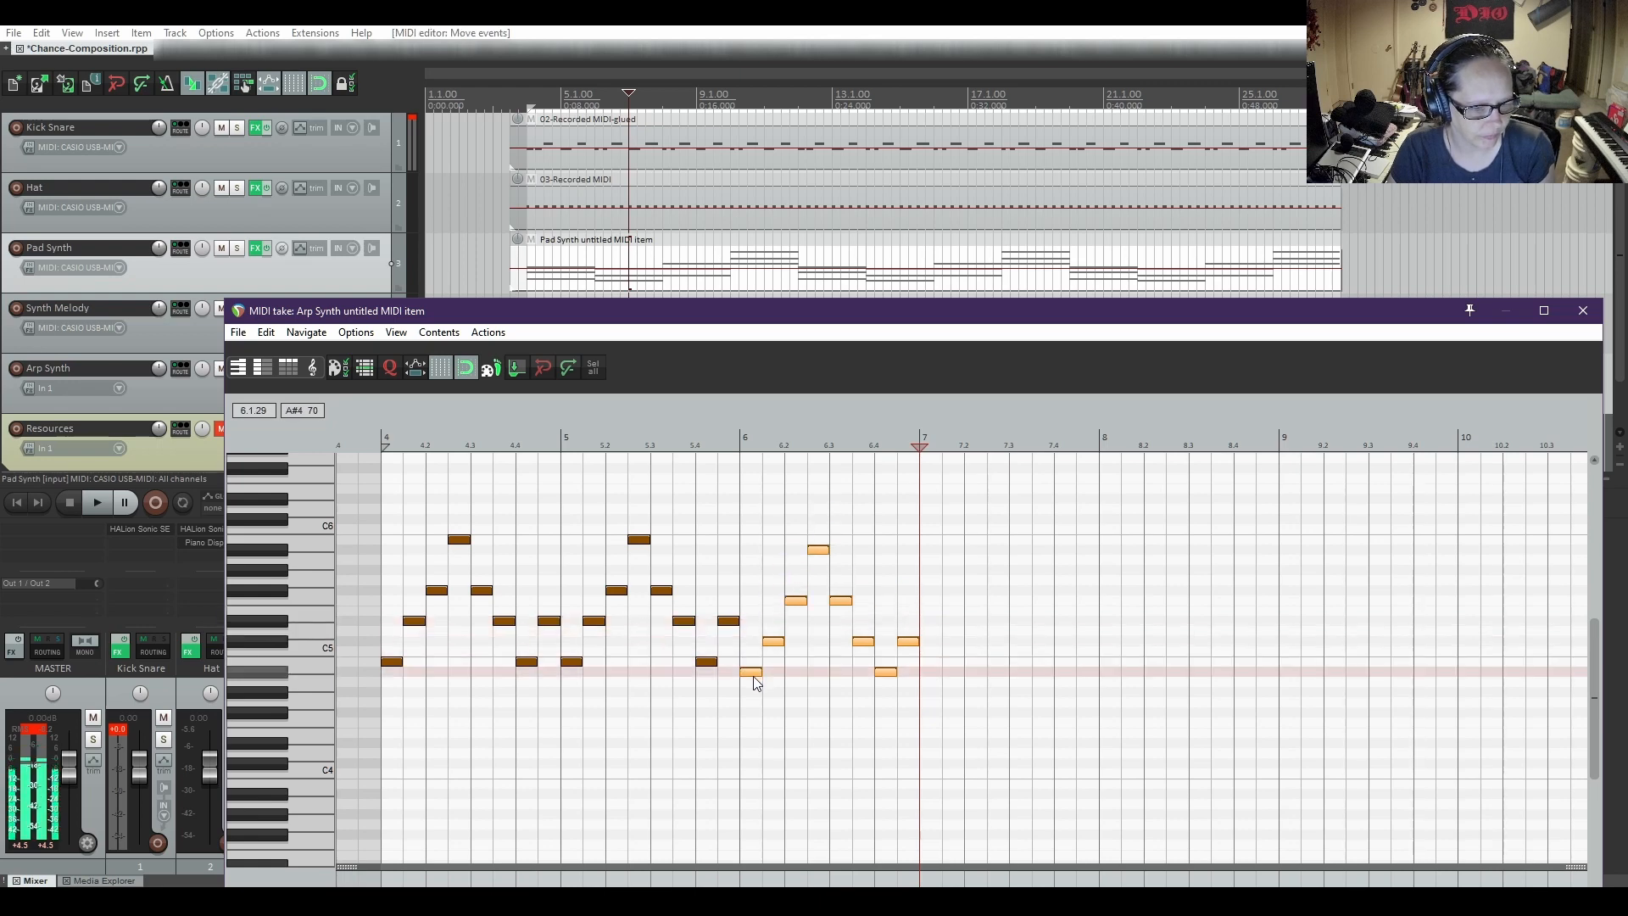
Play from bar 5 to hear the change into the bar 6 minor arpeggio, and stop playback
left_click(564, 428)
key("space")
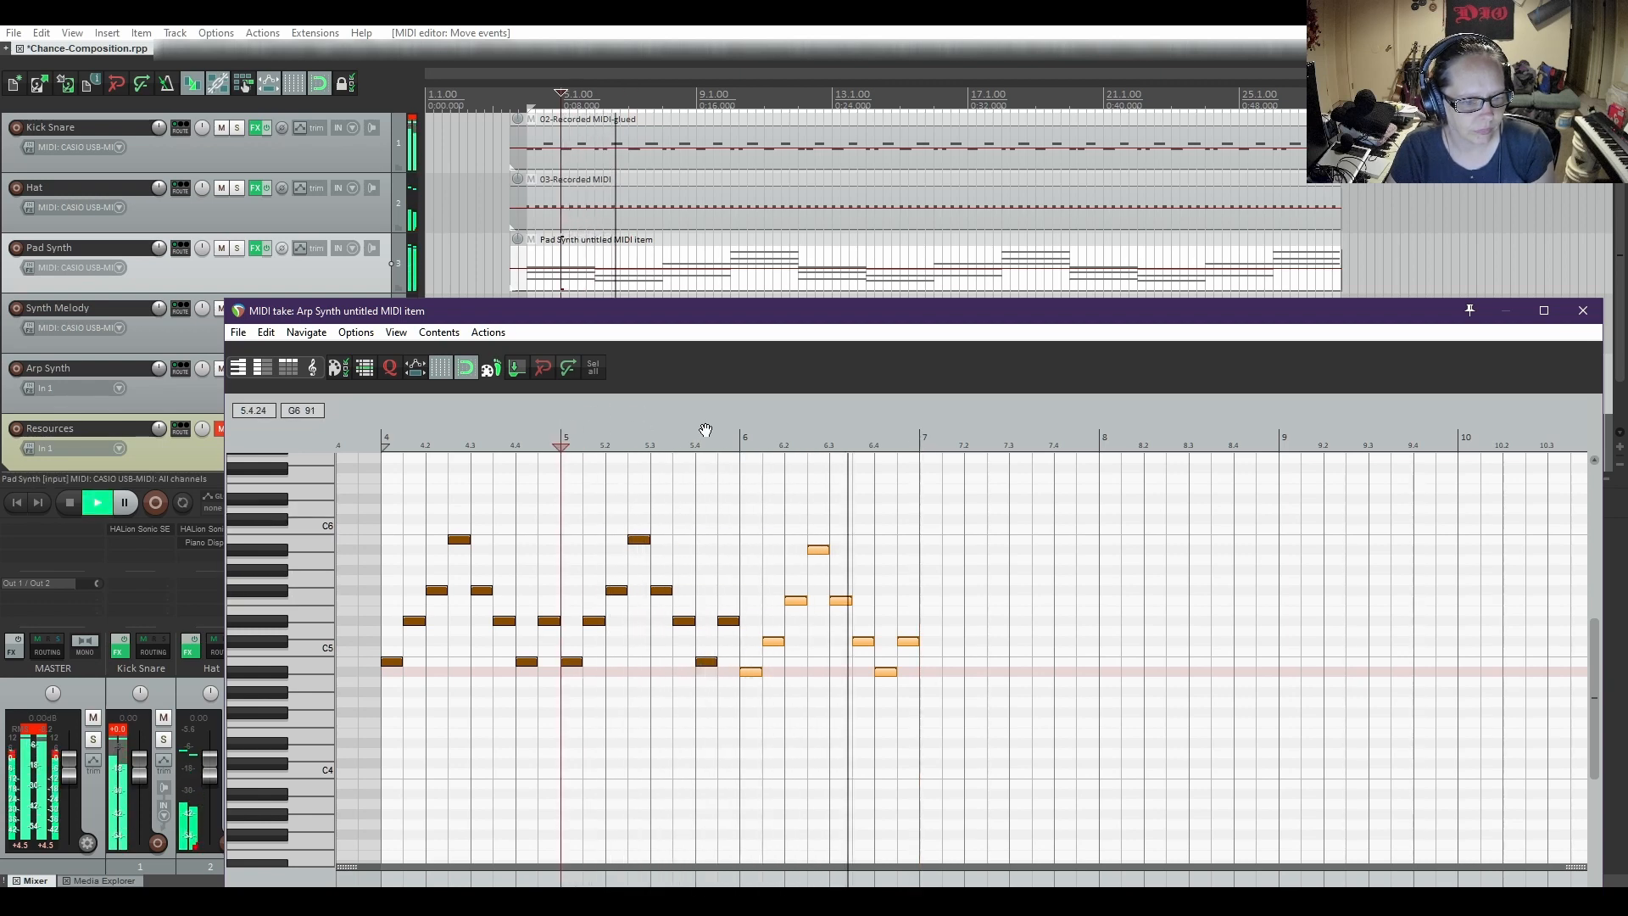
key("space")
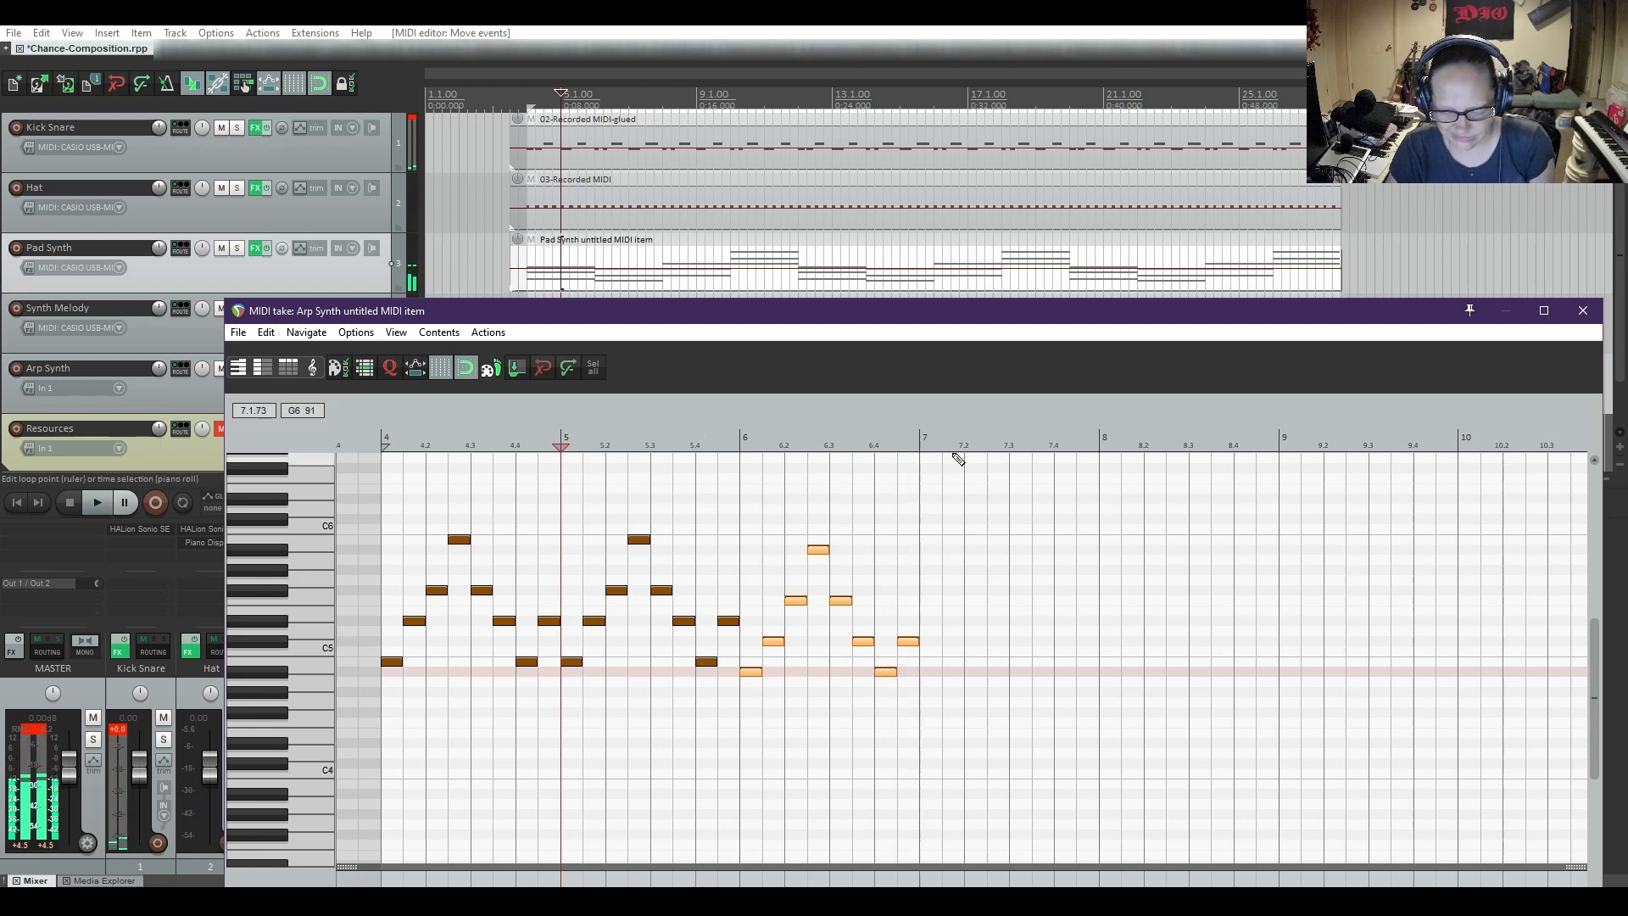
Sound the first four notes of the bar 6 arpeggio one by one to check their pitches
left_click_drag(991, 320, 1013, 164)
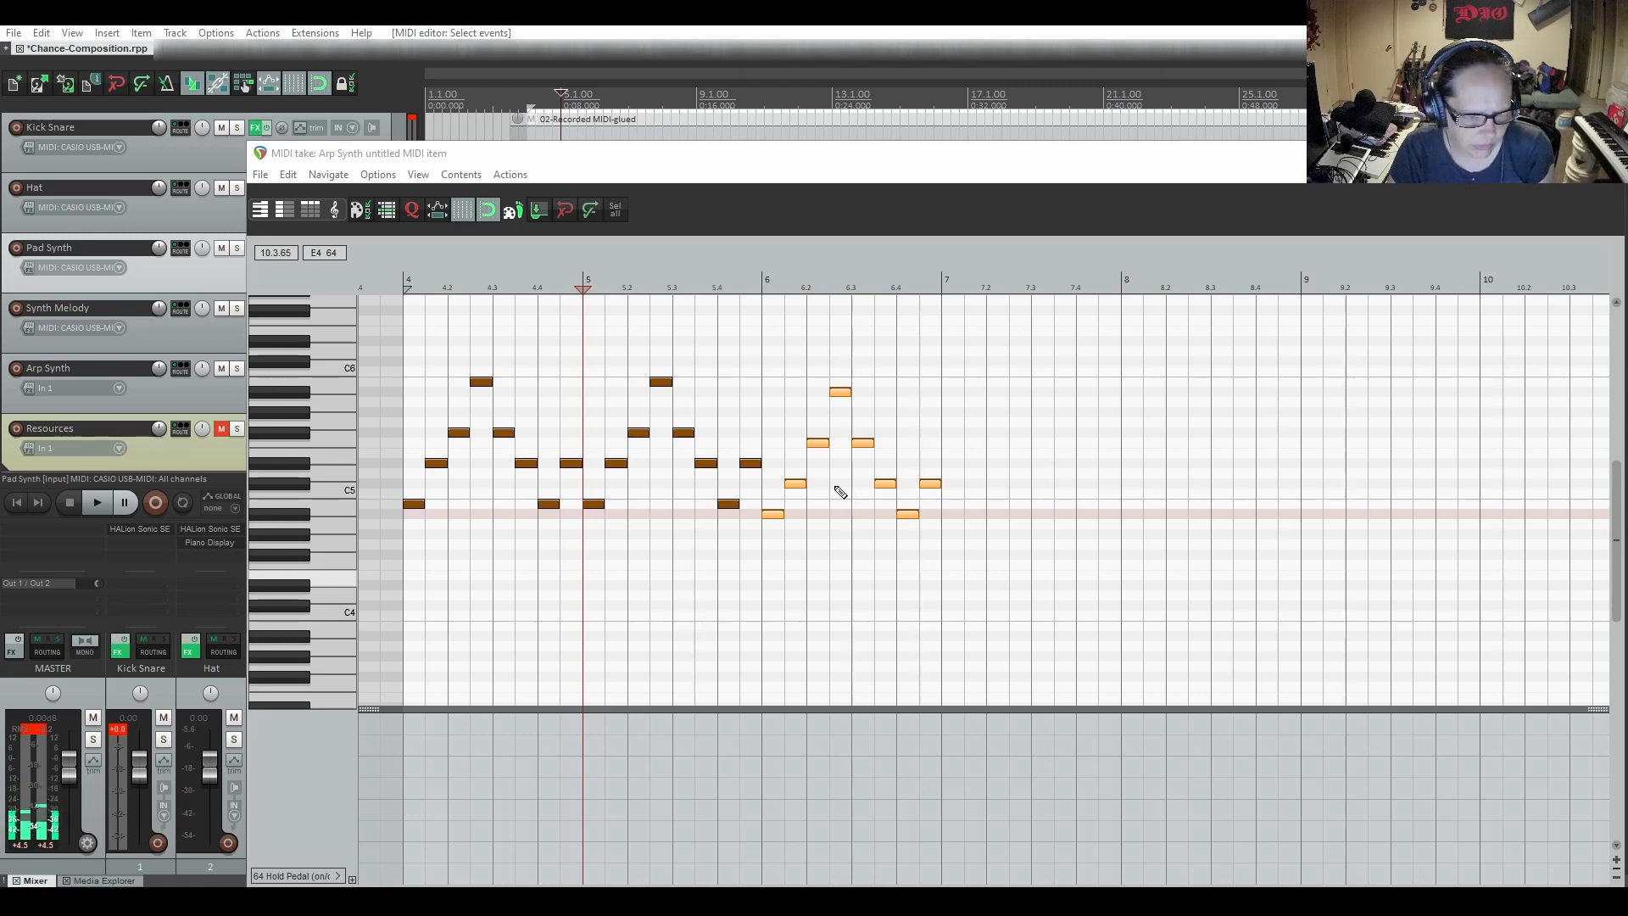
left_click(778, 516)
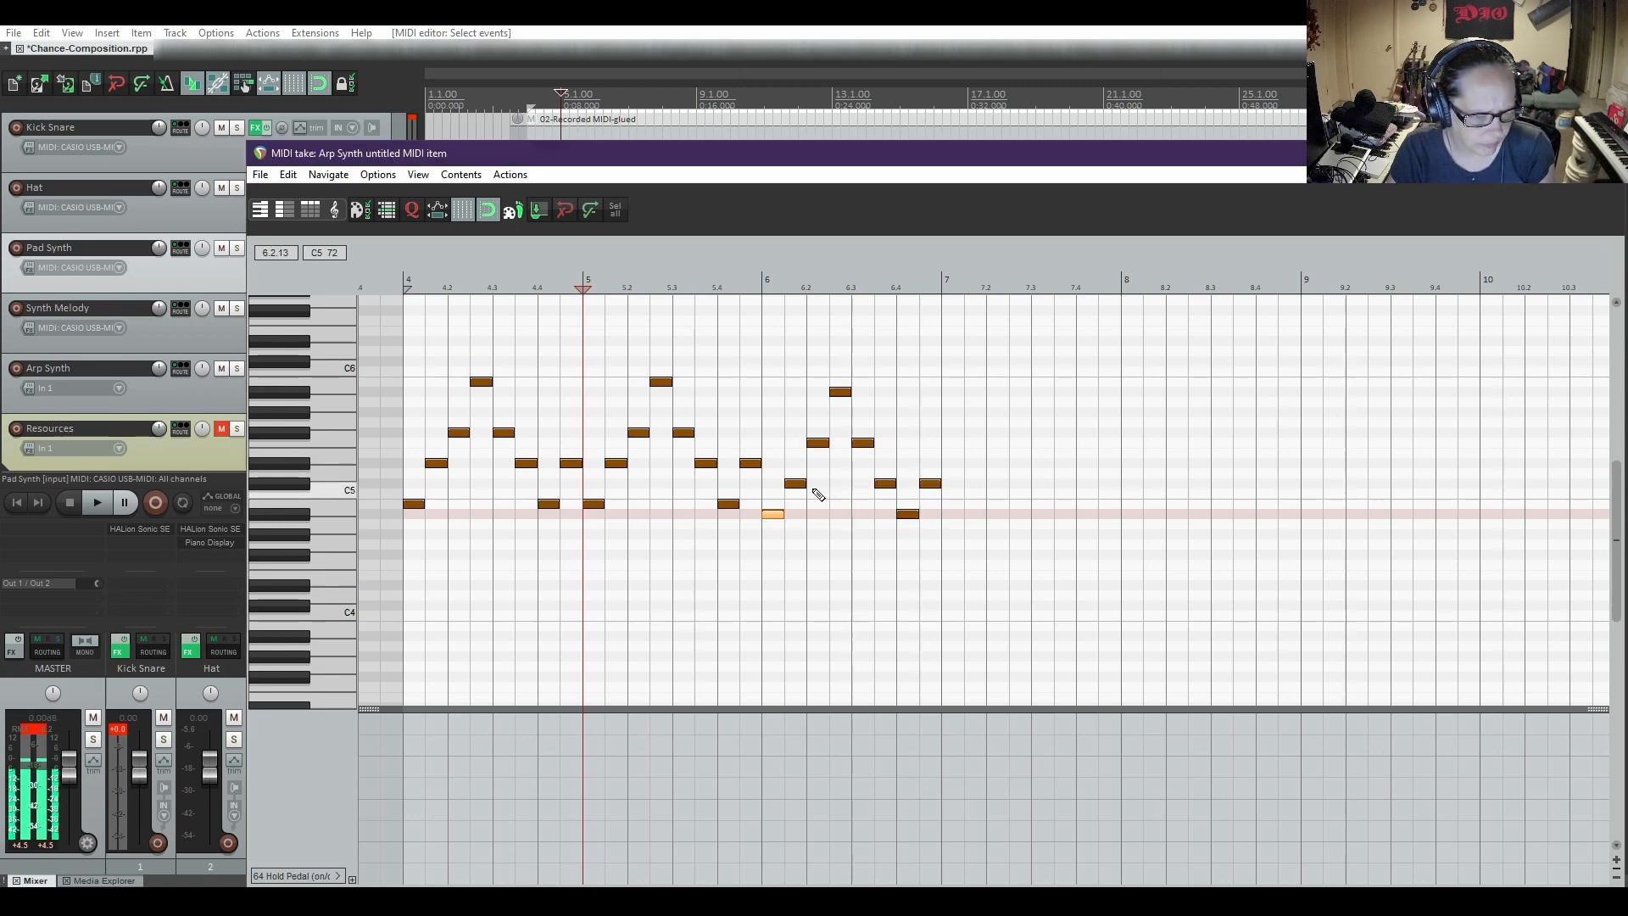
left_click(797, 486)
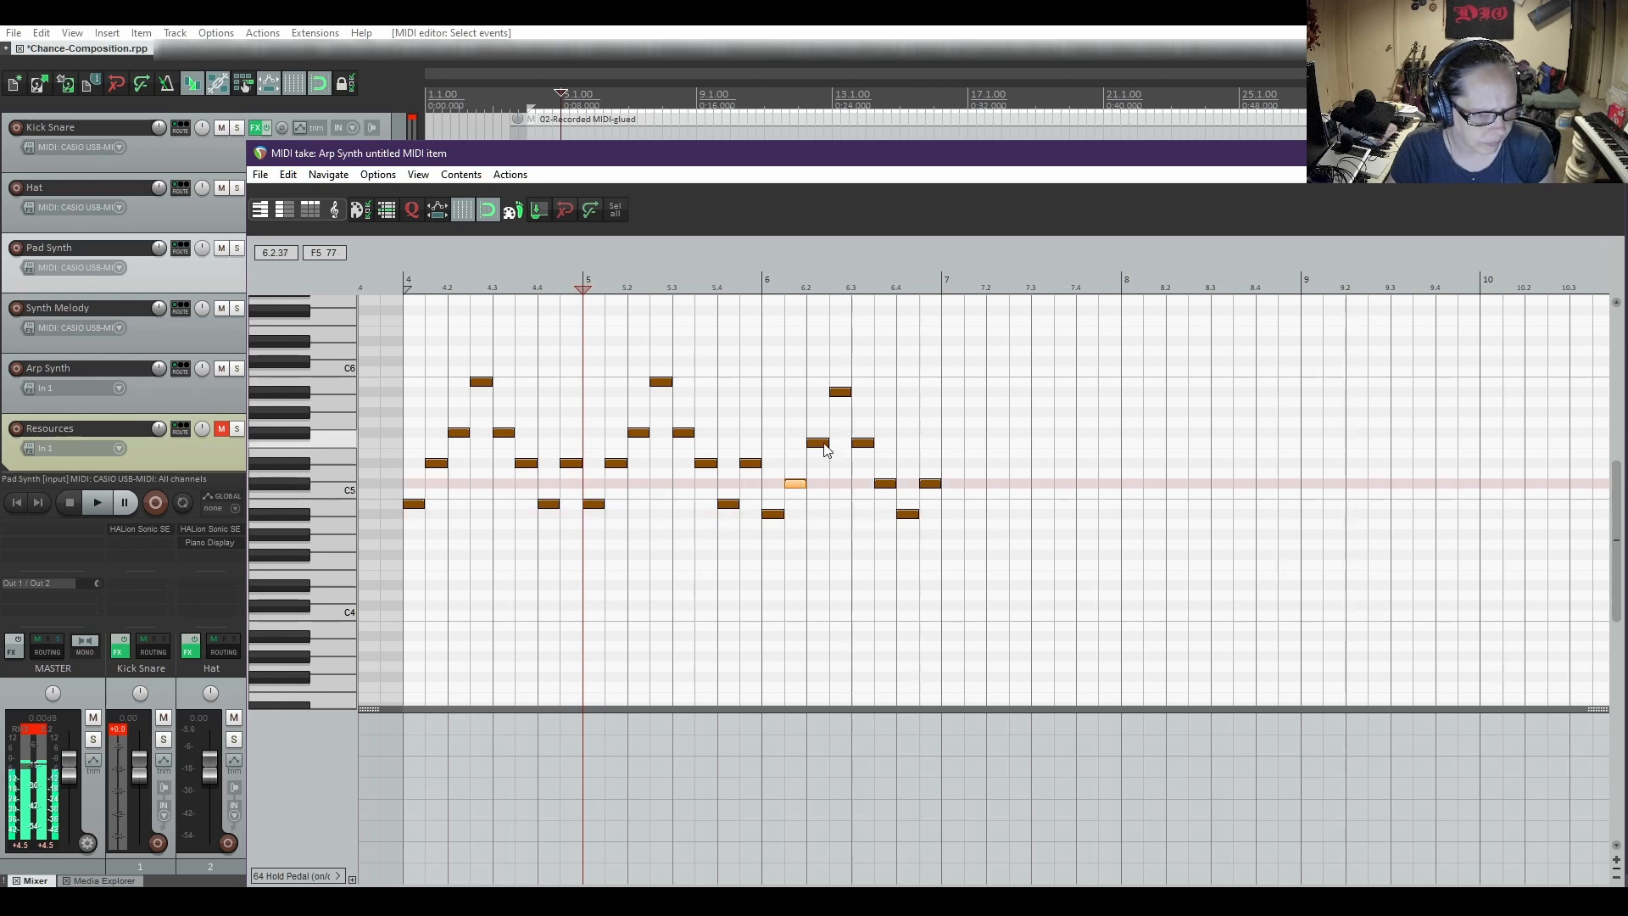
left_click(819, 443)
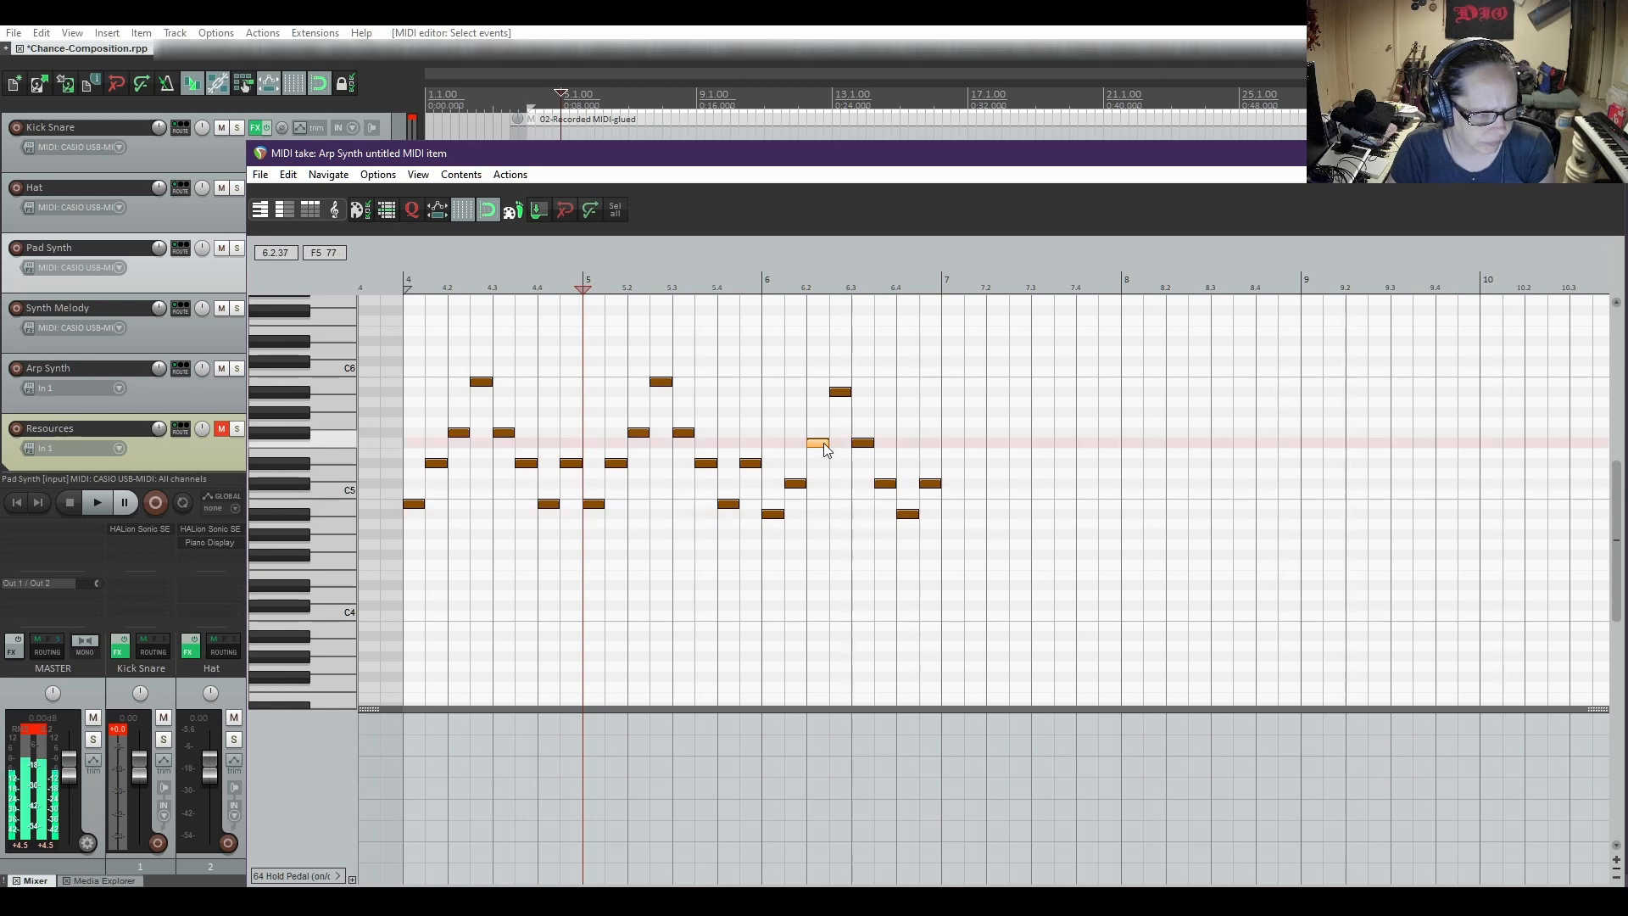
left_click(842, 393)
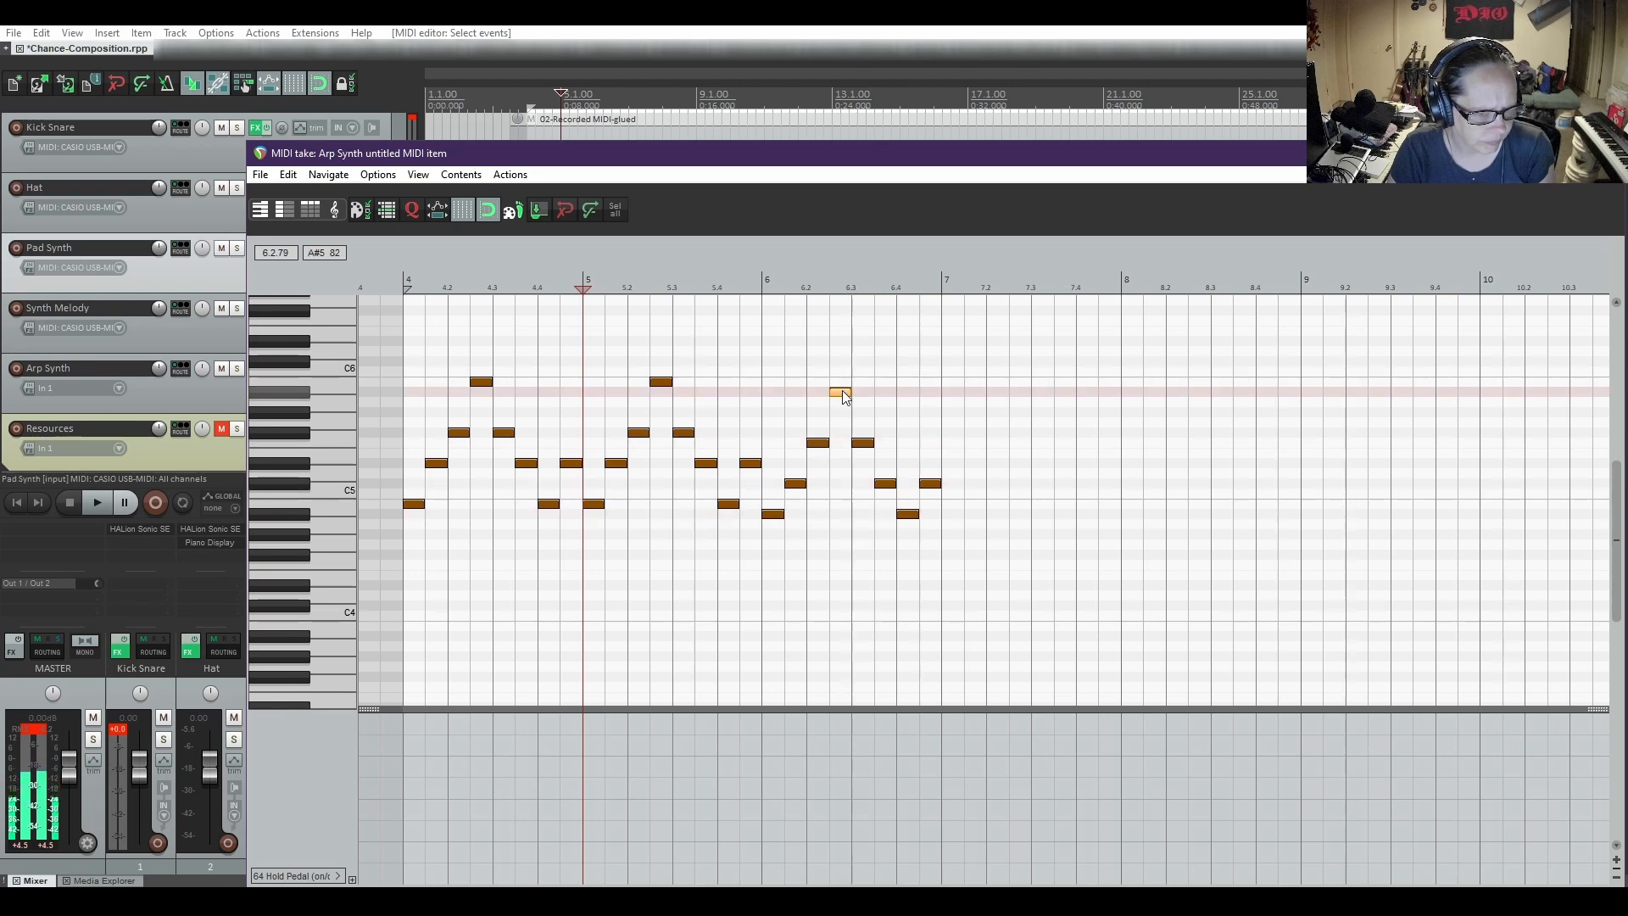
Try removing the fifth and seventh notes of the bar 6 arpeggio one at a time, undoing each deletion
left_click(864, 444)
key("Delete")
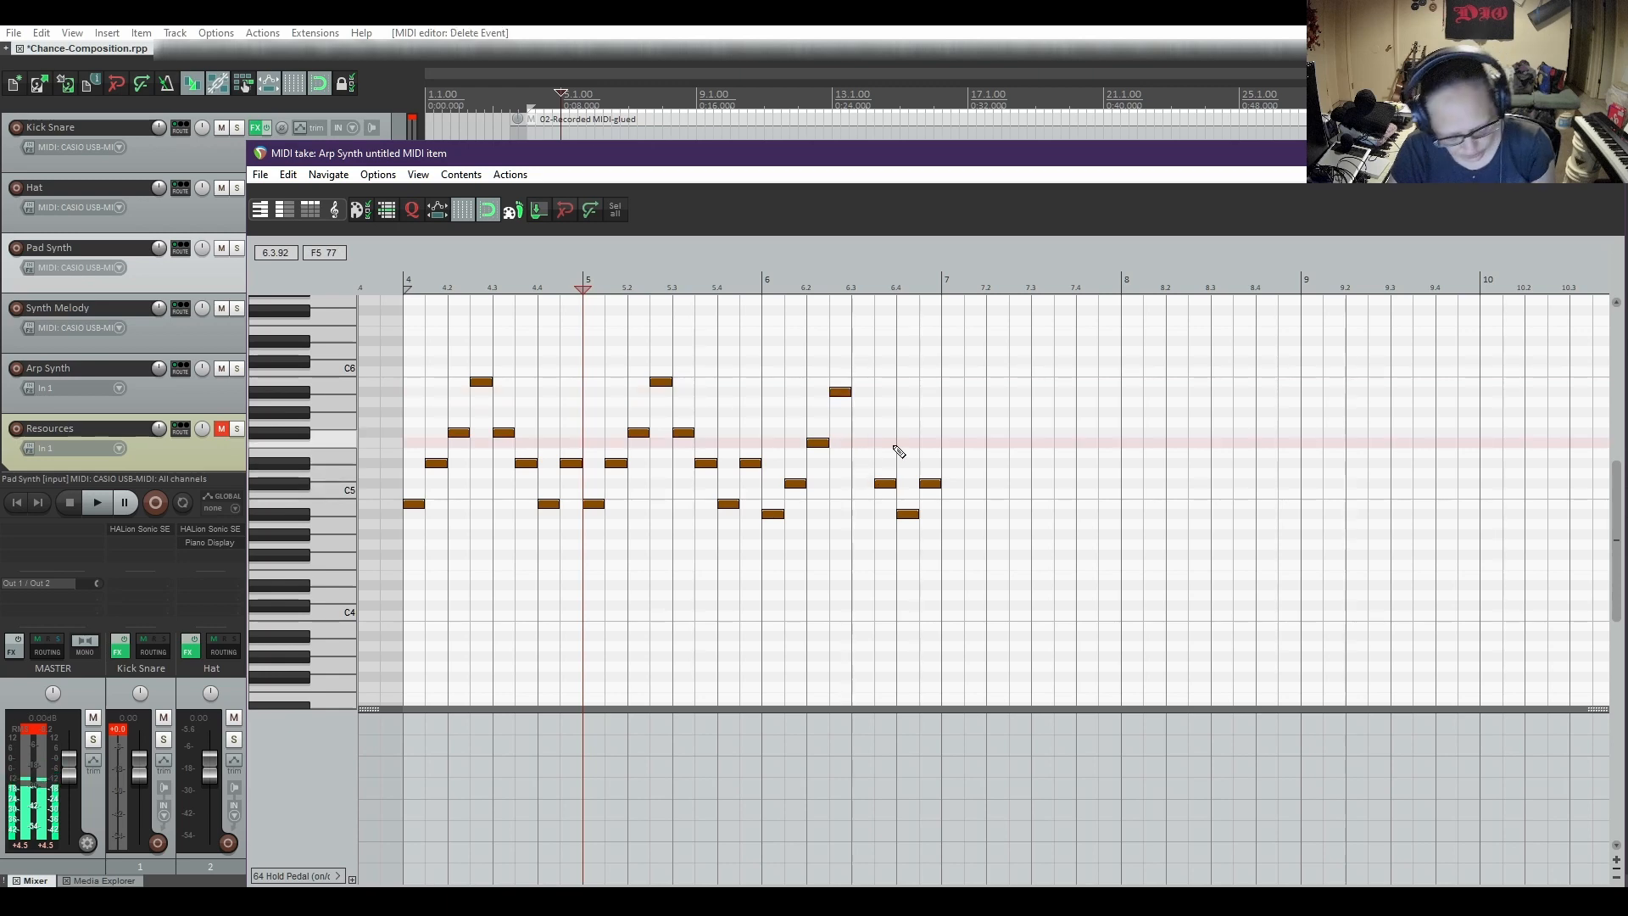
key("ctrl+z")
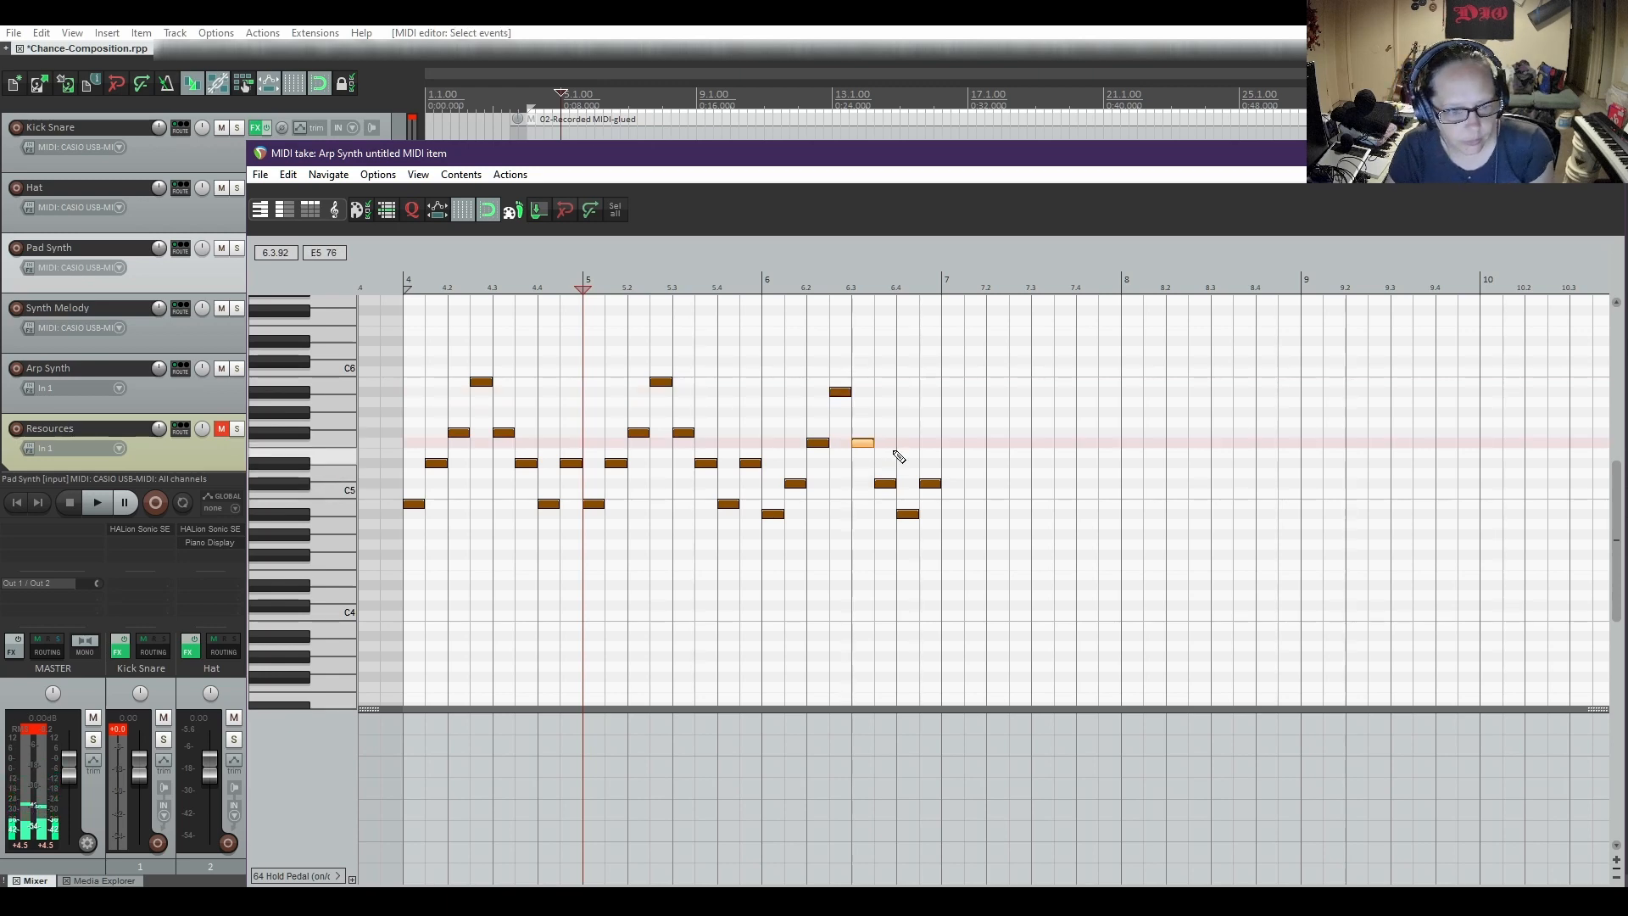
left_click(907, 514)
key("Delete")
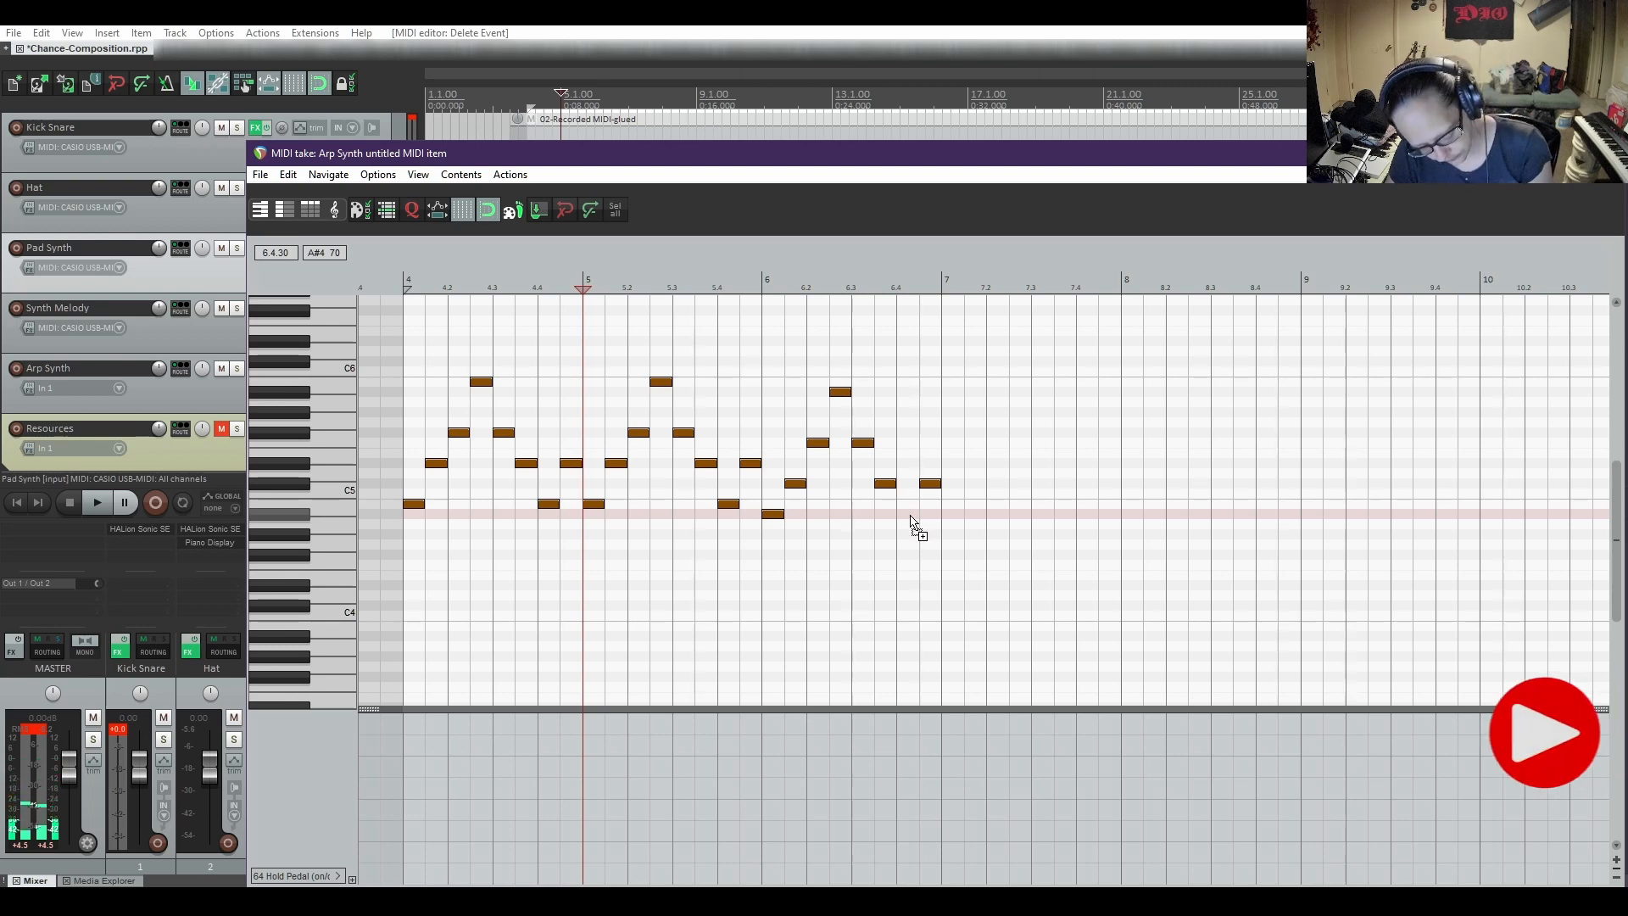
key("ctrl+z")
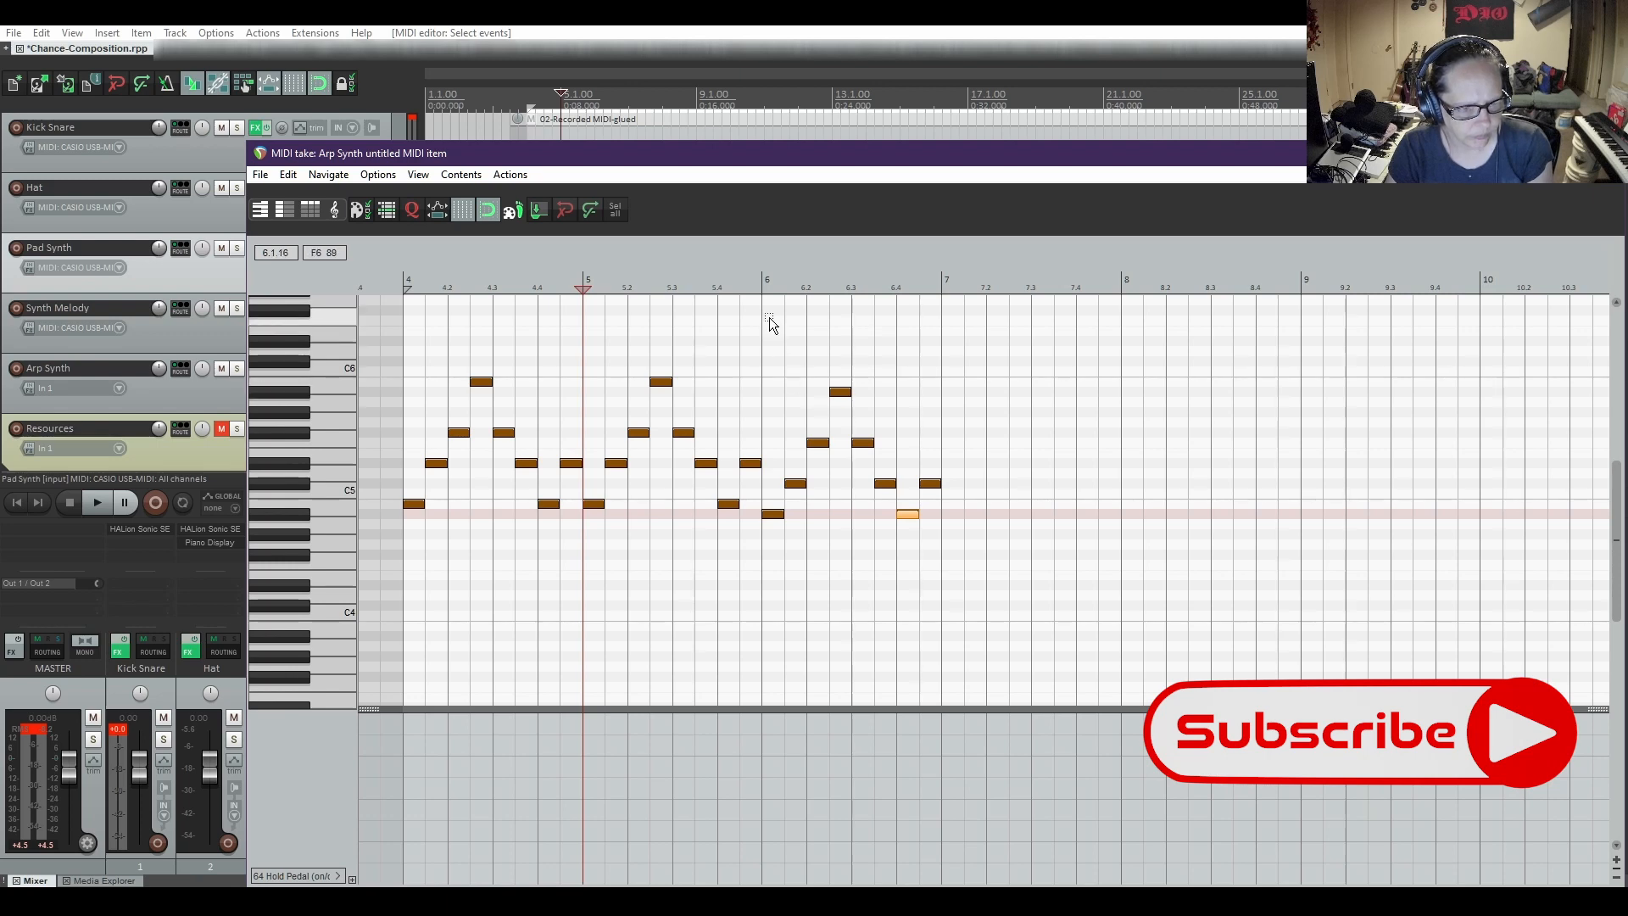
Copy all the notes of the bar 6 arpeggio and paste them at bar 7
left_click_drag(770, 318, 944, 557)
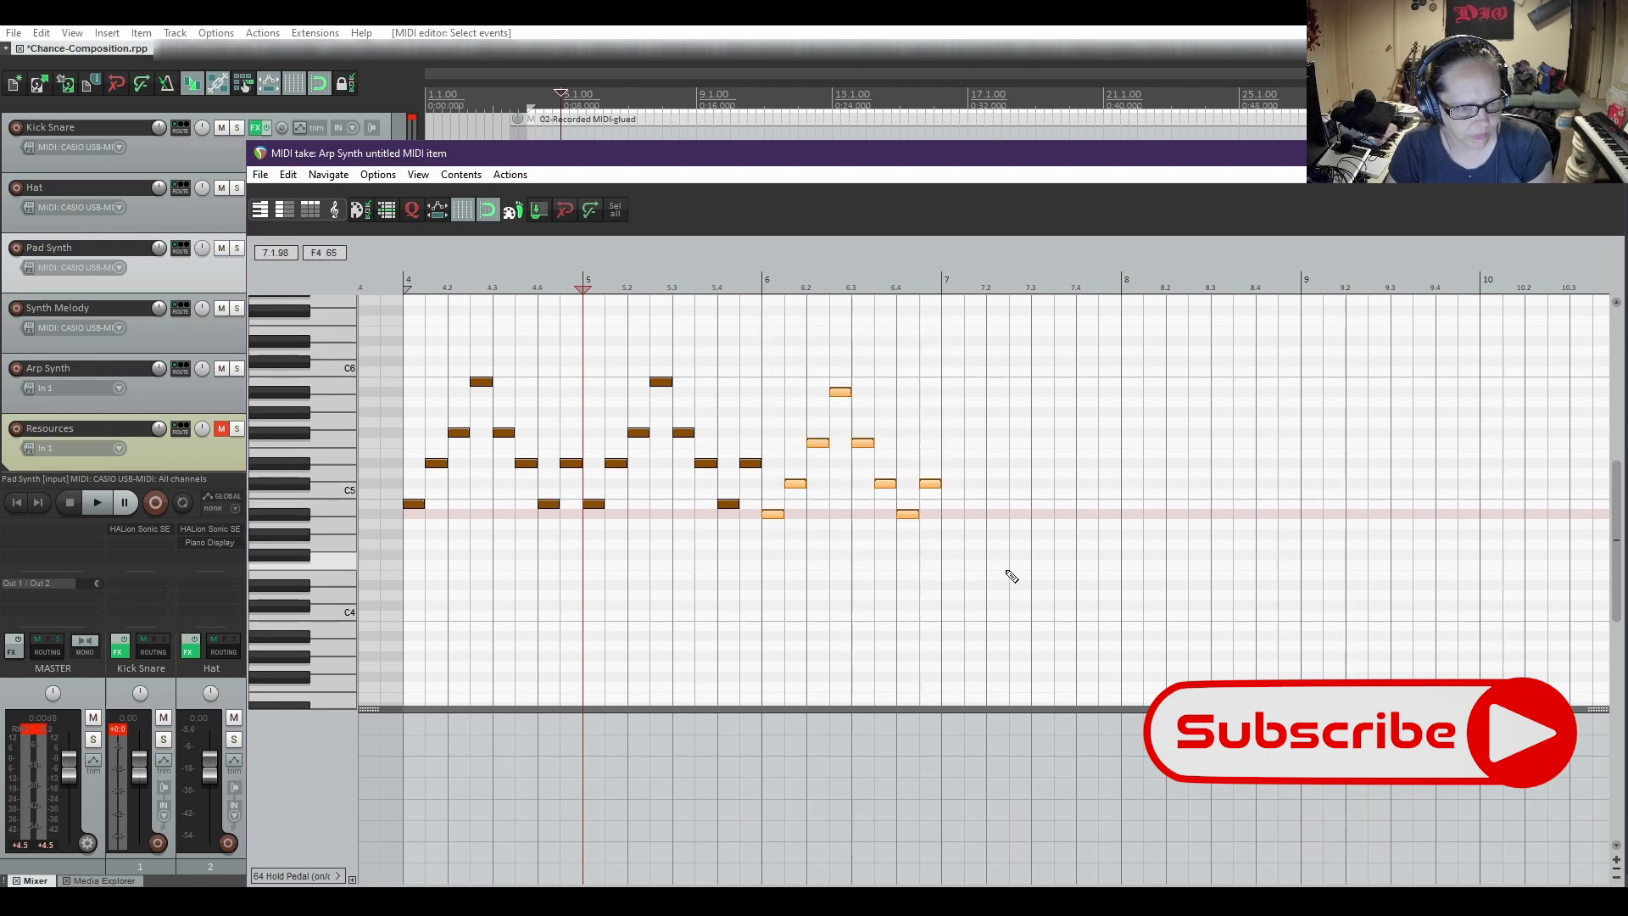
left_click(944, 414)
key("ctrl+v")
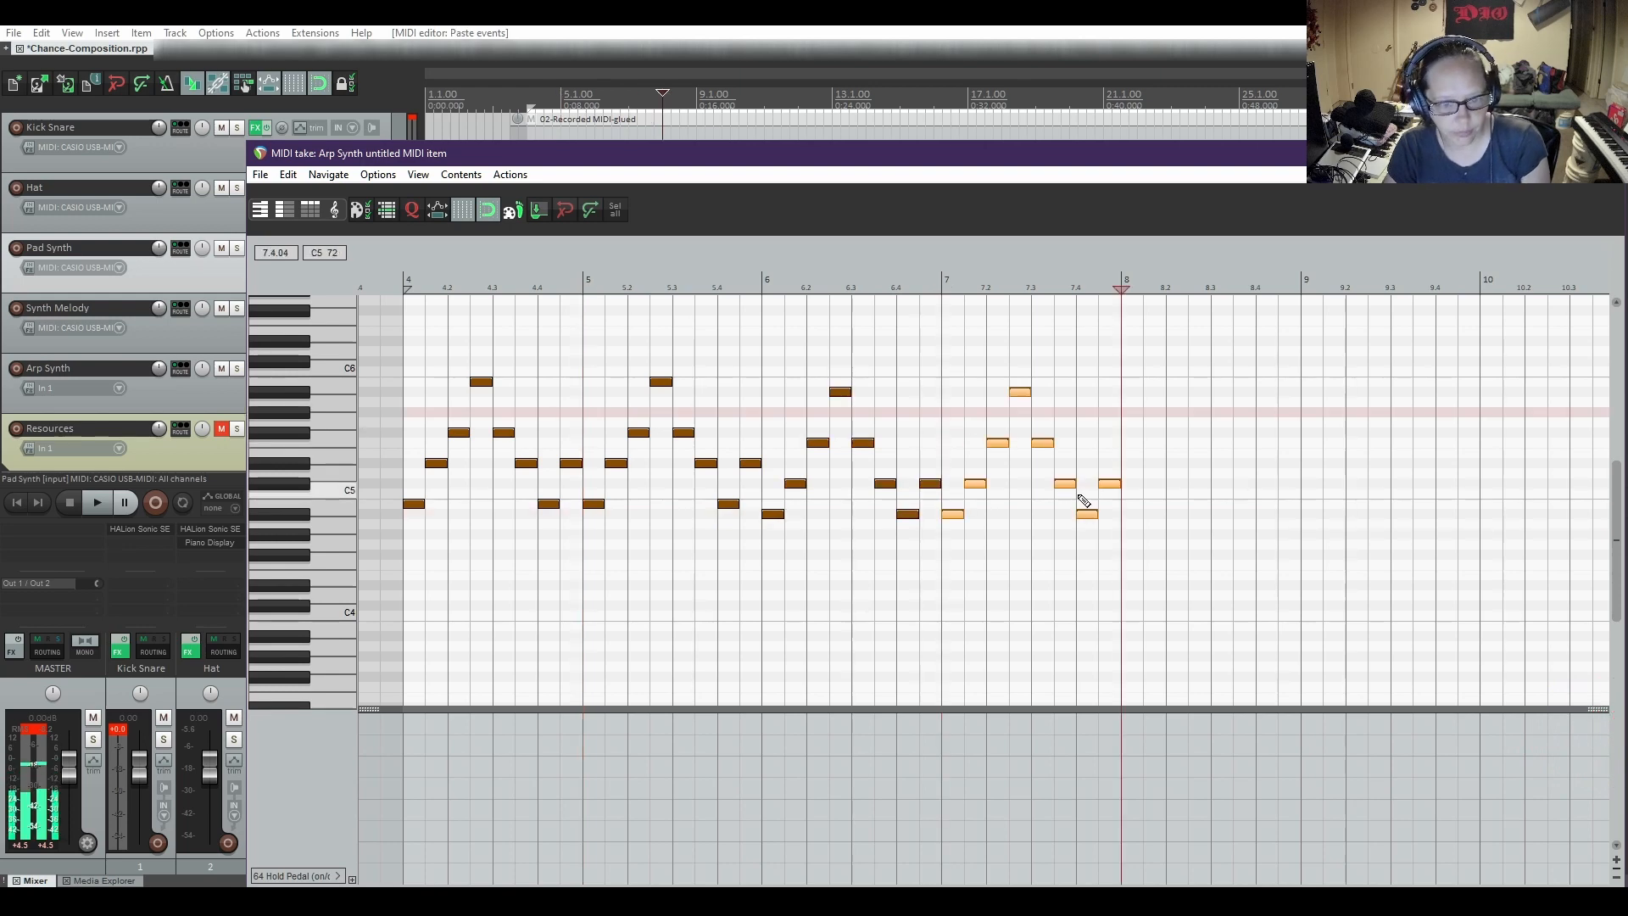
Play the Arp Synth item from bar 4 to hear the arpeggios against the pad chords, and stop playback
left_click(404, 290)
key("space")
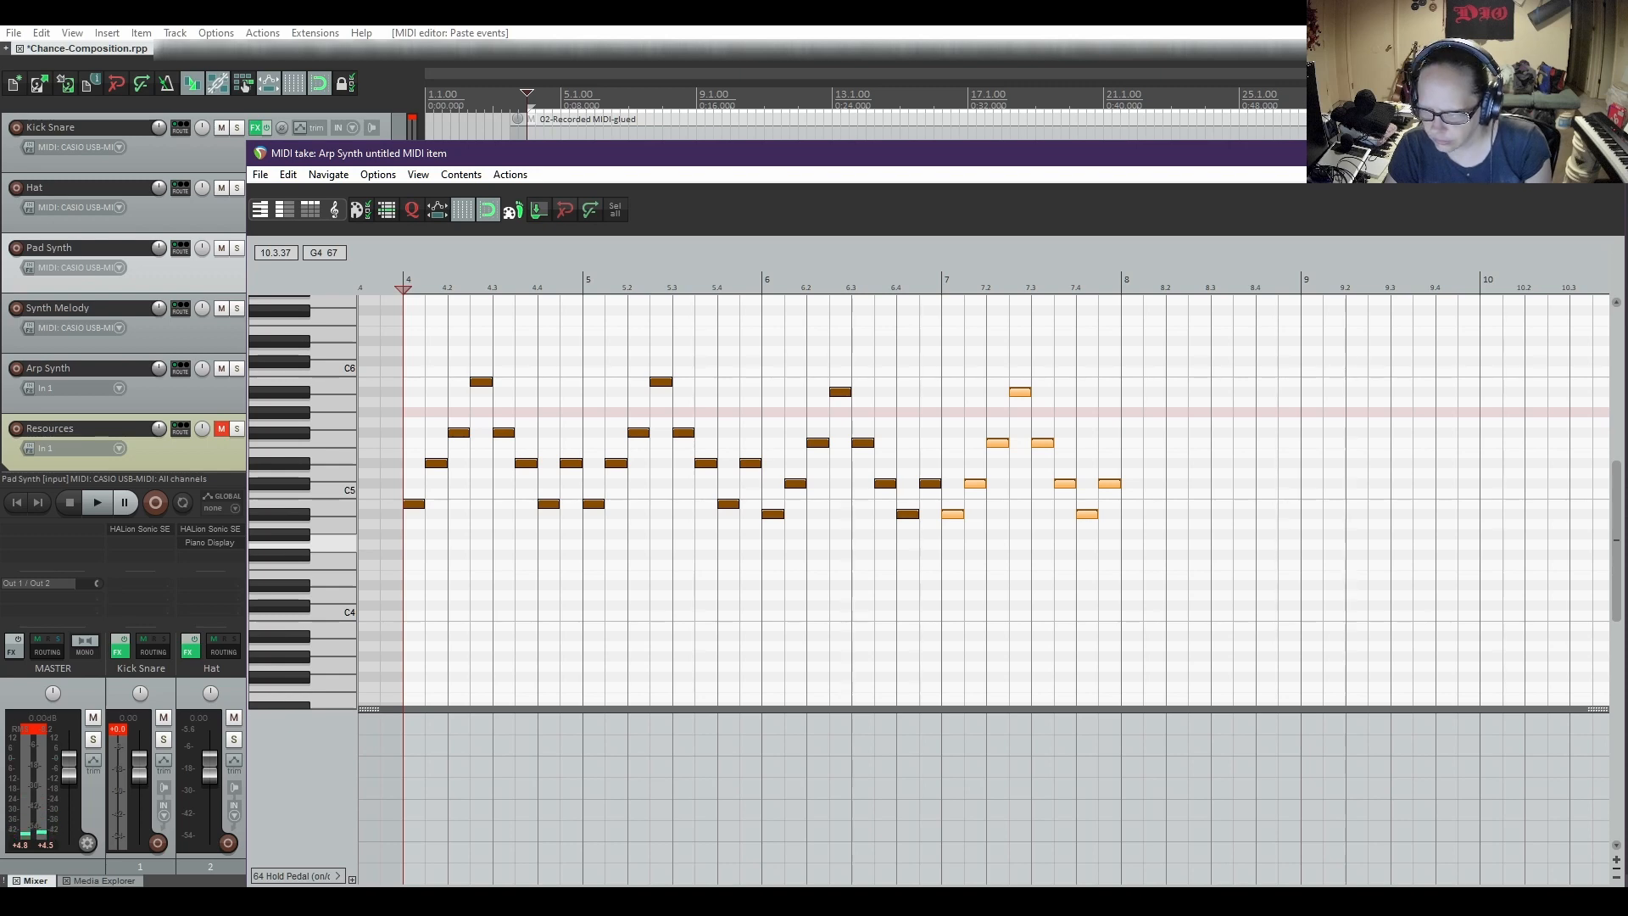
key("alt+Tab")
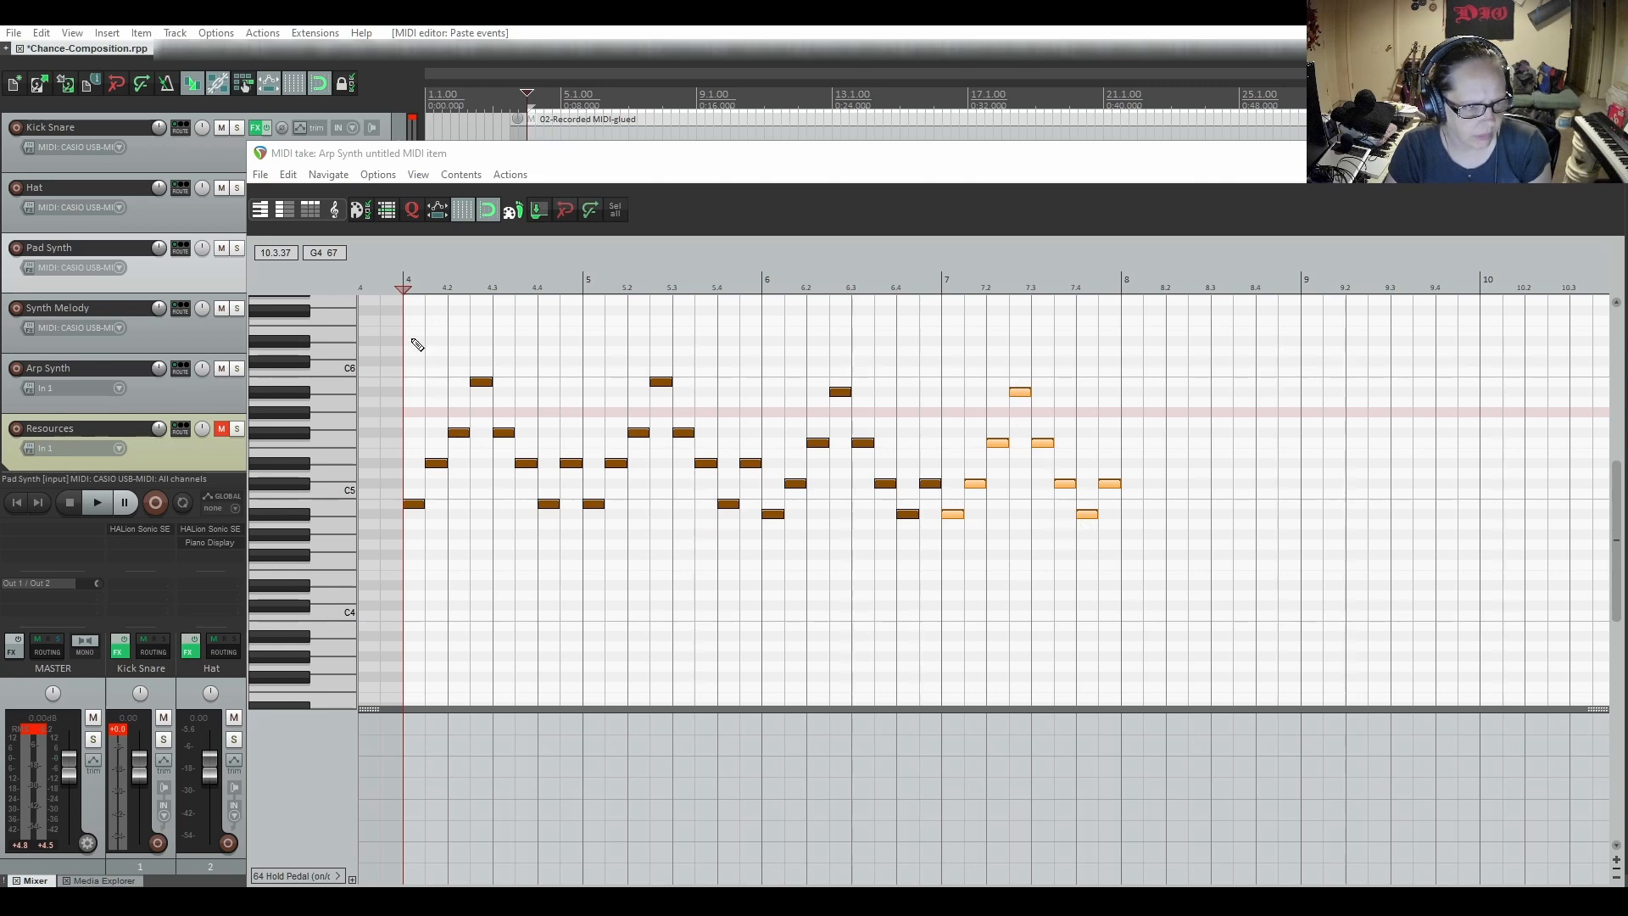
Copy the bar 4 arpeggio to bar 8 and move the pasted notes up to start on C#5
left_click_drag(407, 330, 573, 550)
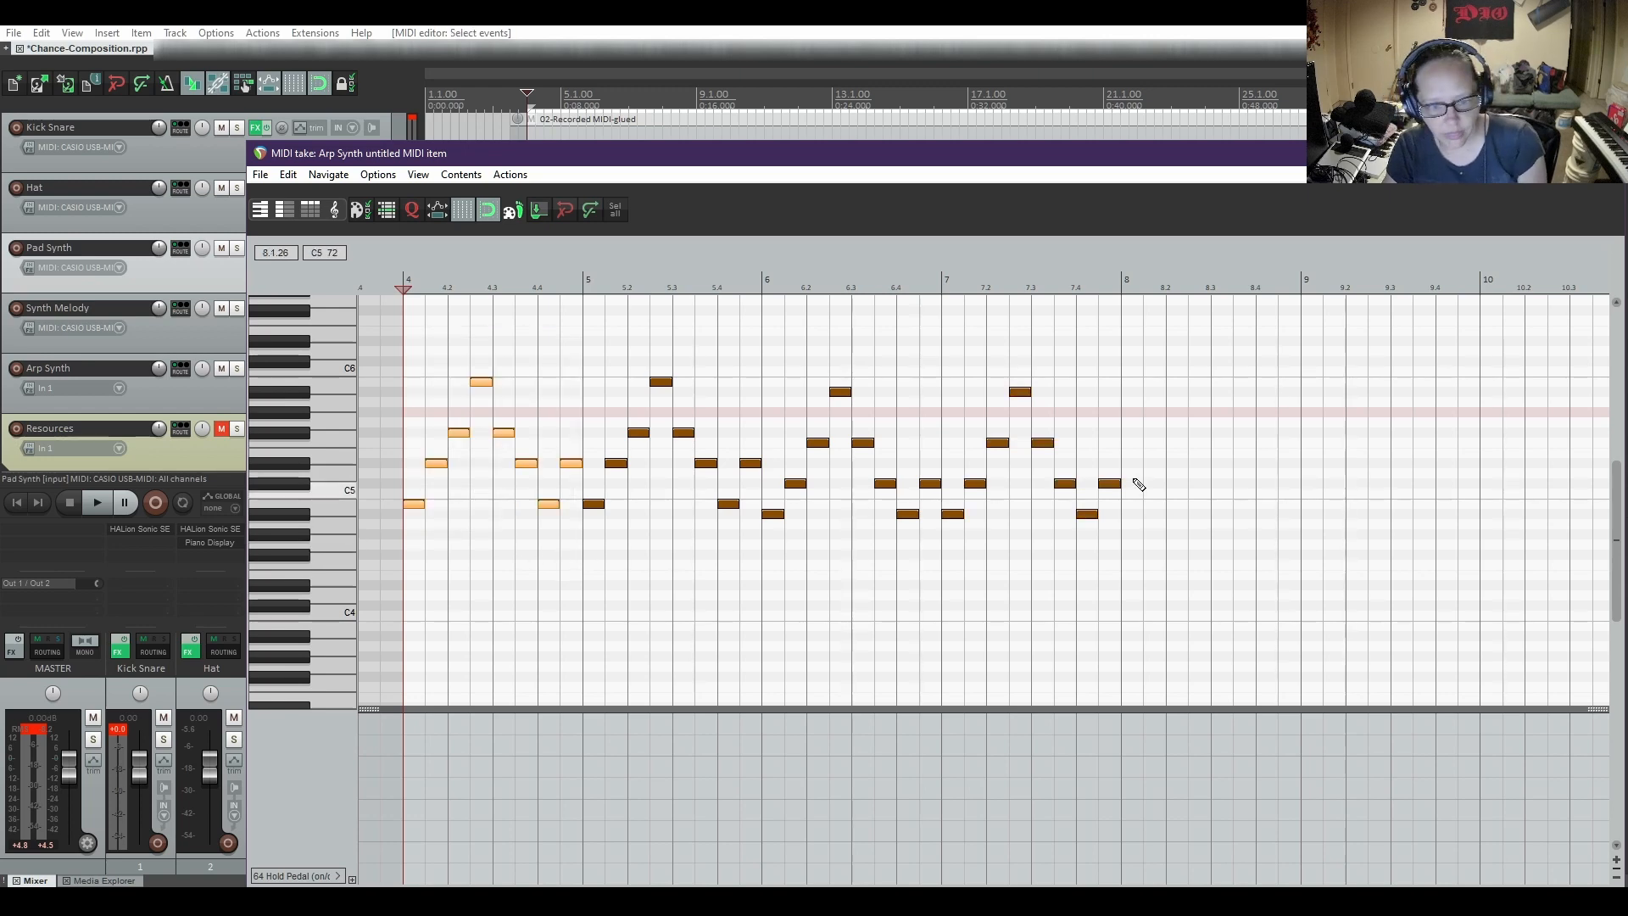
left_click(1123, 422)
key("ctrl+v")
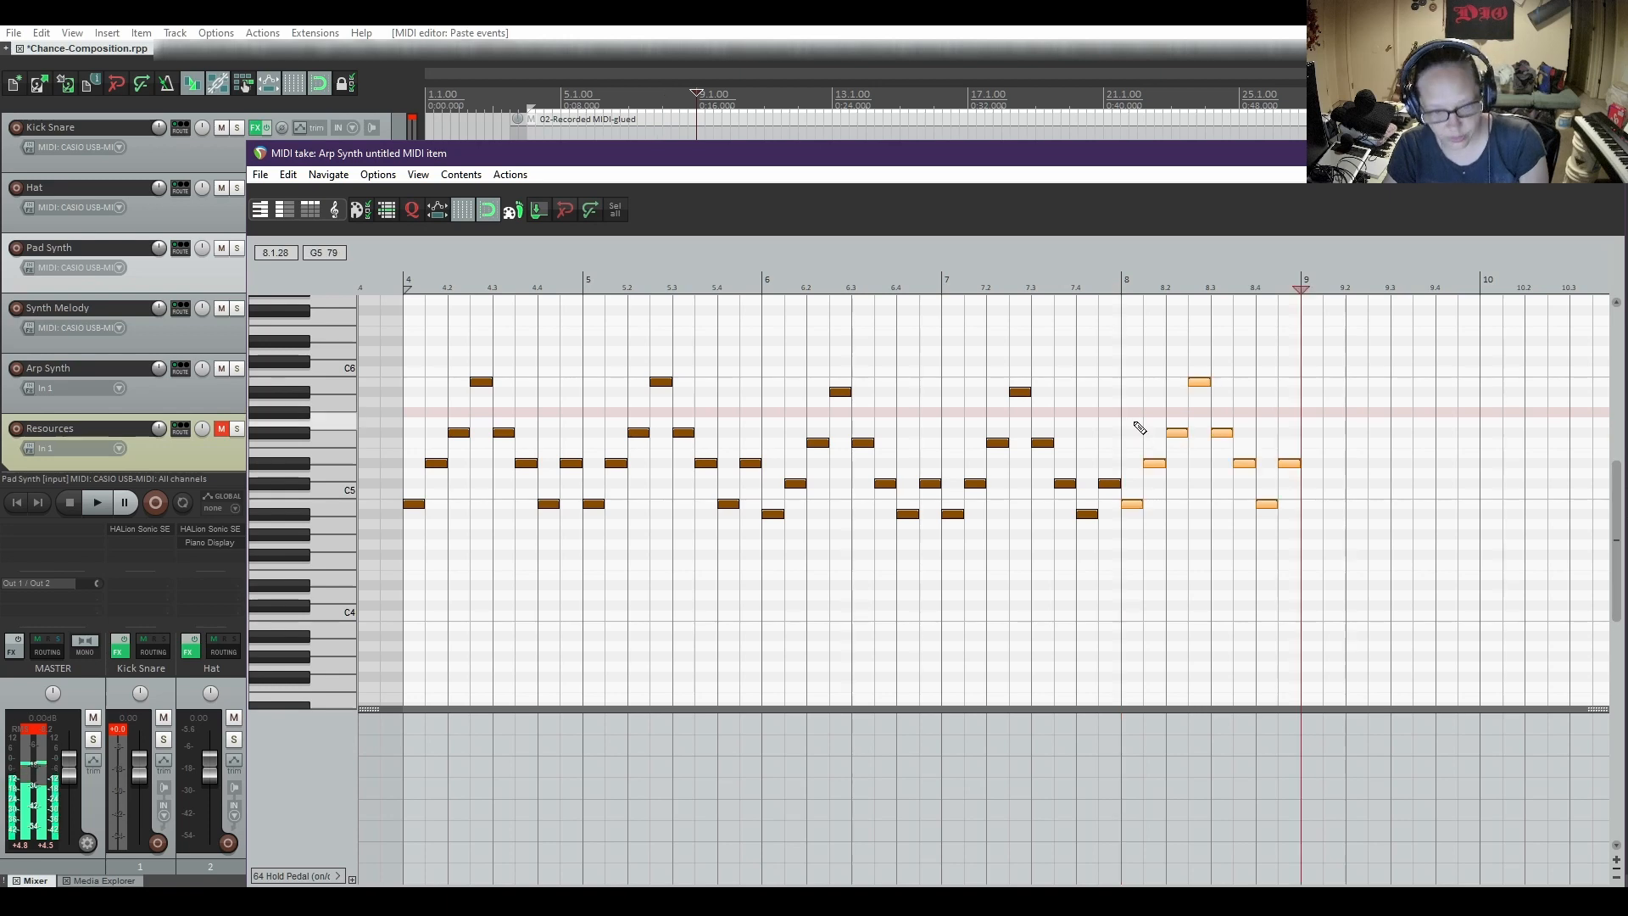
left_click(1130, 505)
left_click_drag(1133, 507, 1134, 495)
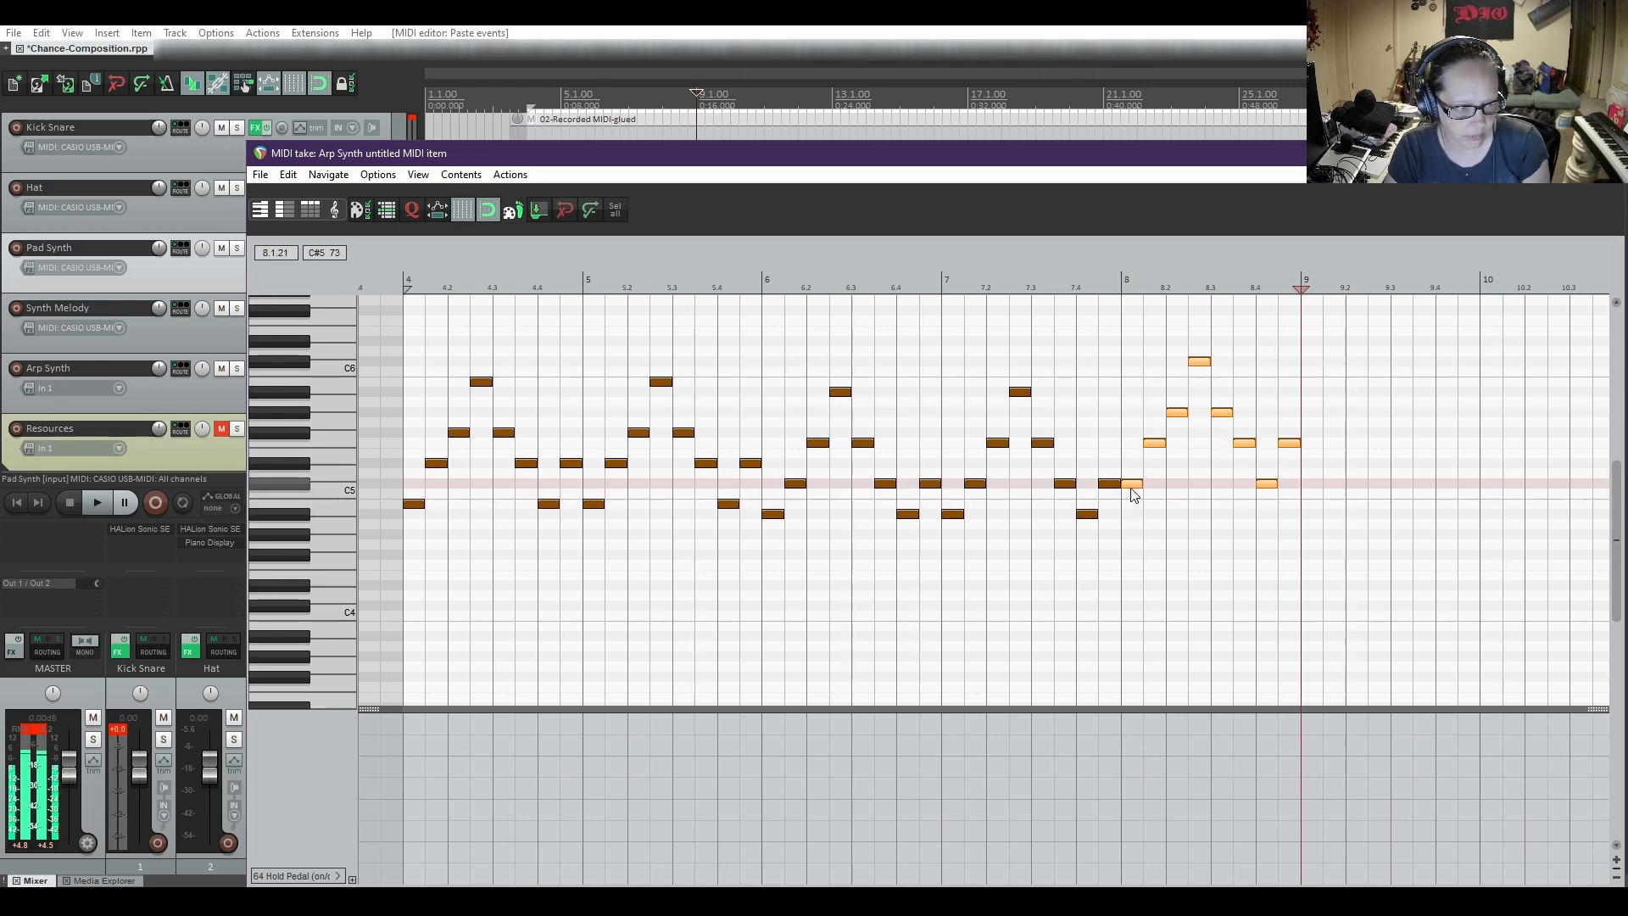
right_click(1131, 494)
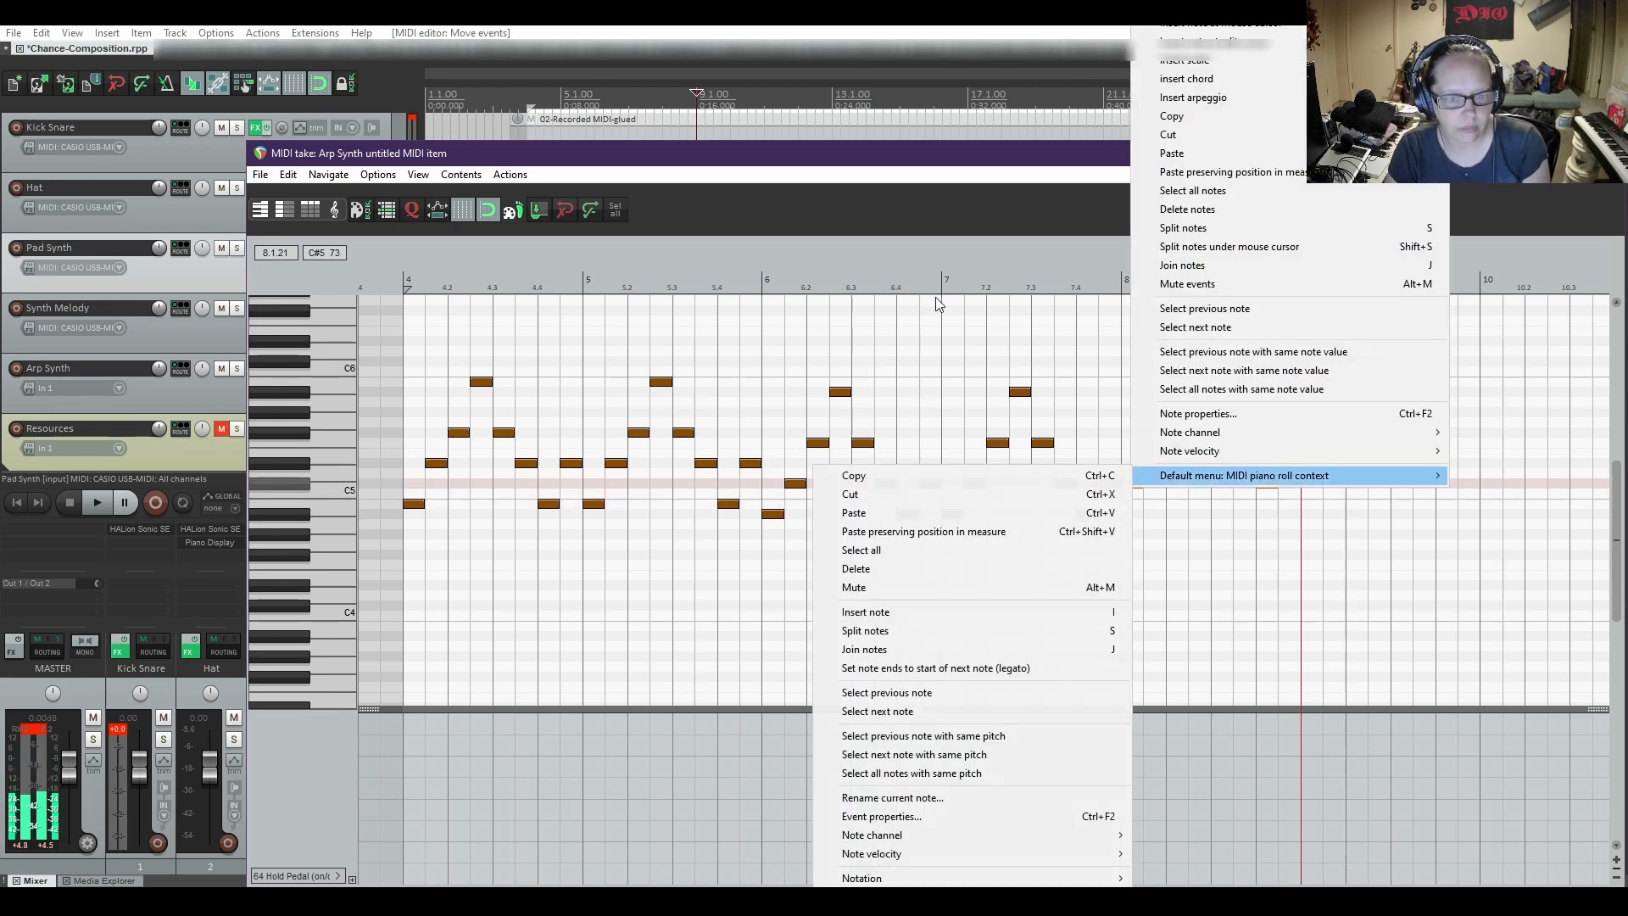
left_click(946, 215)
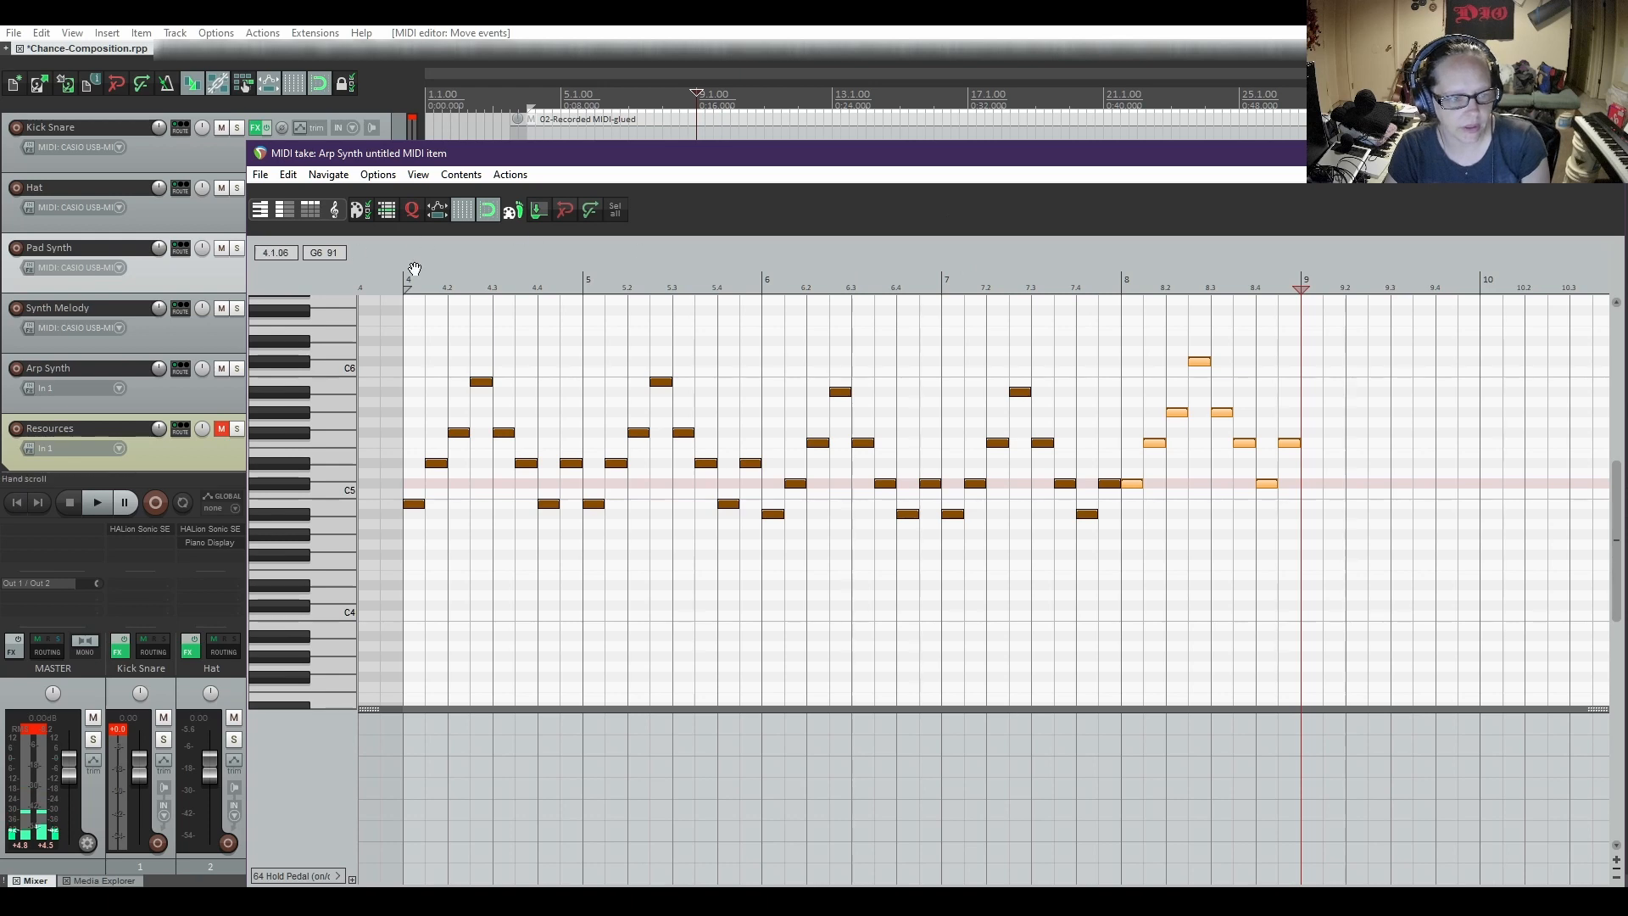
Play from bar 6 to hear the change into the bar 8 arpeggio, and stop playback
left_click(764, 280)
key("space")
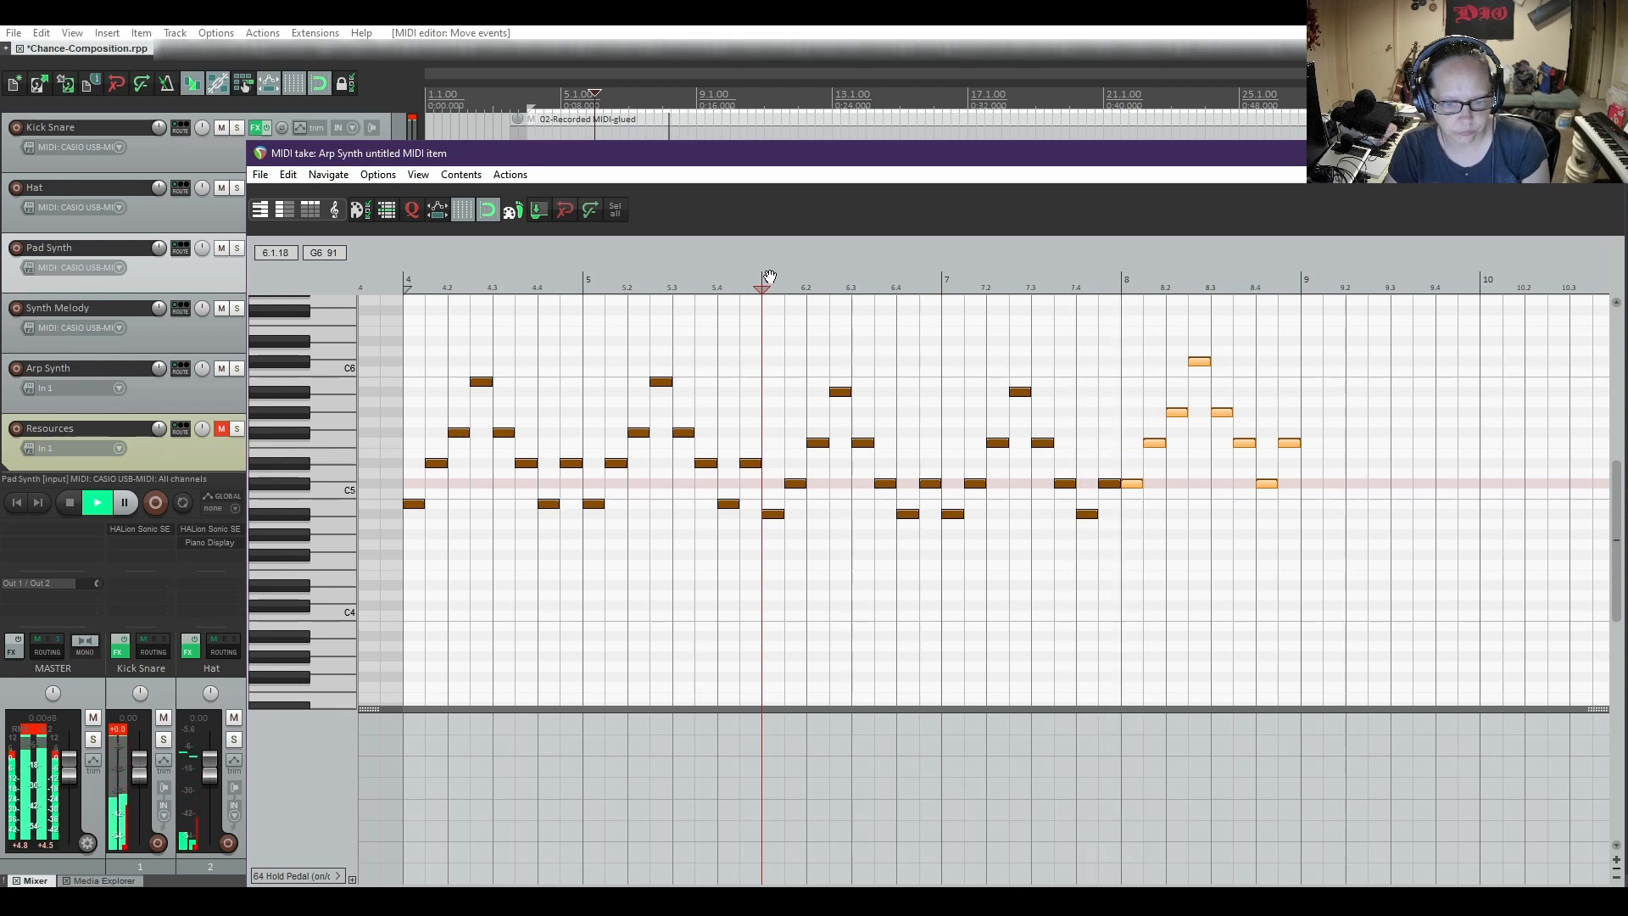
key("space")
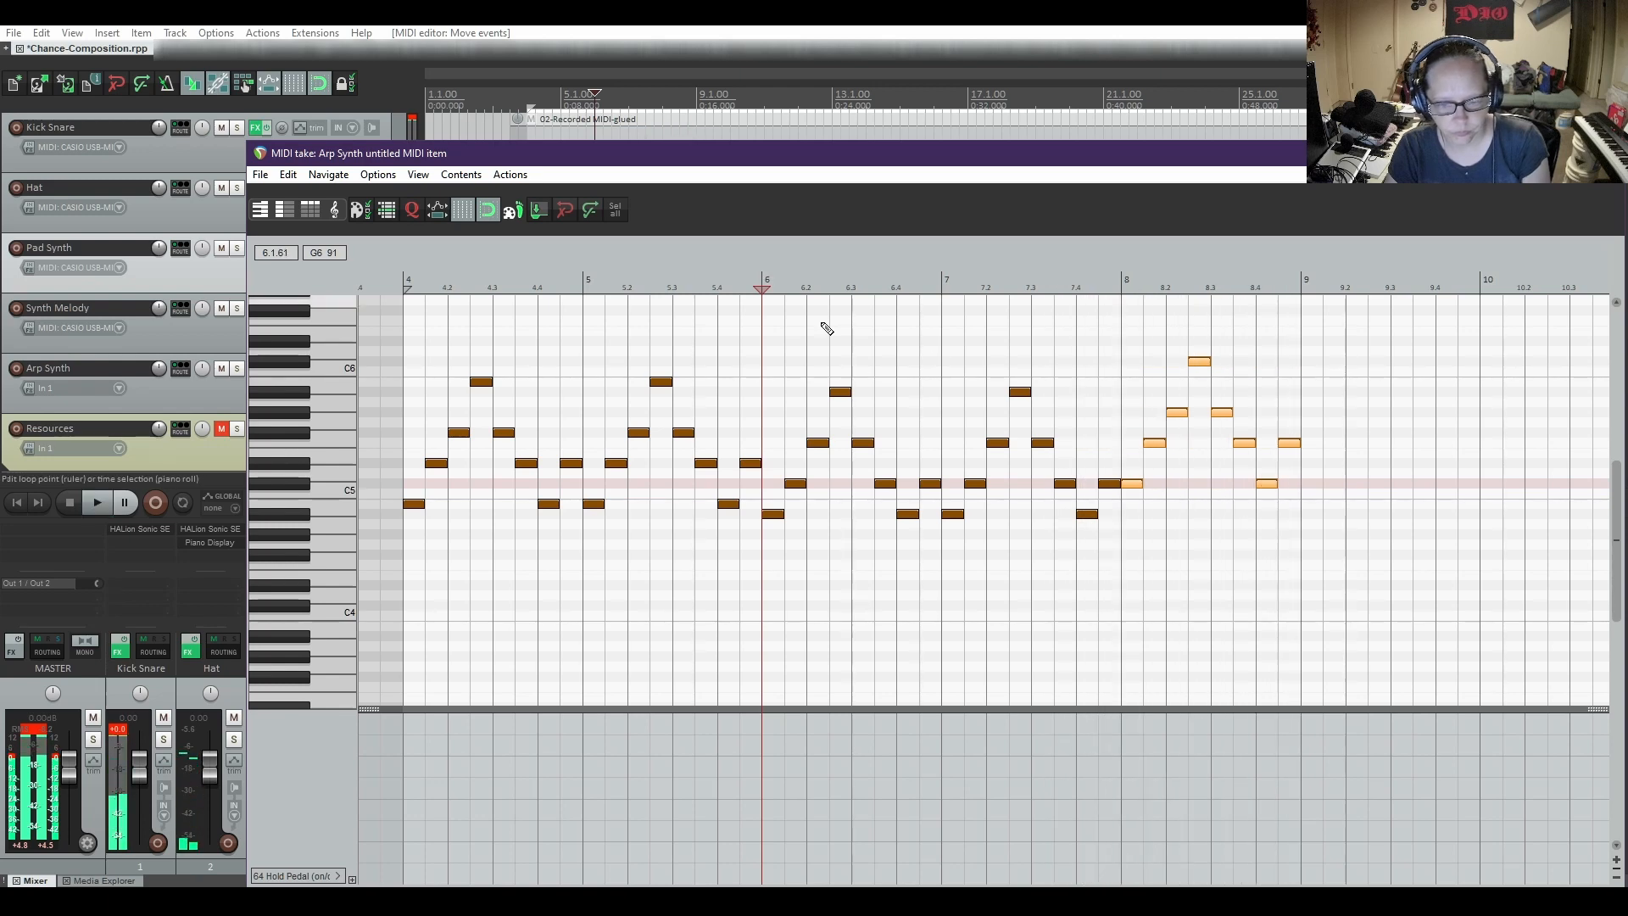
Copy all the notes of the bar 8 arpeggio and paste them at bar 9
left_click_drag(1238, 164, 1152, 117)
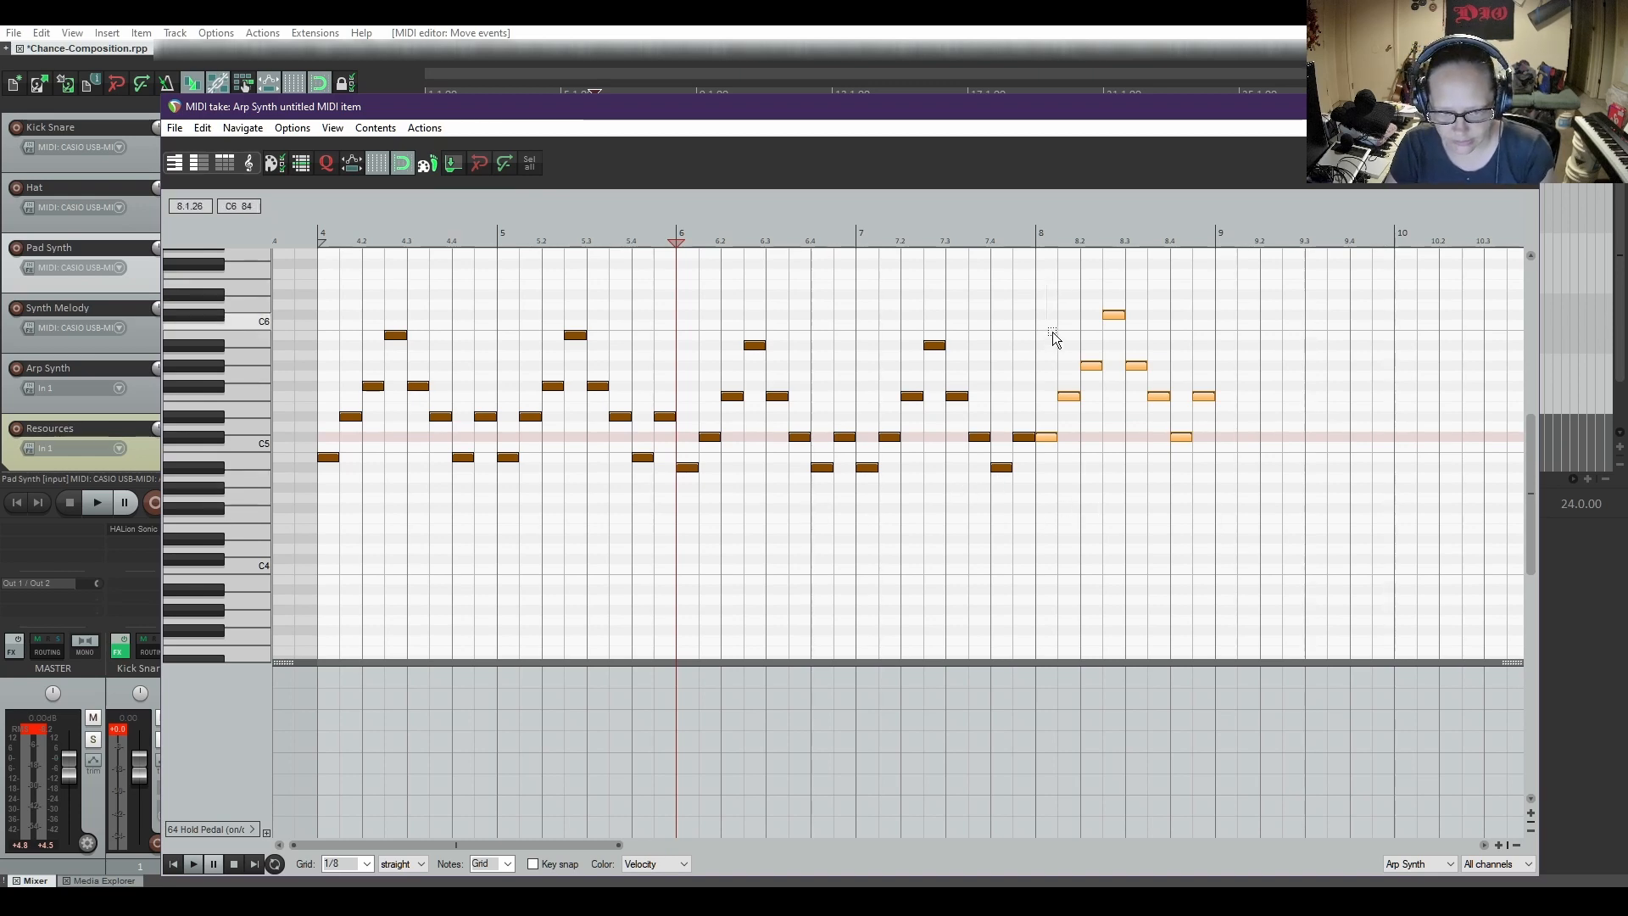
left_click_drag(1052, 337, 1218, 469)
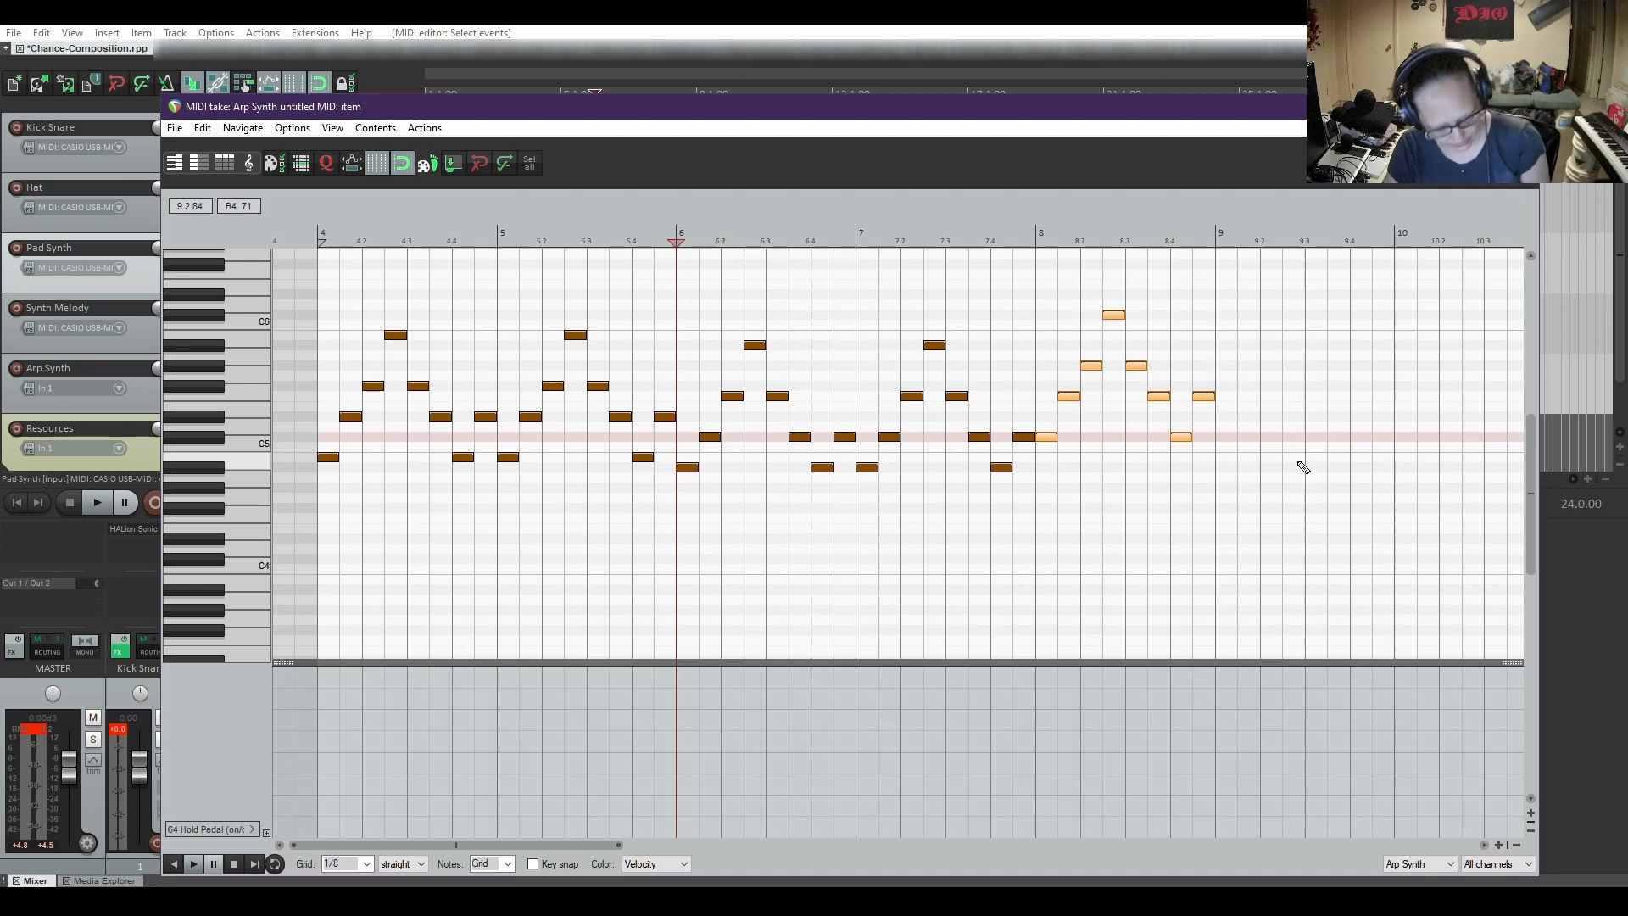
key("ctrl+c")
left_click(1218, 441)
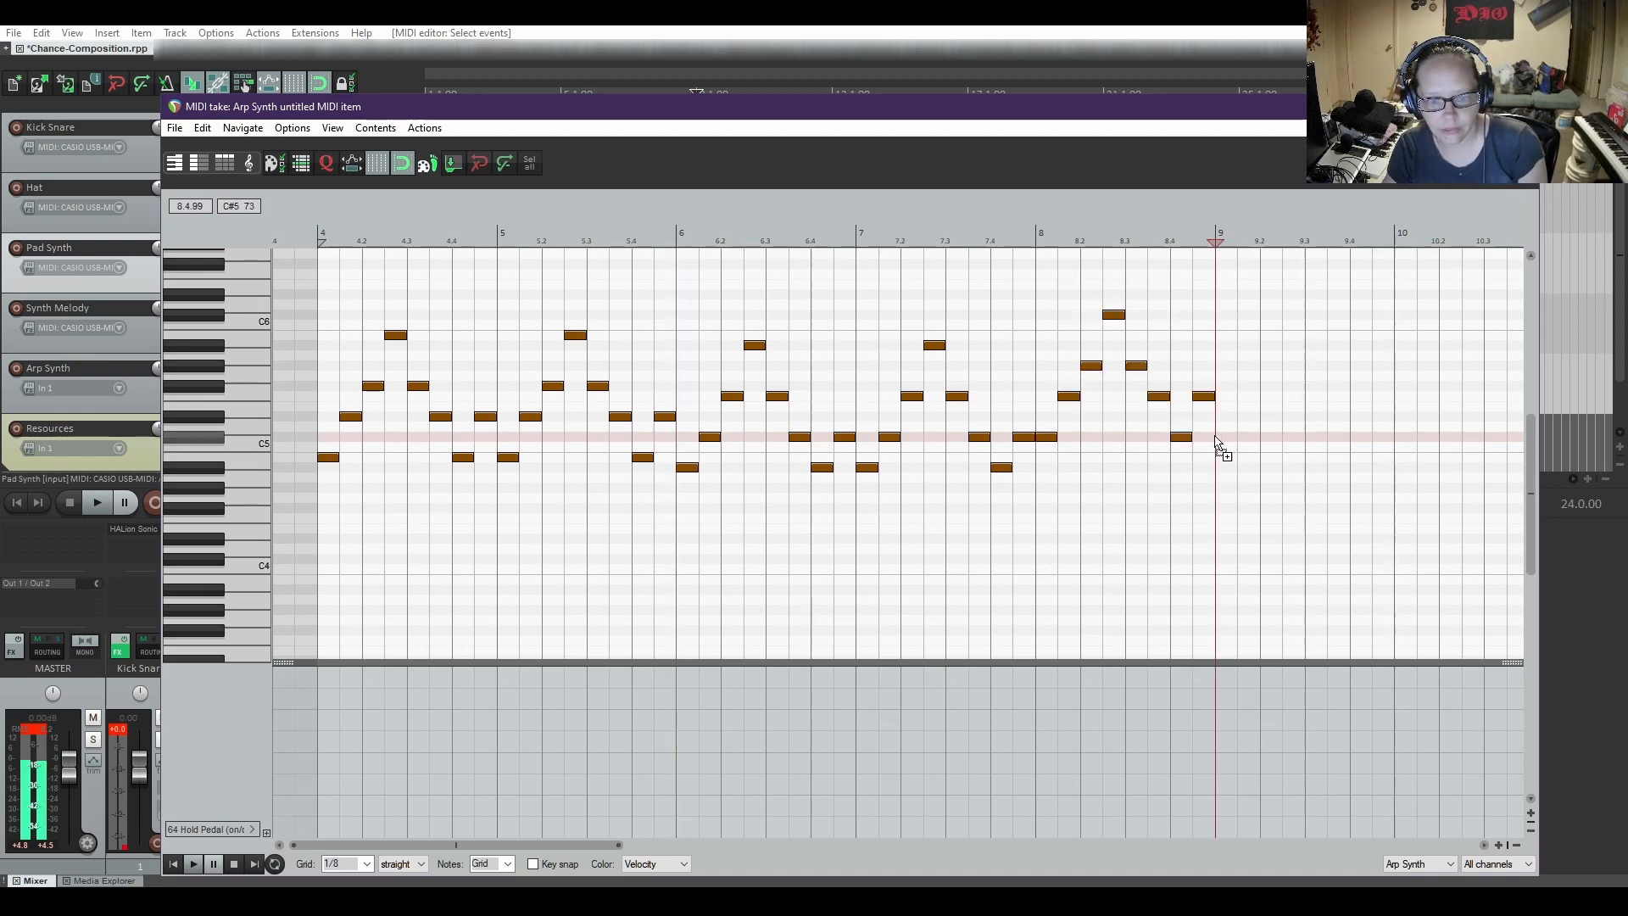
key("ctrl+v")
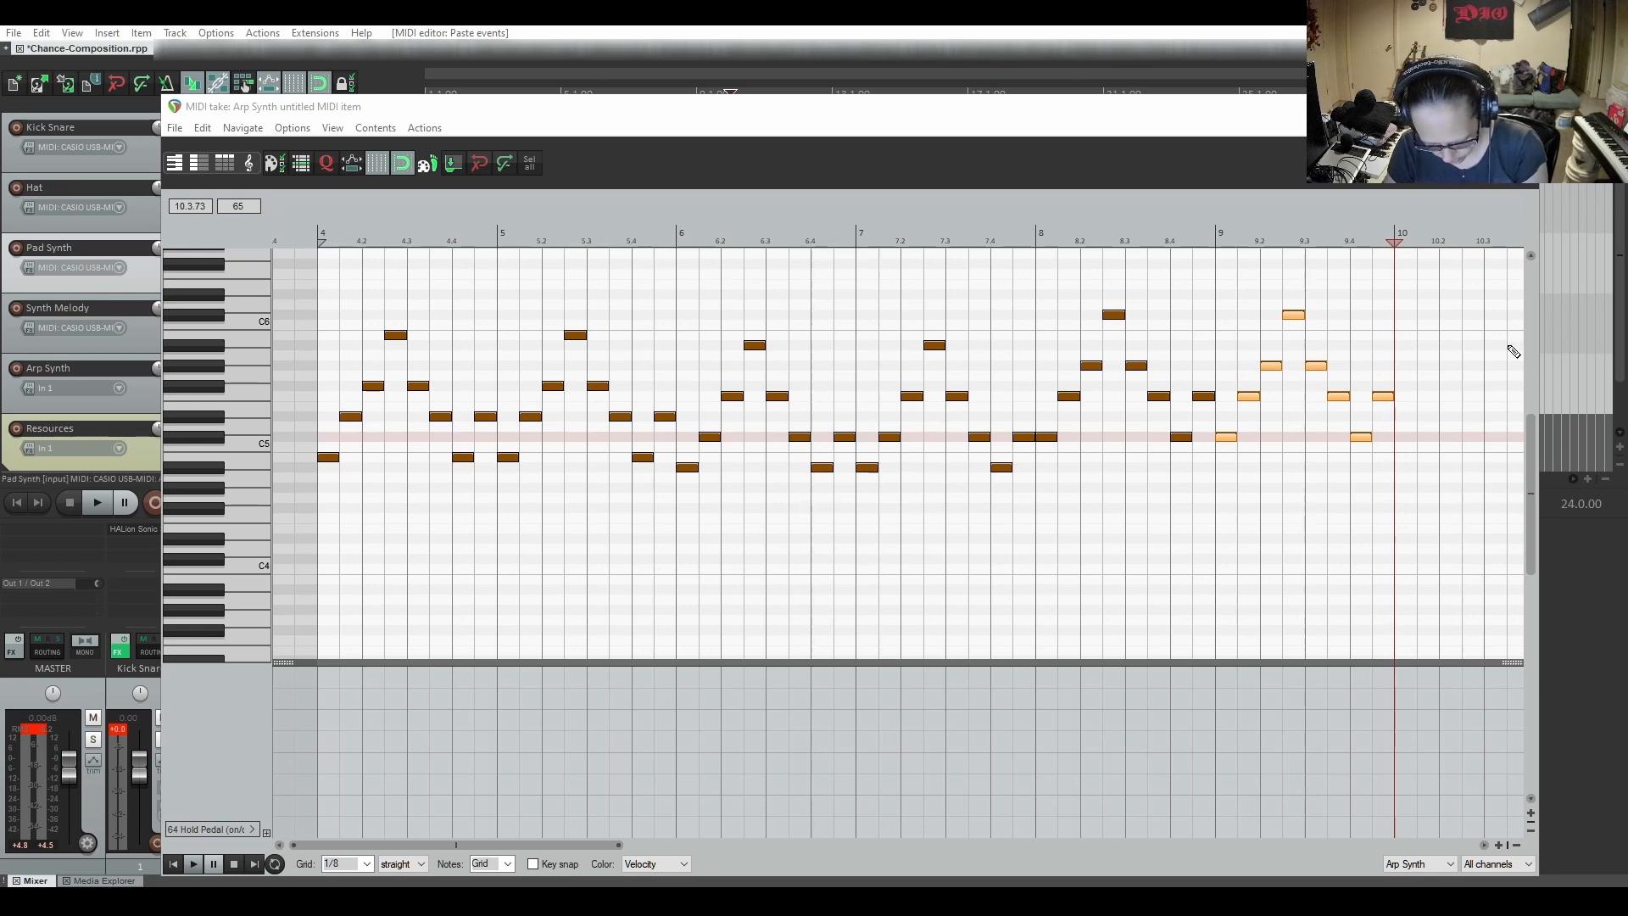
Insert a Minor arpeggio at bar 10 and move its notes up to start on G#5
left_click_drag(1170, 115, 1114, 71)
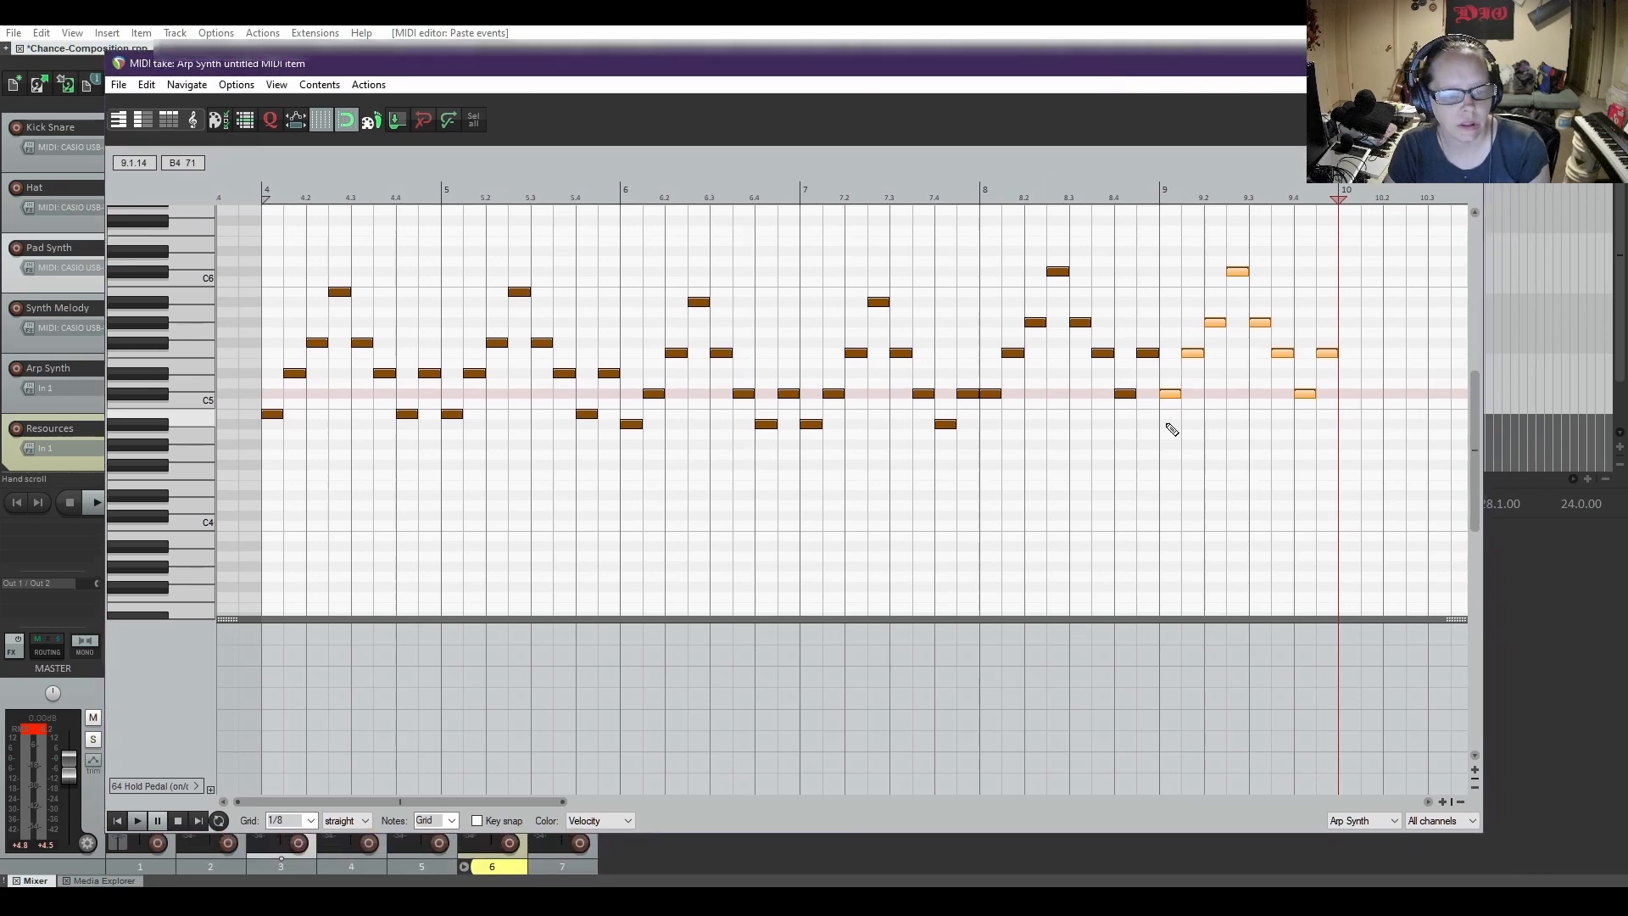
left_click_drag(516, 810, 675, 807)
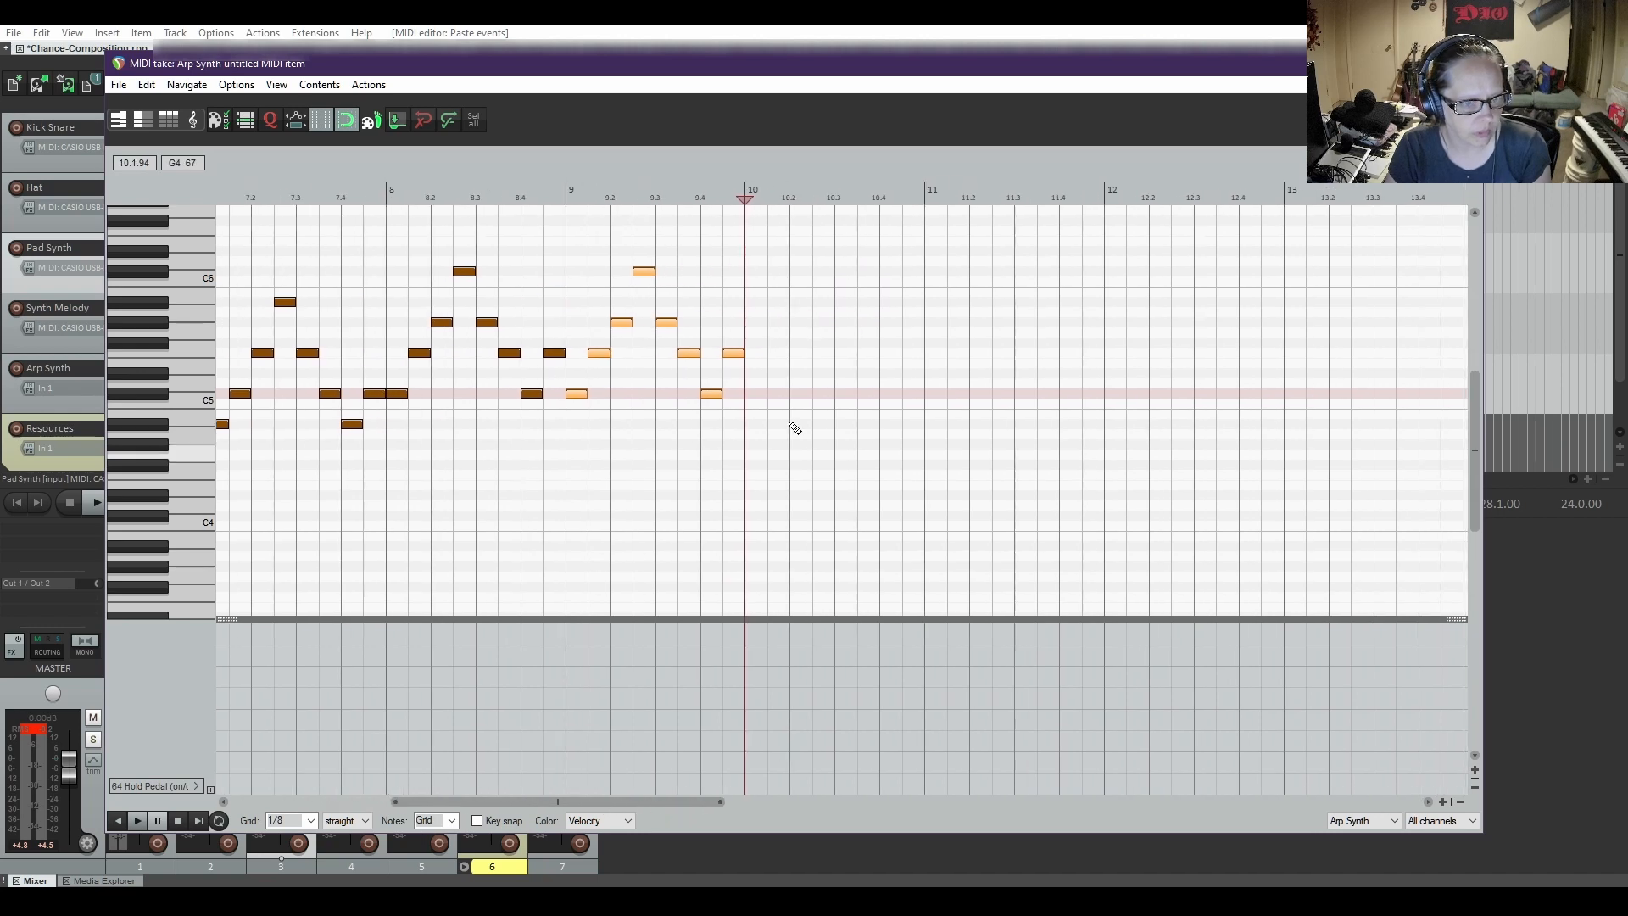
right_click(743, 282)
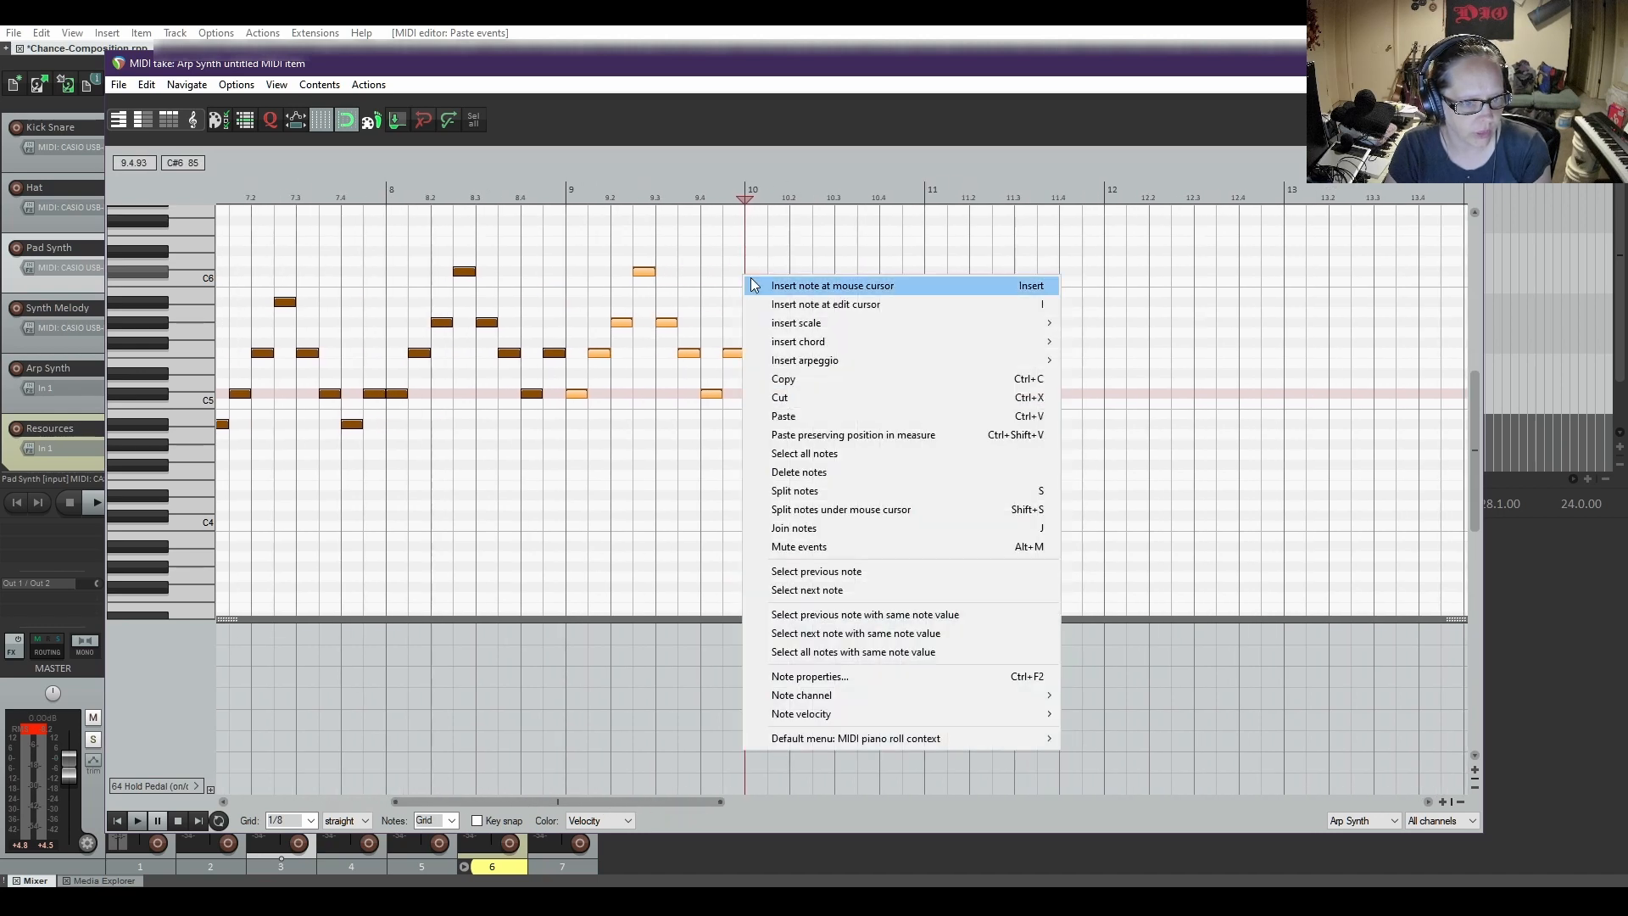
mouse_move(903, 363)
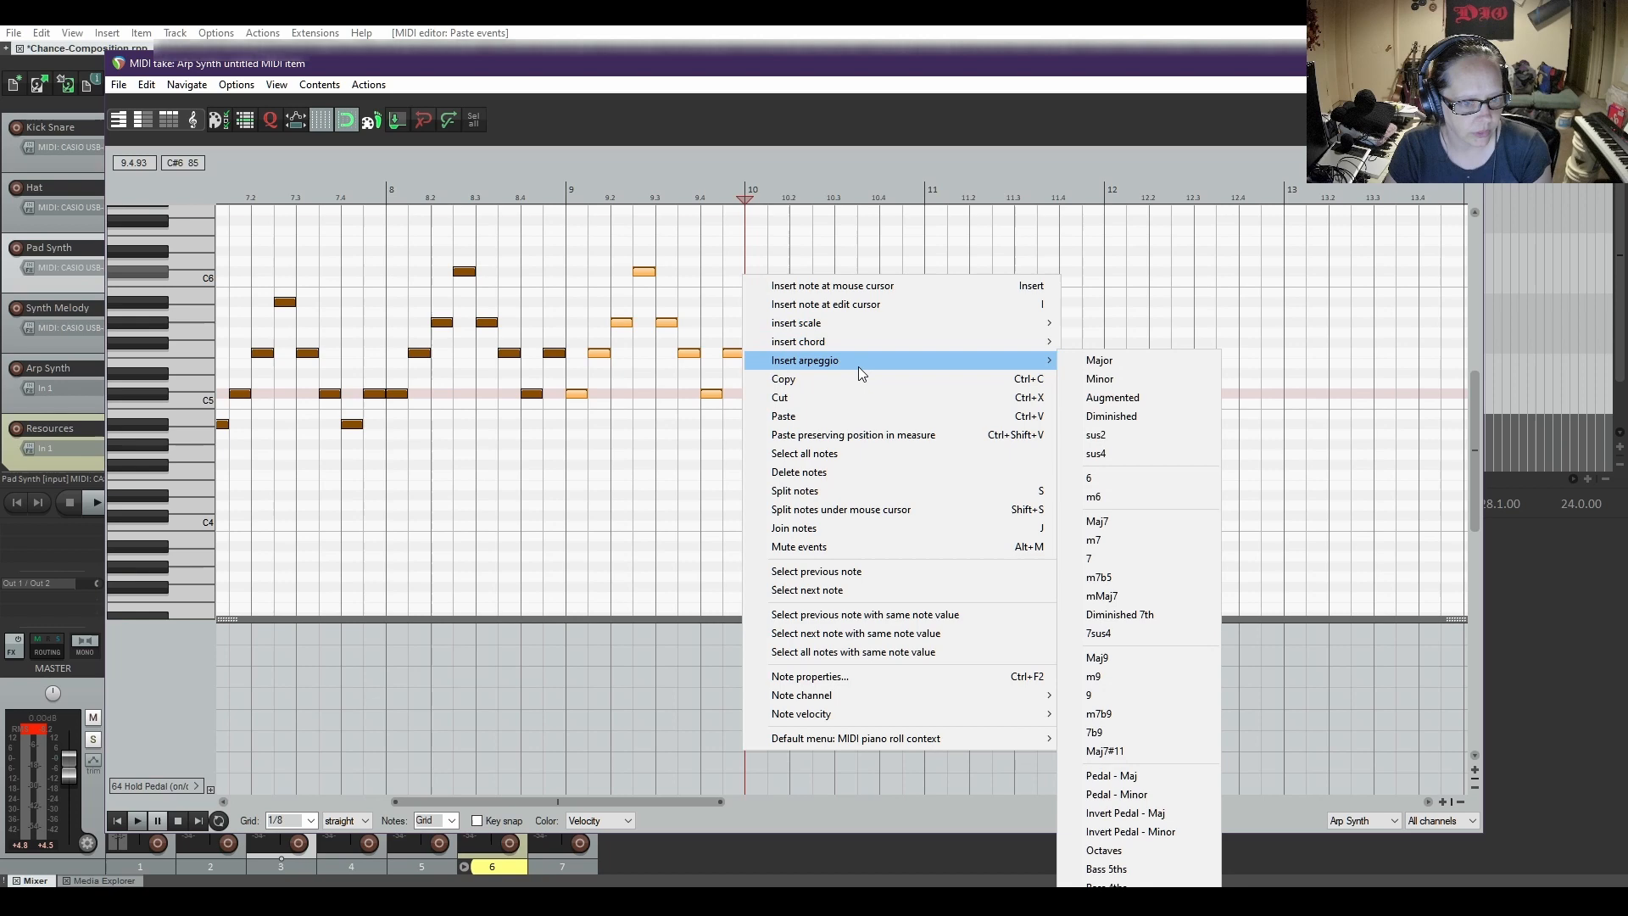
left_click(1094, 380)
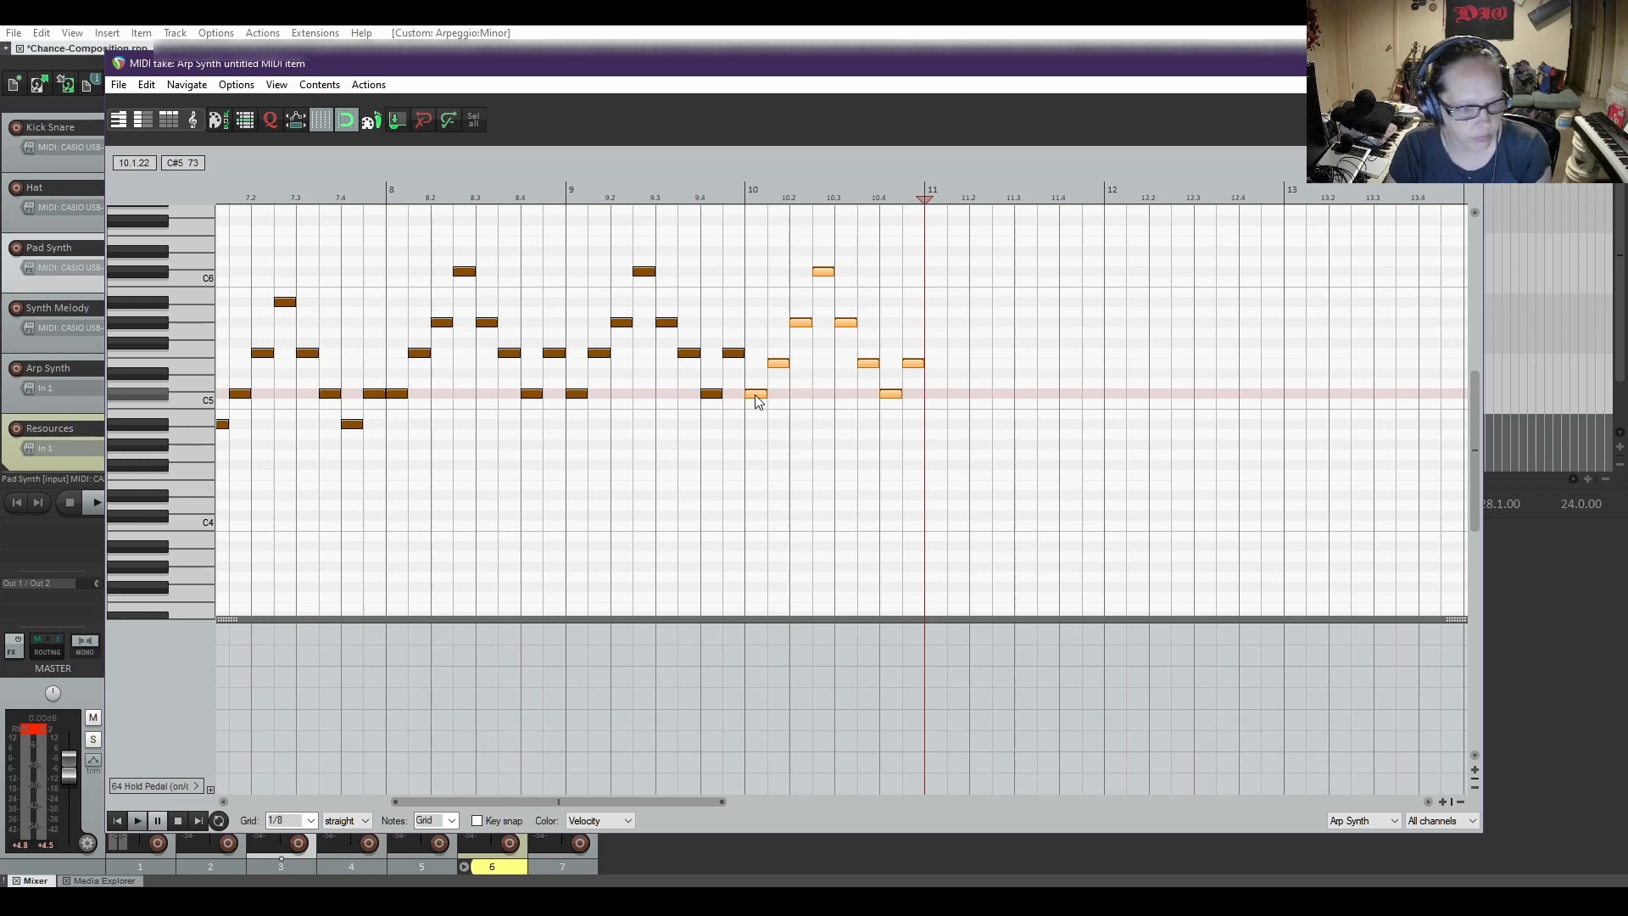
left_click_drag(754, 394, 760, 322)
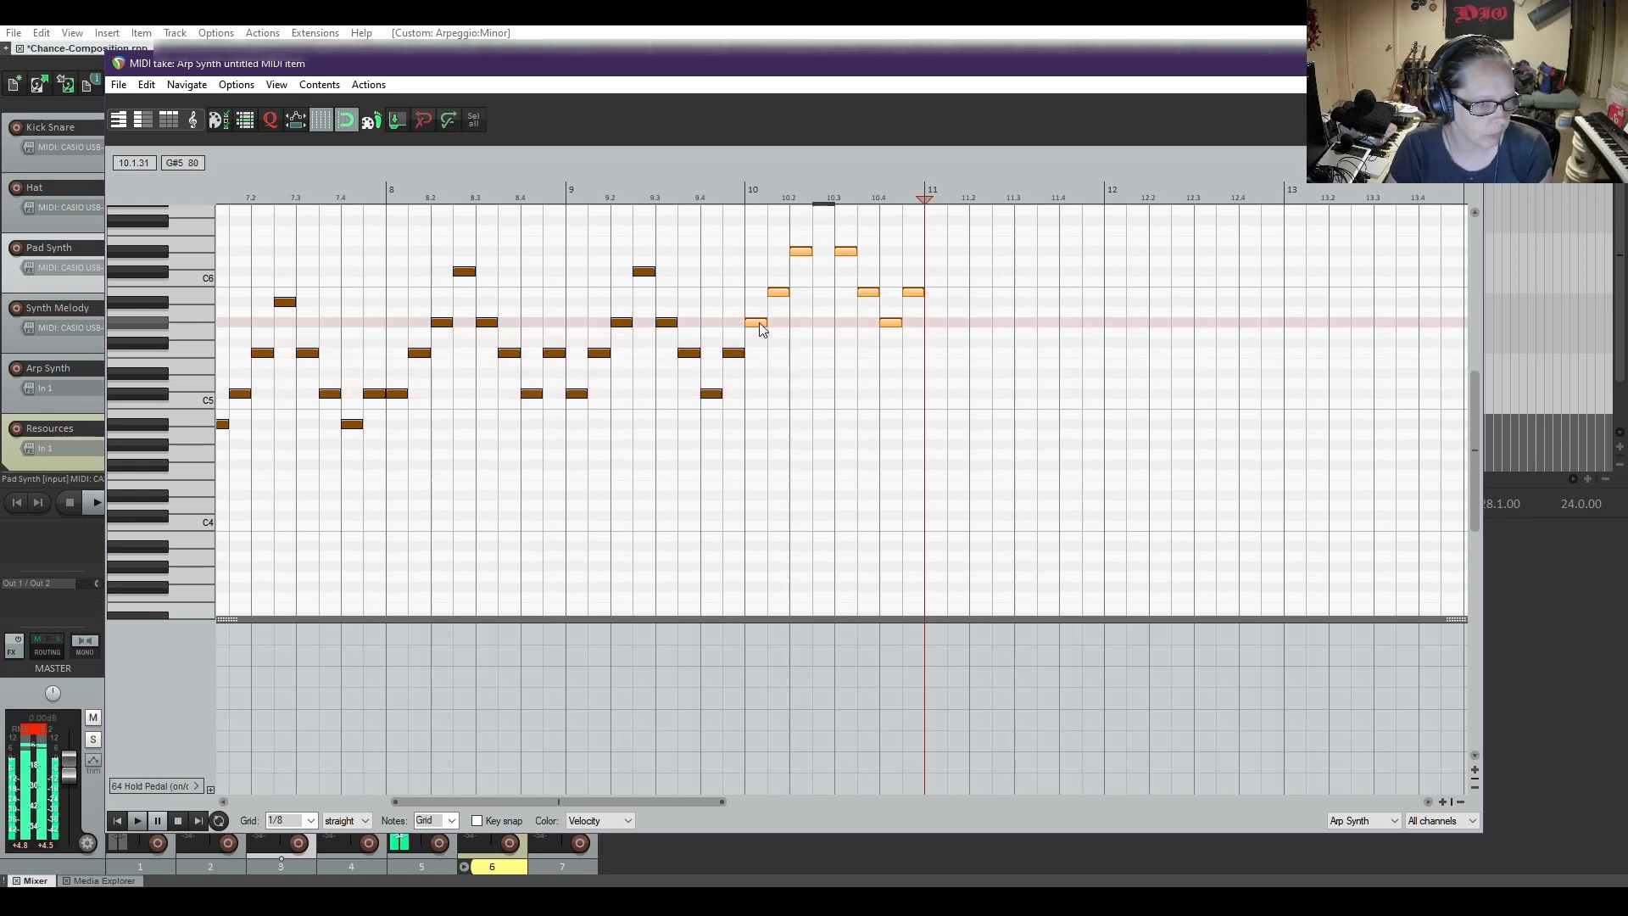
Uncover the arrangement and play it from the start of the Arp Synth item through the bar 10 arpeggio, and stop playback
scroll(790, 472, "down", 4)
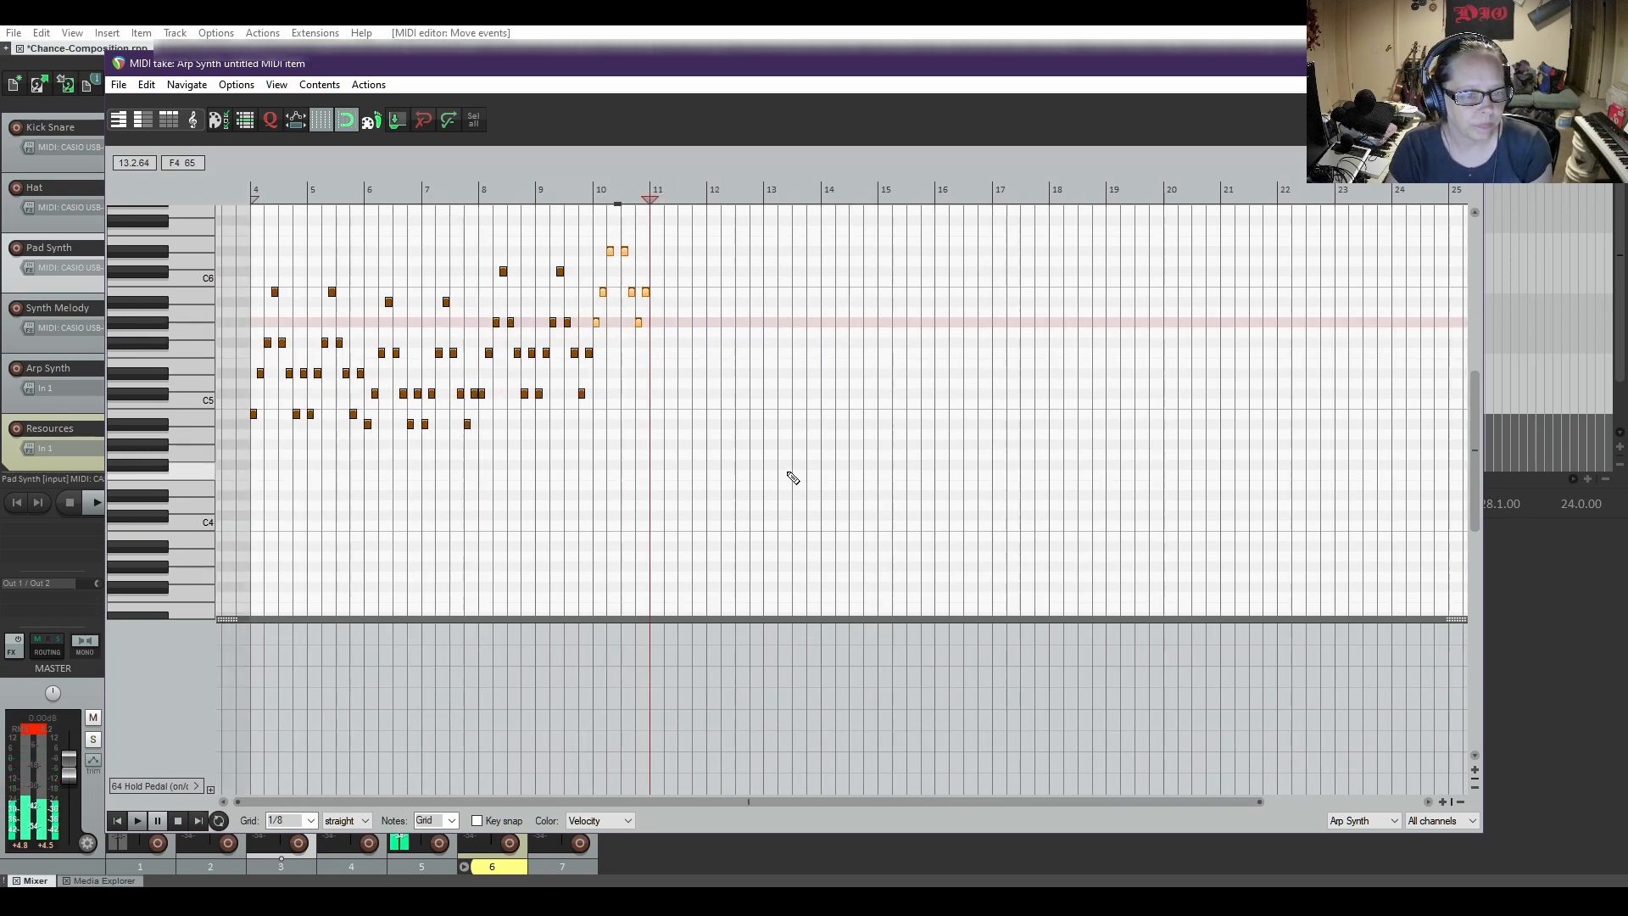
scroll(788, 472, "up", 4)
left_click_drag(667, 801, 336, 797)
scroll(185, 348, "up", 1)
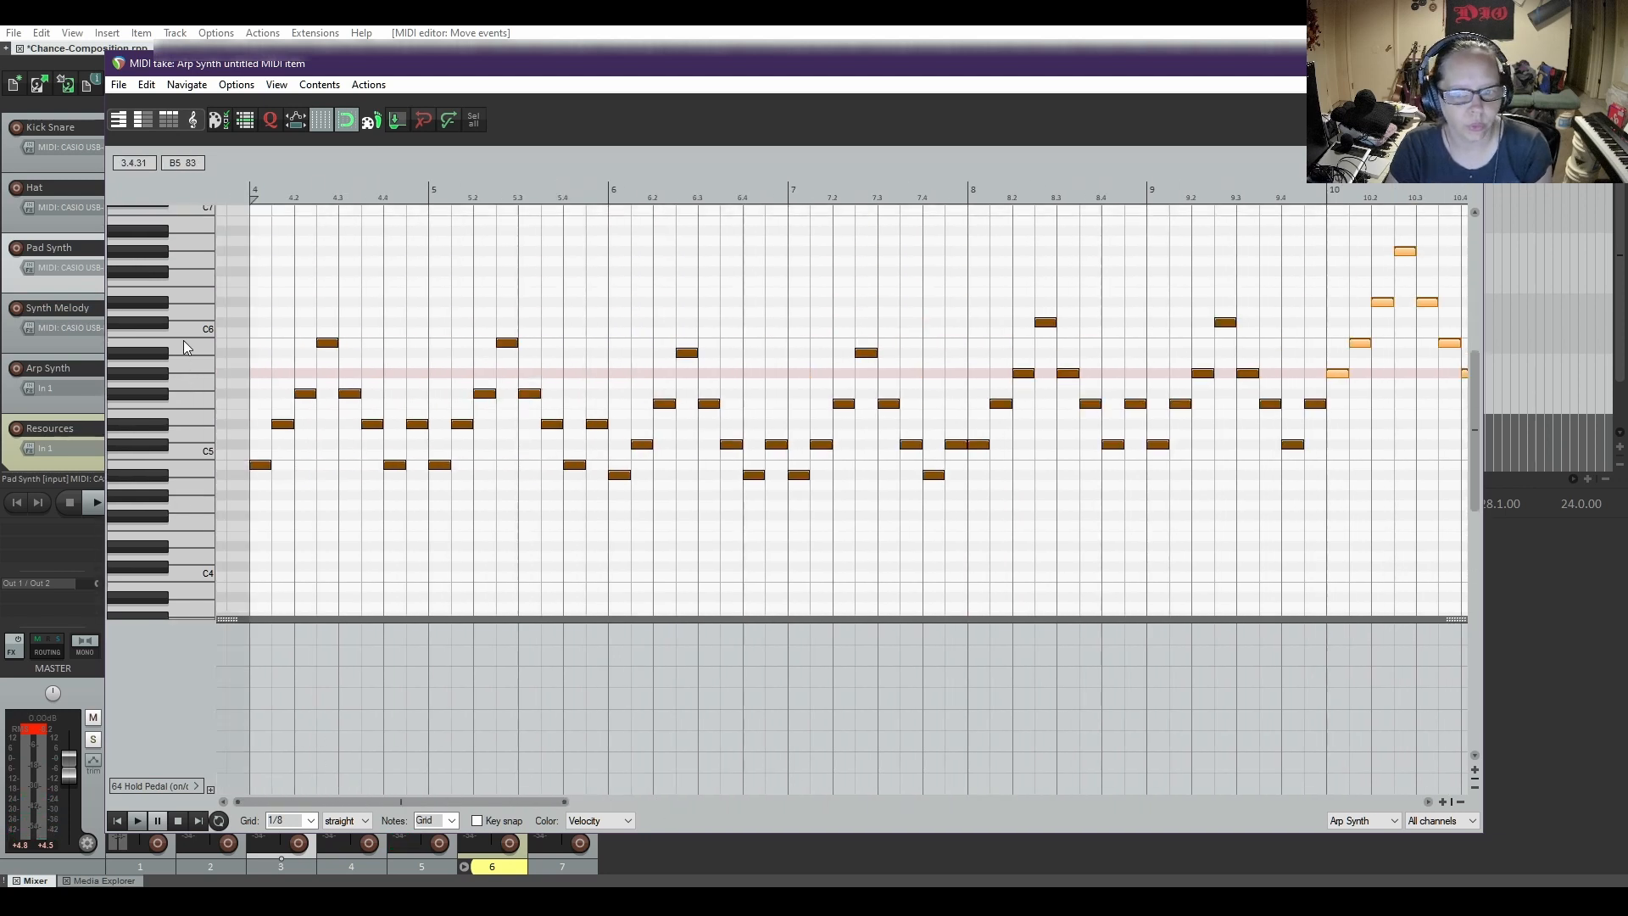
left_click_drag(544, 82, 629, 487)
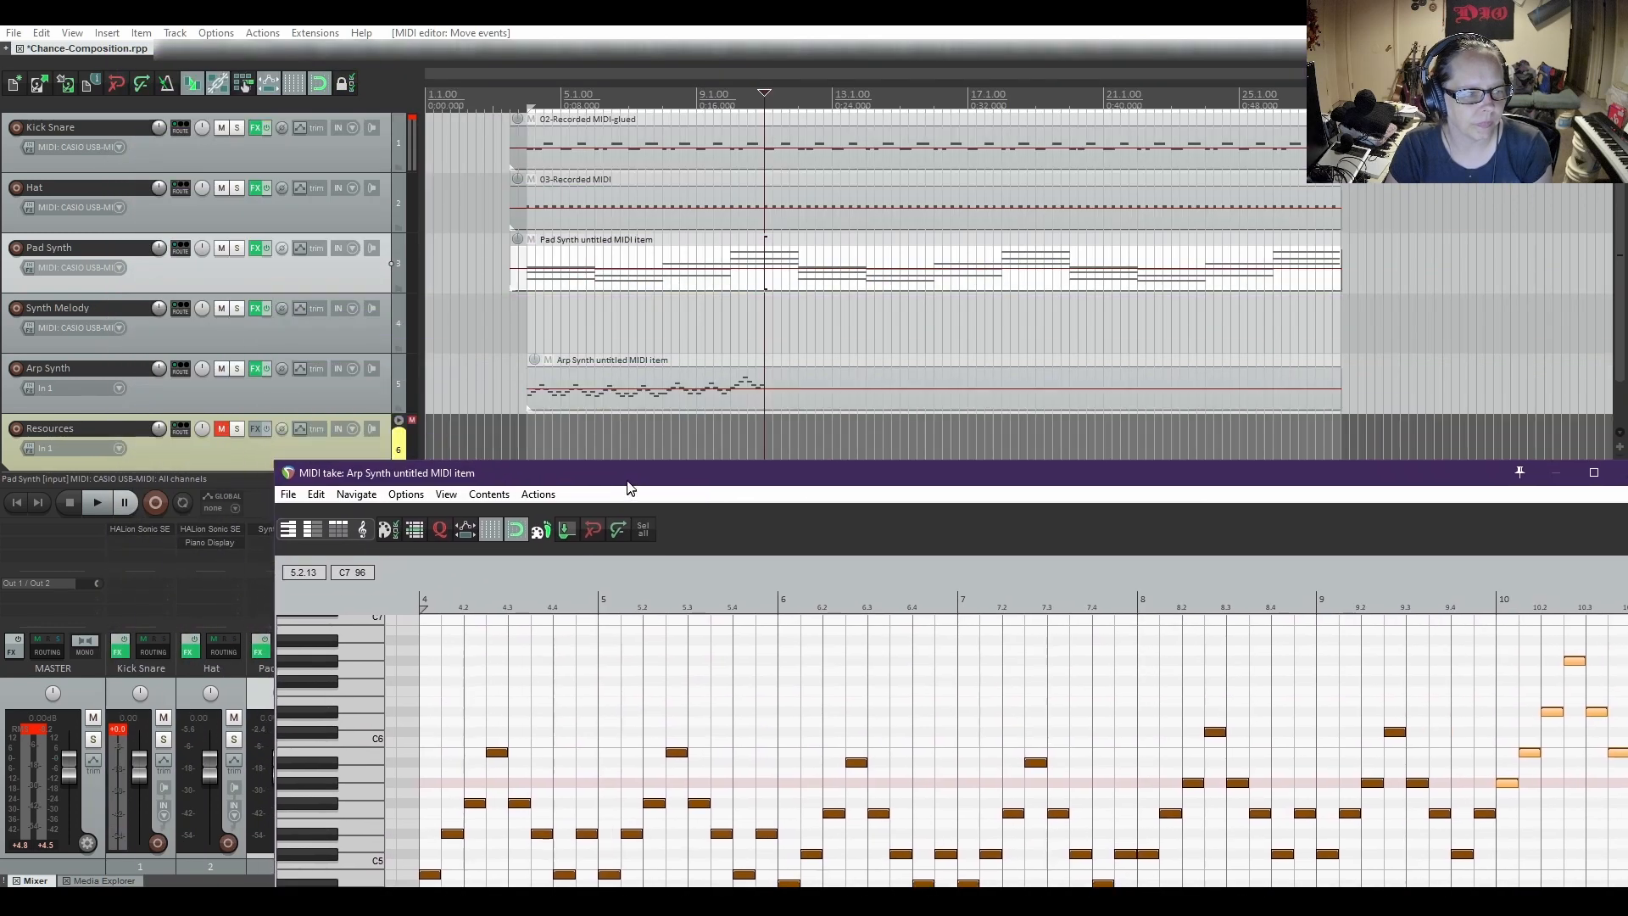
left_click(525, 381)
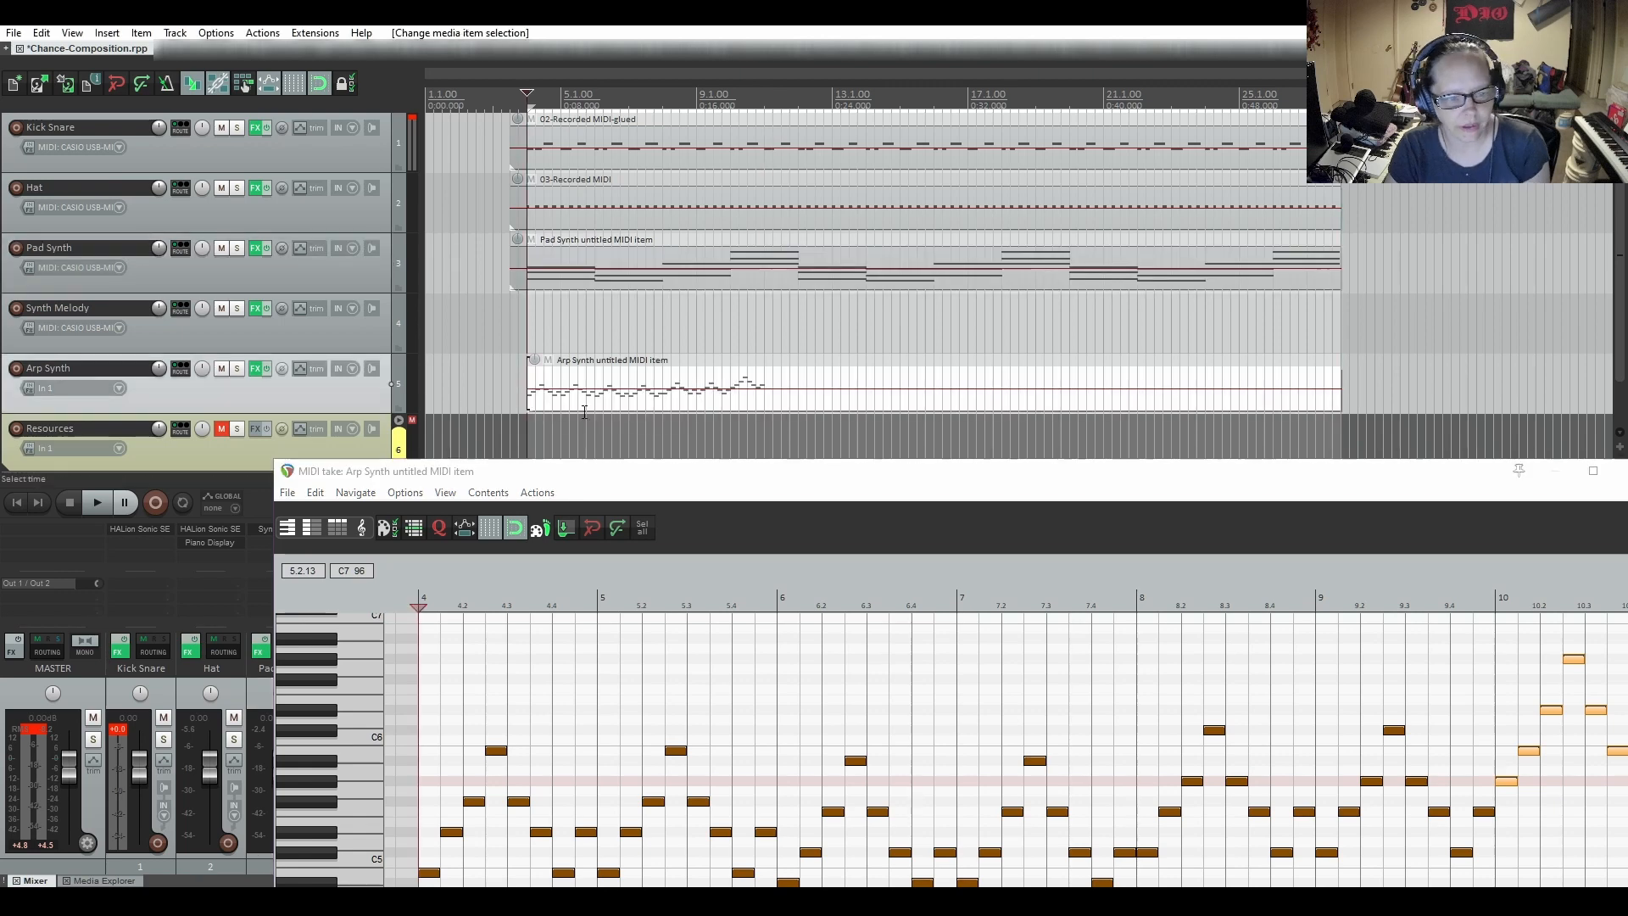
key("space")
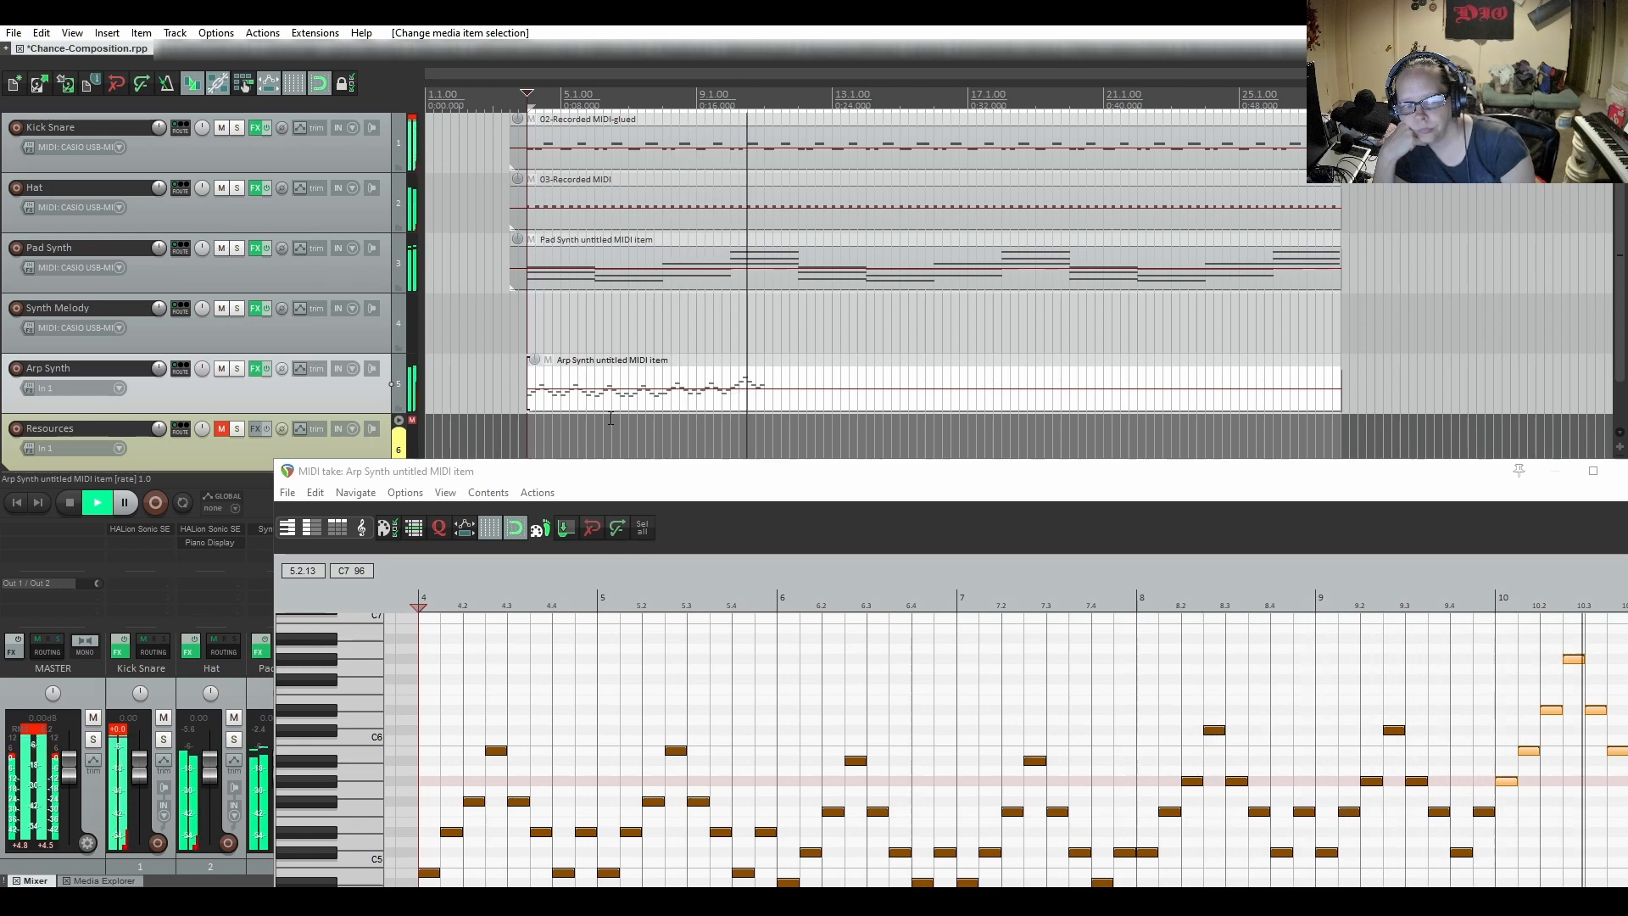
key("space")
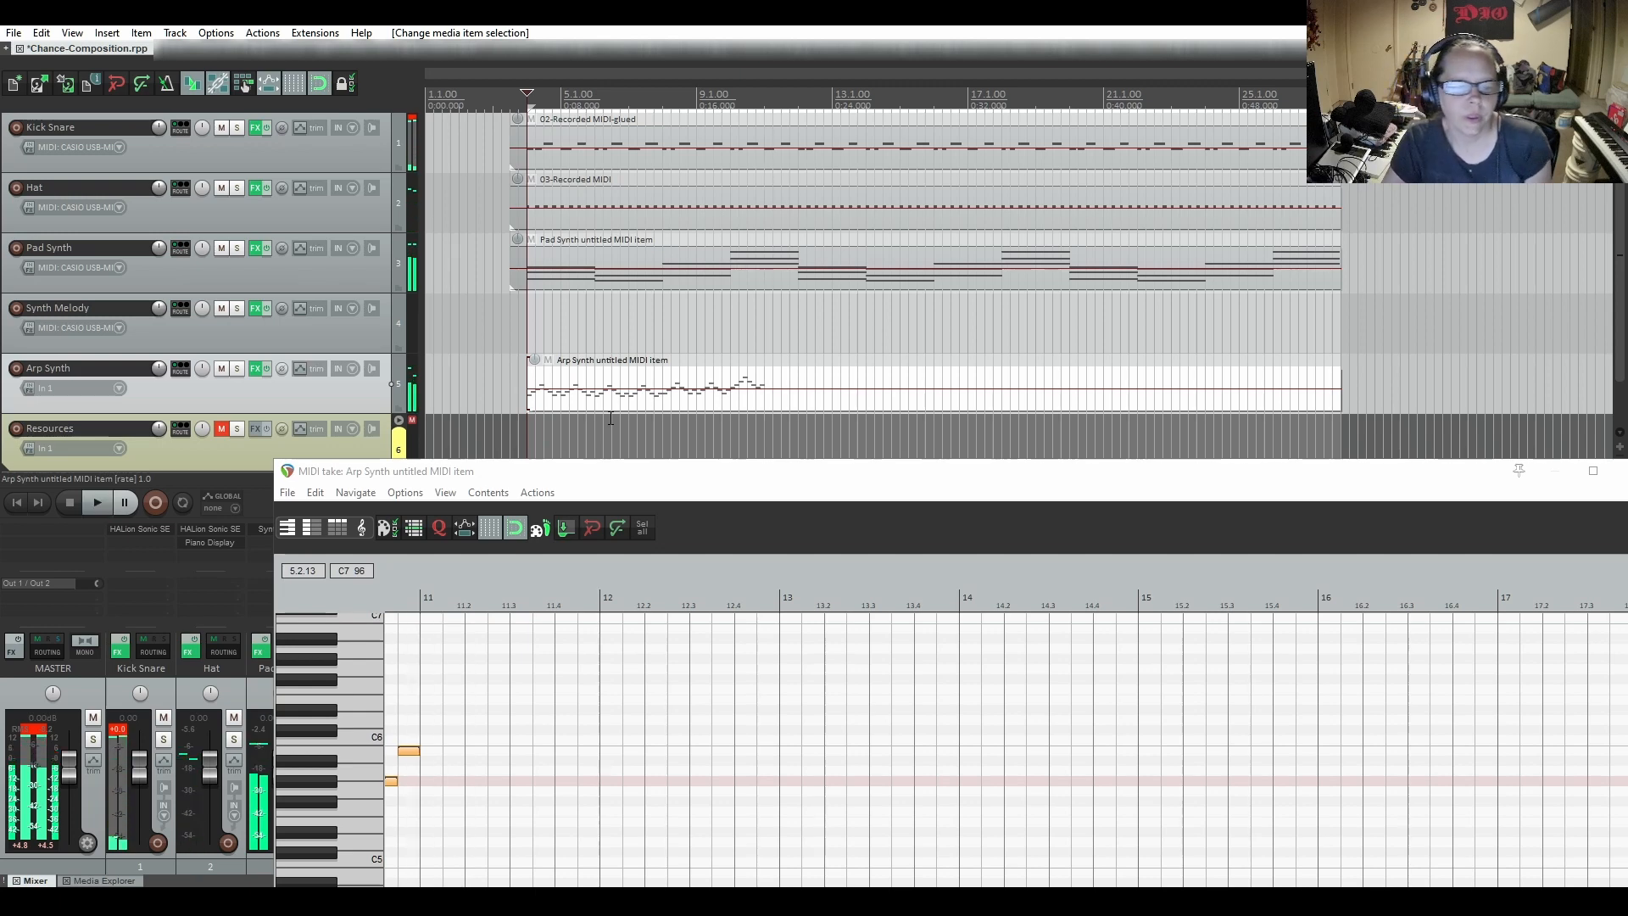
Move the bar 10 minor arpeggio down an octave to start on G#4
left_click_drag(723, 473, 653, 93)
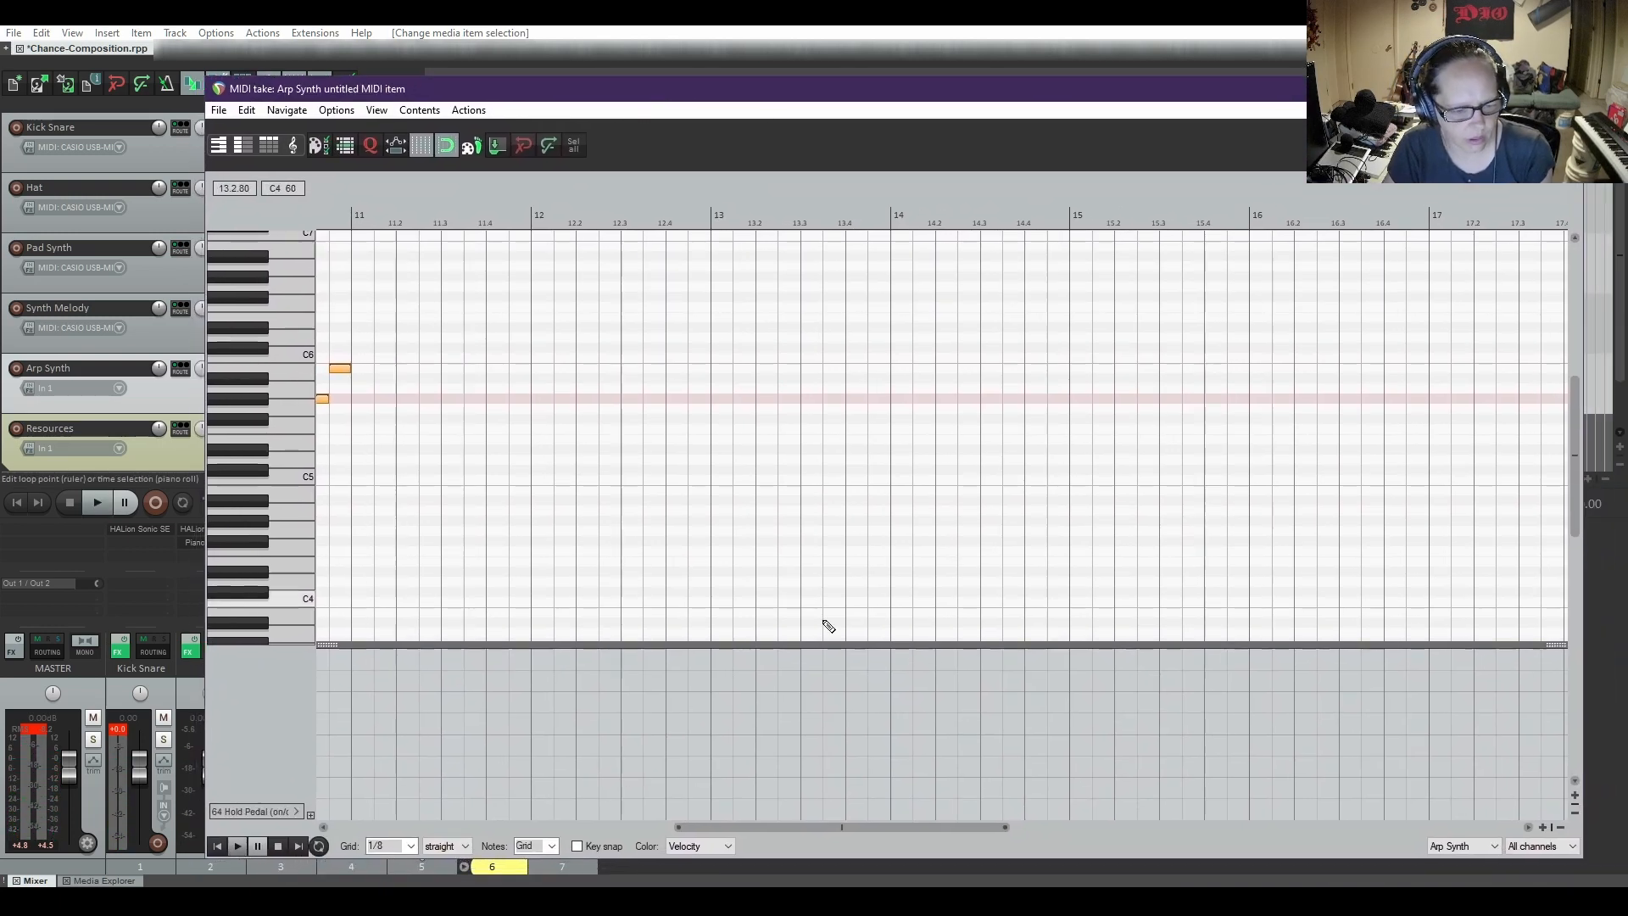
left_click_drag(928, 831, 762, 829)
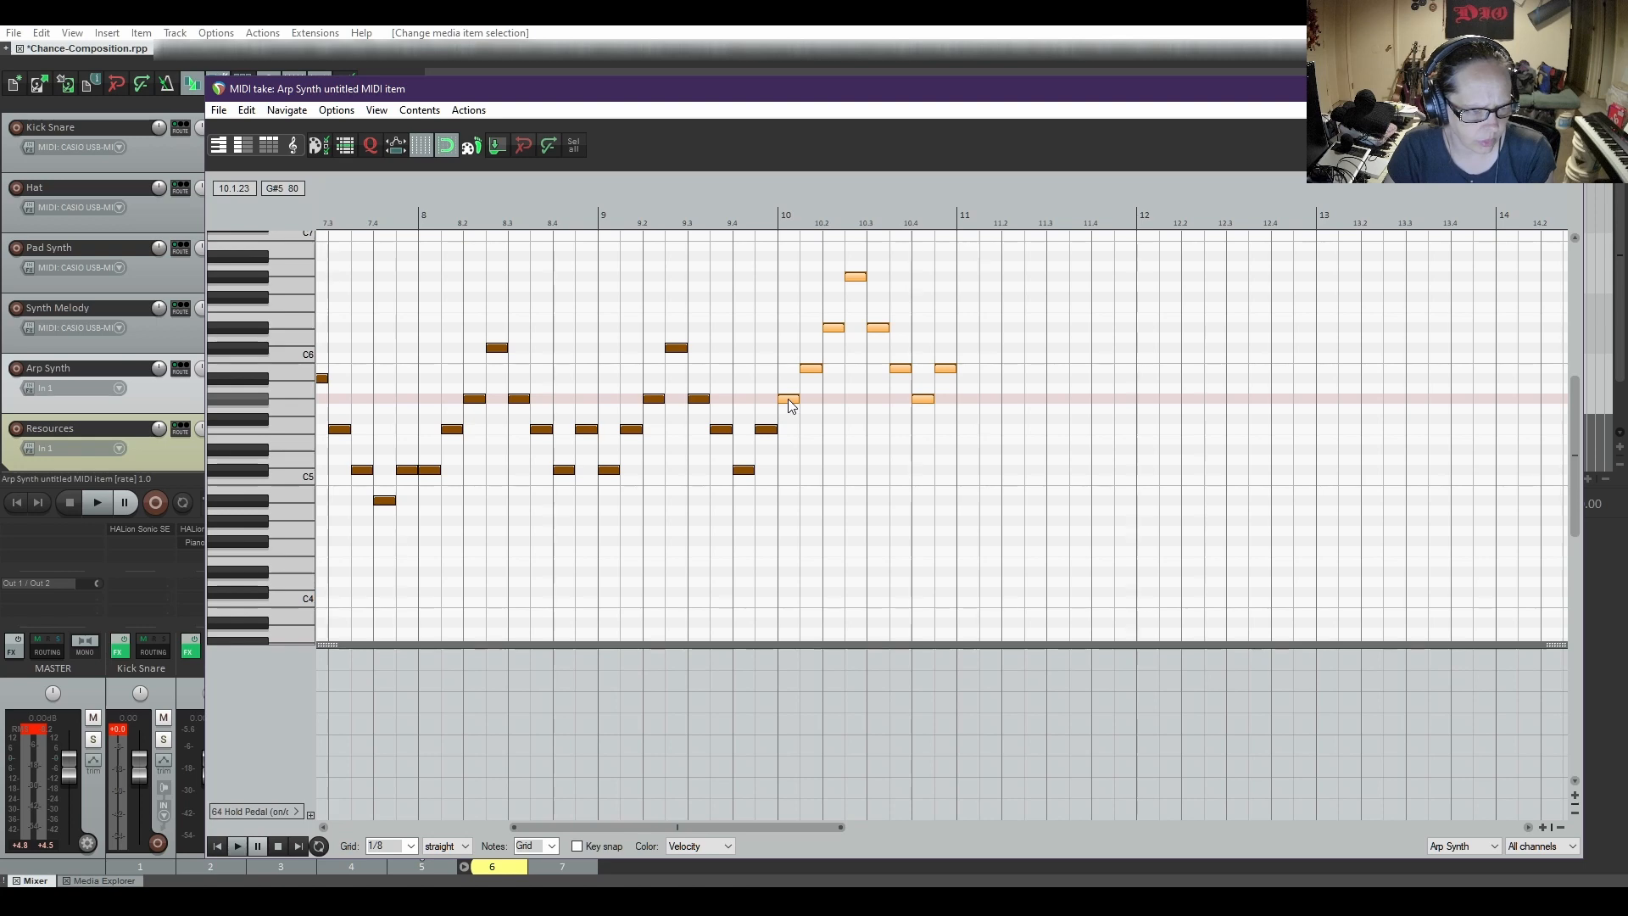
left_click_drag(788, 400, 785, 523)
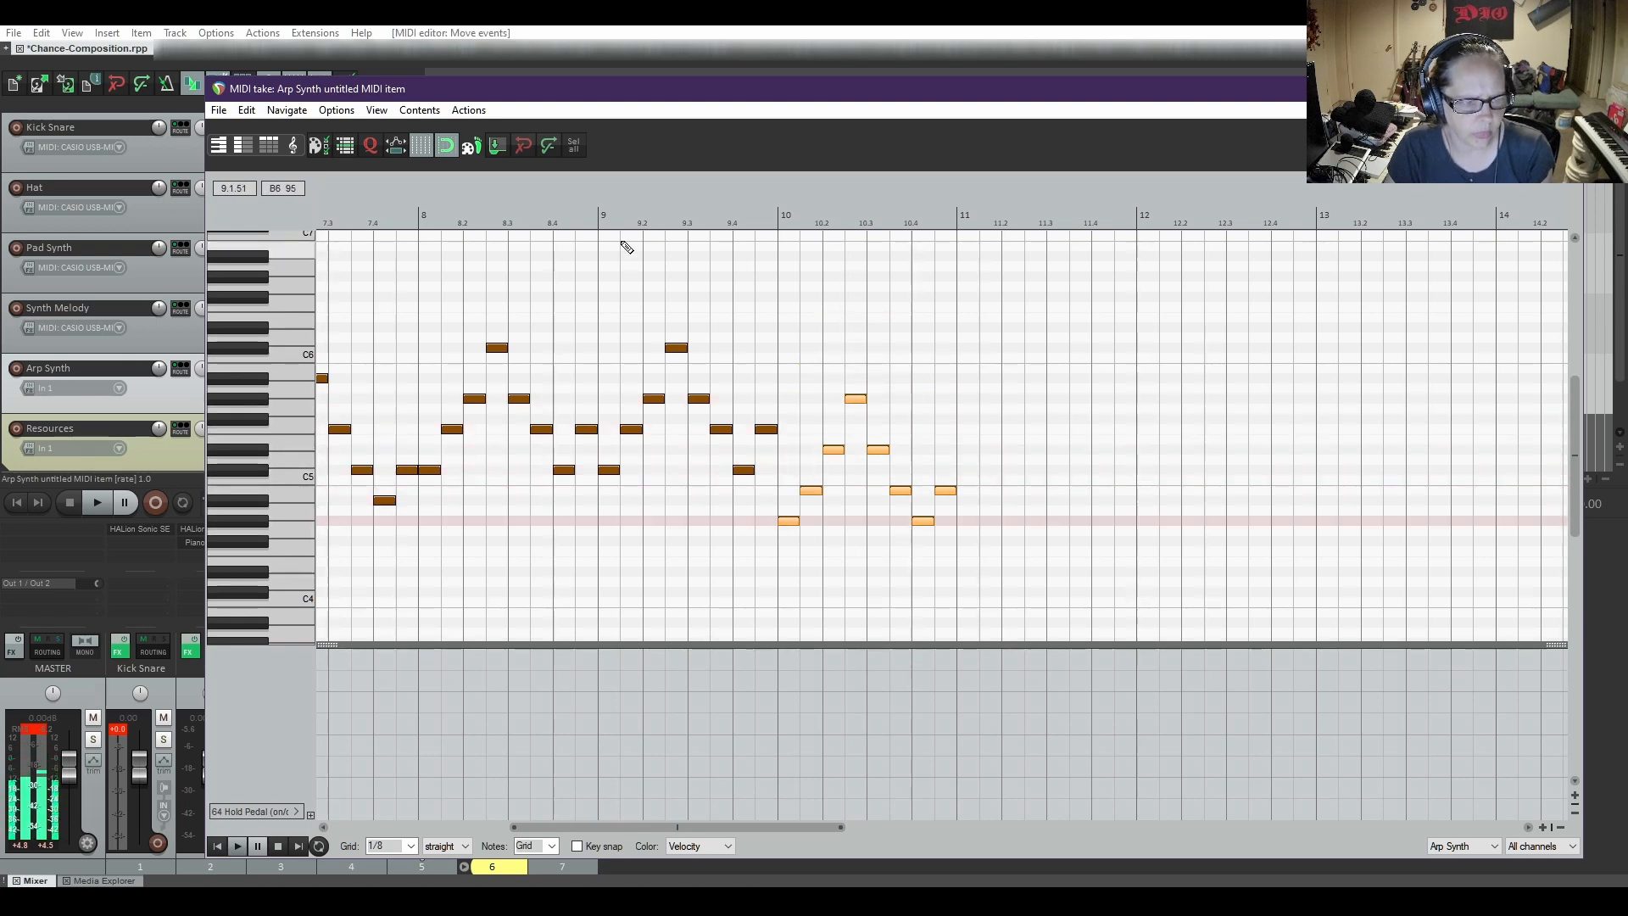
Play from bar 9 to hear the change into the lowered bar 10 arpeggio, and stop playback
left_click(601, 219)
key("space")
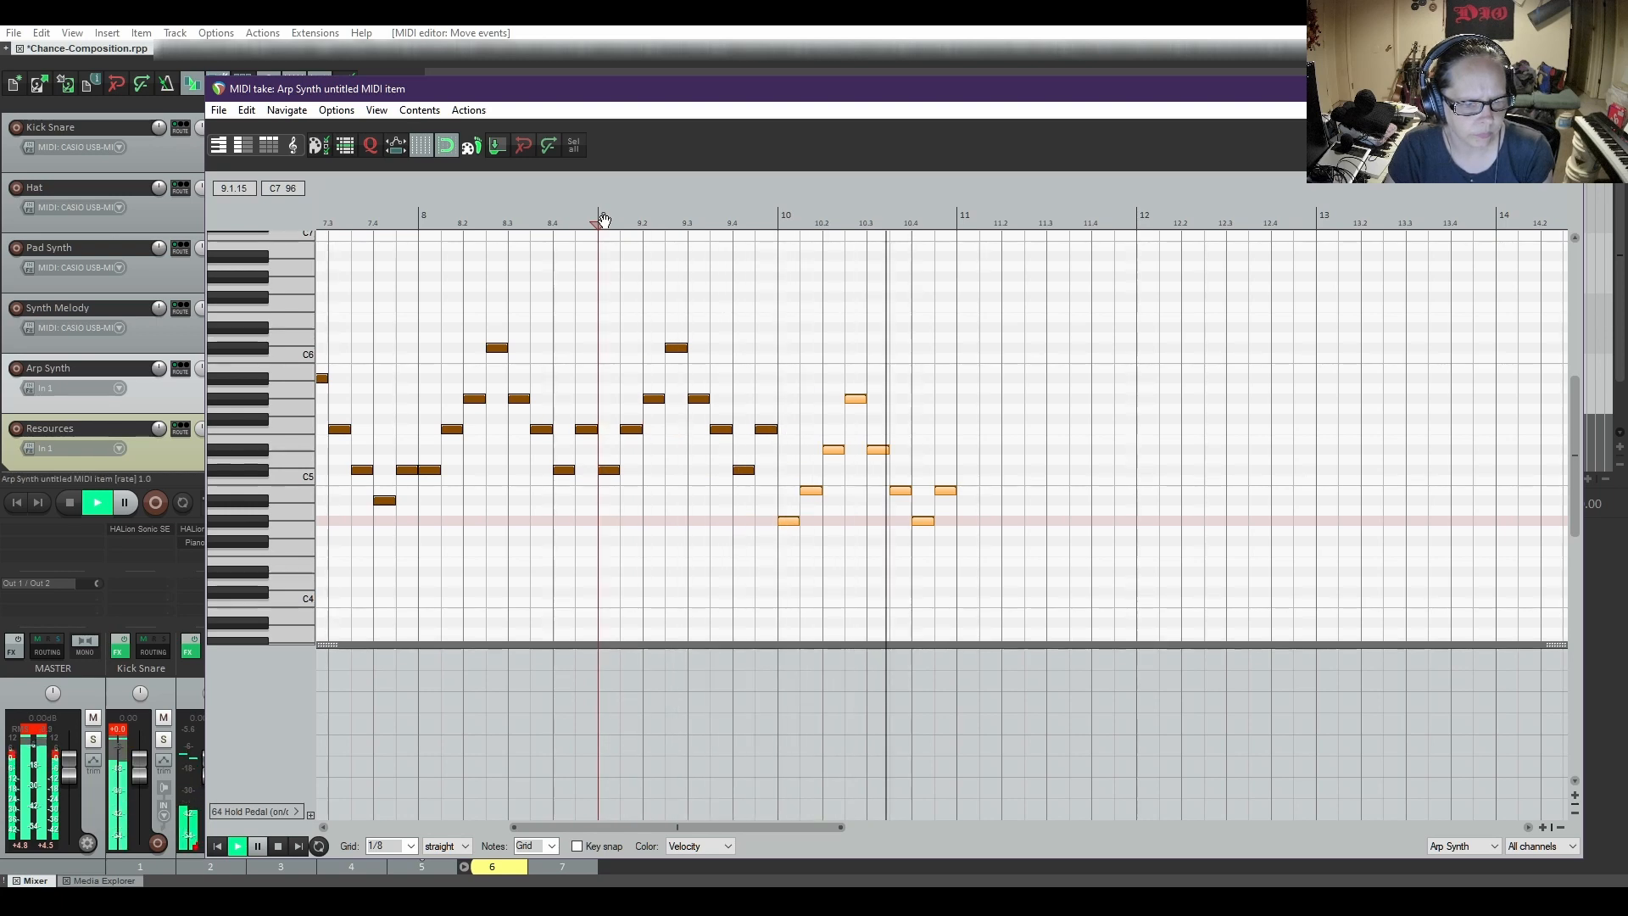
key("space")
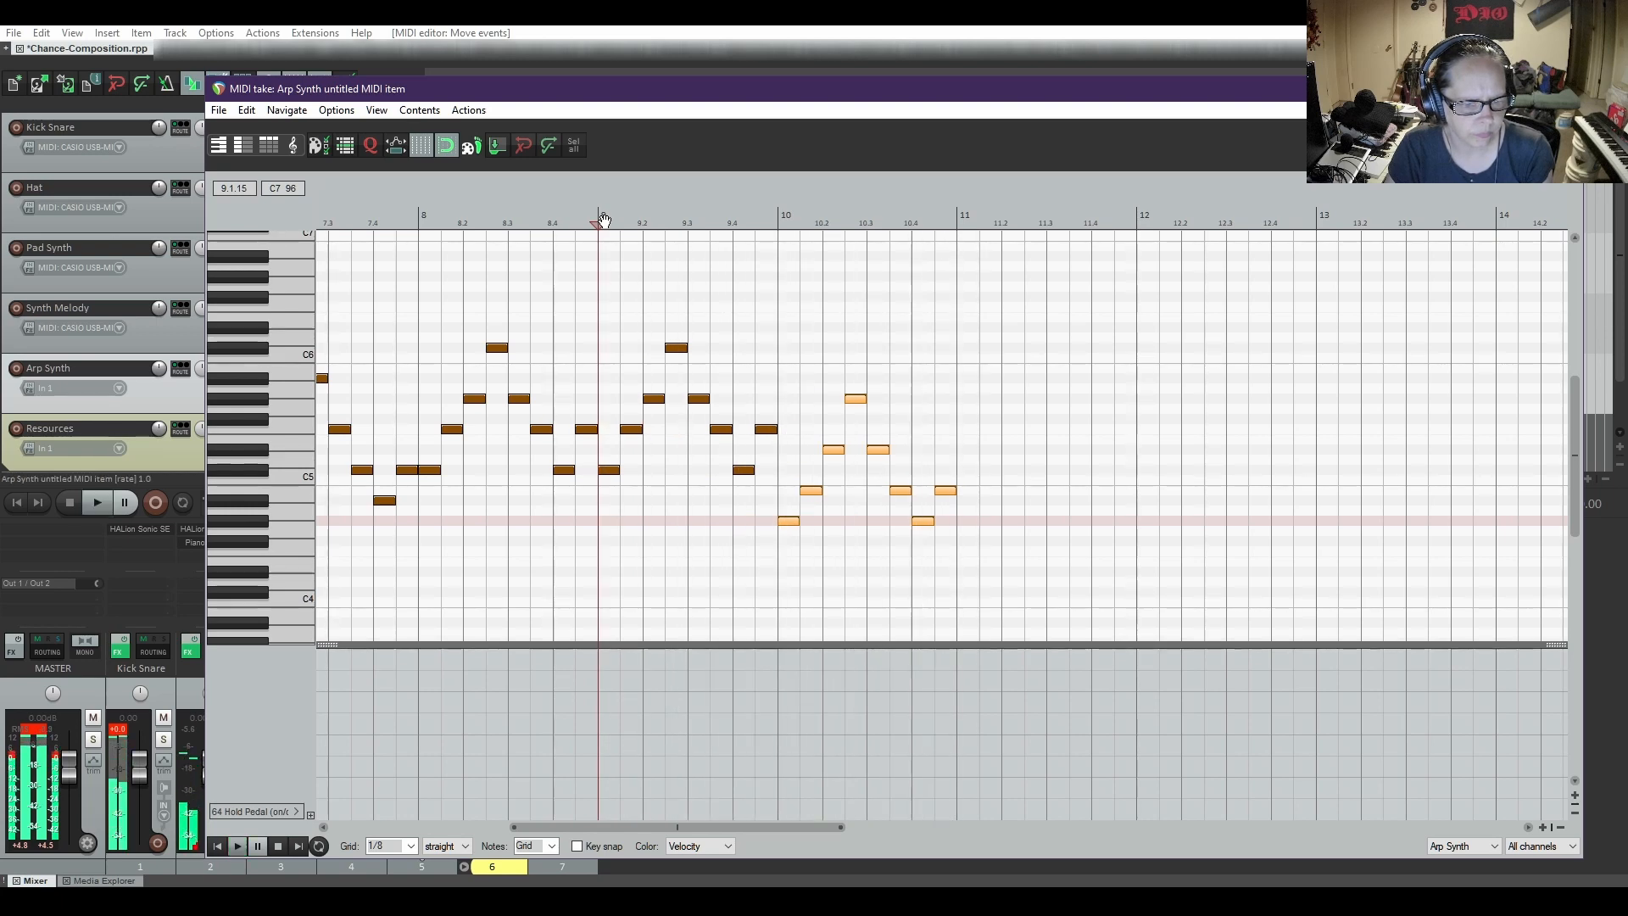
Duplicate the bar 10 minor arpeggio into bar 11, and play from late in bar 8 through the new notes
left_click(977, 452)
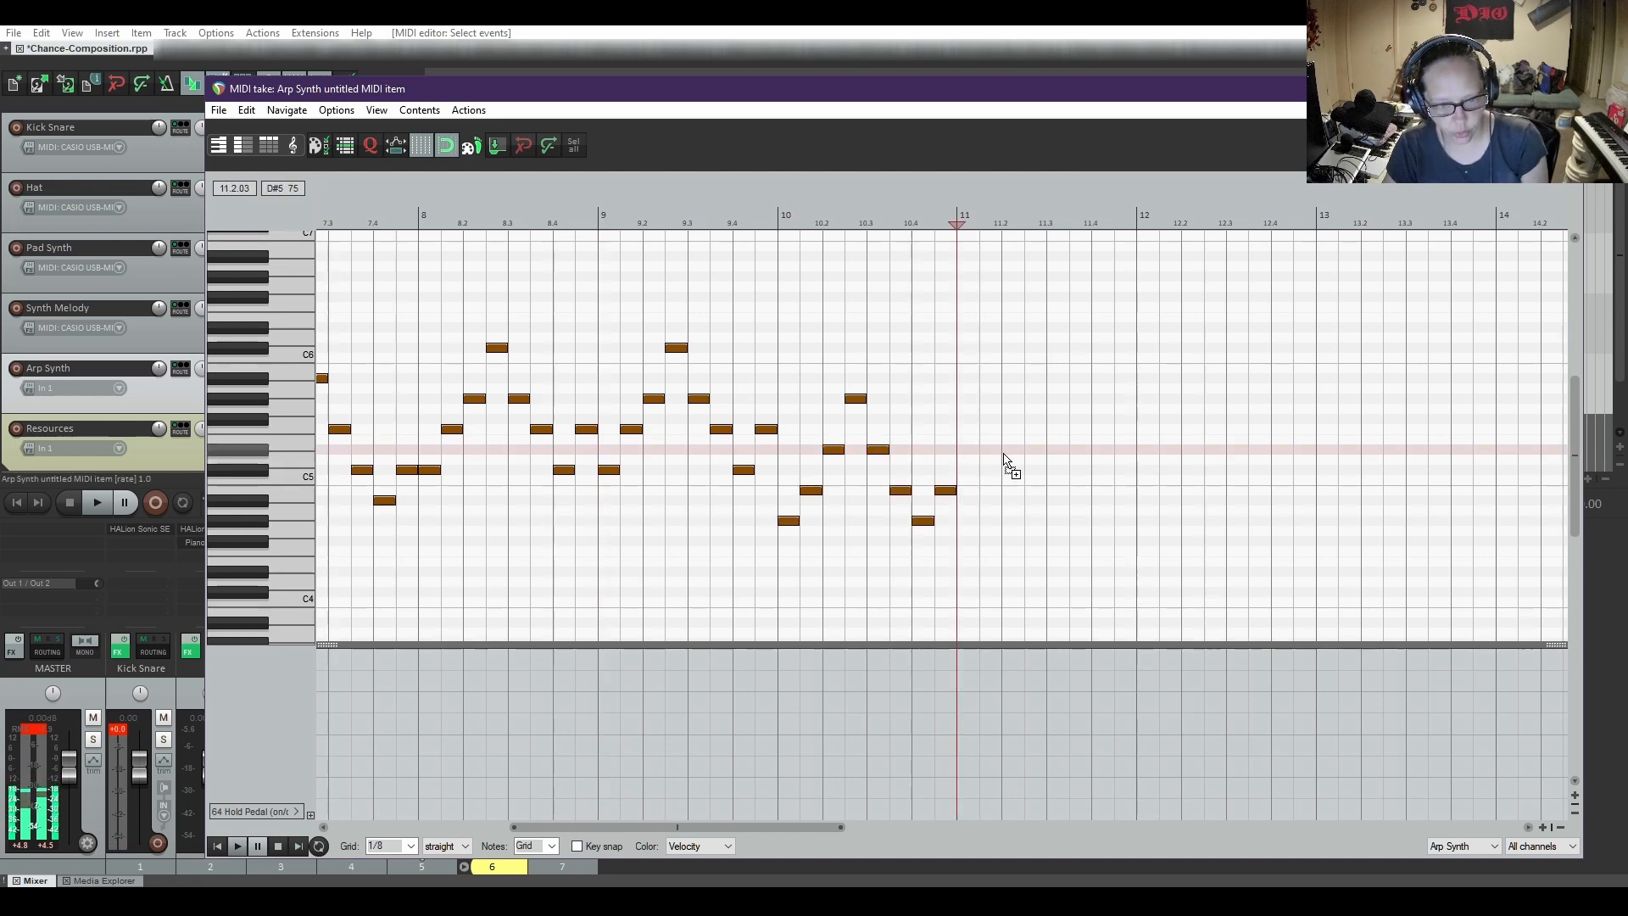
key("ctrl+v")
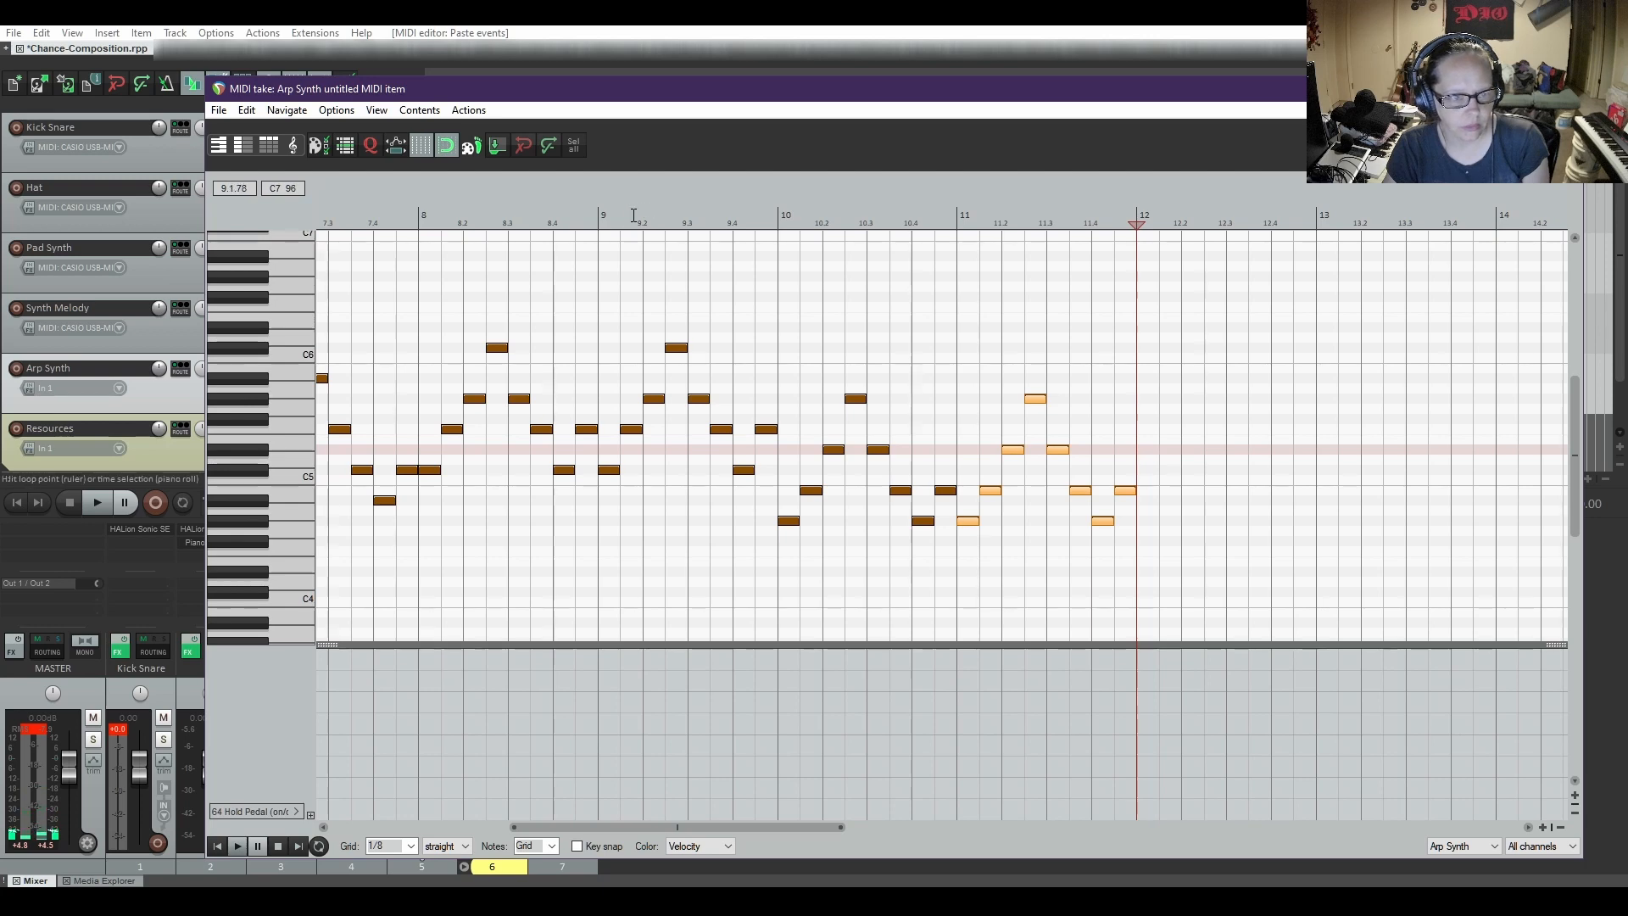
left_click(553, 219)
key("space")
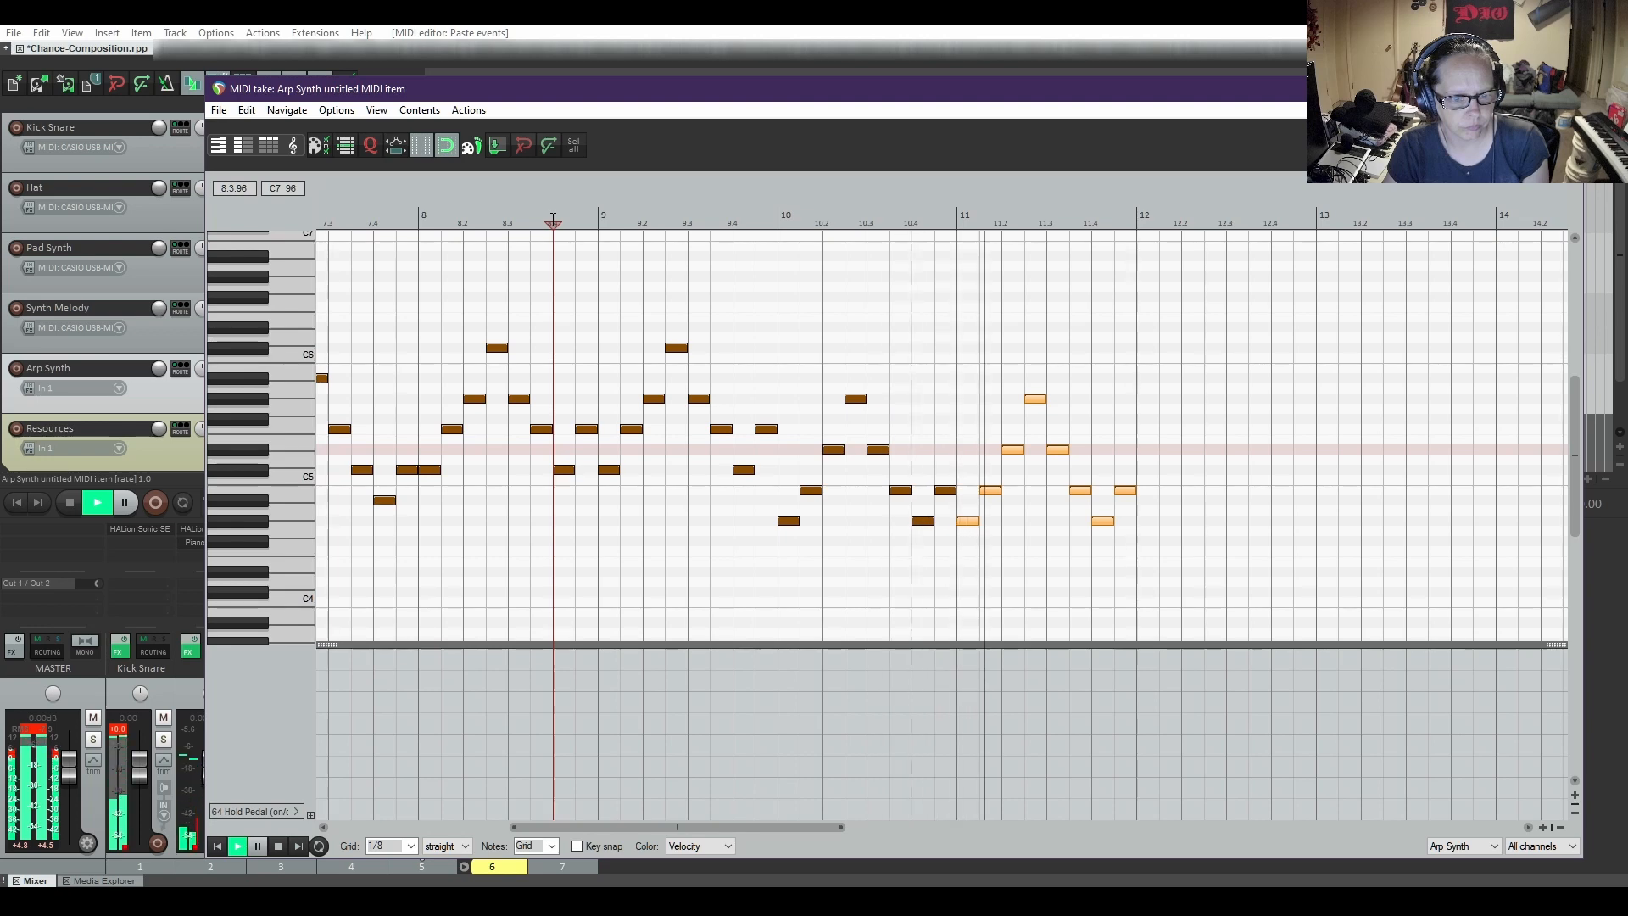
key("space")
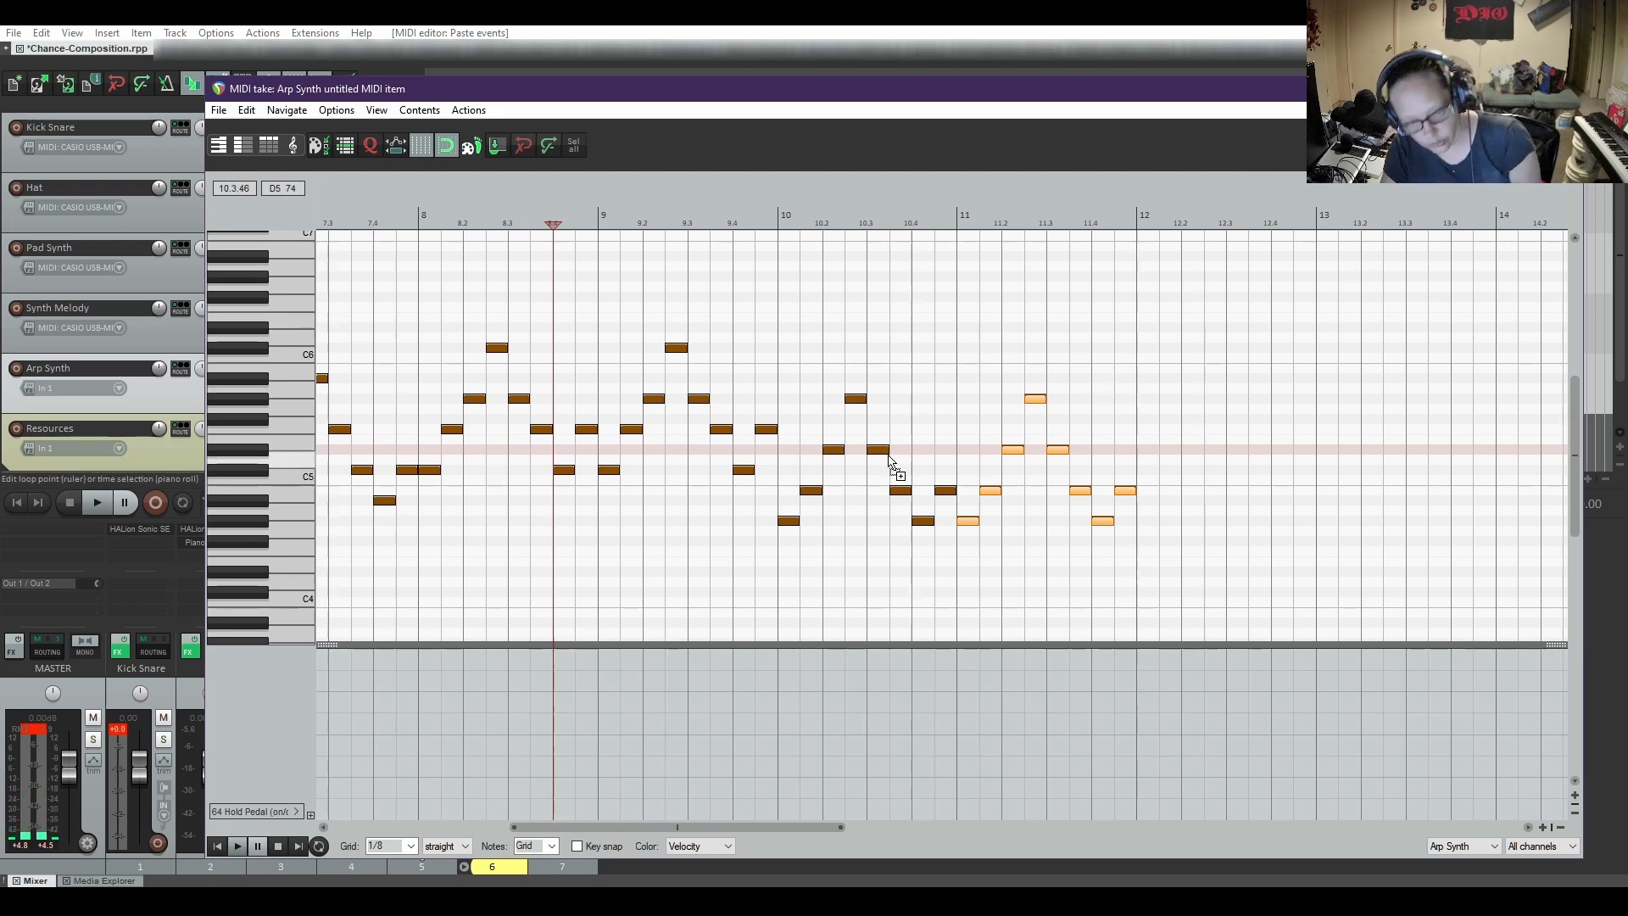
Copy the whole eight-bar arpeggio pattern and paste it at bars 12 and 20 to fill the Arp Synth item up to bar 28
key("ctrl+a")
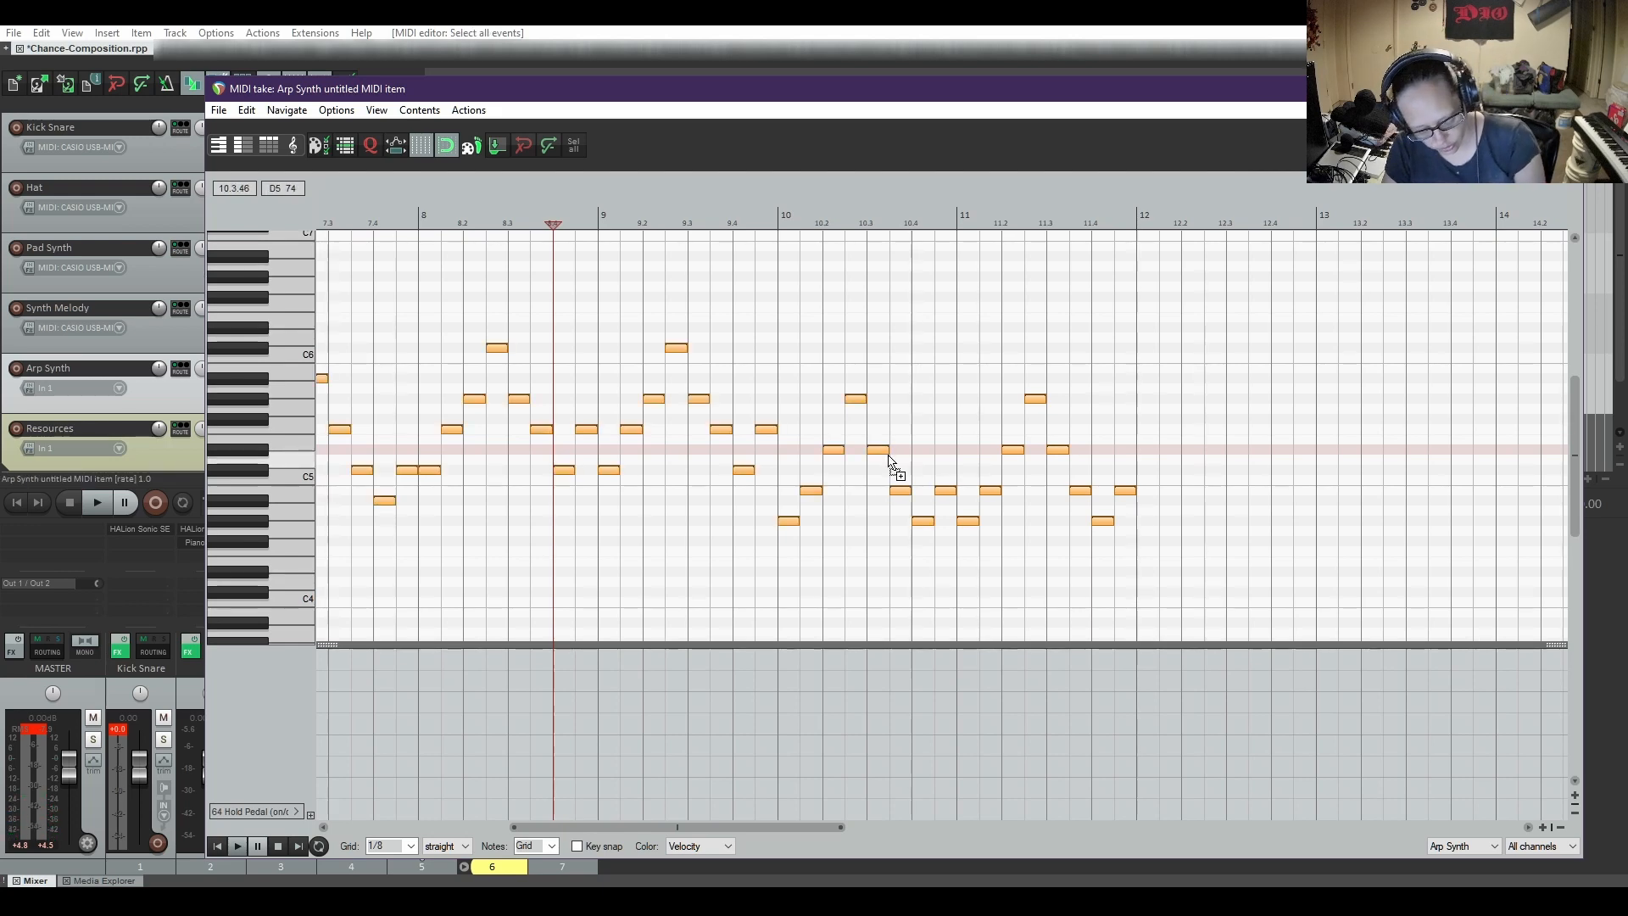
left_click(1139, 329)
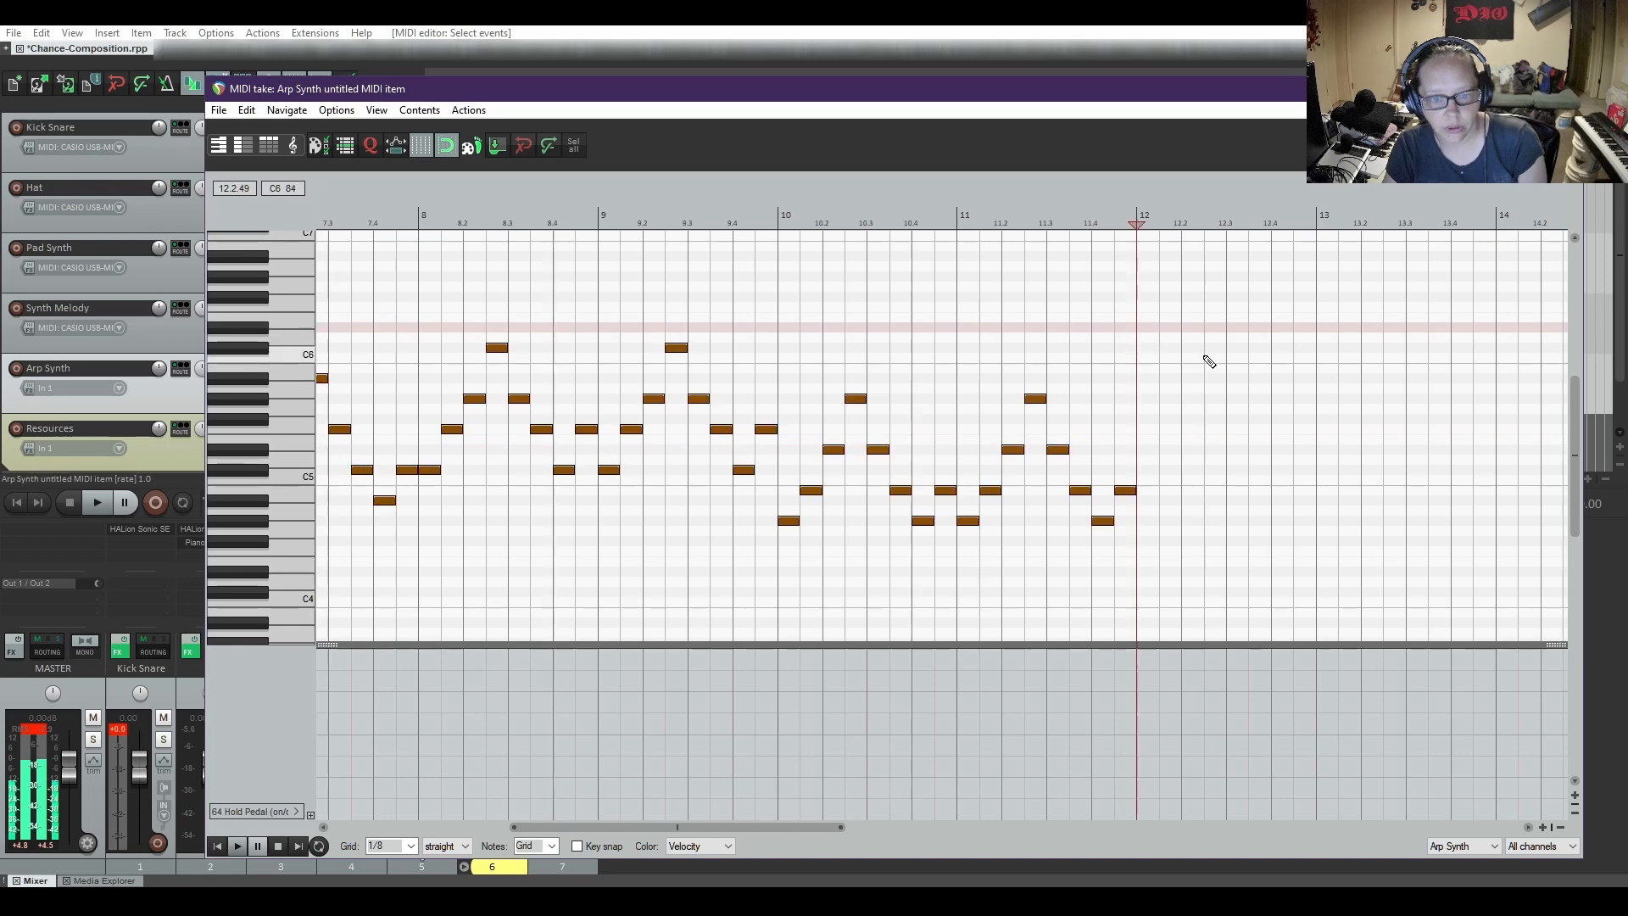
key("ctrl+v")
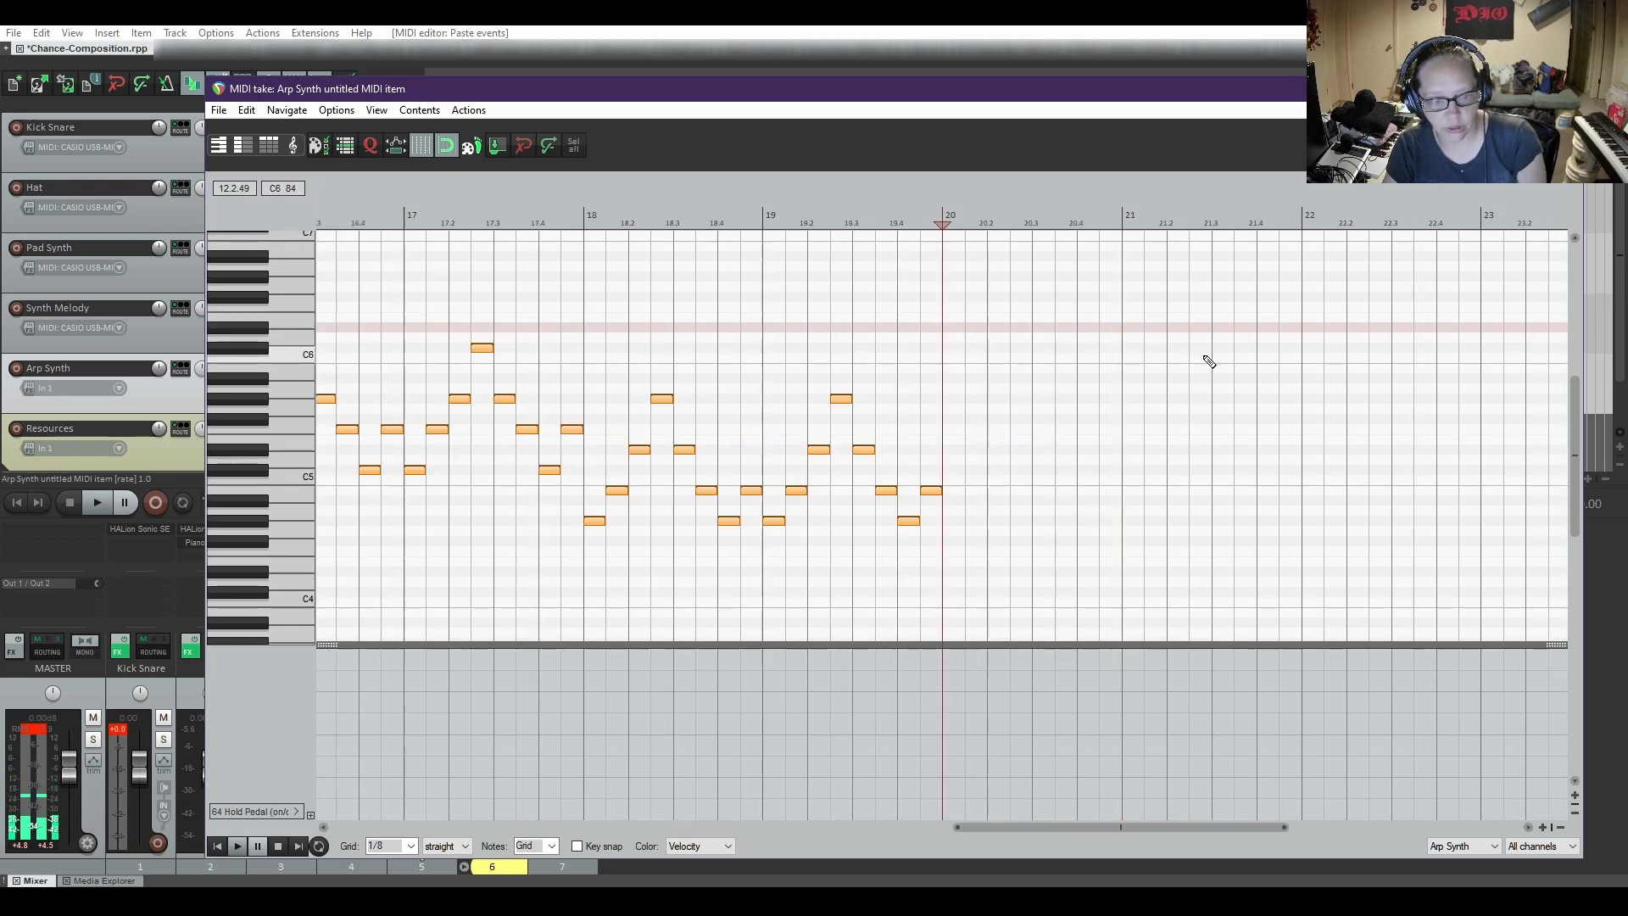
left_click_drag(1116, 104, 1090, 454)
key("ctrl+v")
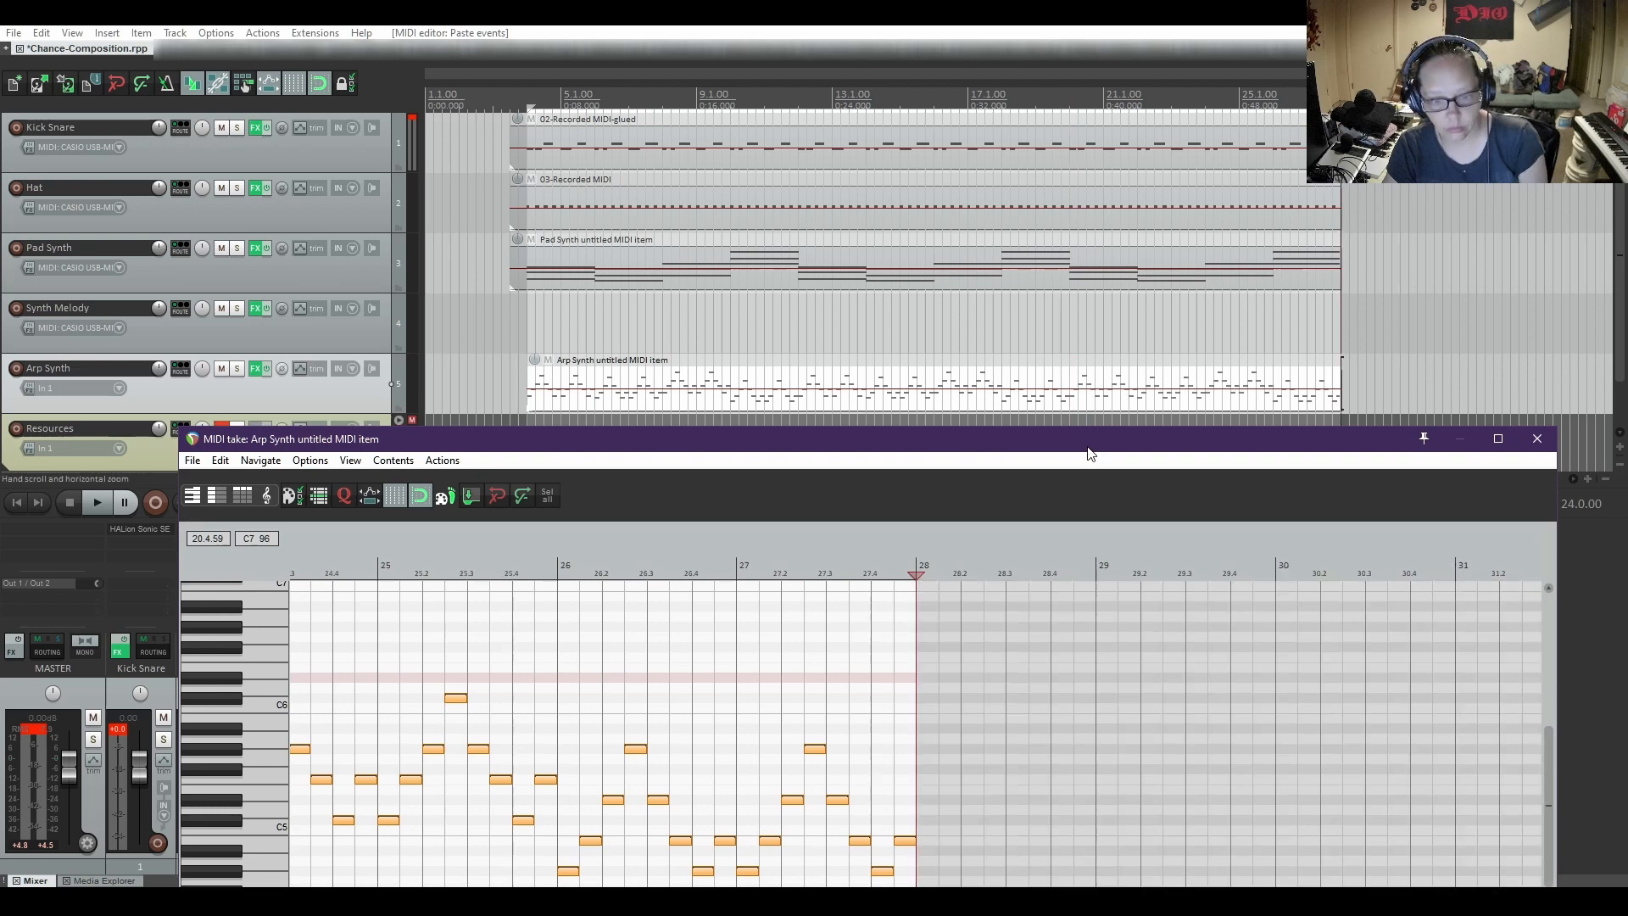
Close the Arp Synth MIDI editor, remove the time selection from the arrangement, and save the project
left_click(1538, 439)
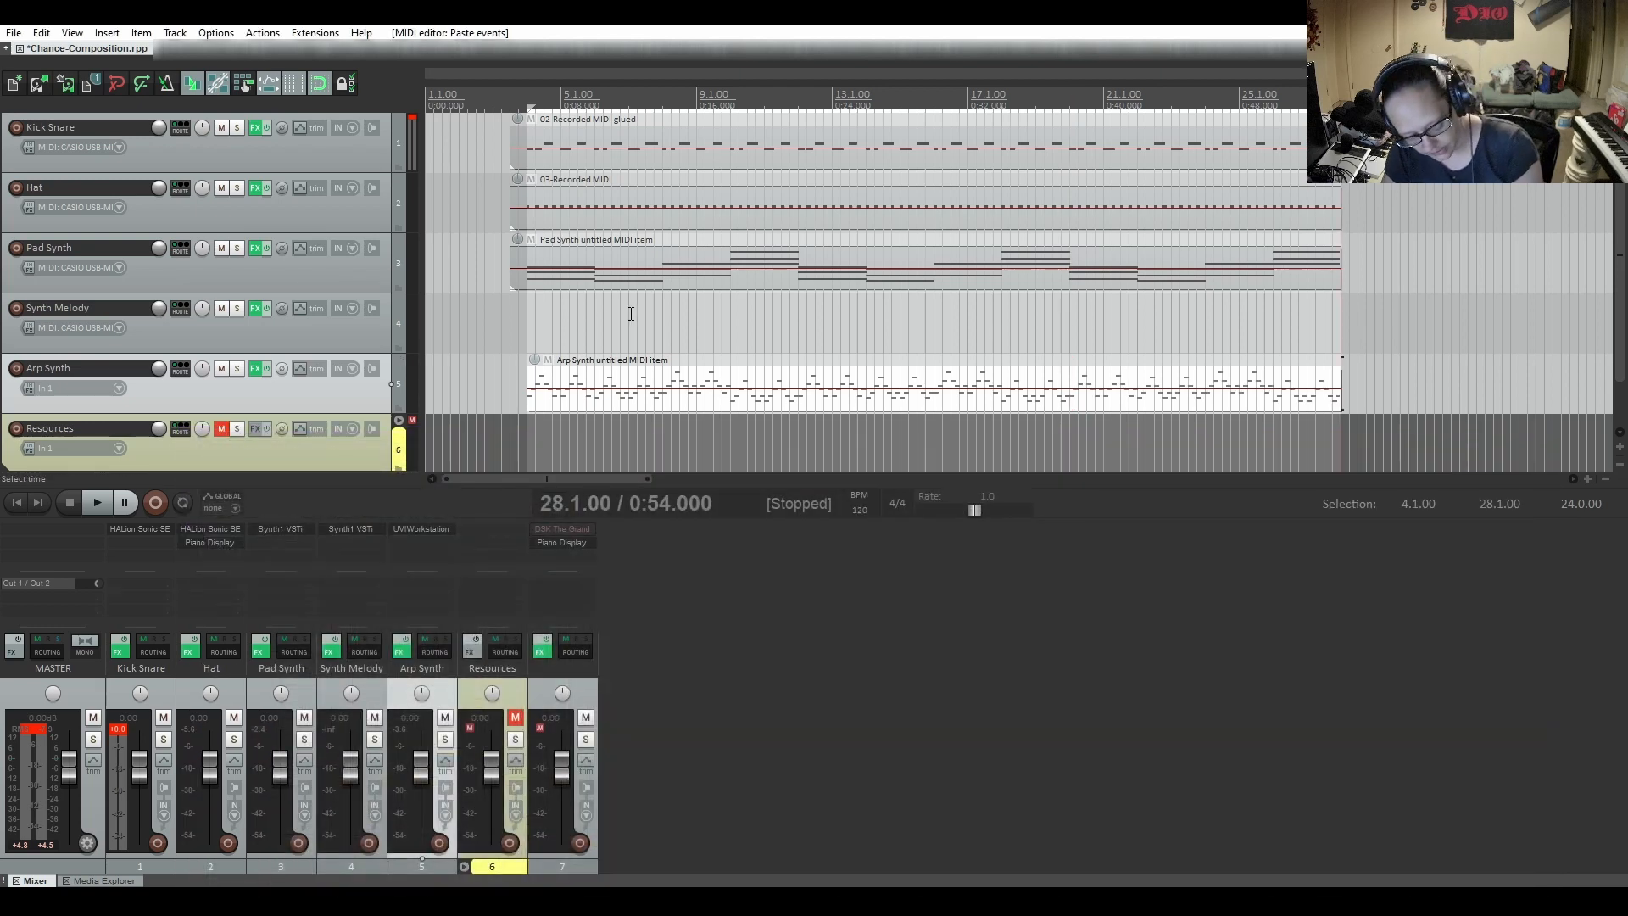
key("Escape")
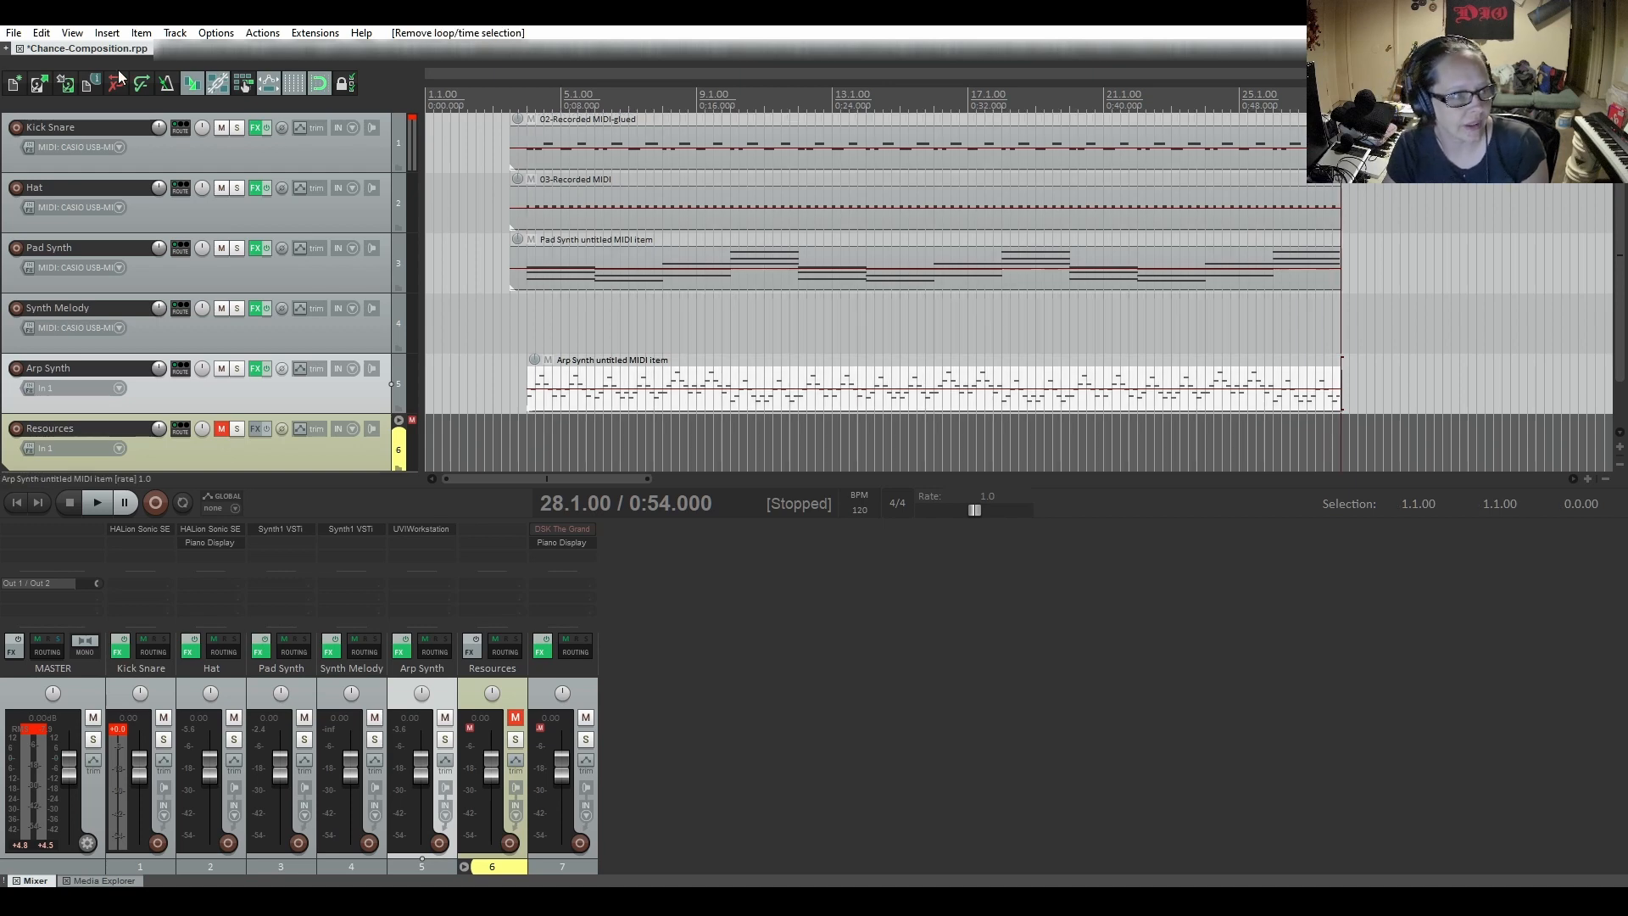
left_click(62, 84)
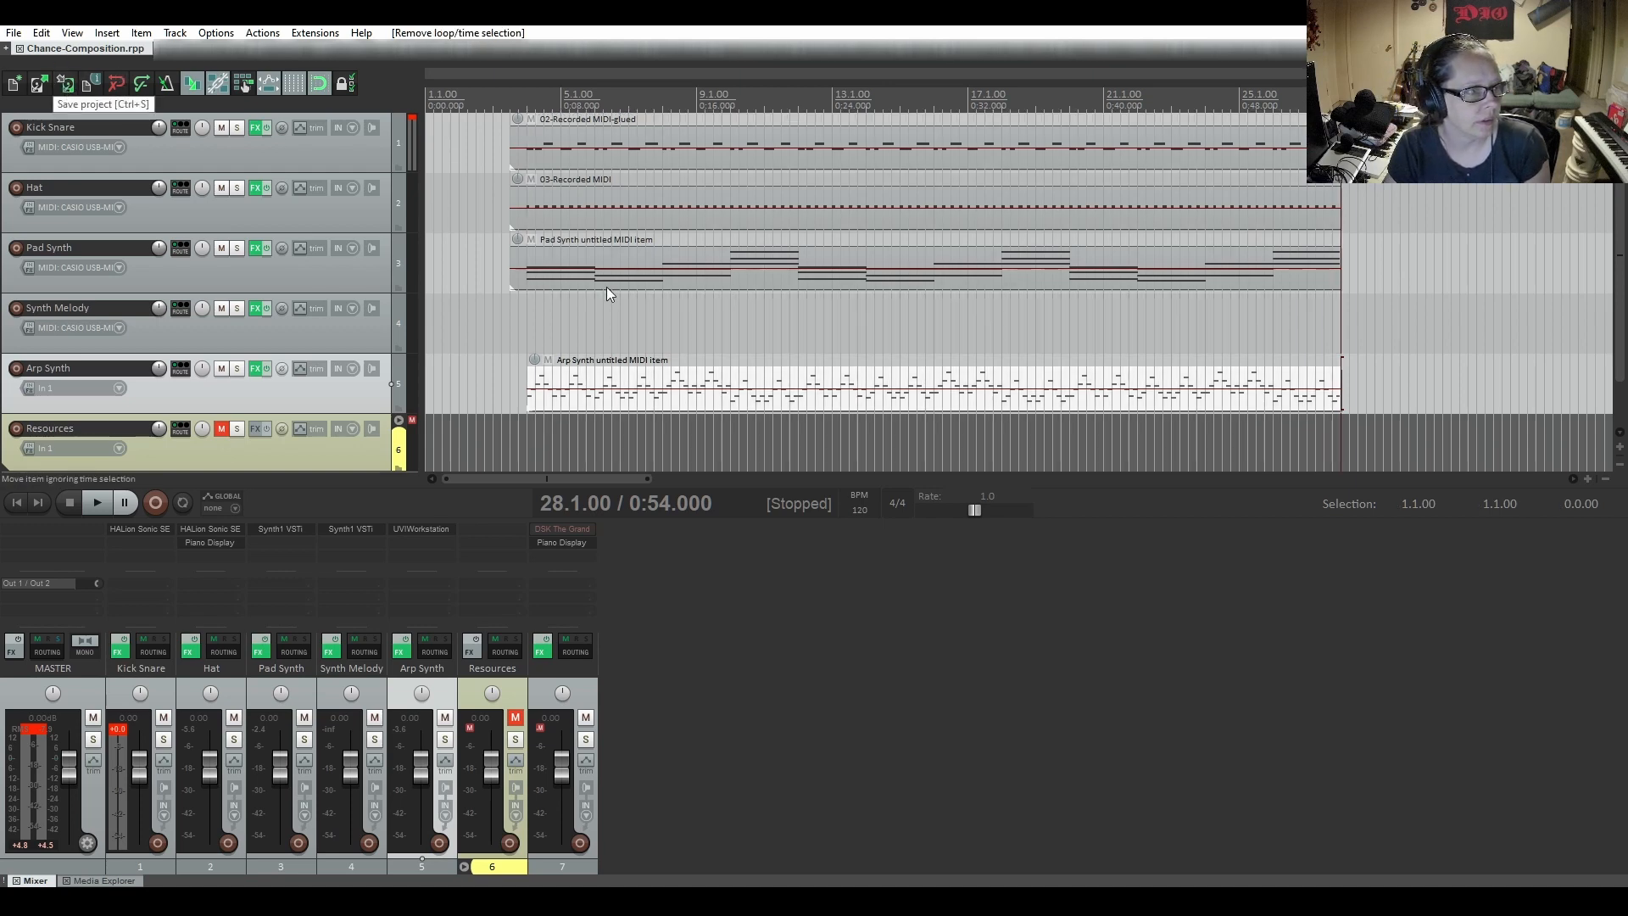